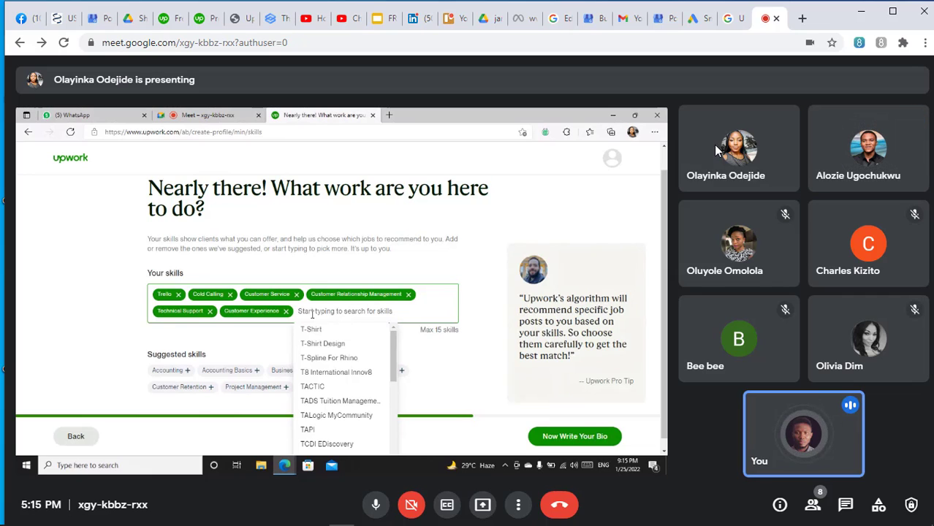
# Mute the presenting participant and one other unmuted participant for everyone in the call.
pyautogui.click(739, 148)
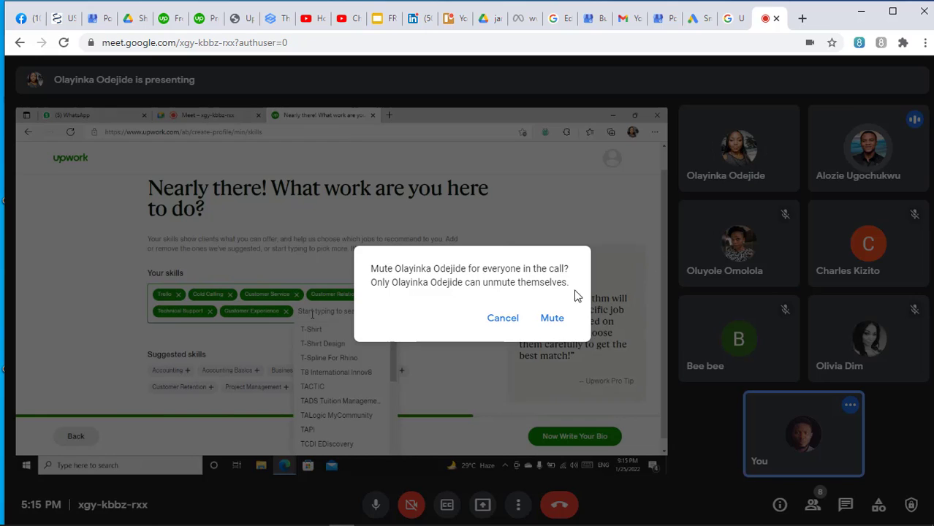
pyautogui.click(548, 318)
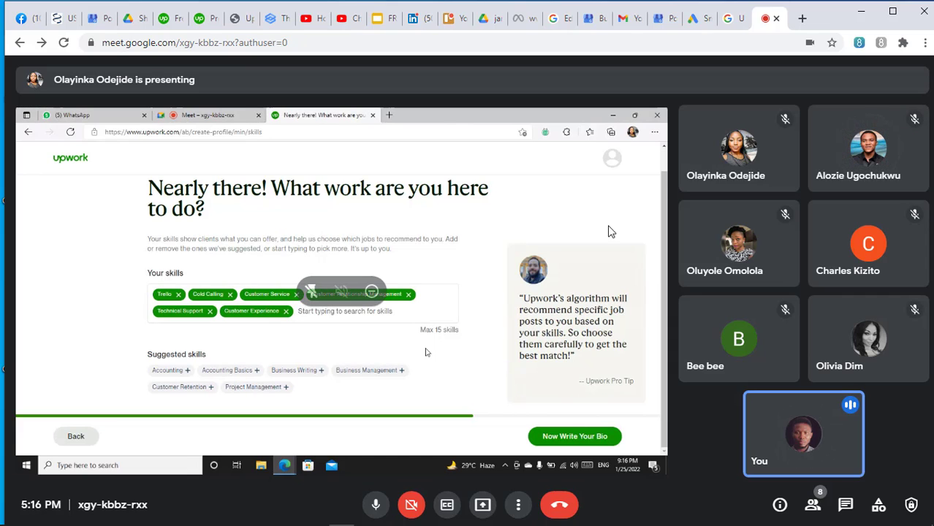
pyautogui.moveTo(781, 141)
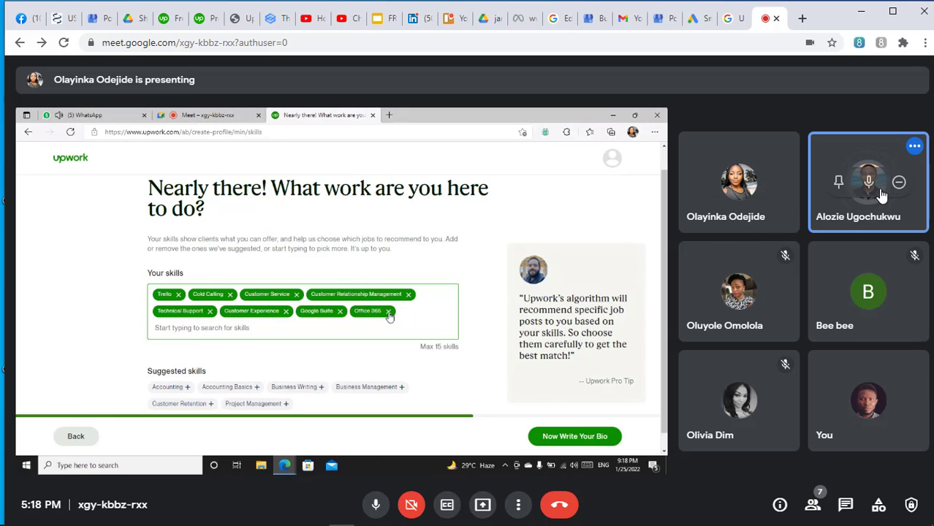
pyautogui.click(870, 184)
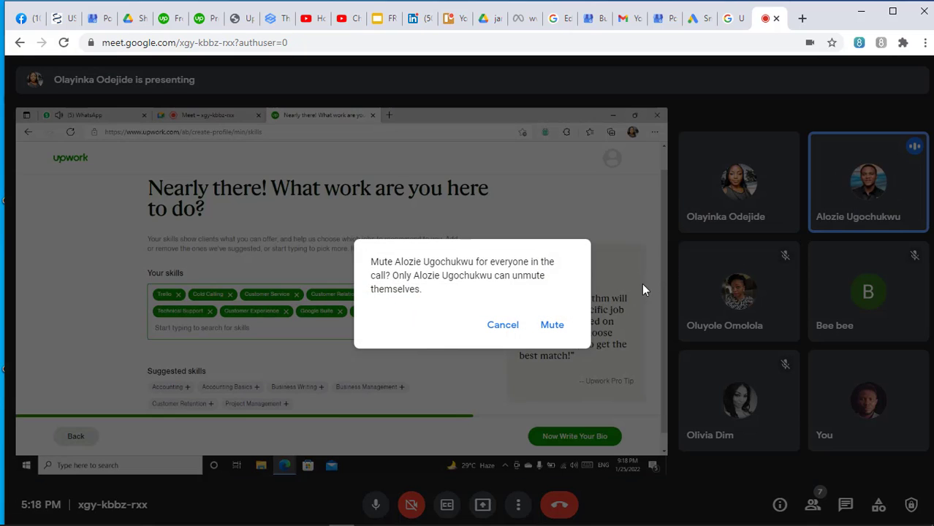
pyautogui.click(555, 326)
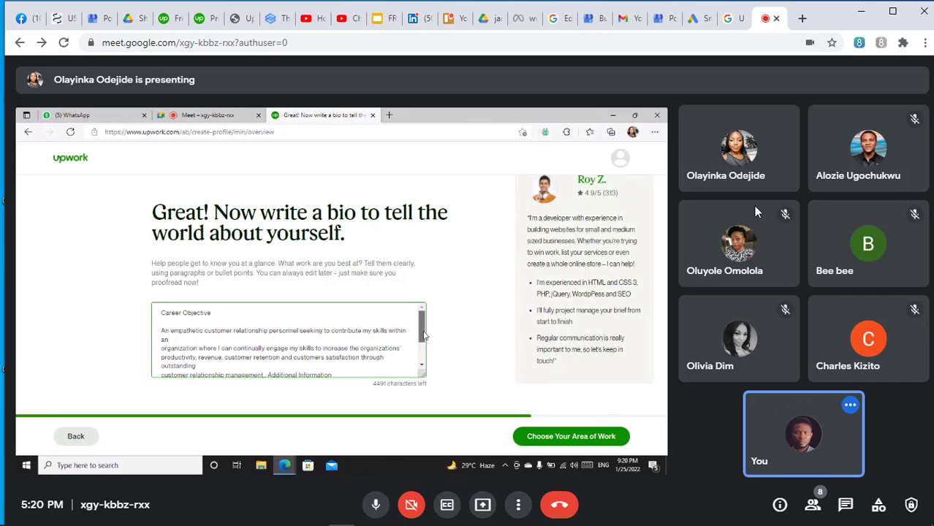
# Switch to Upwork, dismiss the loading error on the proposal details page, and open the Find Work page.
pyautogui.moveTo(625, 162)
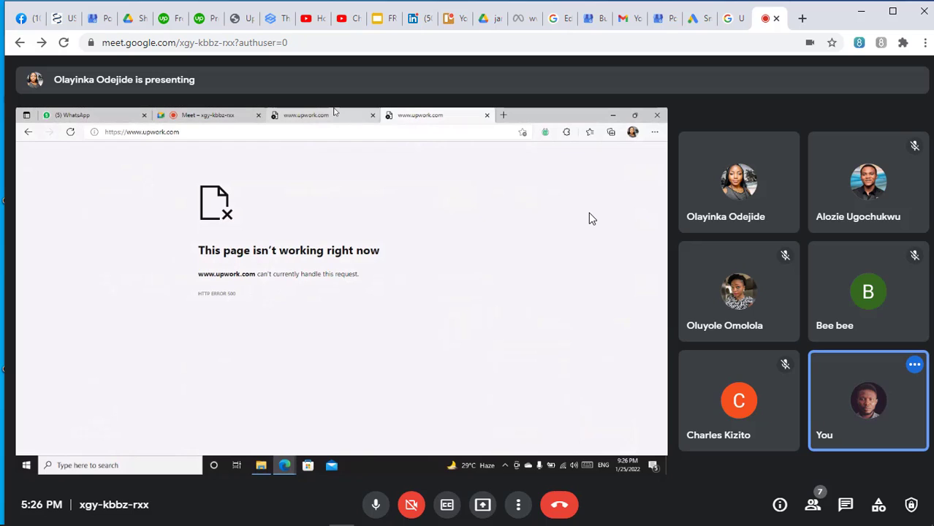
pyautogui.moveTo(411, 227)
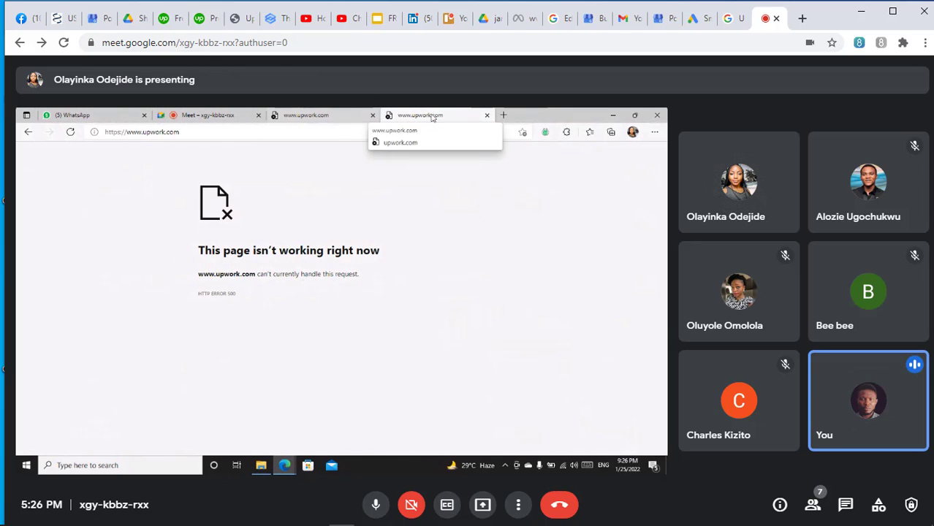
pyautogui.click(208, 20)
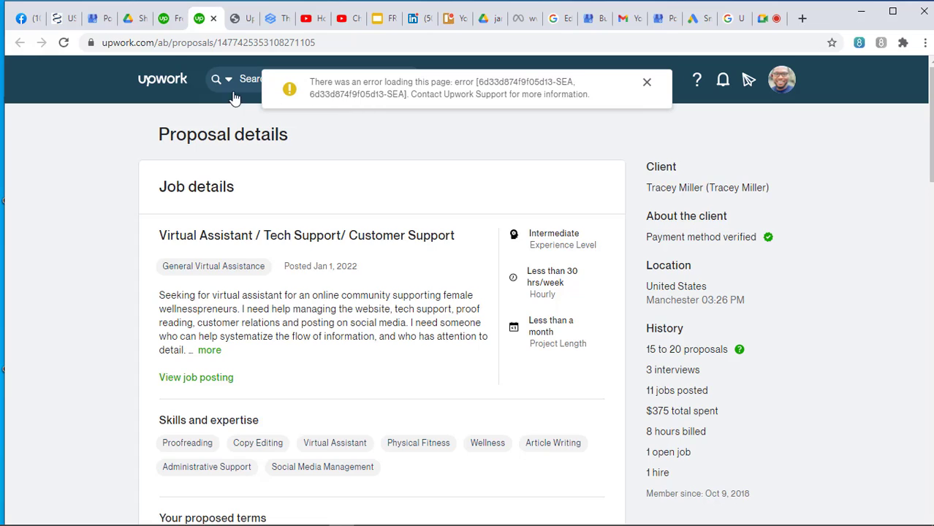
pyautogui.click(647, 84)
pyautogui.moveTo(530, 87)
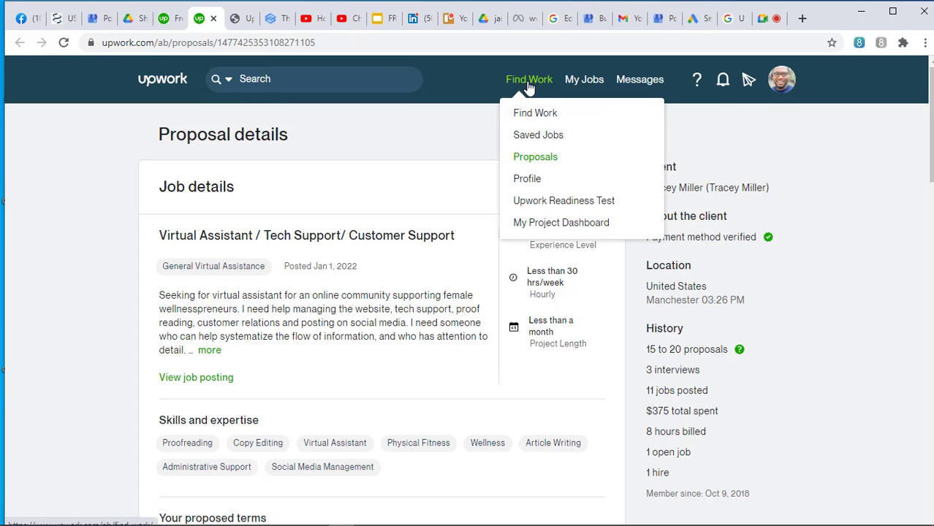
pyautogui.click(536, 115)
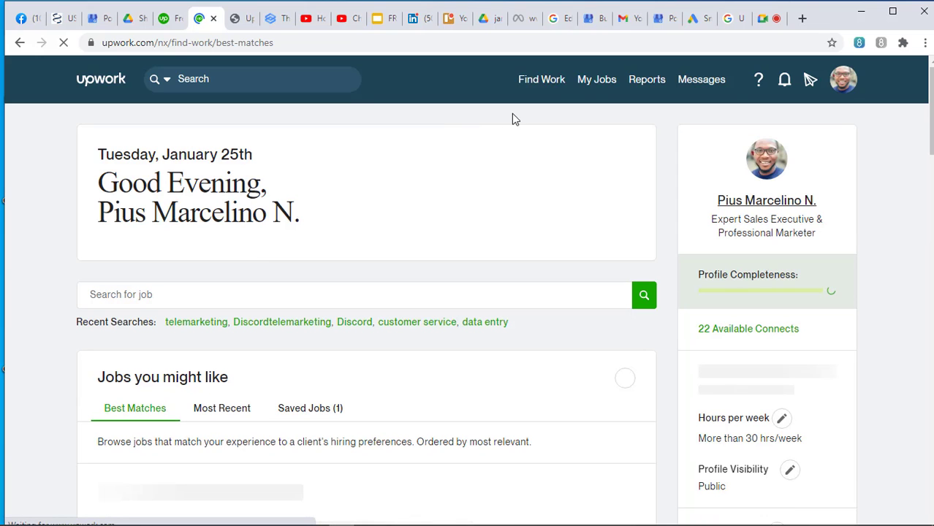
pyautogui.moveTo(618, 95)
pyautogui.moveTo(554, 84)
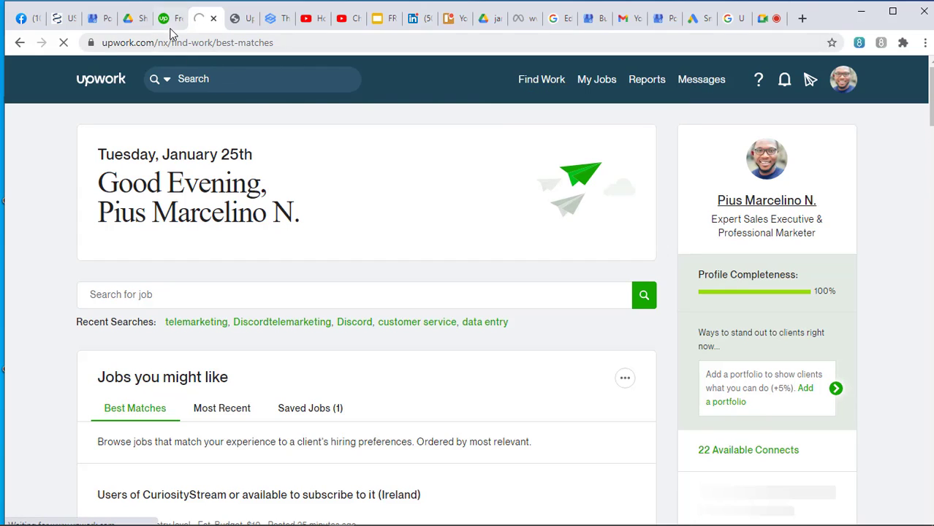
# Return to the Google Meet call and admit the person asking to join.
pyautogui.click(767, 19)
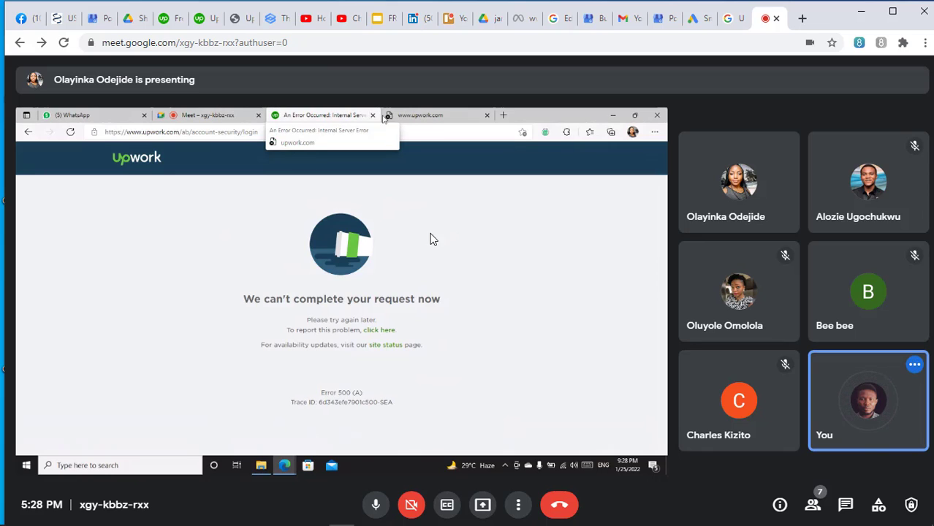
pyautogui.moveTo(463, 271)
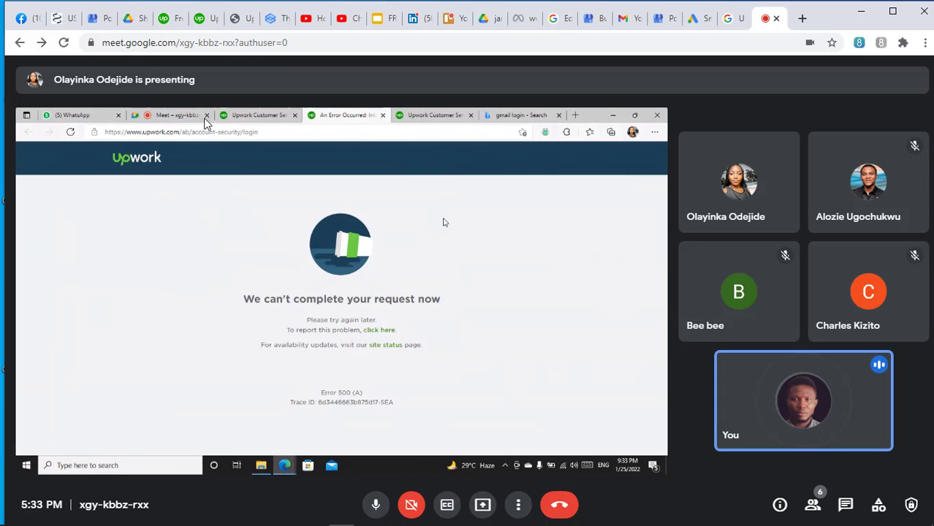
pyautogui.moveTo(286, 222)
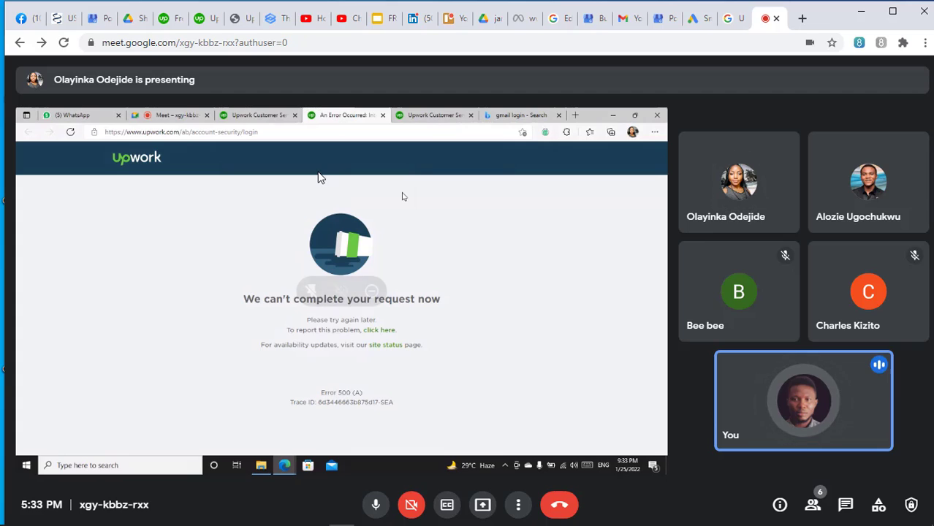
pyautogui.moveTo(313, 176)
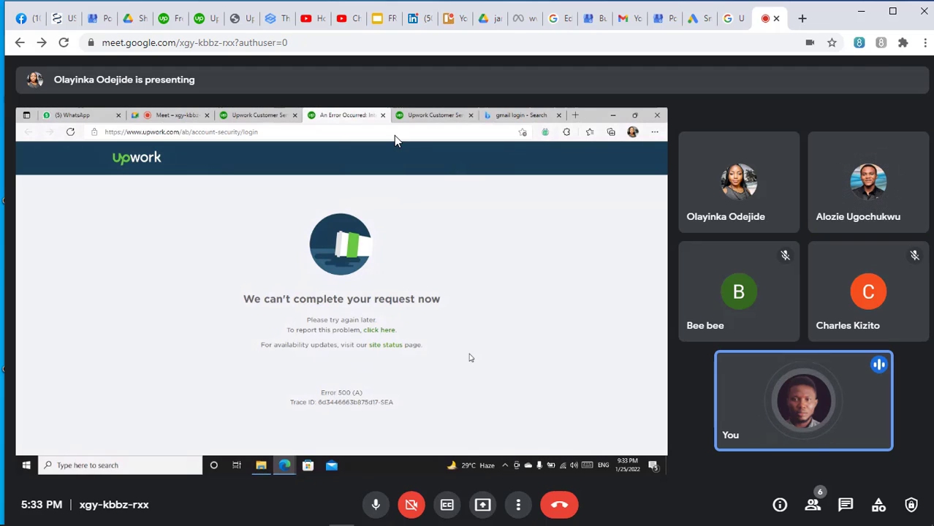
pyautogui.moveTo(336, 227)
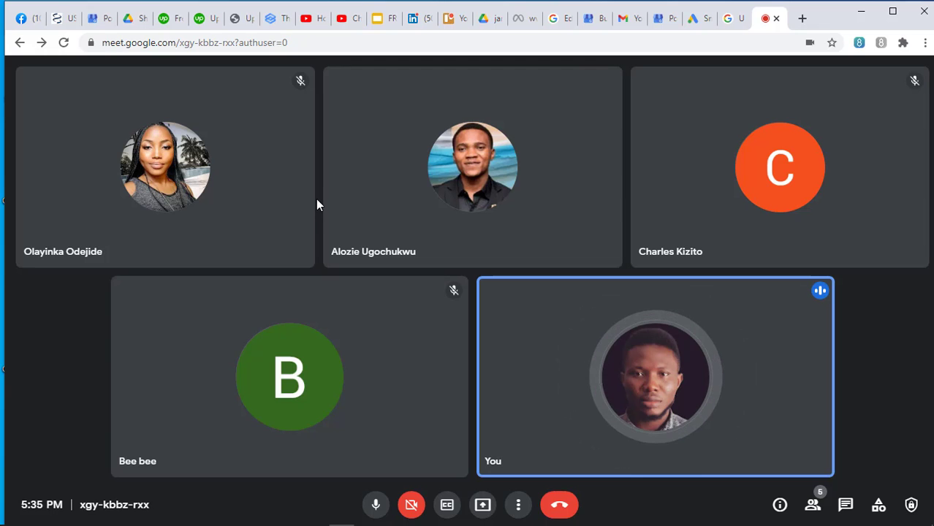
pyautogui.moveTo(340, 523)
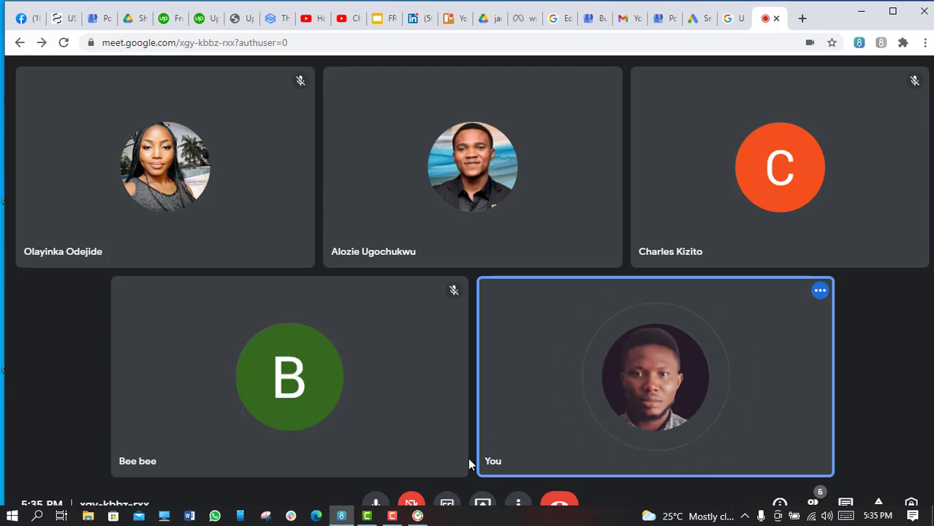
pyautogui.moveTo(466, 450)
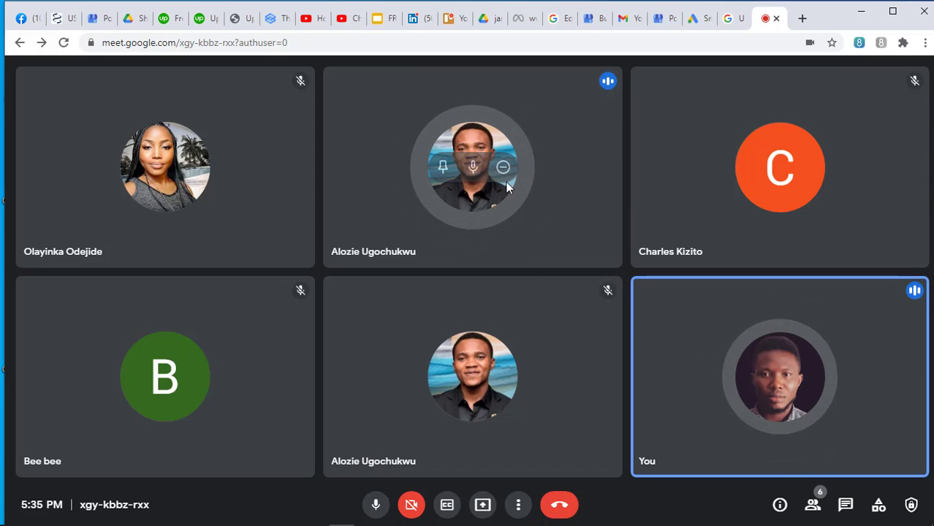
pyautogui.moveTo(475, 167)
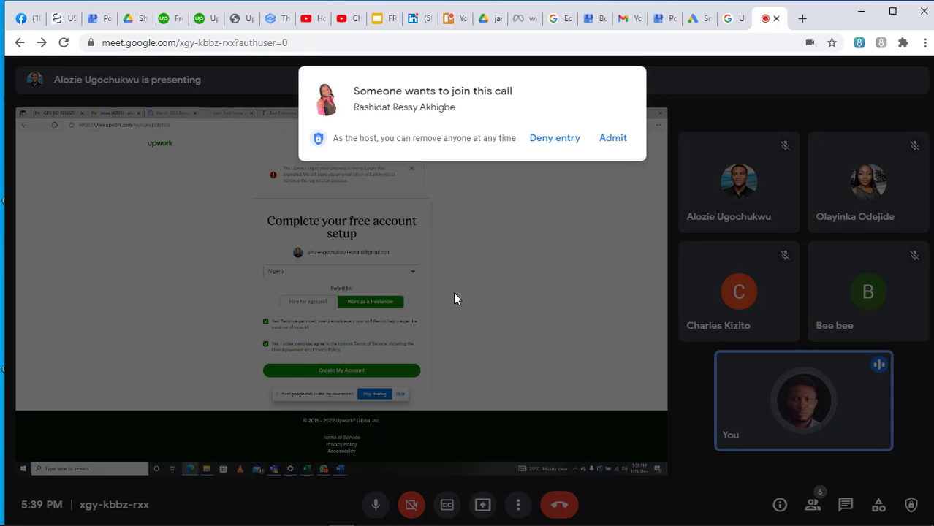
pyautogui.click(612, 139)
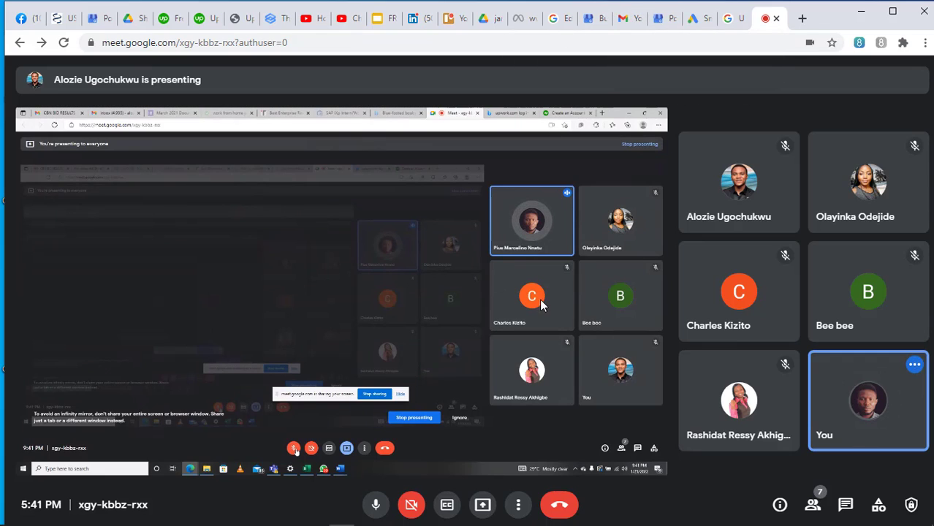
pyautogui.moveTo(541, 524)
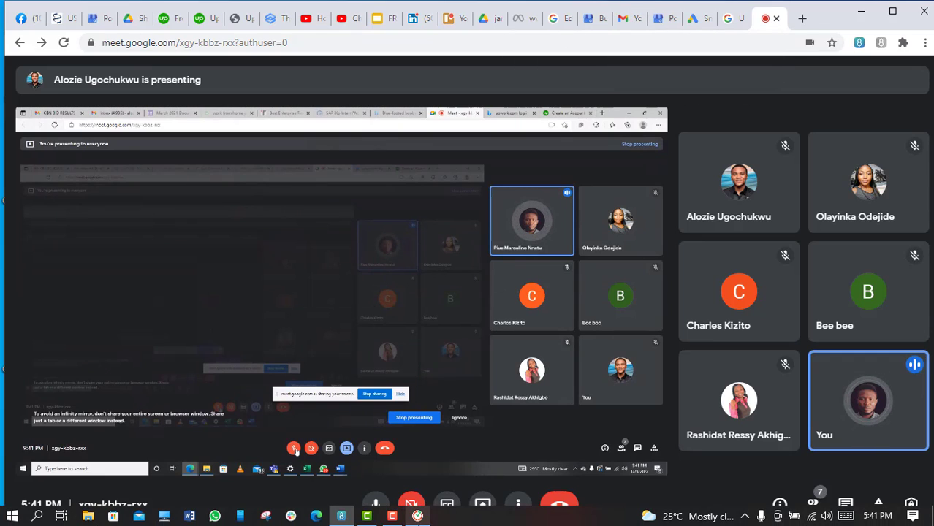
pyautogui.moveTo(374, 516)
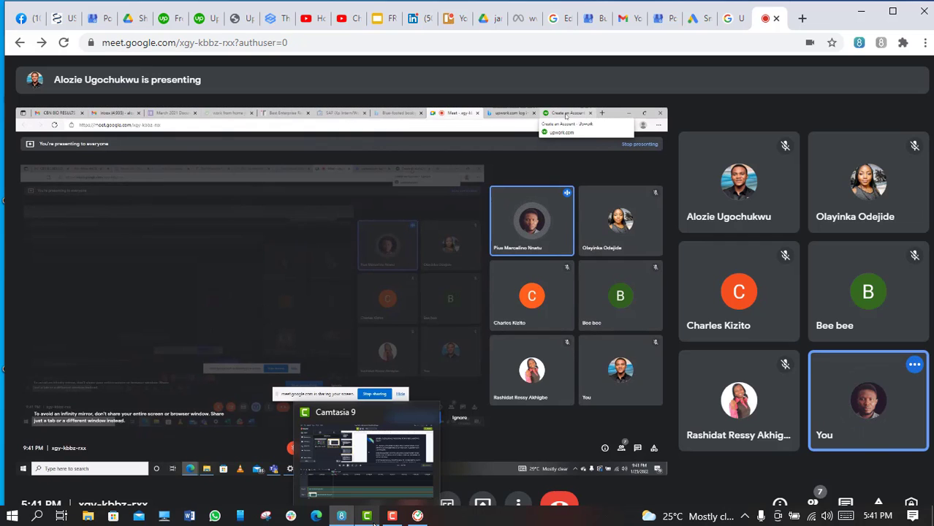
pyautogui.click(371, 453)
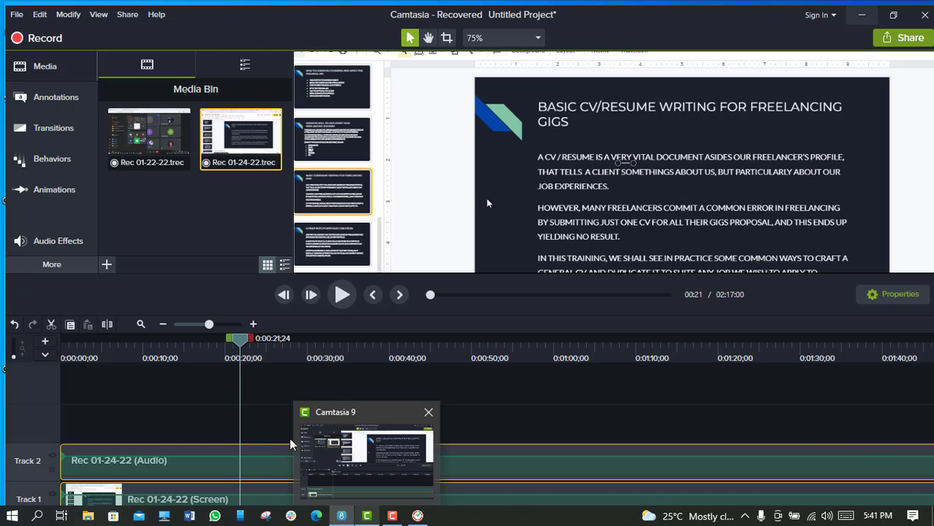
pyautogui.click(343, 517)
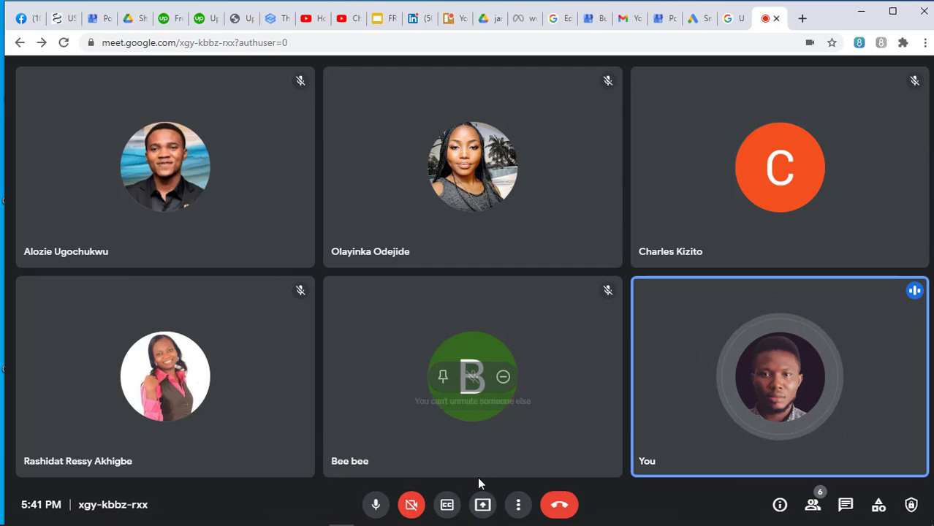
# Present the entire screen to everyone in the call.
pyautogui.click(483, 505)
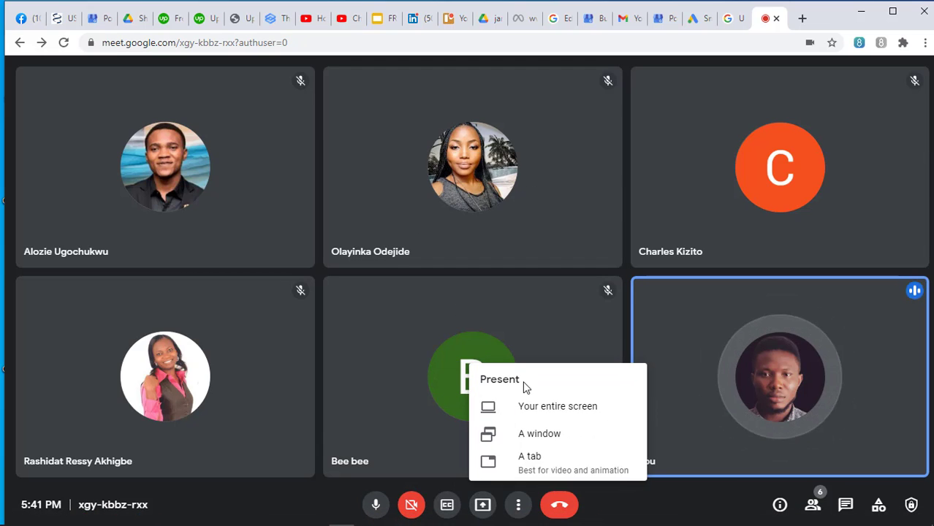
pyautogui.click(532, 409)
pyautogui.click(431, 226)
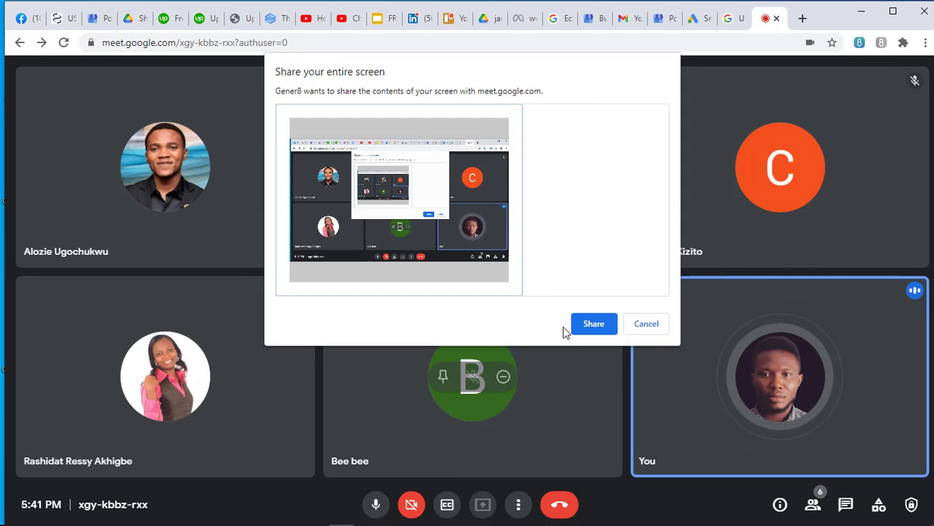
pyautogui.click(594, 326)
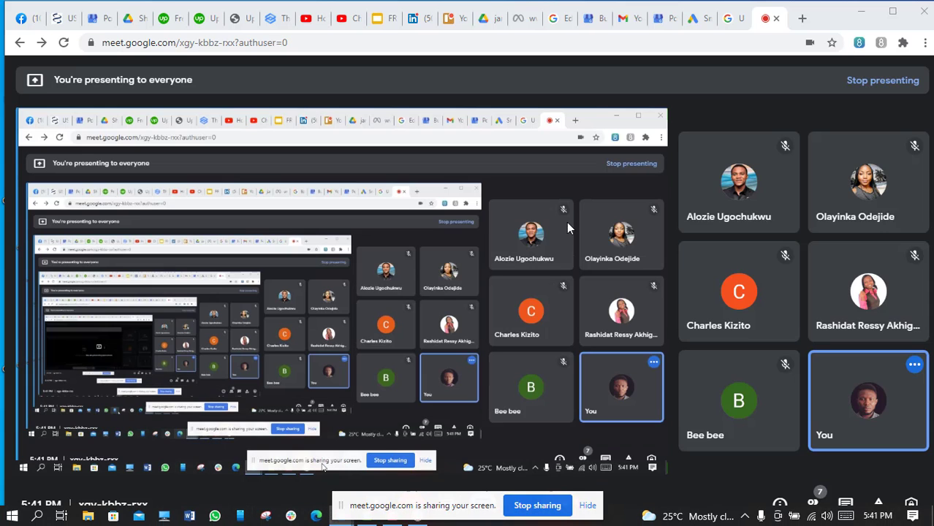
# Switch to Upwork, open the freelancer's own profile page, and hide the screen-sharing notice.
pyautogui.click(183, 17)
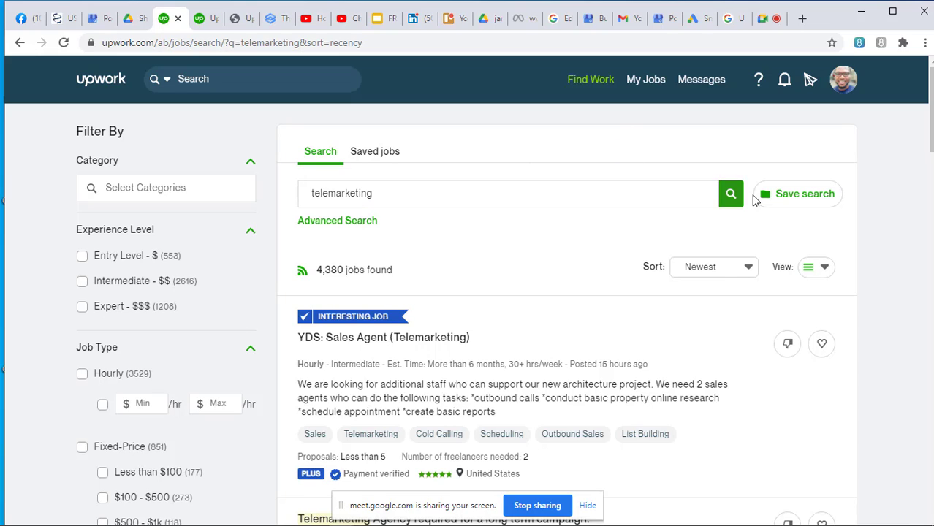
pyautogui.click(201, 19)
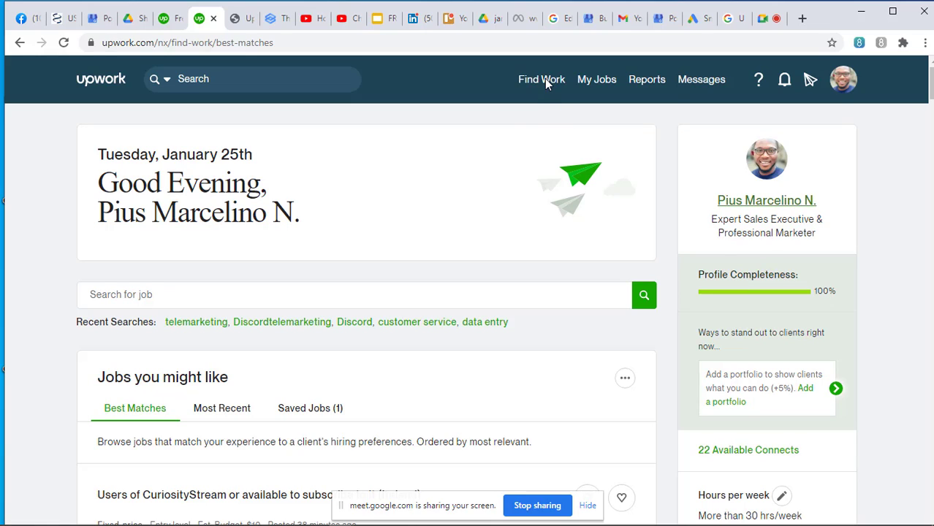
pyautogui.moveTo(544, 81)
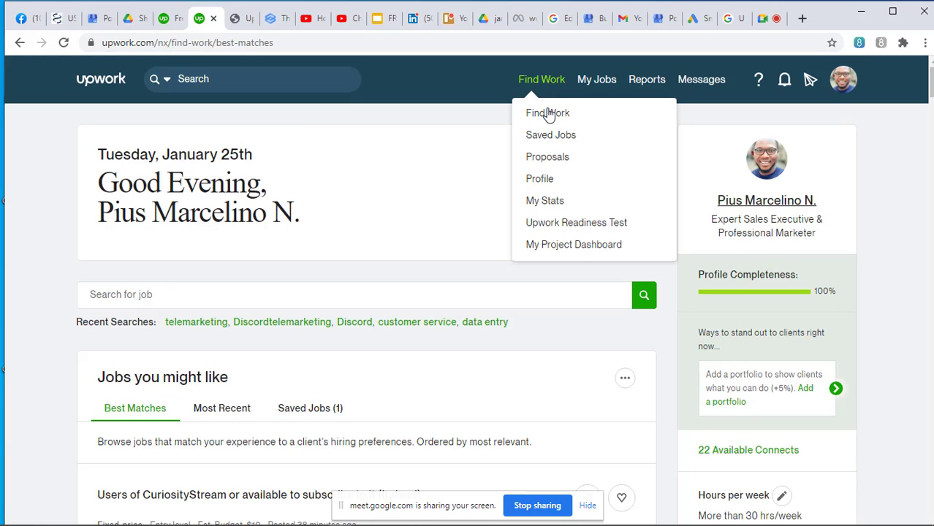
pyautogui.click(539, 179)
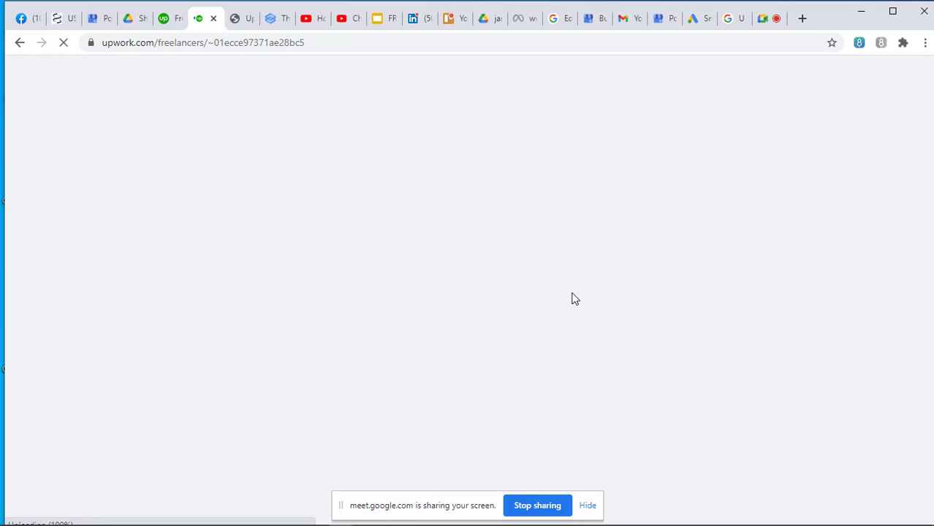
pyautogui.click(588, 506)
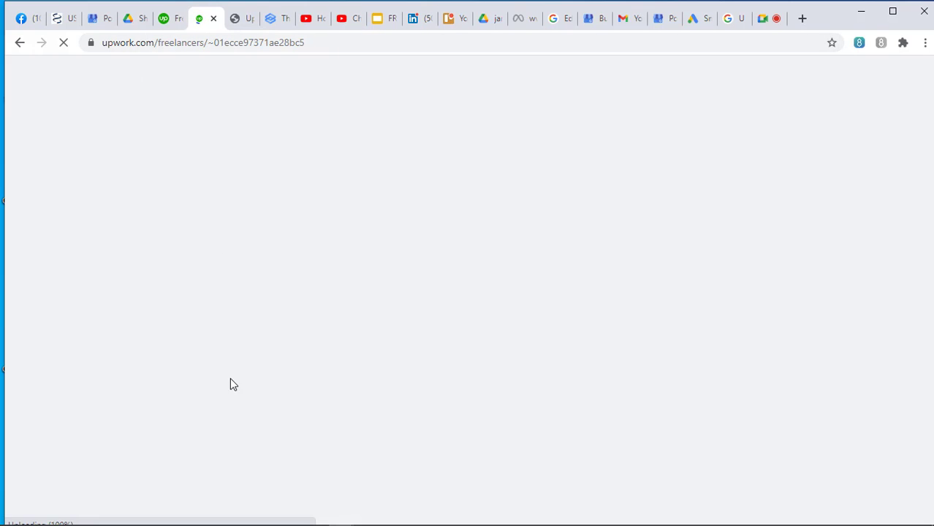
# Show the already open Upwork job search results for telemarketing.
pyautogui.moveTo(241, 523)
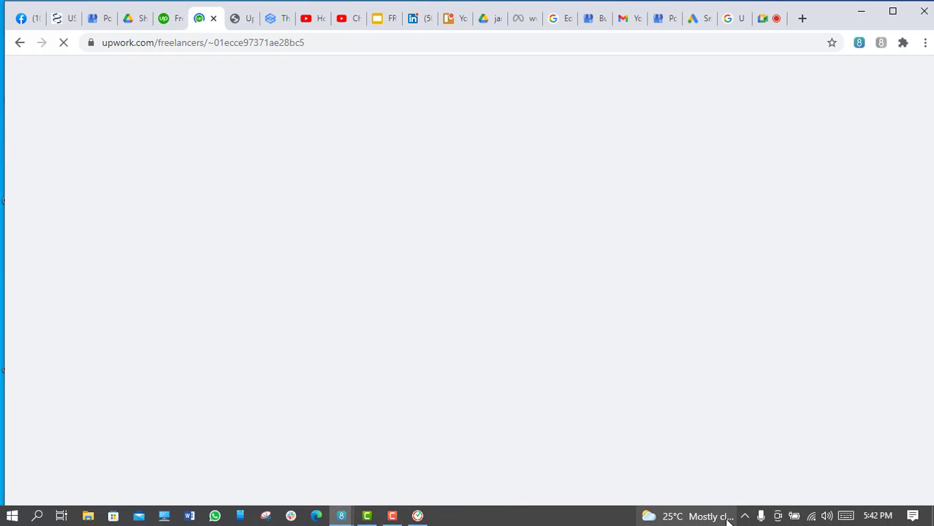
pyautogui.moveTo(815, 519)
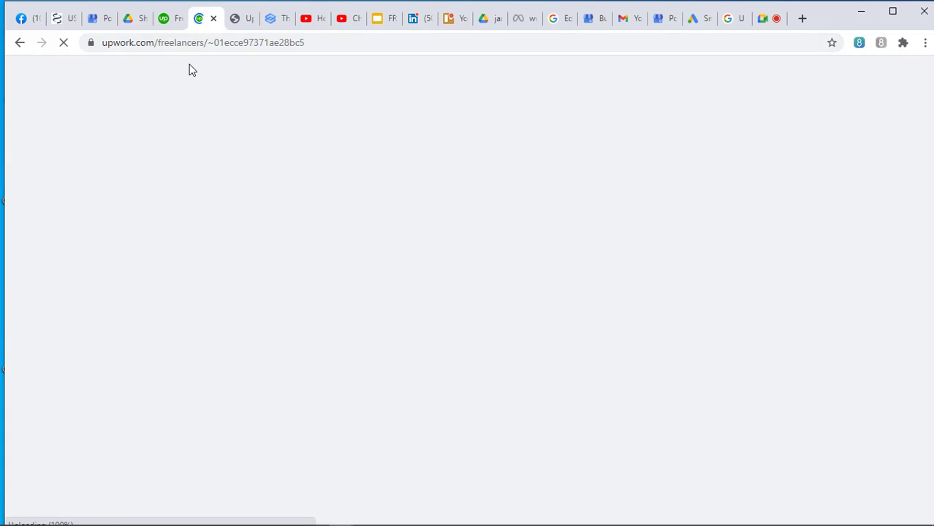
pyautogui.click(163, 21)
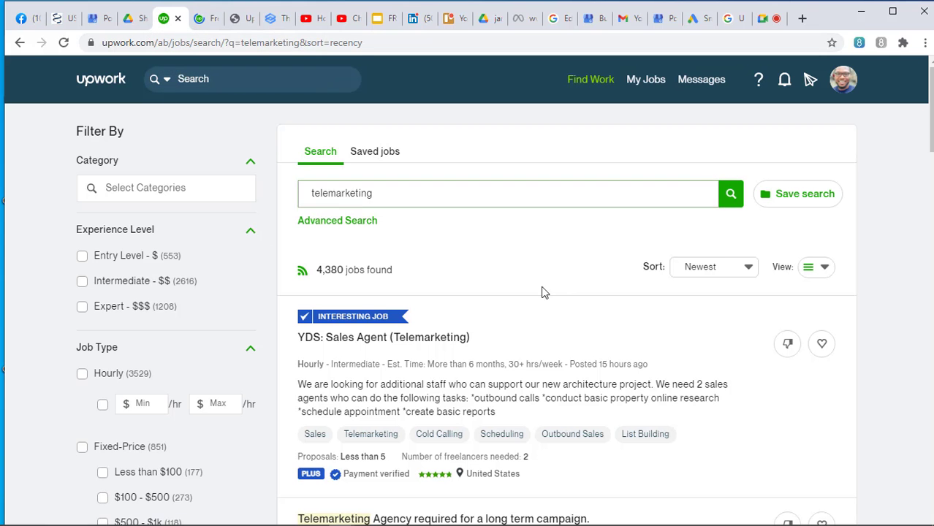
# Open the freelancer's own profile page from the job search results and look over its header and title.
pyautogui.moveTo(587, 85)
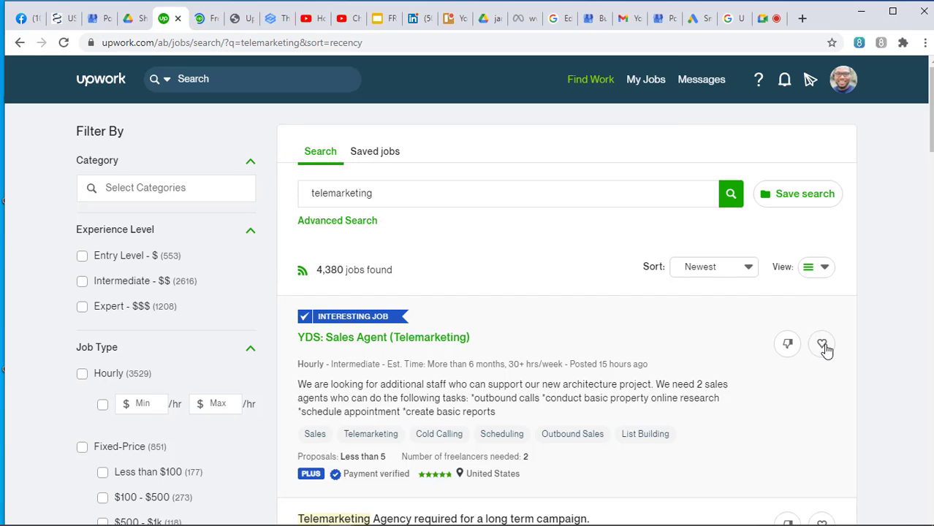
pyautogui.moveTo(575, 89)
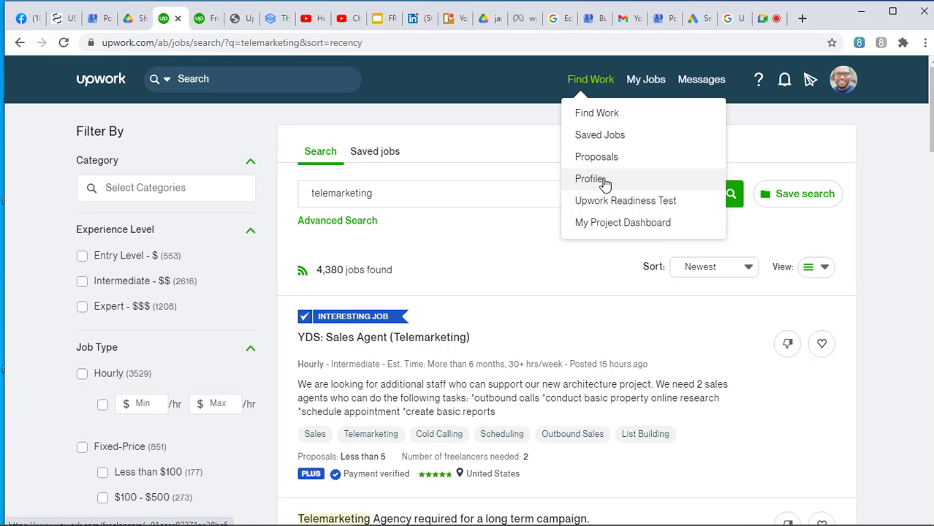
pyautogui.click(604, 183)
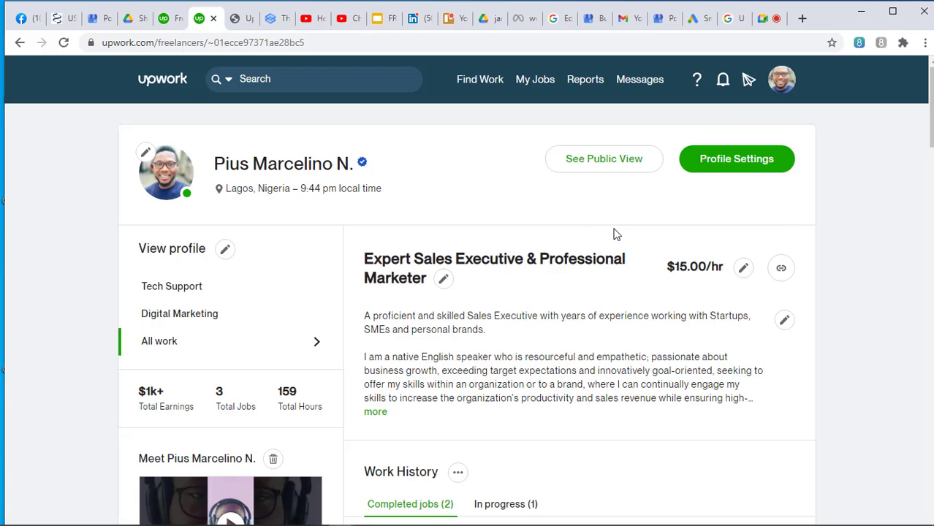
pyautogui.scroll(-4, 614, 234)
pyautogui.scroll(4, 614, 234)
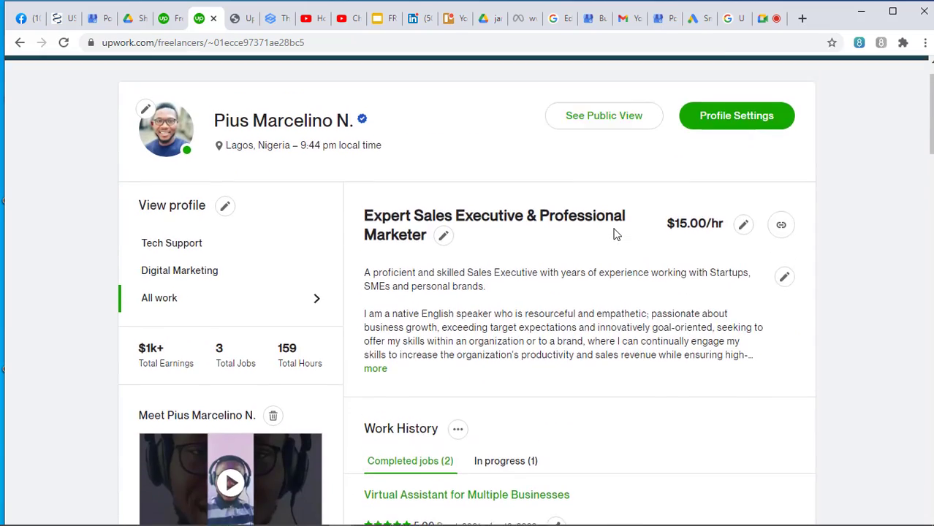
pyautogui.scroll(-1, 614, 234)
pyautogui.scroll(-1, 613, 234)
pyautogui.scroll(3, 618, 222)
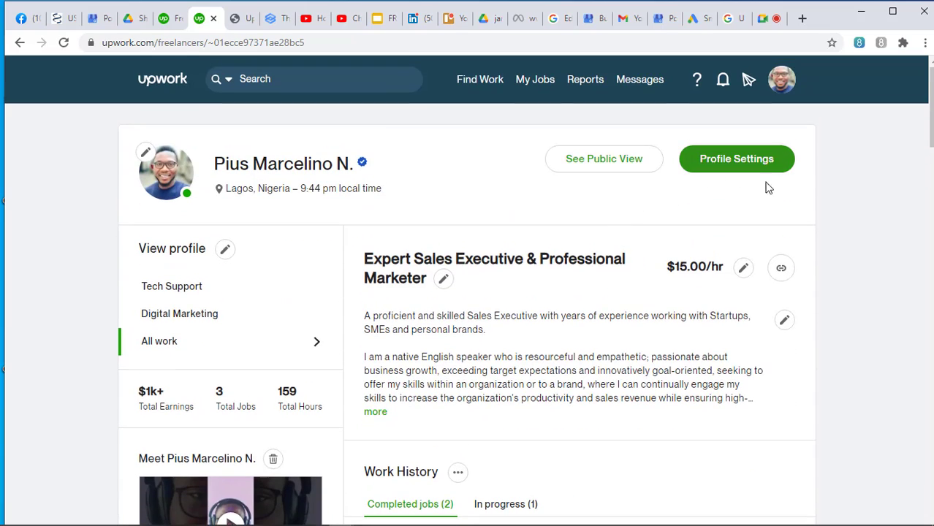
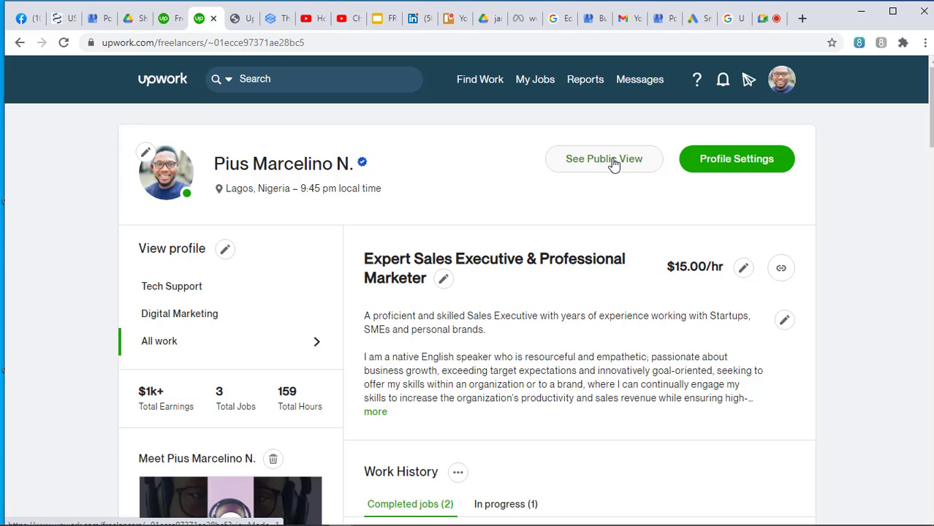
# Switch the profile to its public view and expand the full overview text.
pyautogui.click(613, 163)
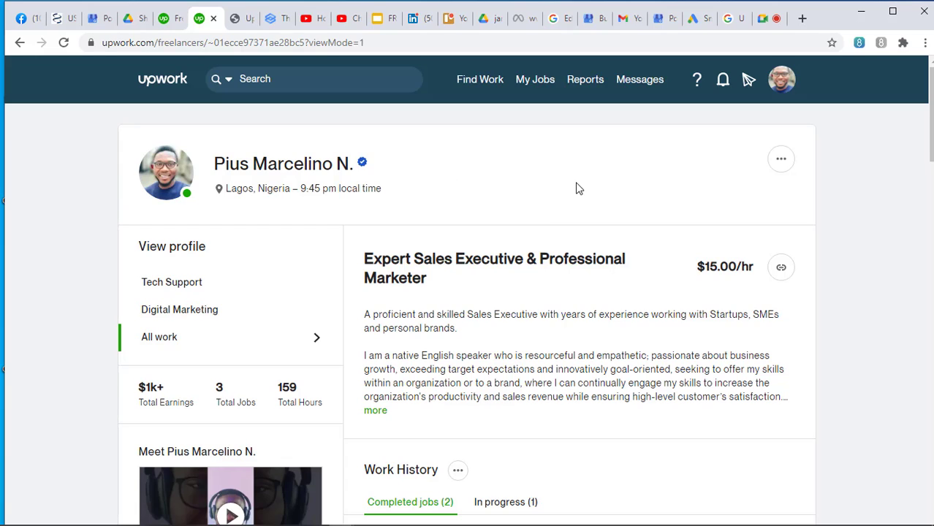
pyautogui.scroll(-1, 569, 199)
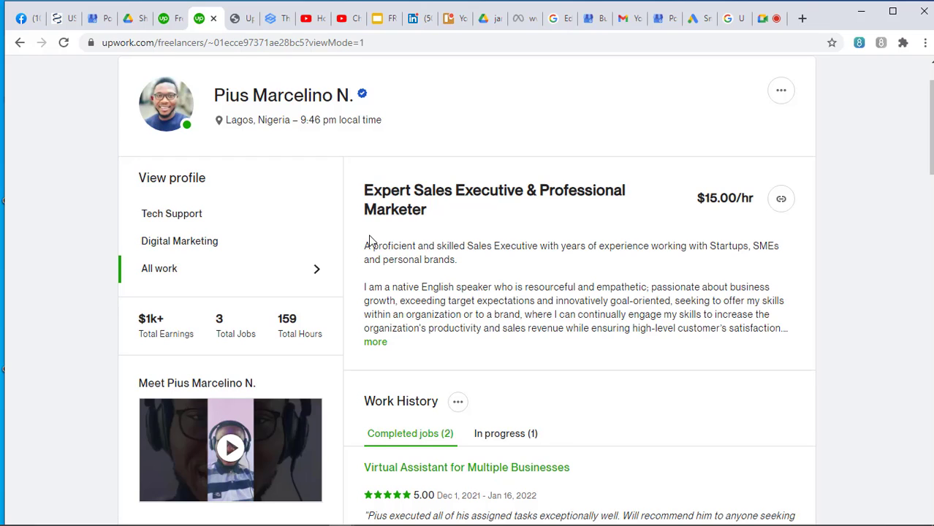
pyautogui.click(376, 342)
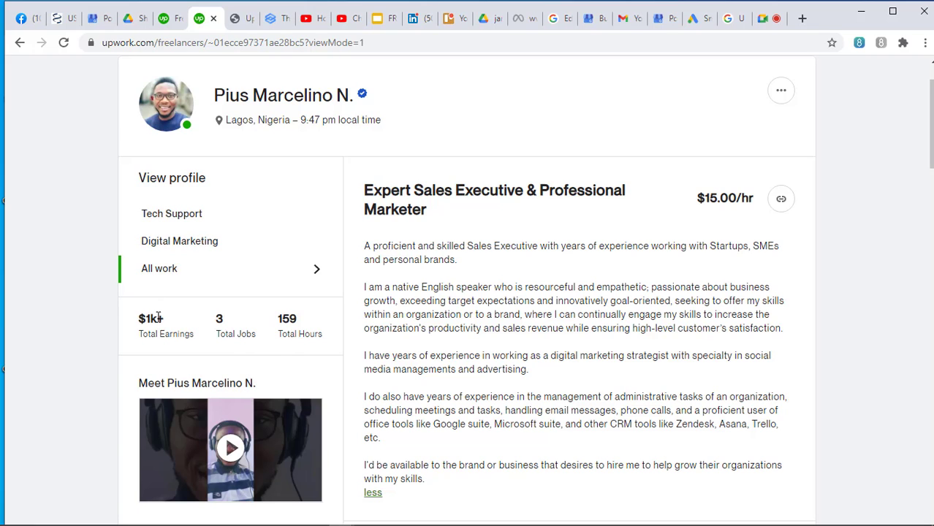
# Examine the public profile's overview, weekly hours, languages, verifications, education, associated agency and completed jobs.
pyautogui.scroll(-3, 234, 307)
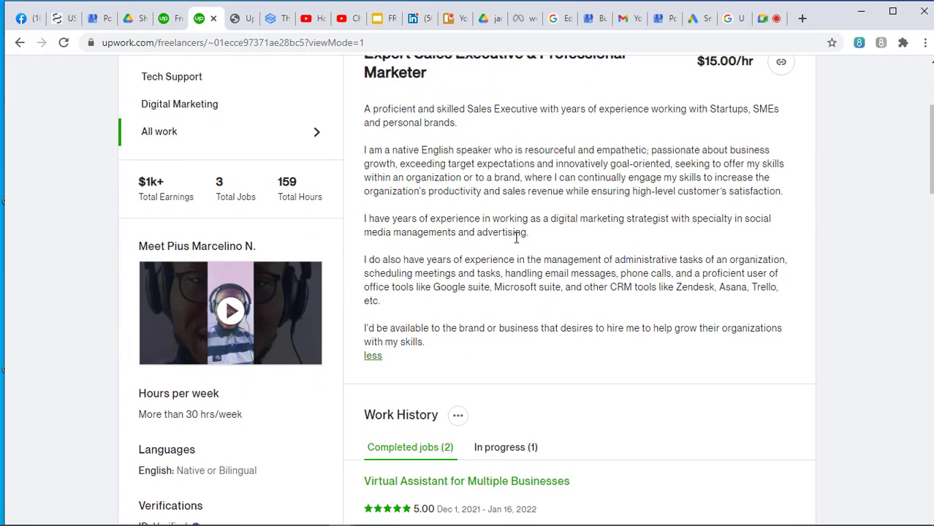
pyautogui.scroll(-1, 519, 242)
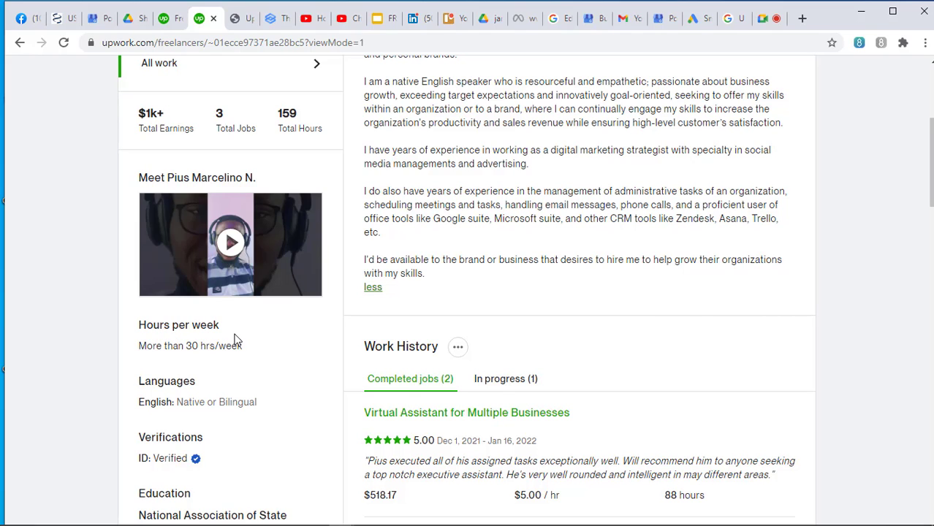
pyautogui.scroll(-1, 235, 339)
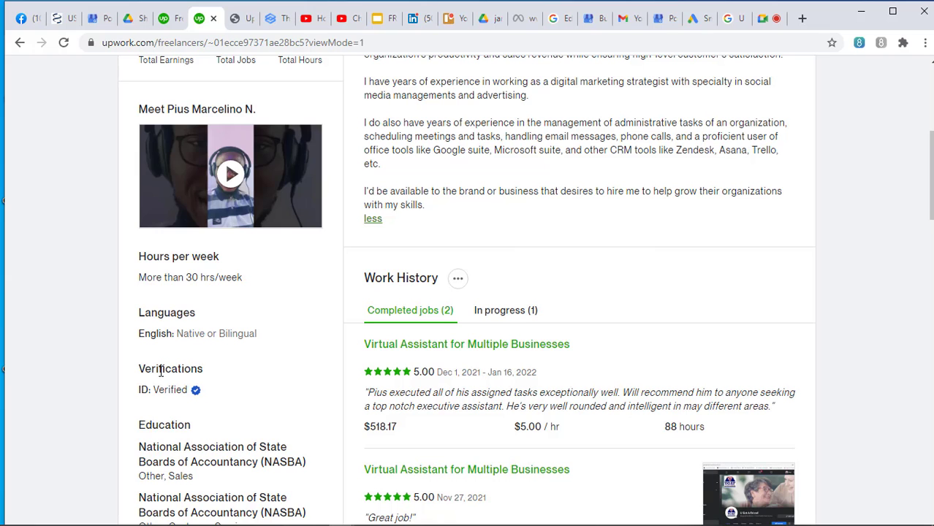
pyautogui.scroll(1, 247, 319)
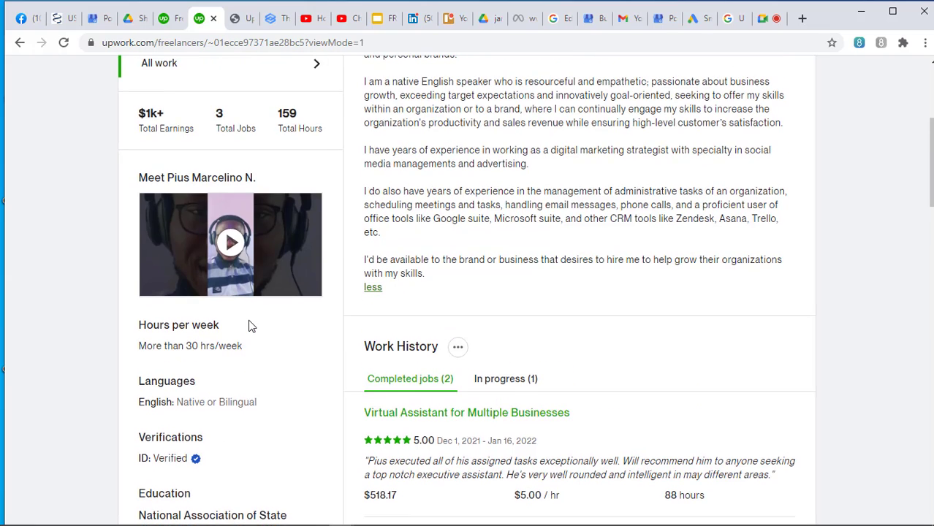
pyautogui.scroll(-1, 248, 319)
pyautogui.scroll(-1, 248, 325)
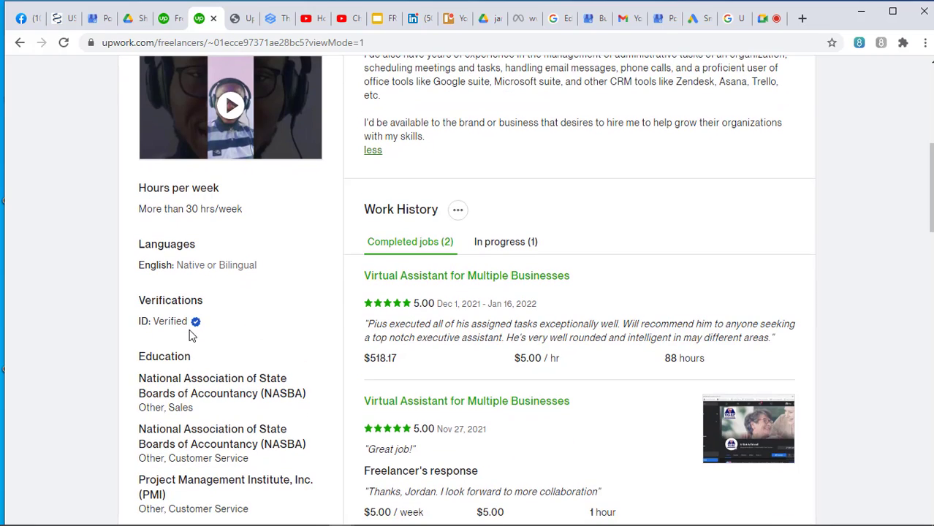
pyautogui.scroll(-1, 191, 334)
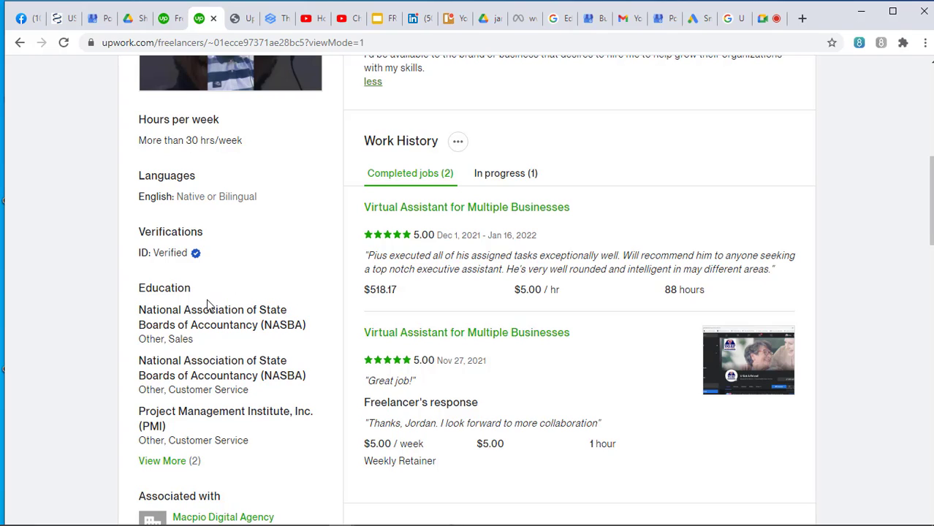
pyautogui.scroll(-1, 190, 388)
pyautogui.scroll(-1, 190, 387)
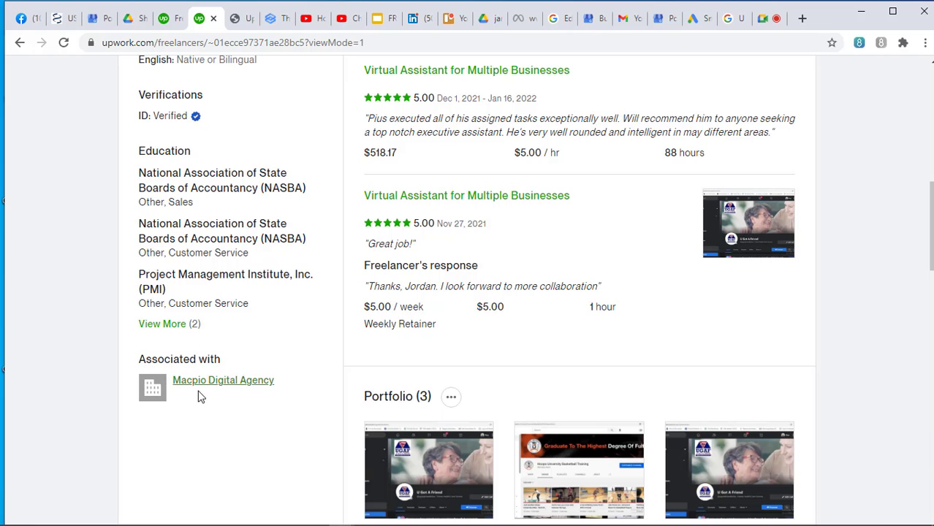
pyautogui.scroll(1, 203, 399)
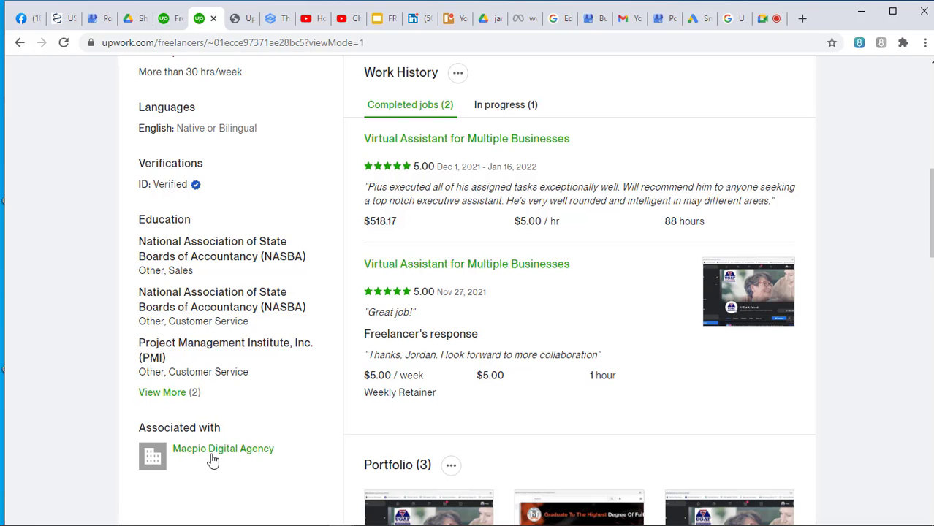
pyautogui.scroll(-1, 232, 475)
pyautogui.scroll(4, 280, 413)
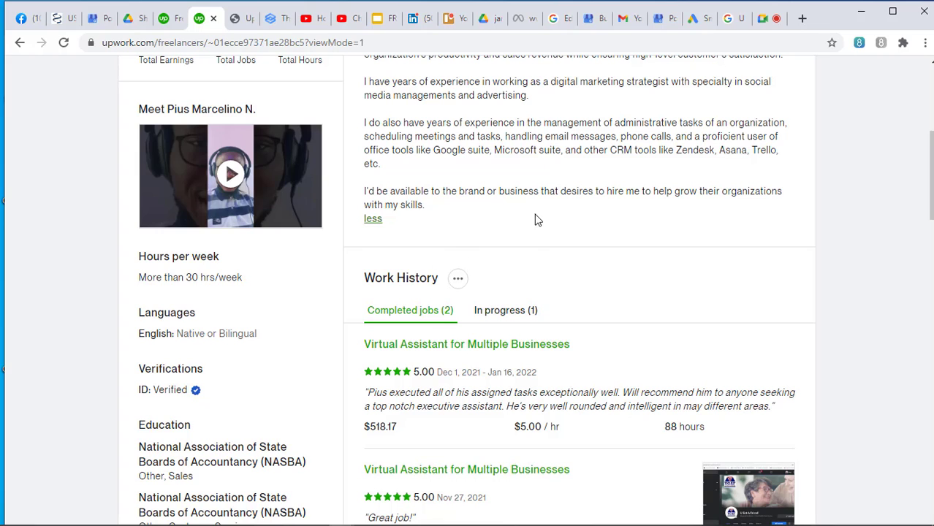
pyautogui.scroll(-1, 501, 288)
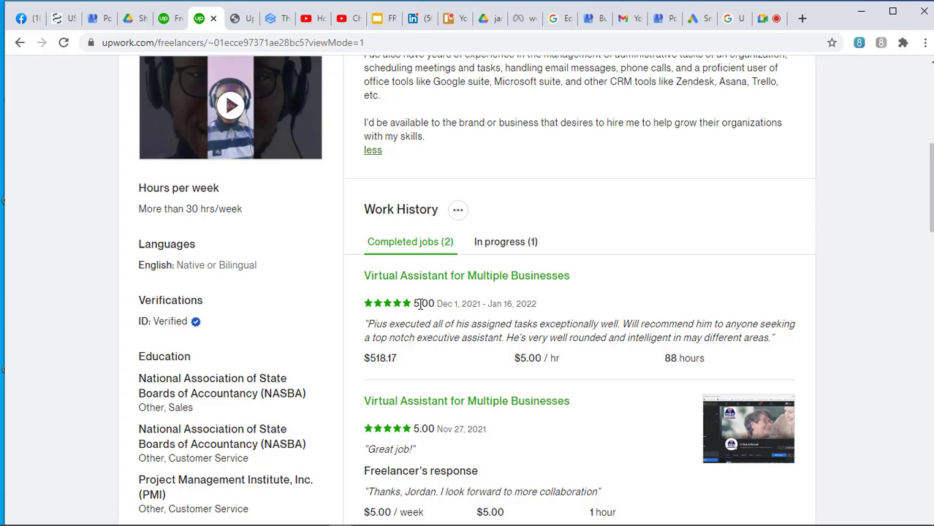
# Switch to the Google Meet call, admit the person asking to join, and return to the Upwork profile.
pyautogui.click(768, 18)
pyautogui.click(619, 138)
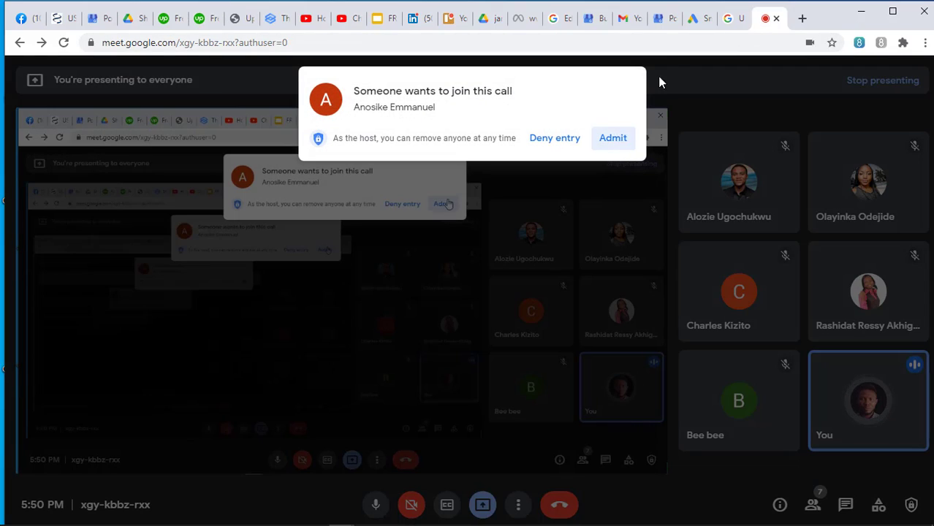
pyautogui.click(212, 22)
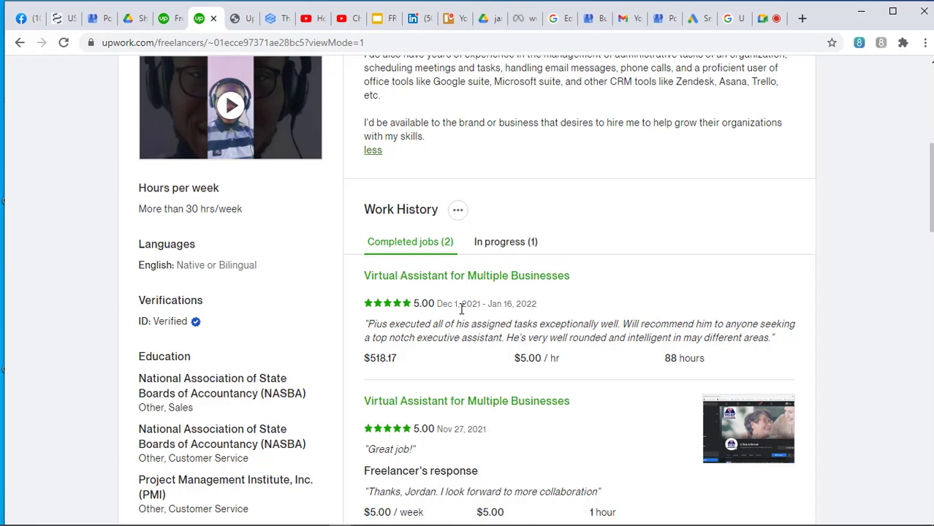
# Examine the client reviews in the work history and the portfolio projects, ending back at the profile header.
pyautogui.scroll(-1, 460, 304)
pyautogui.scroll(-2, 460, 307)
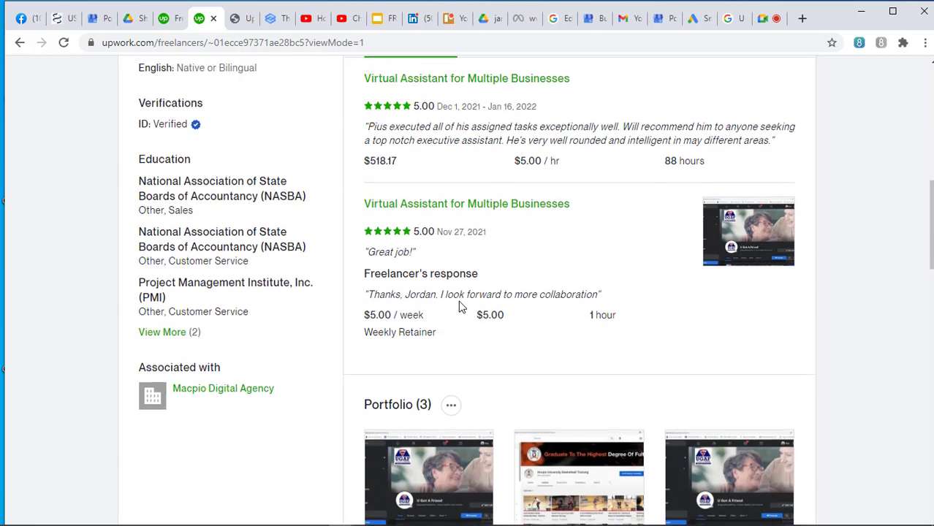
pyautogui.scroll(-1, 461, 307)
pyautogui.scroll(2, 481, 259)
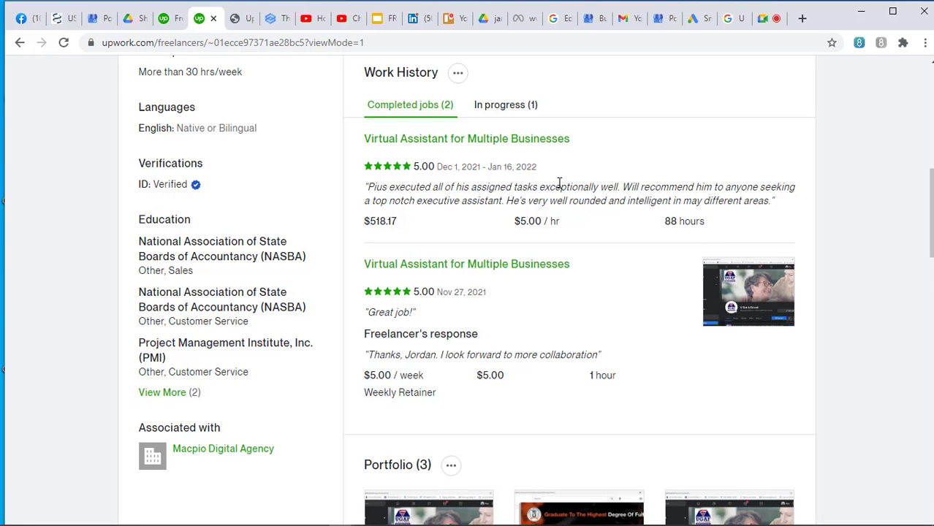
pyautogui.scroll(-2, 542, 276)
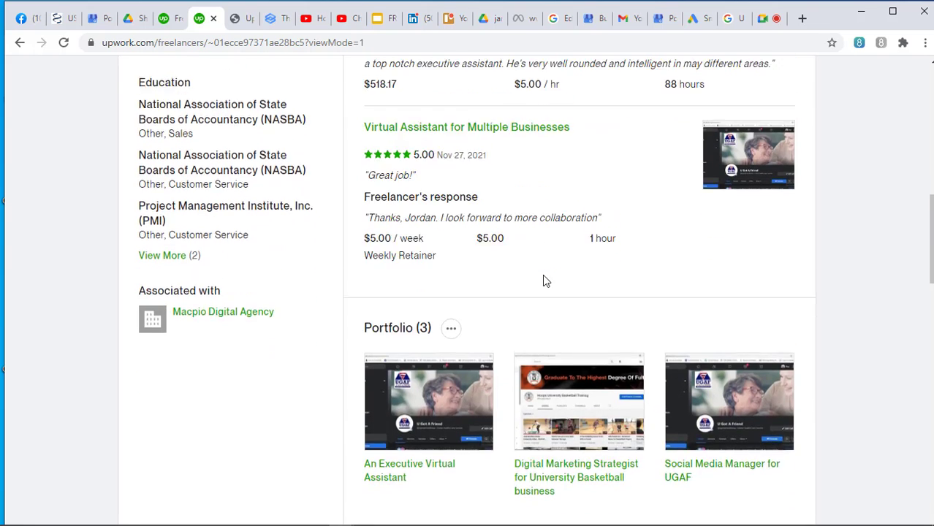
pyautogui.scroll(4, 470, 396)
pyautogui.scroll(-4, 470, 397)
pyautogui.scroll(-2, 537, 322)
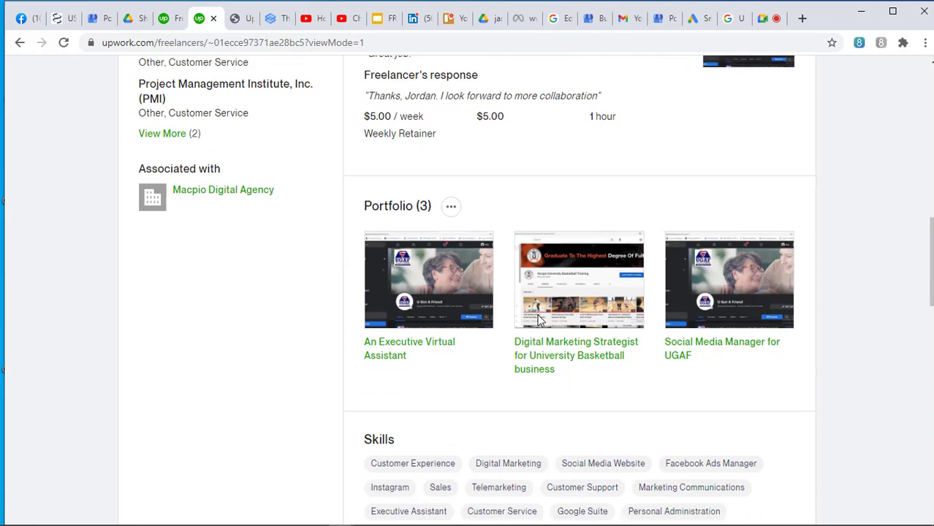
pyautogui.scroll(5, 471, 363)
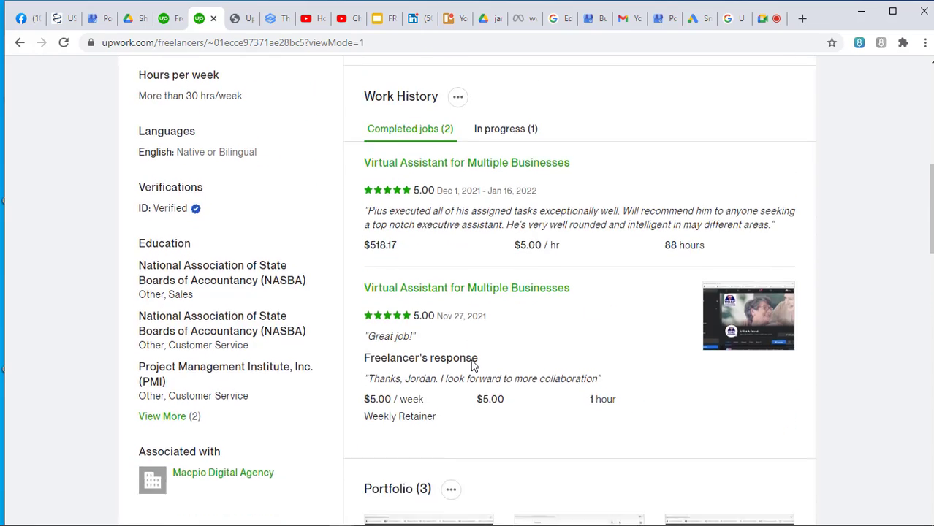
pyautogui.scroll(5, 600, 361)
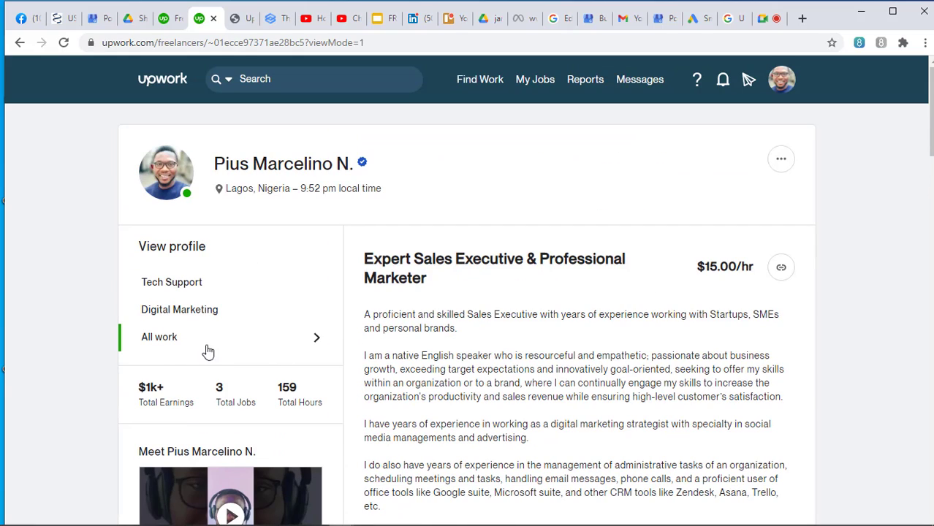
# Review the profile's listed skills against its title and overview, continuing down to the certifications.
pyautogui.scroll(-10, 579, 329)
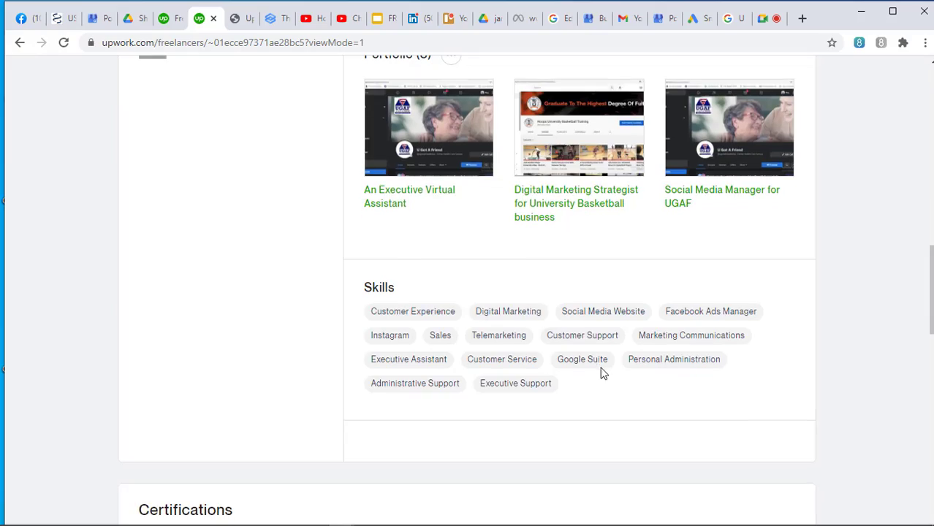
pyautogui.scroll(3, 600, 369)
pyautogui.scroll(10, 599, 366)
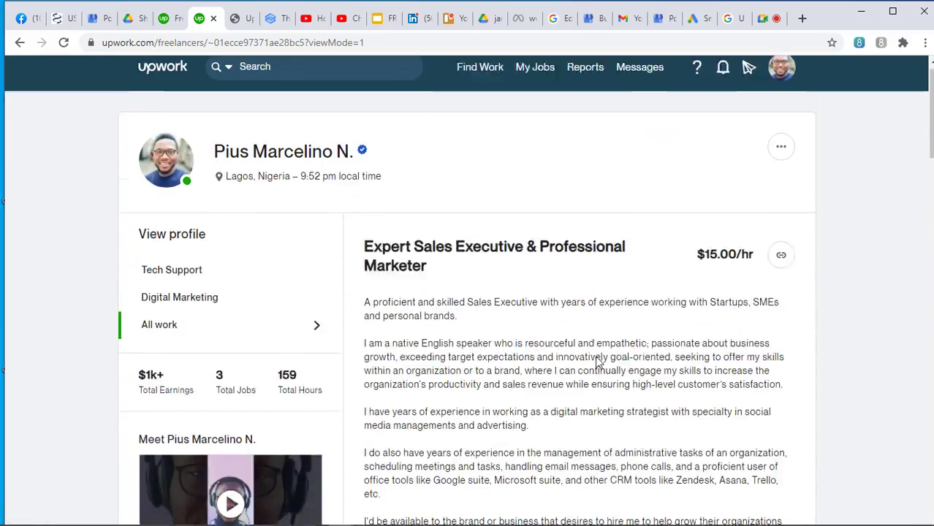
pyautogui.scroll(-12, 609, 303)
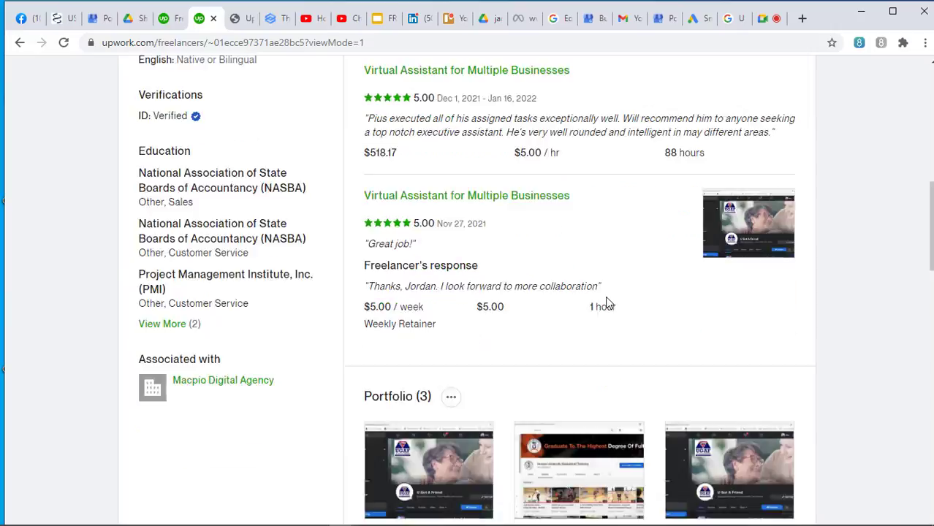
pyautogui.scroll(-1, 609, 303)
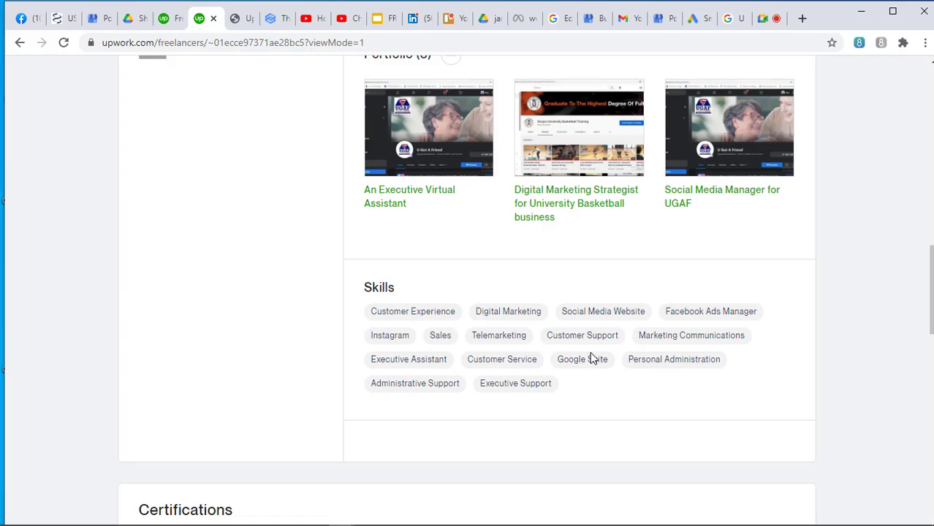
pyautogui.scroll(1, 589, 380)
pyautogui.scroll(12, 564, 229)
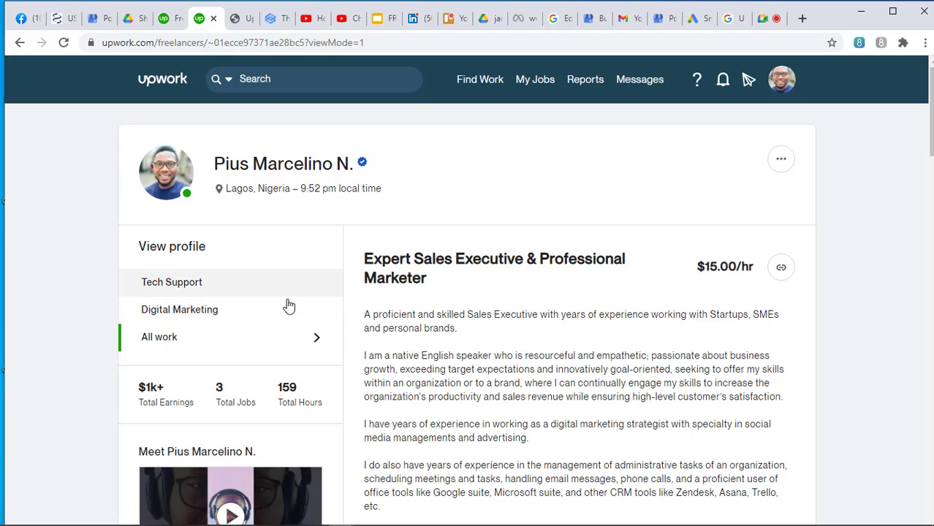
pyautogui.scroll(-1, 510, 353)
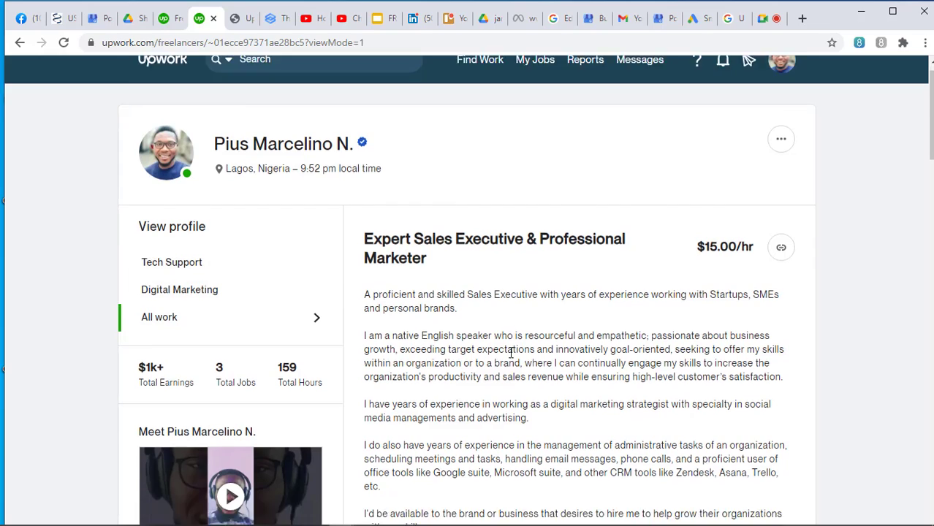
pyautogui.scroll(-15, 511, 354)
pyautogui.scroll(1, 510, 354)
pyautogui.scroll(-7, 510, 354)
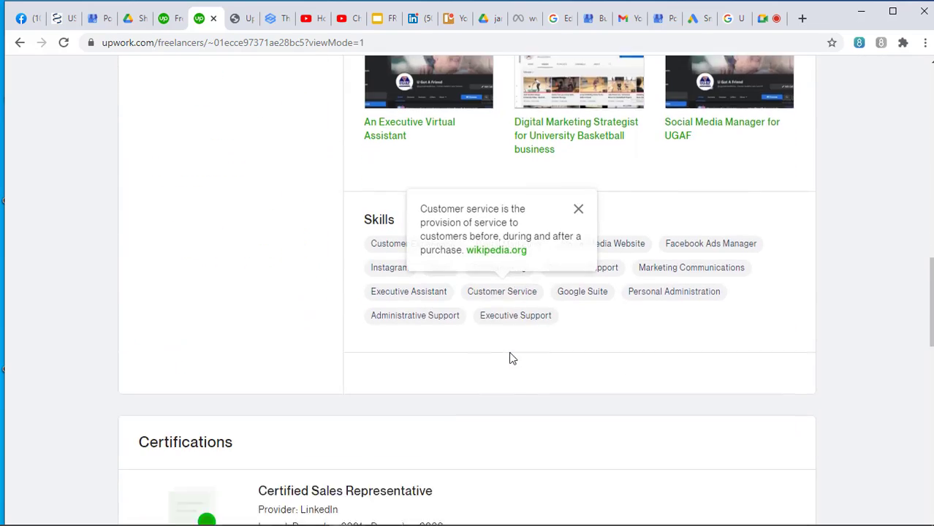
pyautogui.scroll(-1, 511, 358)
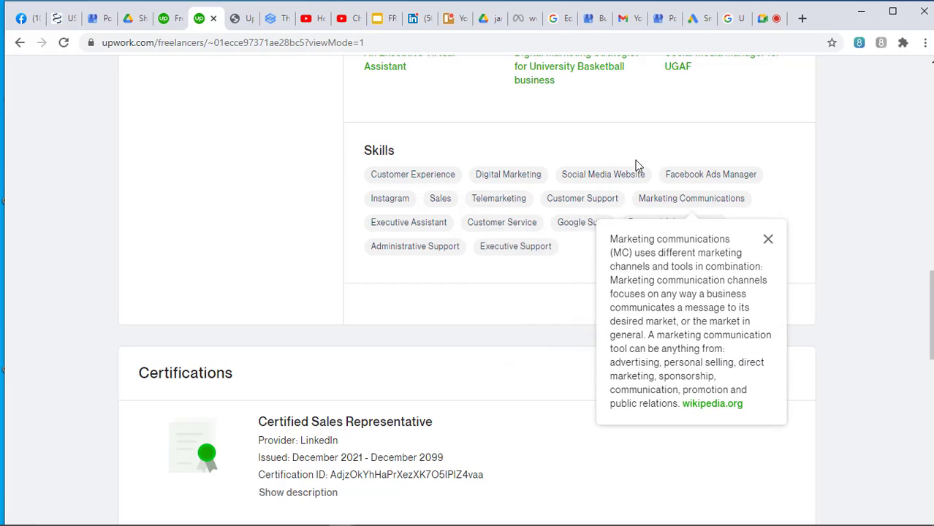
# Examine the certification, employment history entries and other experiences in the lower part of the public profile.
pyautogui.scroll(-6, 411, 371)
pyautogui.scroll(1, 369, 245)
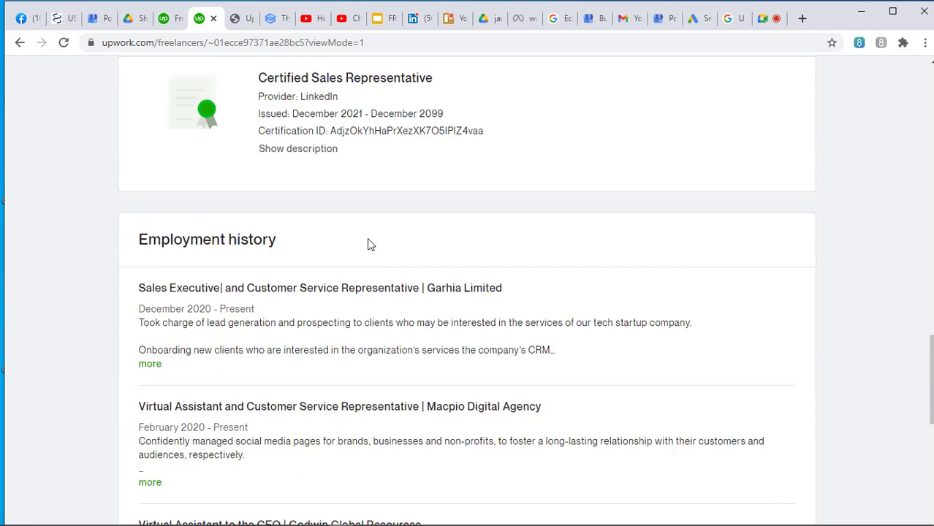
pyautogui.scroll(1, 369, 245)
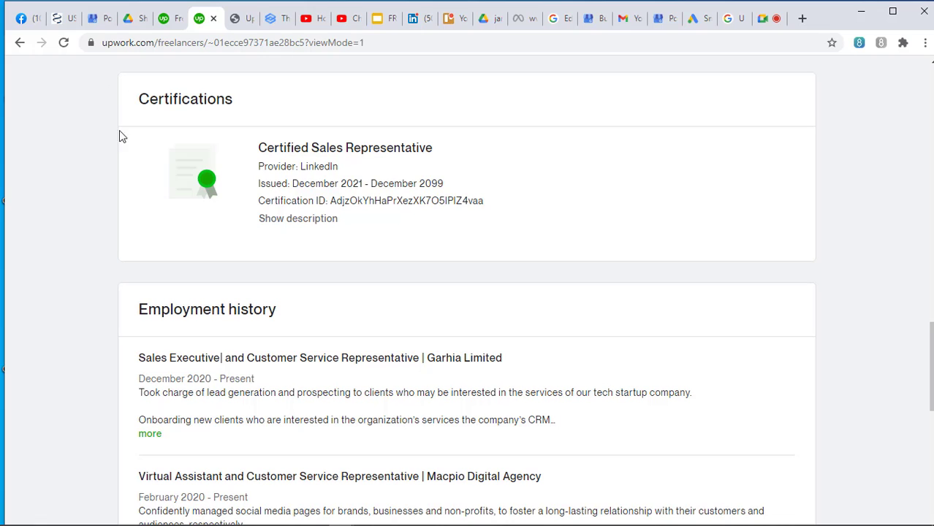
pyautogui.scroll(-1, 557, 161)
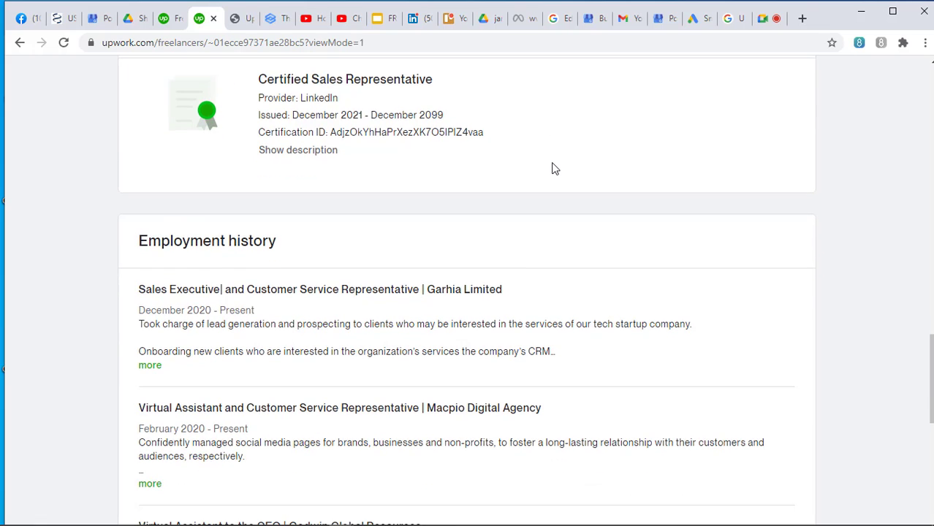
pyautogui.scroll(-1, 554, 168)
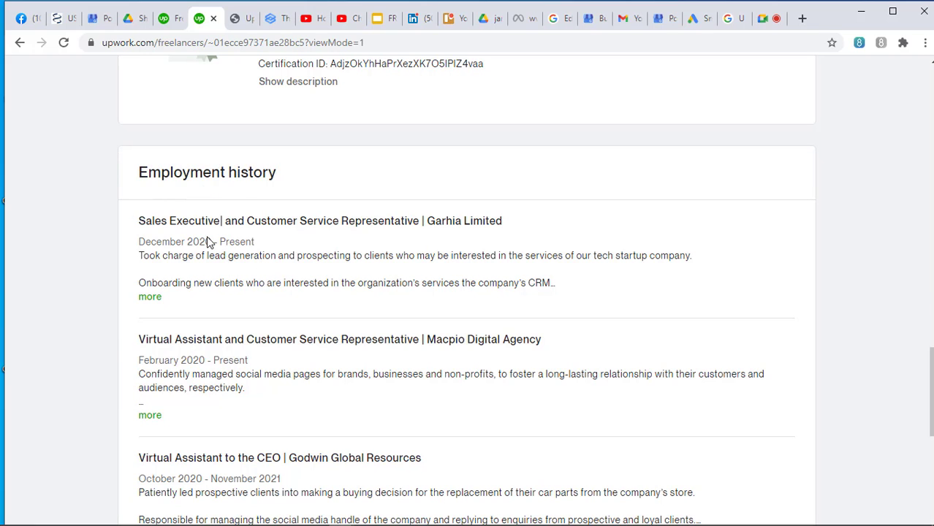
pyautogui.scroll(1, 338, 248)
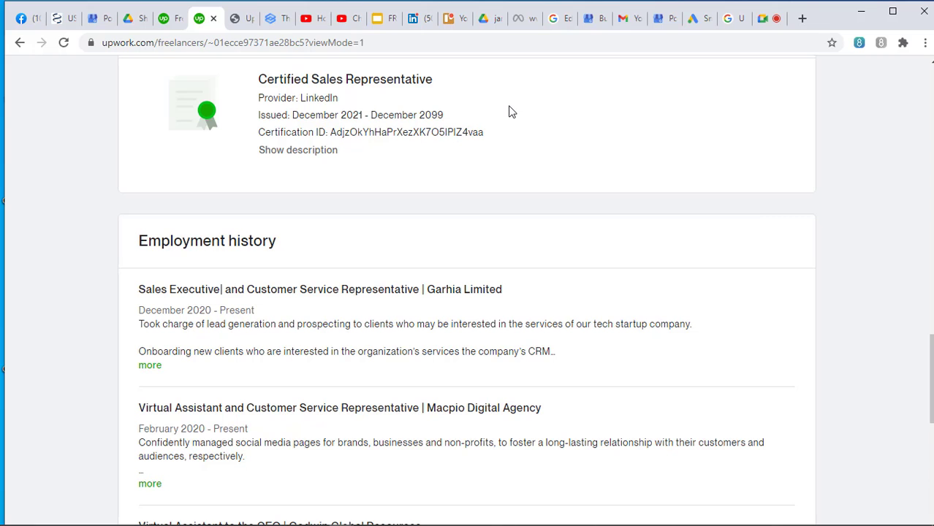
pyautogui.scroll(-3, 285, 402)
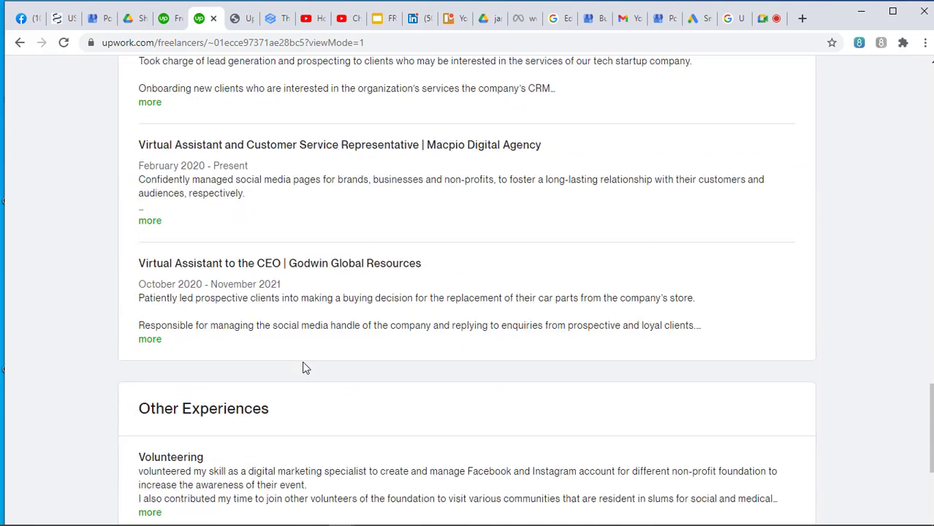
pyautogui.scroll(-3, 305, 367)
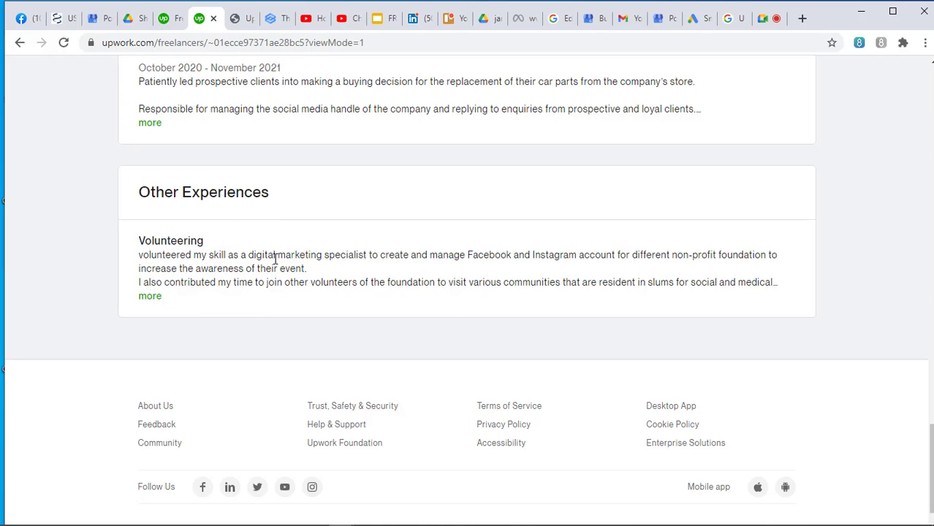
# Go back over the skills, portfolio, completed jobs, introduction video and overview, ending at the profile header.
pyautogui.scroll(10, 453, 322)
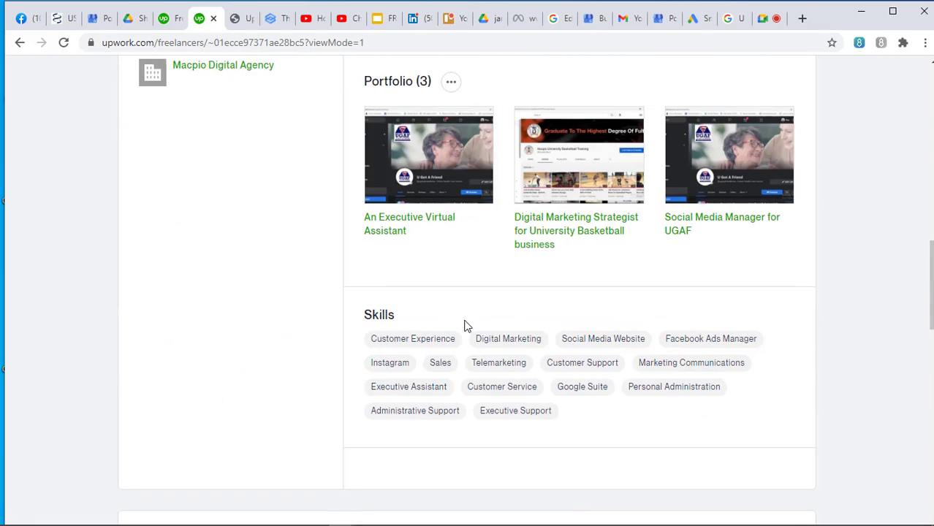
pyautogui.scroll(-5, 462, 323)
pyautogui.scroll(-2, 468, 327)
pyautogui.scroll(-4, 466, 327)
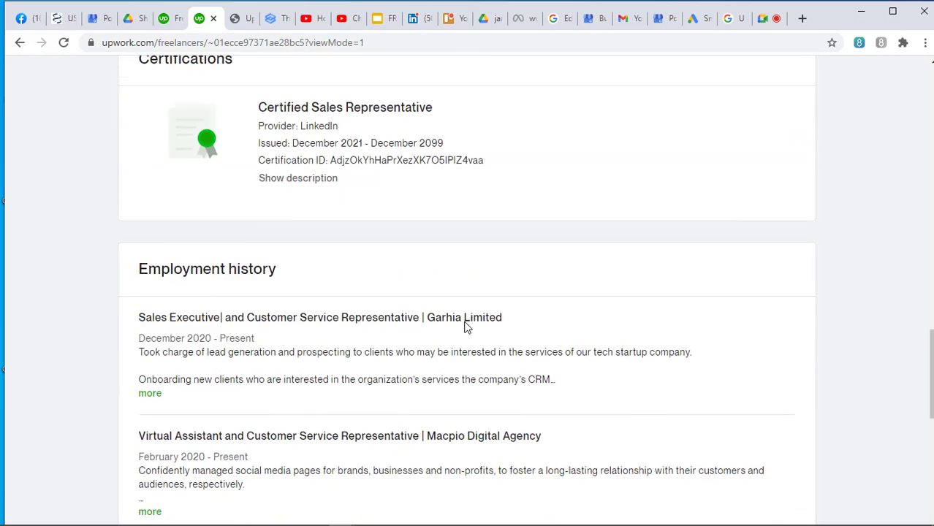
pyautogui.scroll(3, 415, 267)
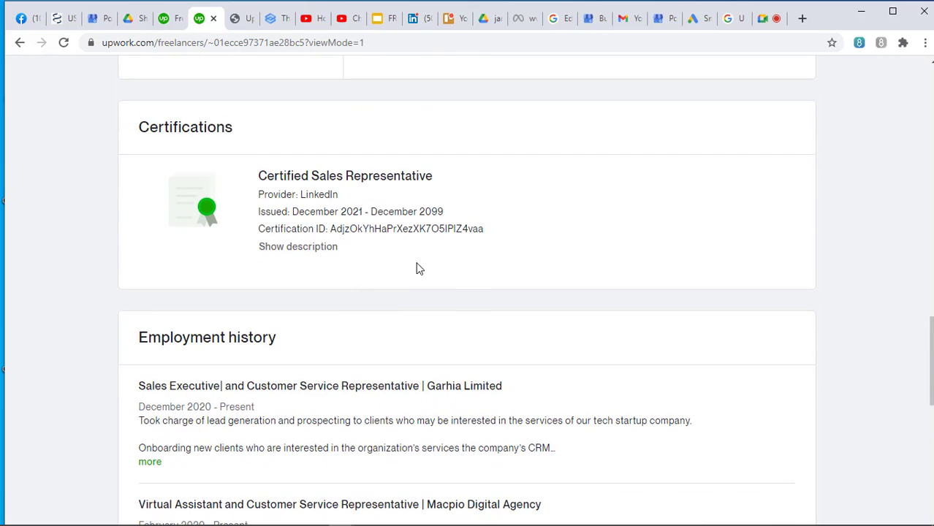
pyautogui.scroll(6, 356, 233)
pyautogui.scroll(7, 356, 232)
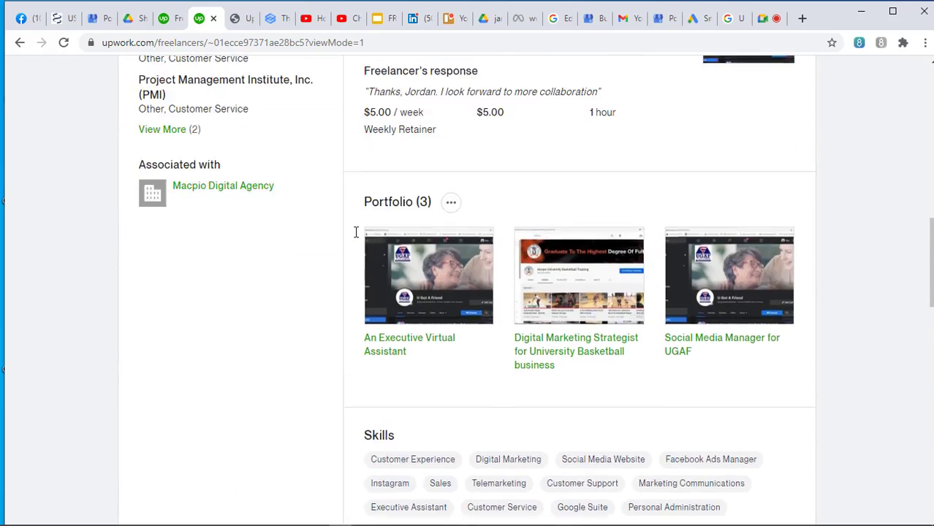
pyautogui.scroll(-1, 461, 479)
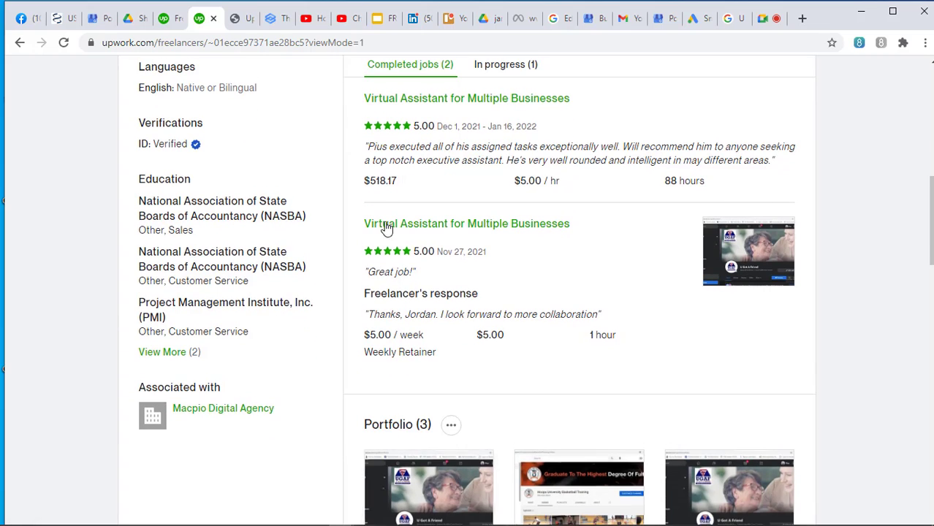
pyautogui.scroll(4, 380, 222)
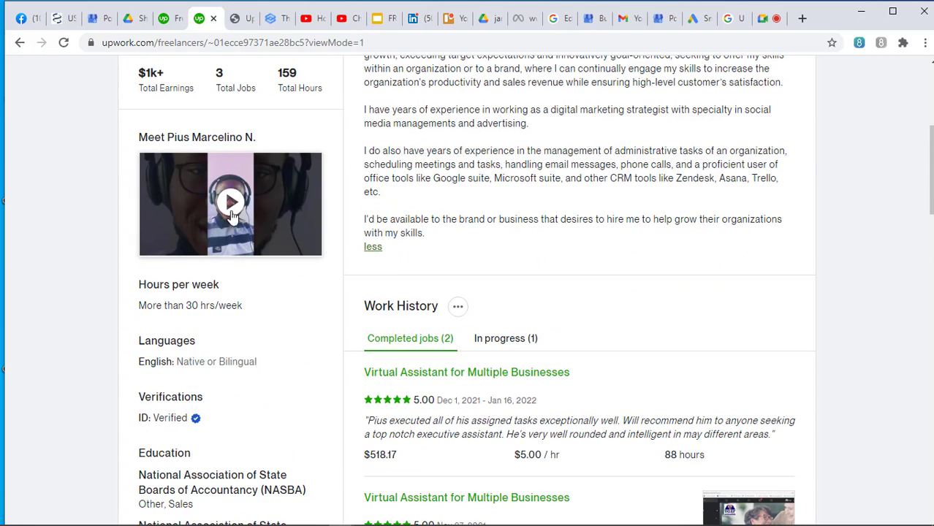
pyautogui.scroll(-4, 599, 317)
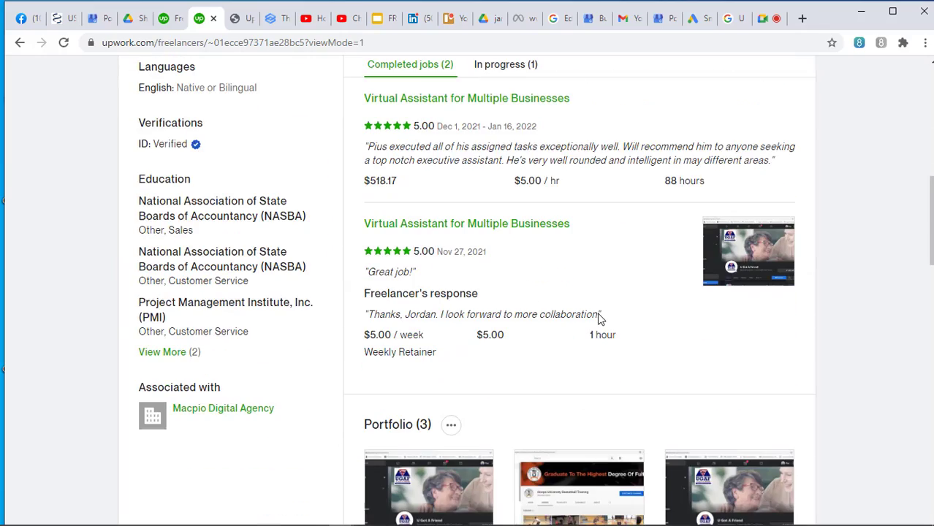
pyautogui.scroll(-2, 598, 351)
pyautogui.scroll(12, 597, 351)
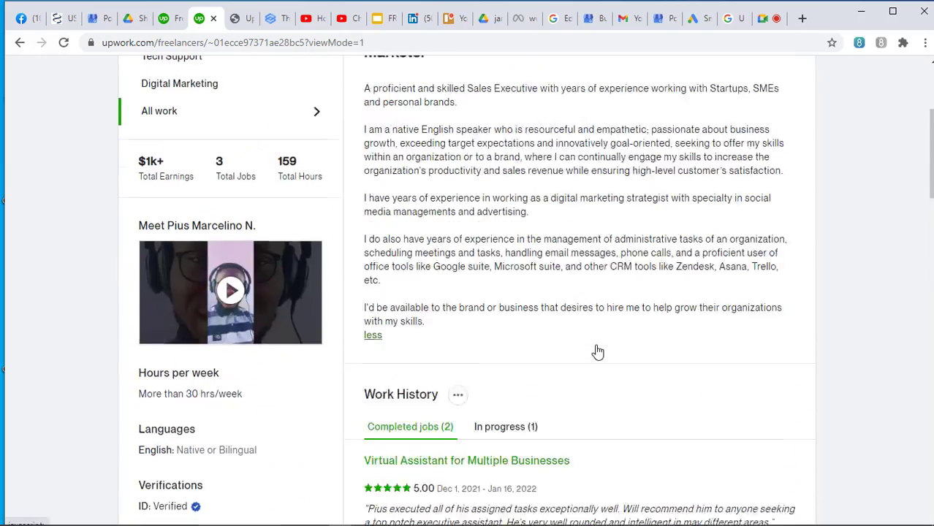
pyautogui.scroll(-4, 616, 353)
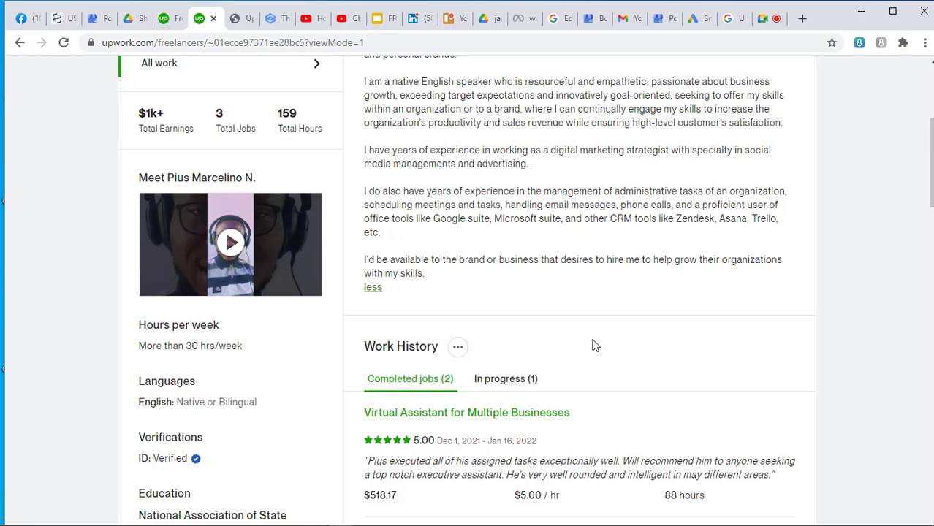
pyautogui.scroll(-3, 594, 345)
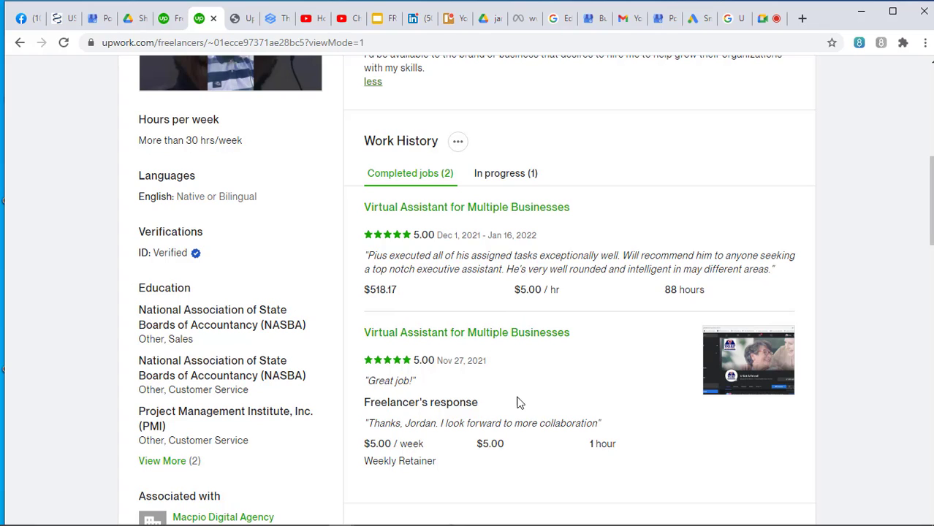
pyautogui.scroll(7, 518, 402)
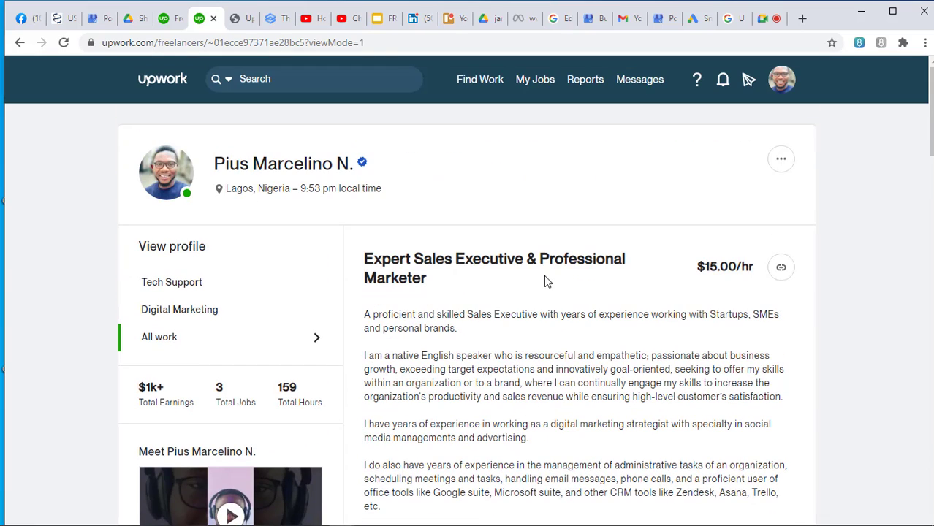
# Leave the public view and open the settings for editing the specialized profiles, re-entering the account password to continue.
pyautogui.click(18, 44)
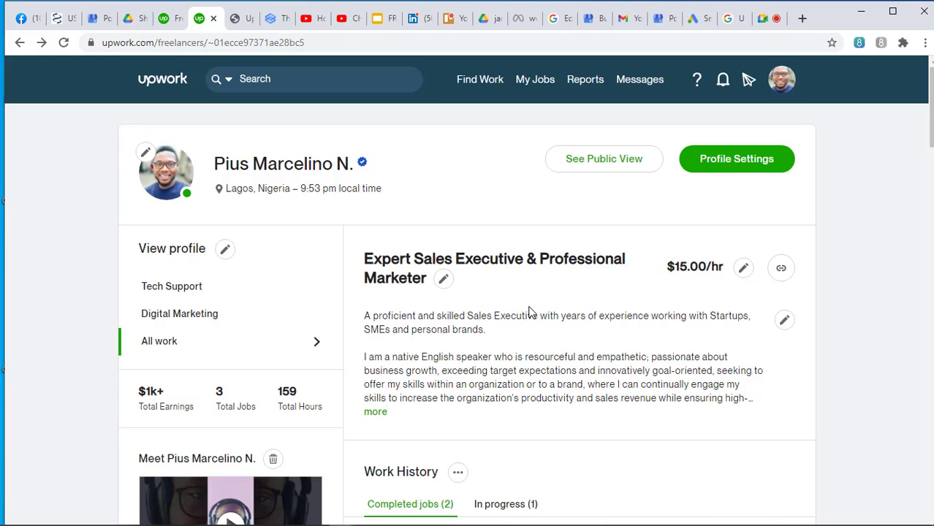
pyautogui.click(227, 250)
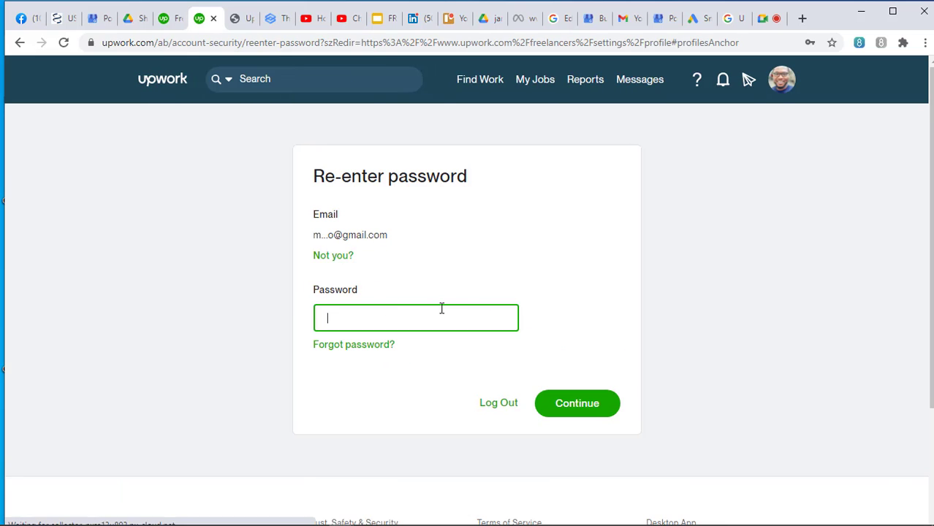
pyautogui.write('••')
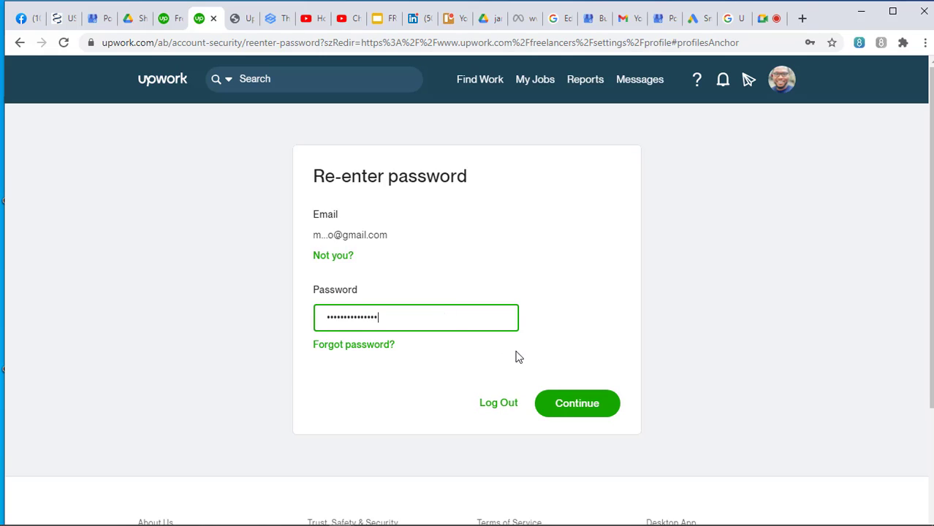
pyautogui.click(559, 402)
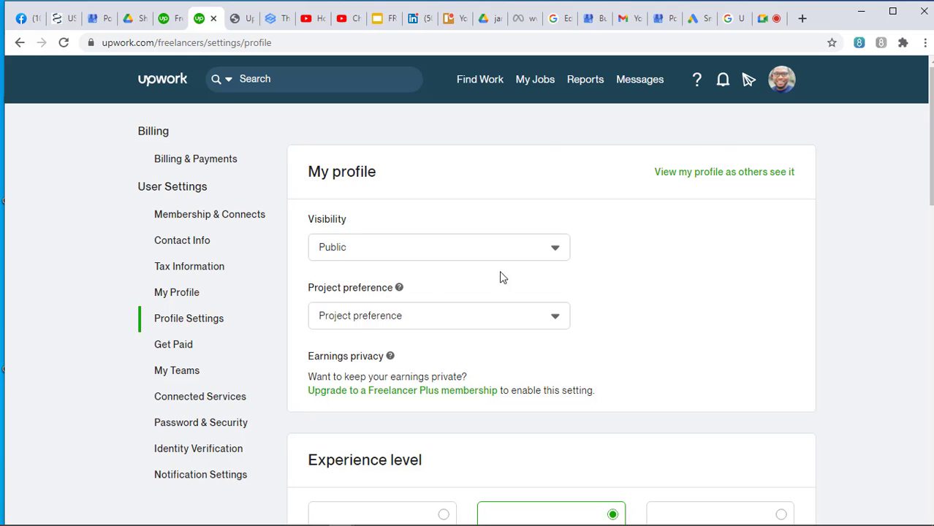
# Set the project preference to Both short-term and long-term projects.
pyautogui.scroll(-1, 600, 239)
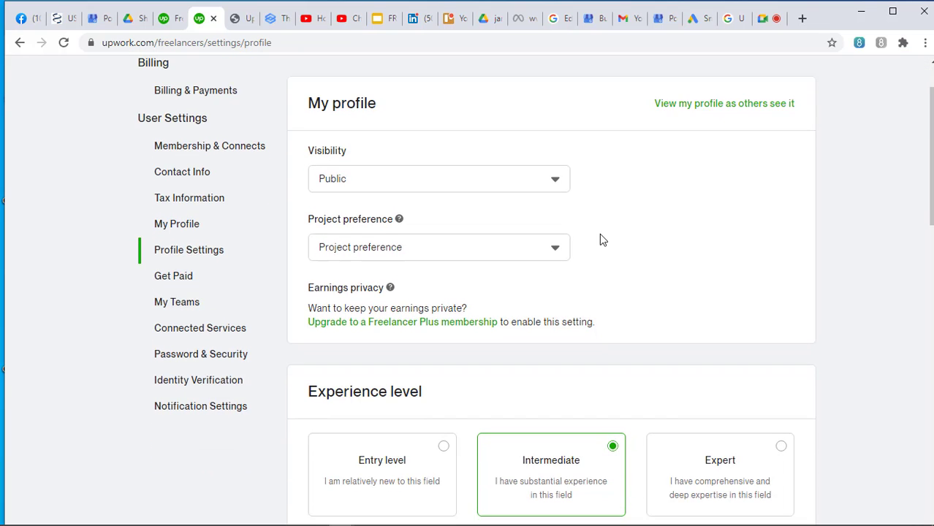
pyautogui.scroll(1, 457, 245)
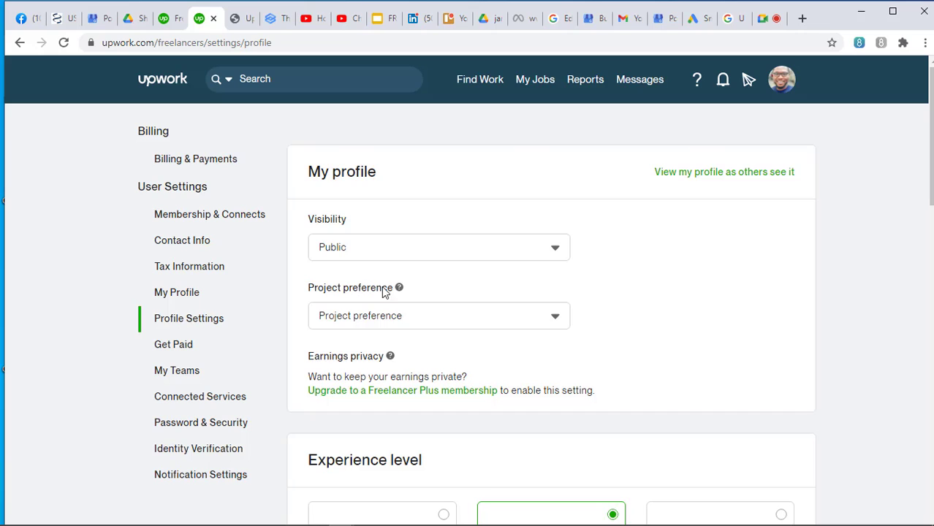
pyautogui.click(533, 331)
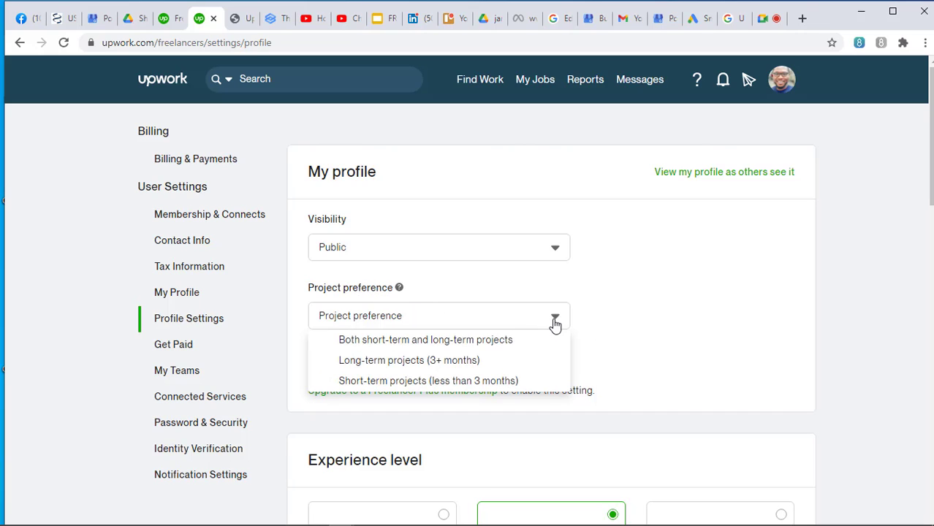
pyautogui.click(422, 342)
# Examine the experience level choices and the selected work categories in the profile settings.
pyautogui.scroll(-1, 632, 301)
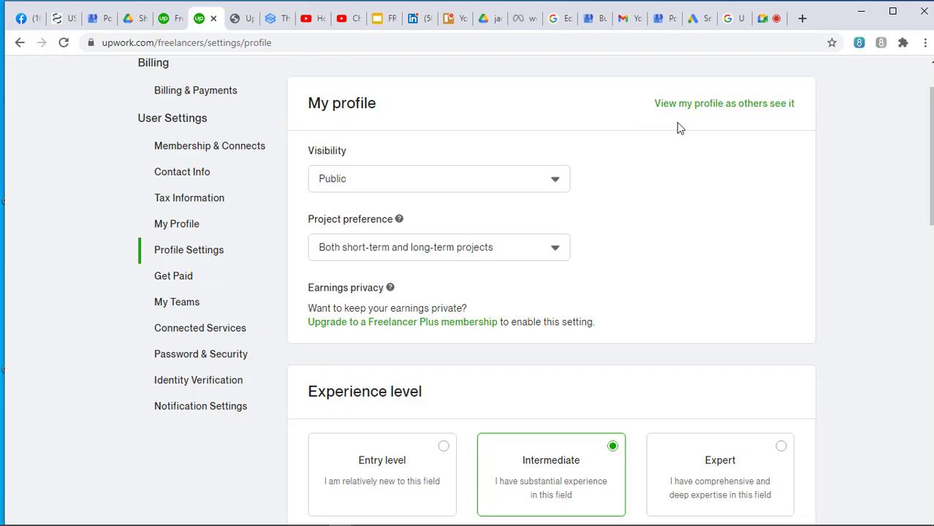
pyautogui.scroll(-2, 673, 128)
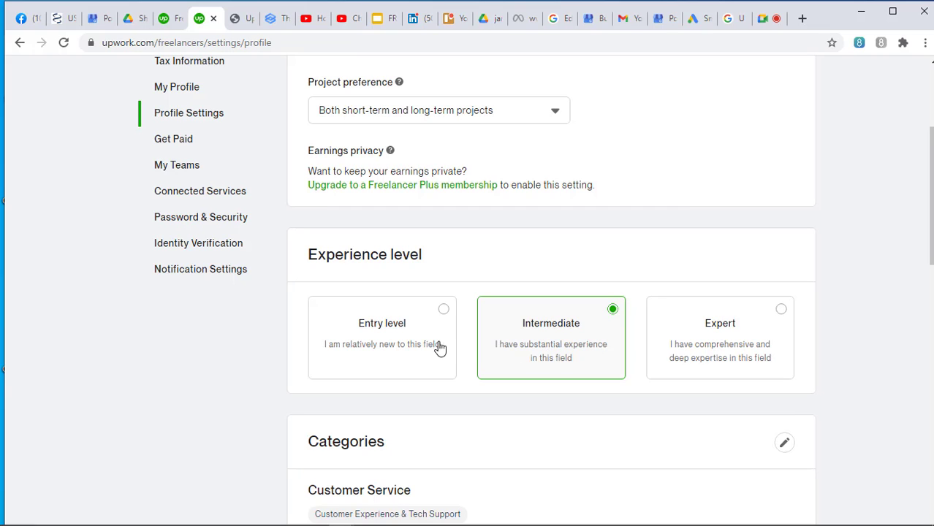
pyautogui.scroll(-3, 475, 329)
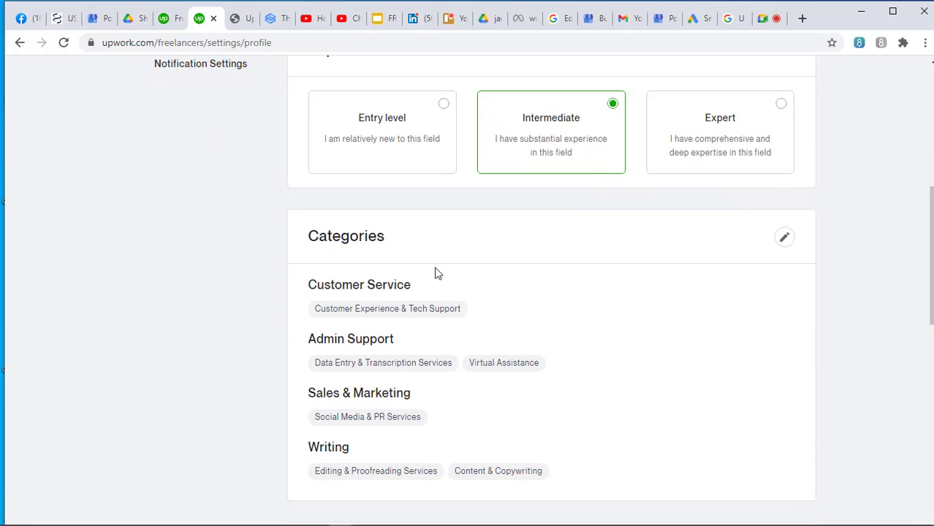
pyautogui.scroll(-2, 442, 272)
pyautogui.scroll(2, 442, 272)
pyautogui.scroll(-1, 563, 279)
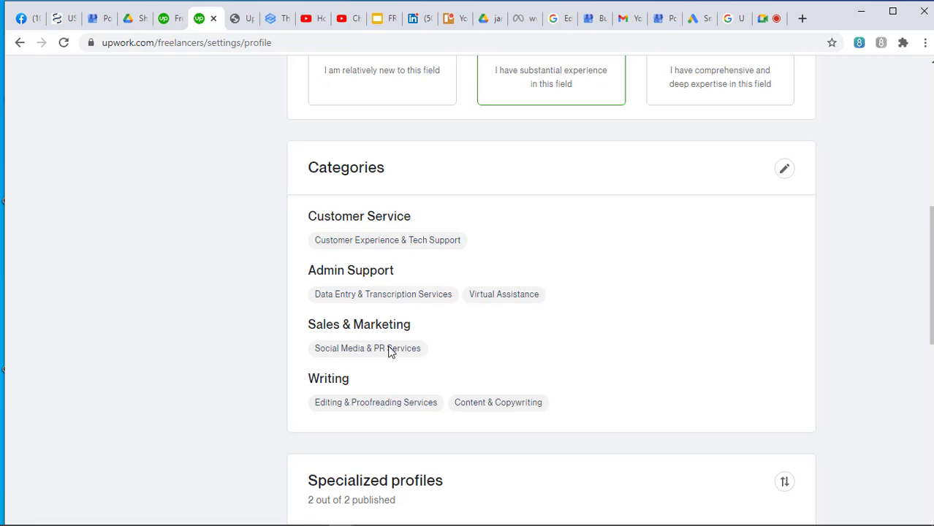
# Examine the specialized profiles, the actions offered for the Tech Support one, and the linked accounts, returning to the My profile section.
pyautogui.scroll(-3, 588, 332)
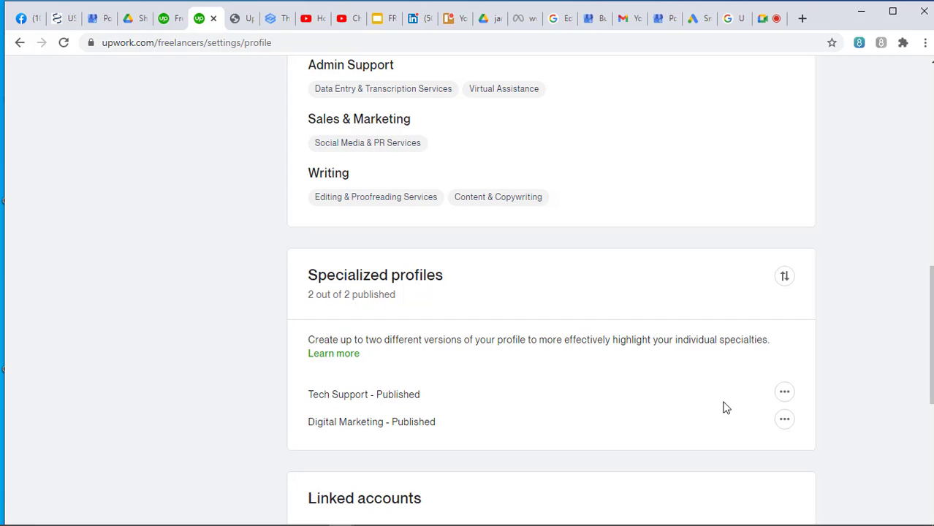
pyautogui.click(786, 393)
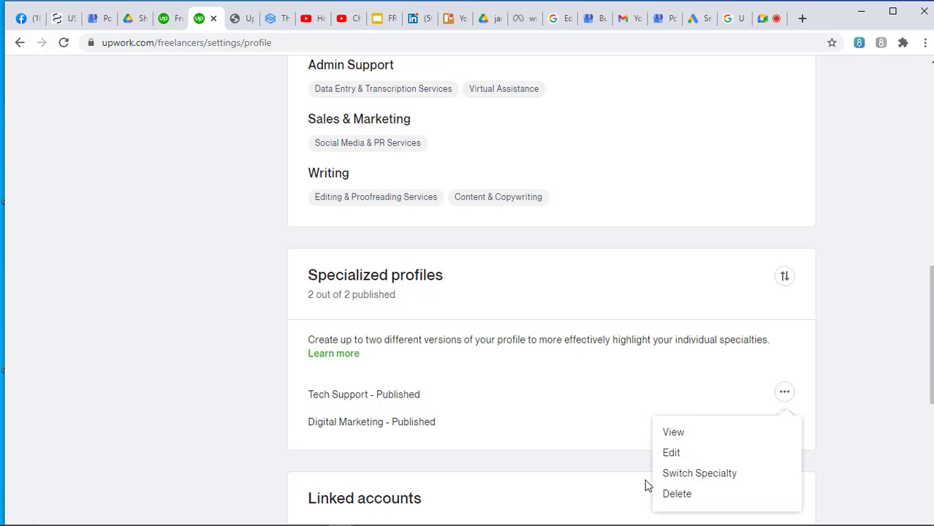
pyautogui.click(798, 331)
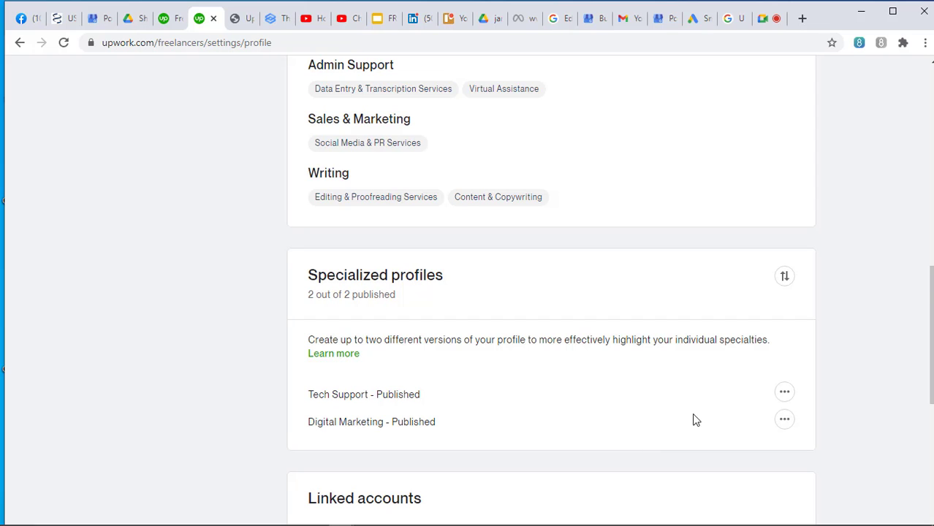
pyautogui.scroll(-2, 694, 418)
pyautogui.scroll(-2, 699, 417)
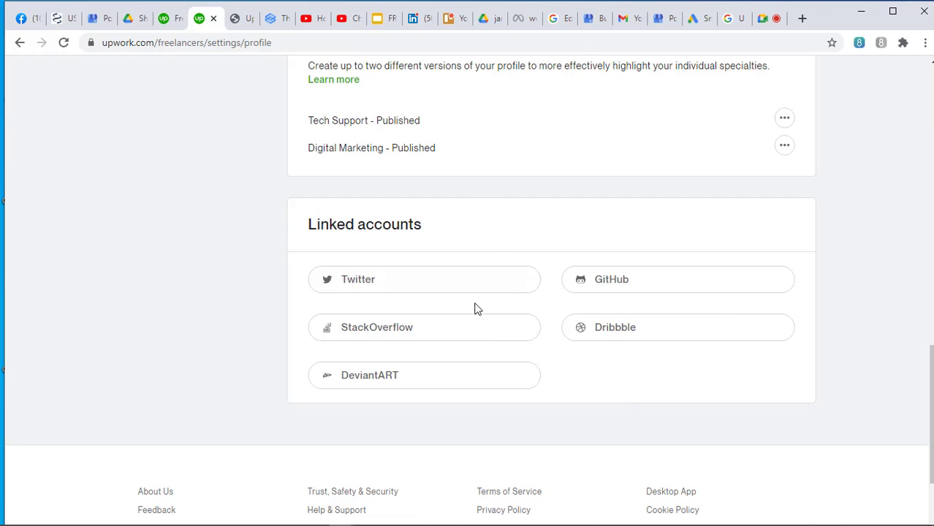
pyautogui.scroll(-3, 563, 234)
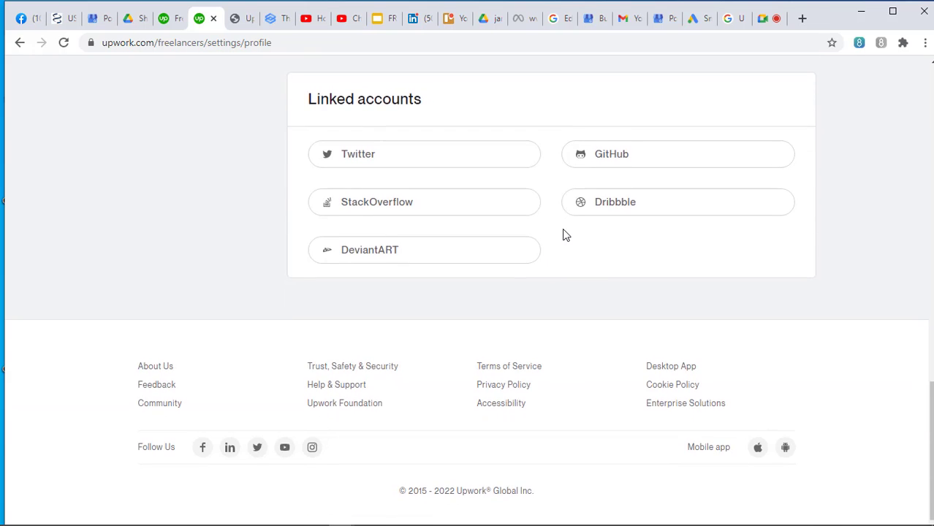
pyautogui.scroll(15, 563, 234)
pyautogui.scroll(3, 562, 234)
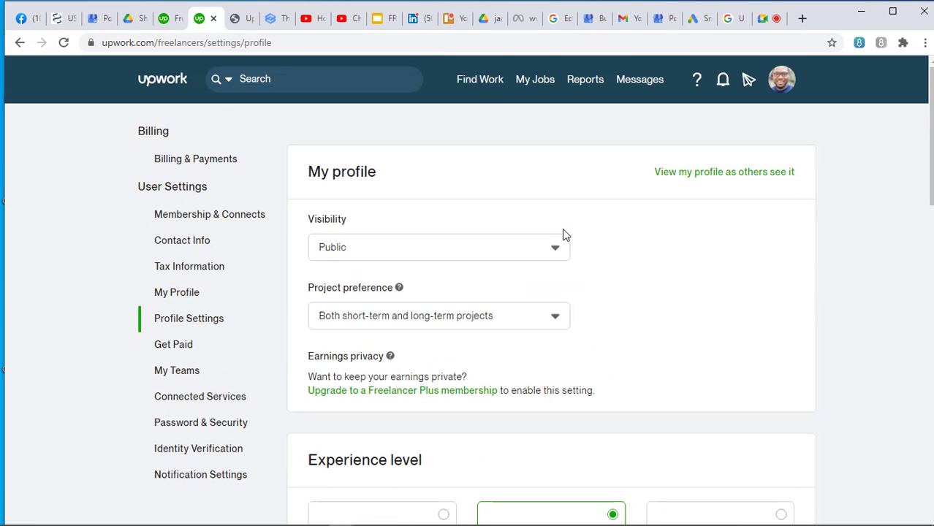
# Review the Billing & Payments page and the Membership & Connects summary in the account settings.
pyautogui.click(174, 162)
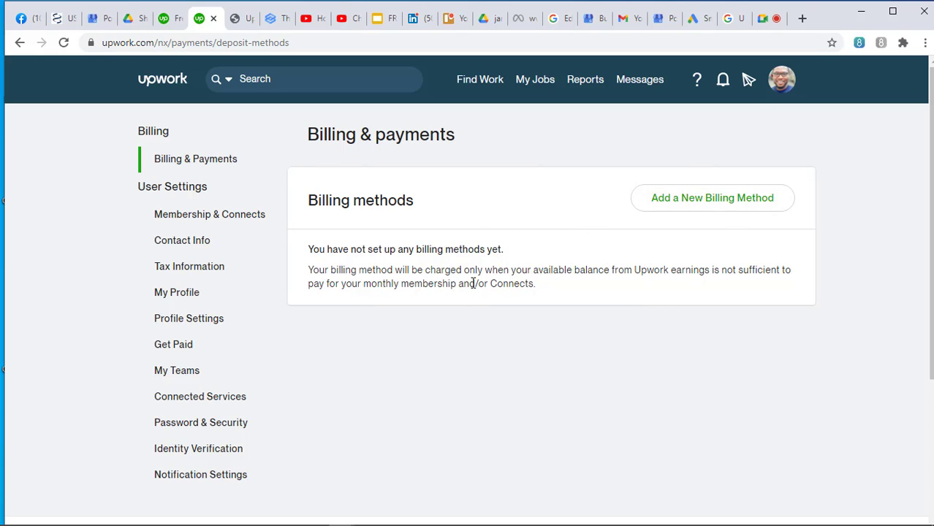
pyautogui.click(195, 216)
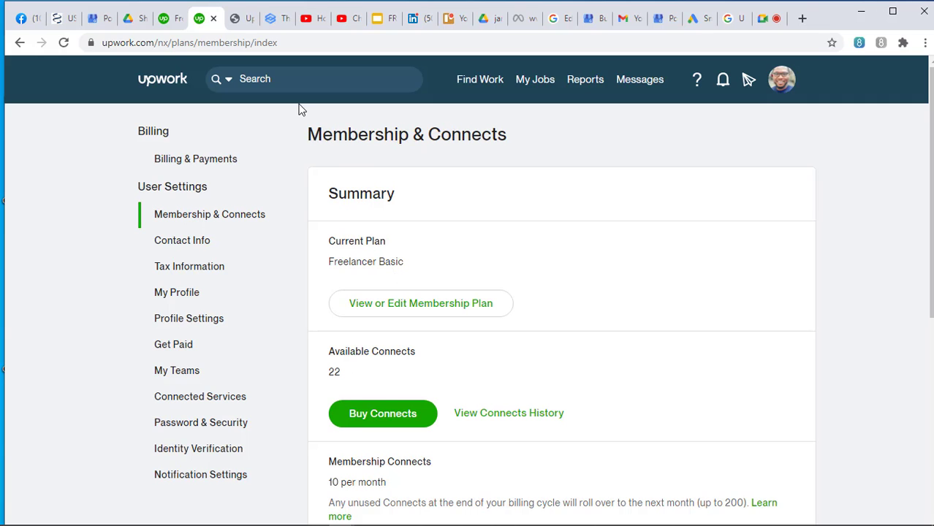
# Return to the telemarketing job results and open the YDS: Sales Agent (Telemarketing) posting to check the Connects required for a proposal.
pyautogui.click(164, 20)
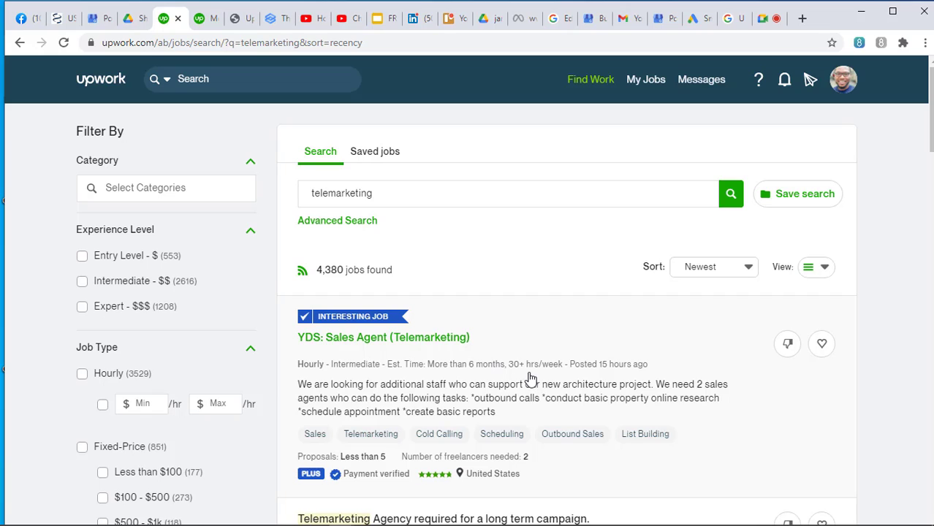
pyautogui.scroll(-1, 524, 380)
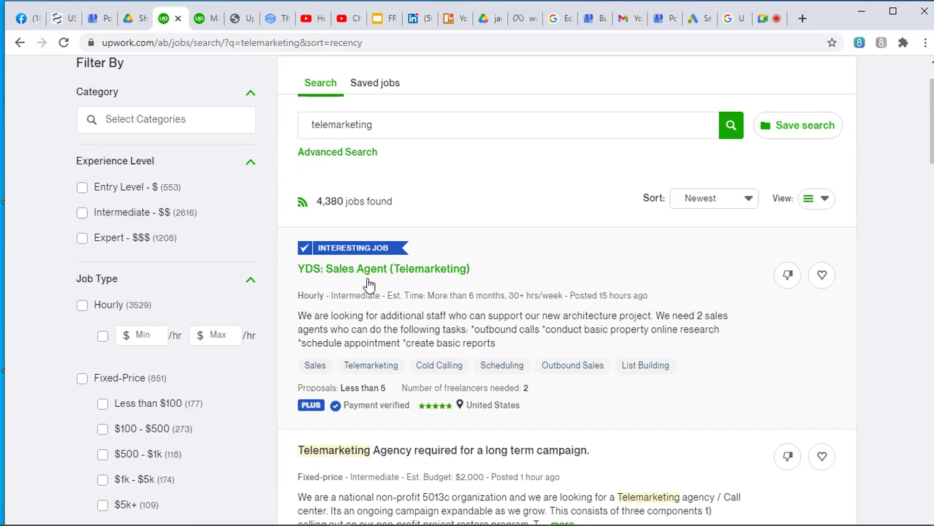
pyautogui.click(408, 276)
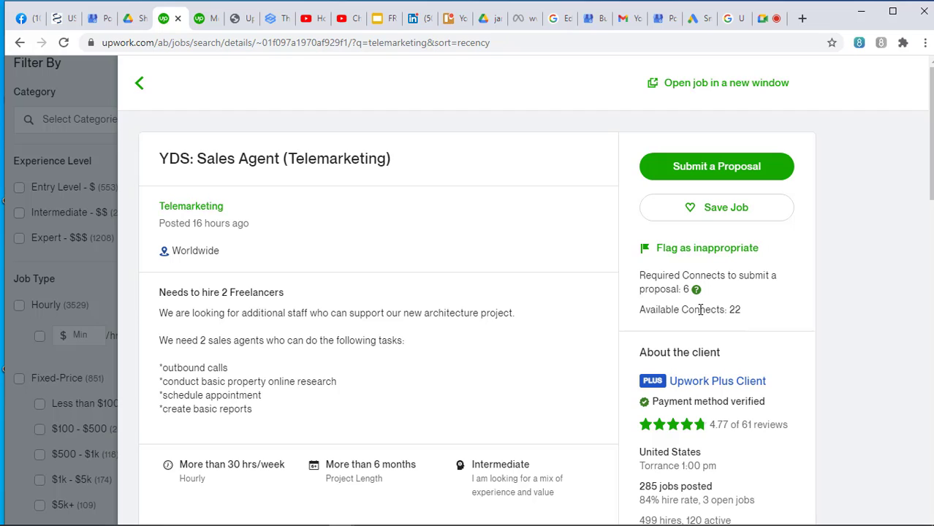
pyautogui.moveTo(695, 290)
# Compare the available Connects in the Membership & Connects summary with the Connects required by the Sales Agent posting, ending on the posting.
pyautogui.click(202, 19)
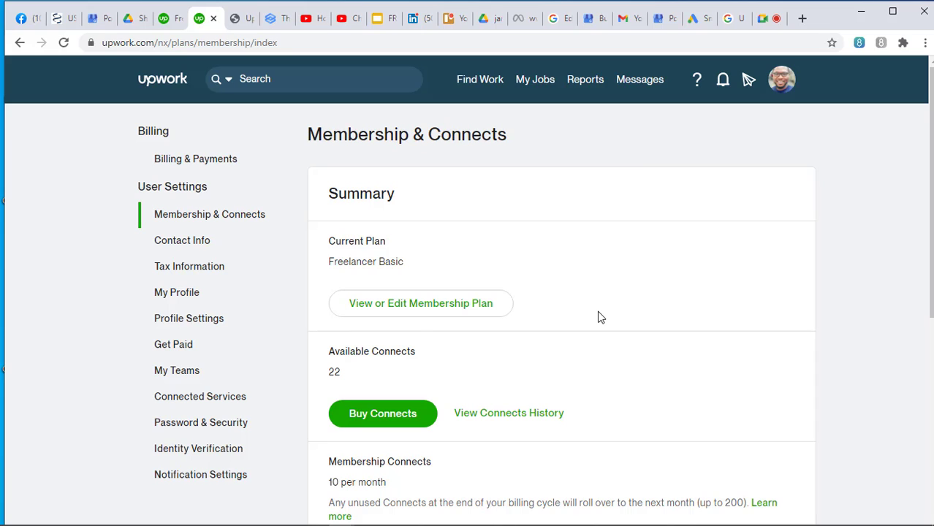
pyautogui.click(171, 20)
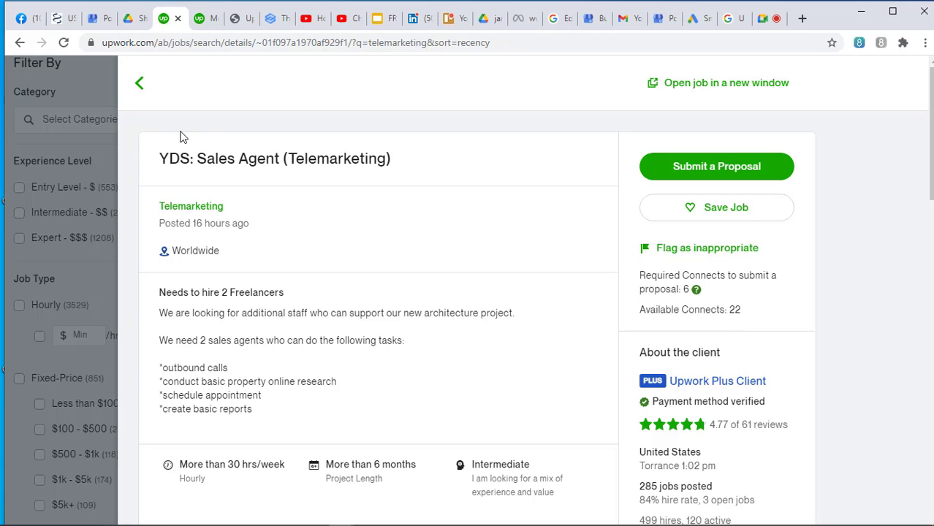
pyautogui.moveTo(696, 291)
pyautogui.click(208, 20)
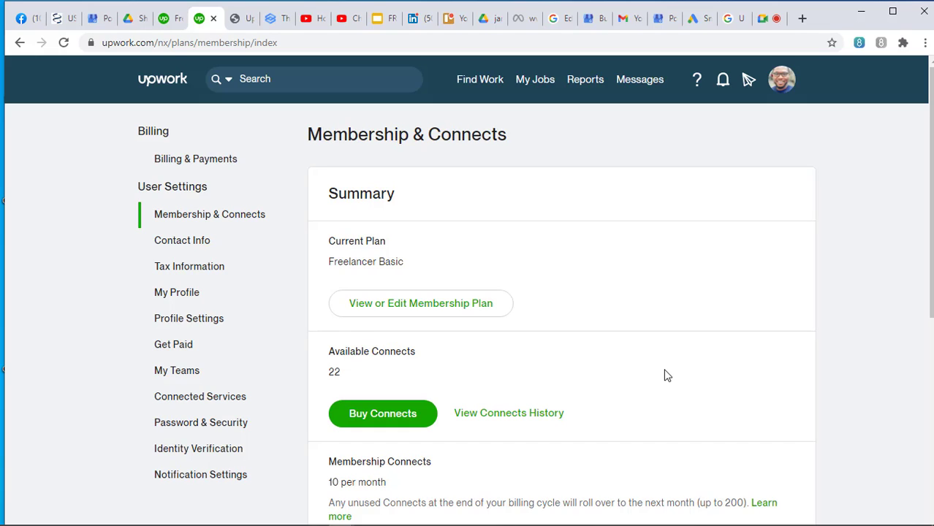
pyautogui.click(164, 20)
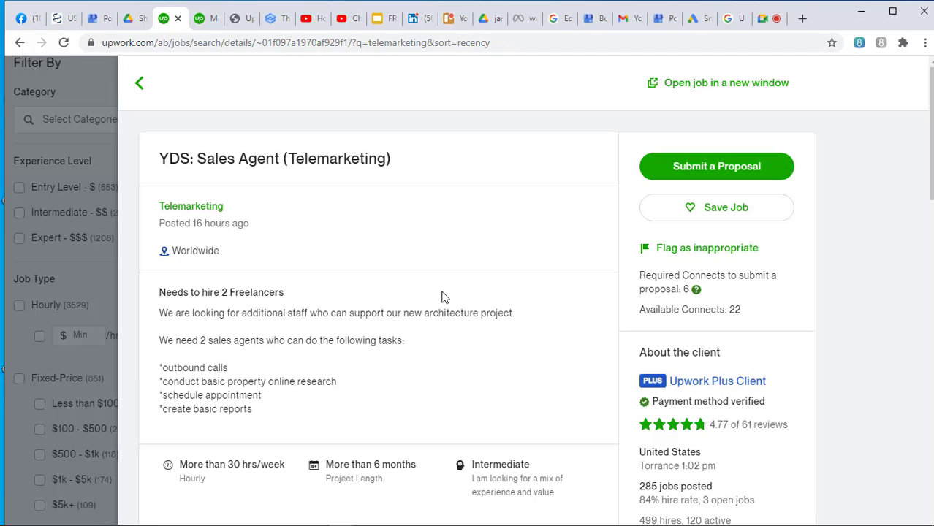
# Read the About the client details of the Sales Agent posting and highlight the client's open jobs text.
pyautogui.scroll(-1, 433, 252)
pyautogui.scroll(-1, 434, 252)
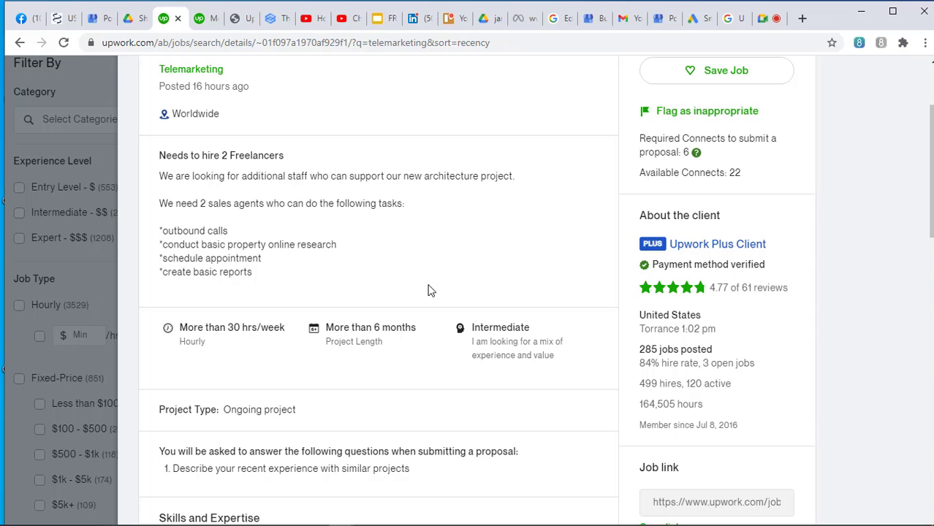
pyautogui.scroll(-1, 429, 291)
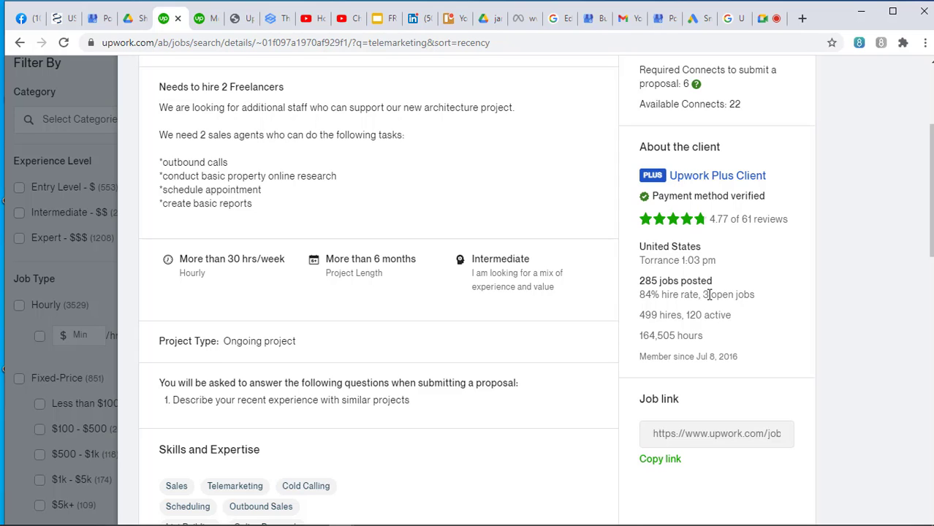
pyautogui.moveTo(703, 294); pyautogui.dragTo(759, 300)
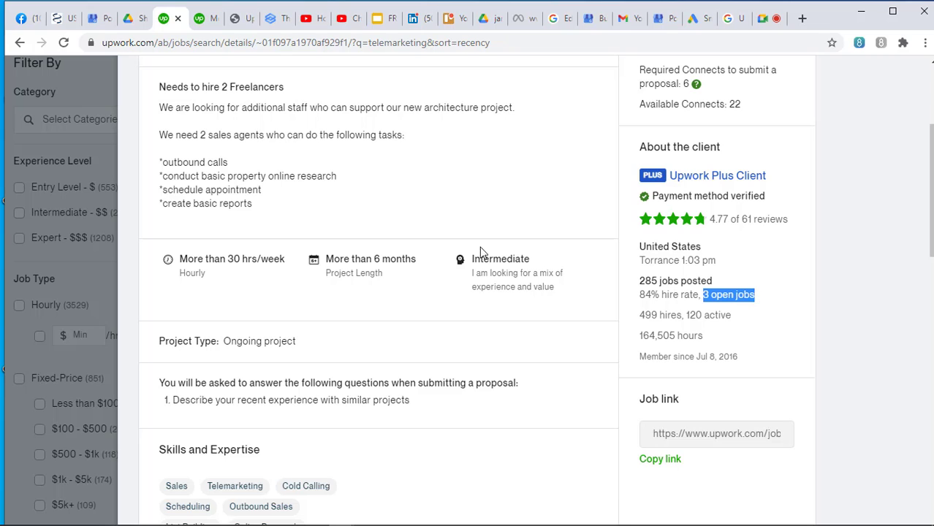
pyautogui.scroll(5, 475, 242)
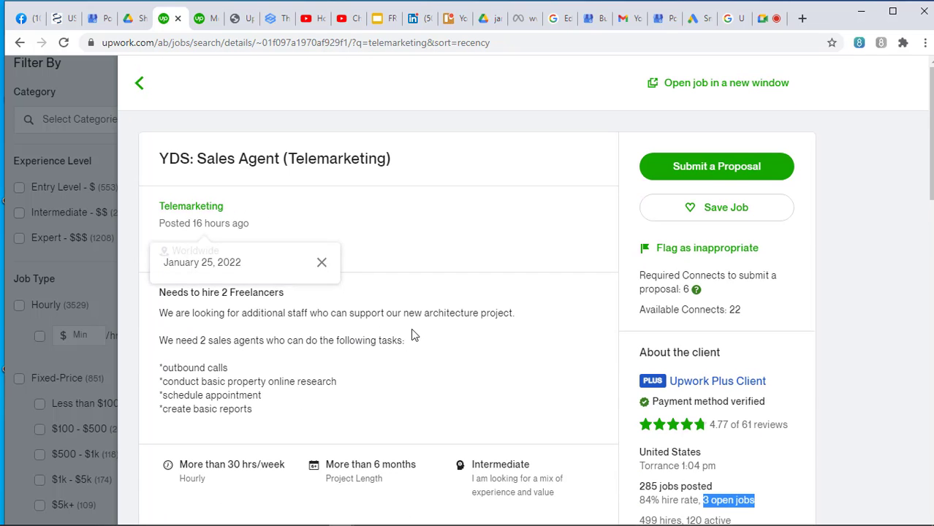
# Examine the posting's proposal question, required skills, preferred qualifications and job activity, returning to its heading.
pyautogui.scroll(-3, 413, 334)
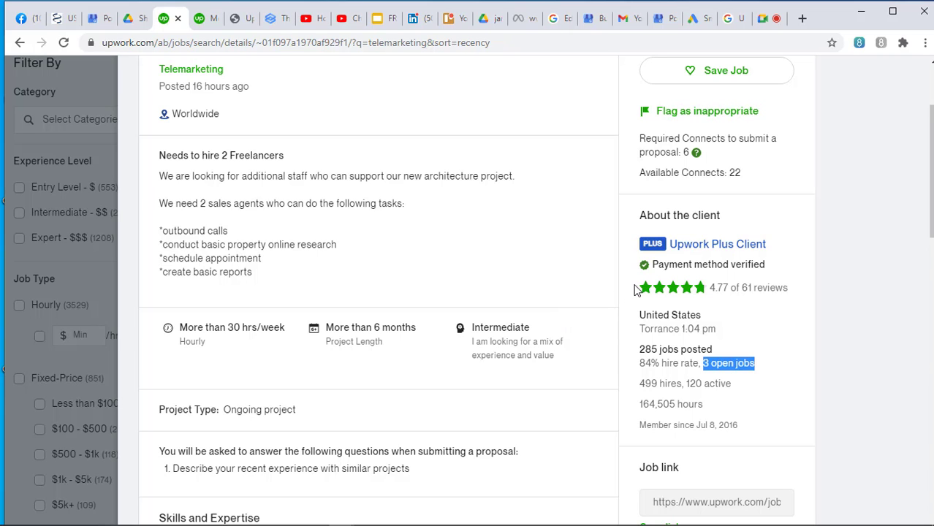
pyautogui.scroll(-4, 336, 329)
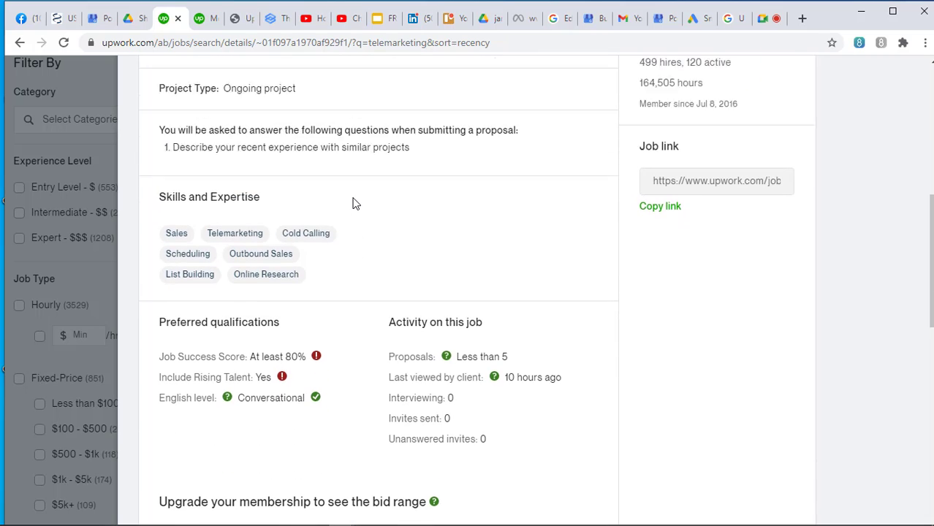
pyautogui.scroll(1, 355, 204)
pyautogui.scroll(-3, 352, 204)
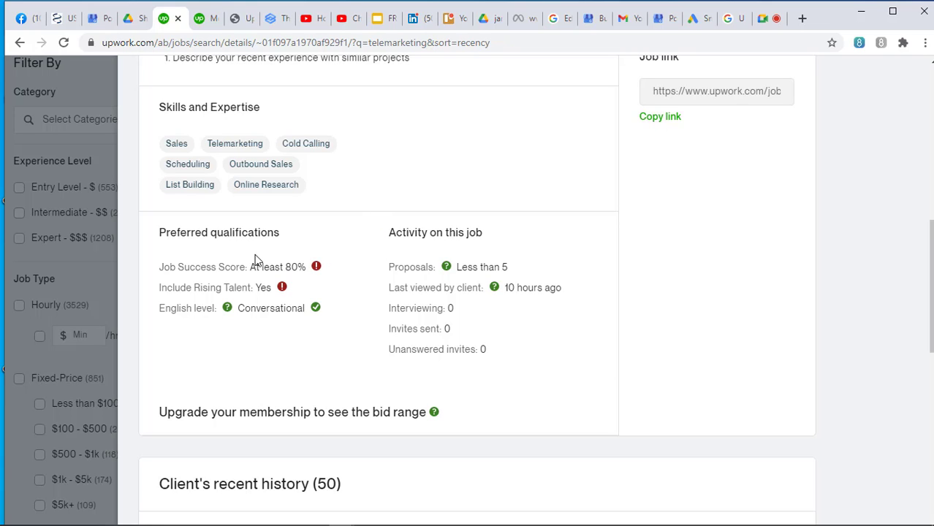
pyautogui.scroll(4, 325, 223)
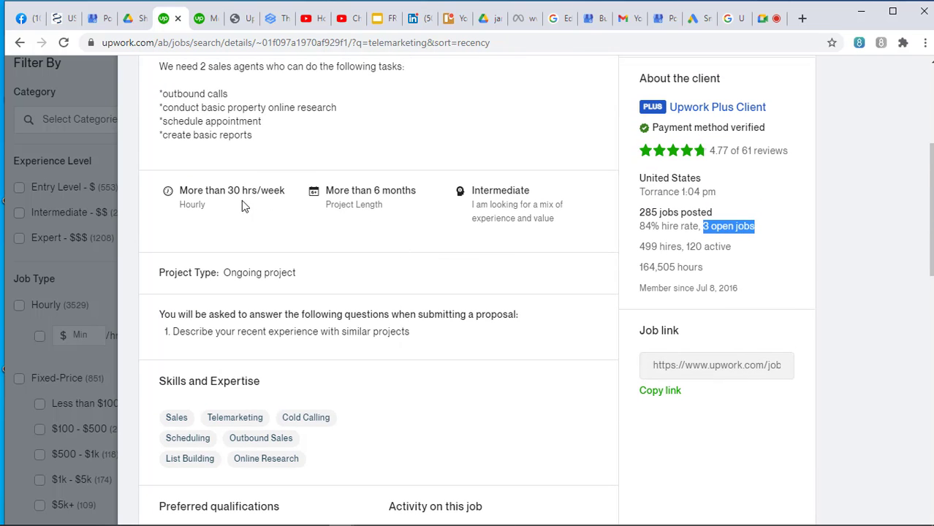
pyautogui.scroll(1, 305, 207)
pyautogui.scroll(3, 304, 207)
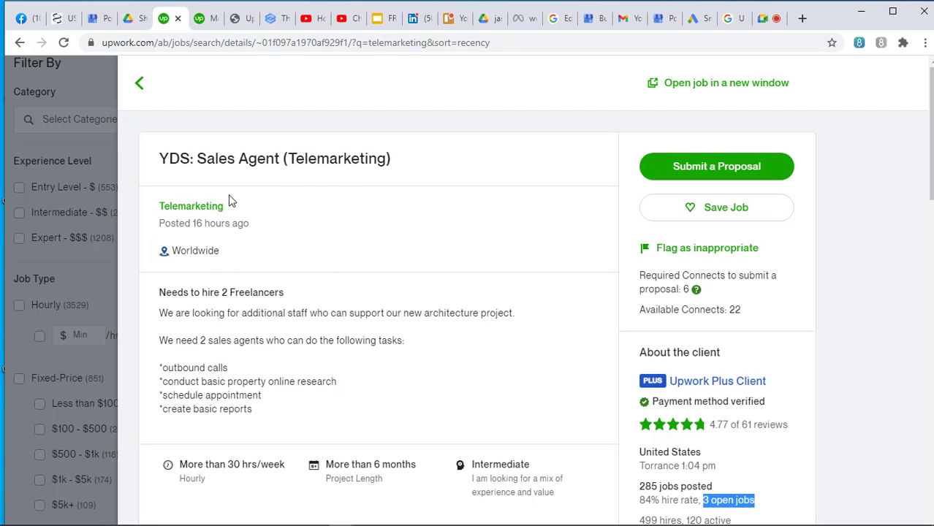
# Display the exact posting date of the Sales Agent job and close the date pop-up.
pyautogui.moveTo(202, 231)
pyautogui.scroll(-1, 237, 210)
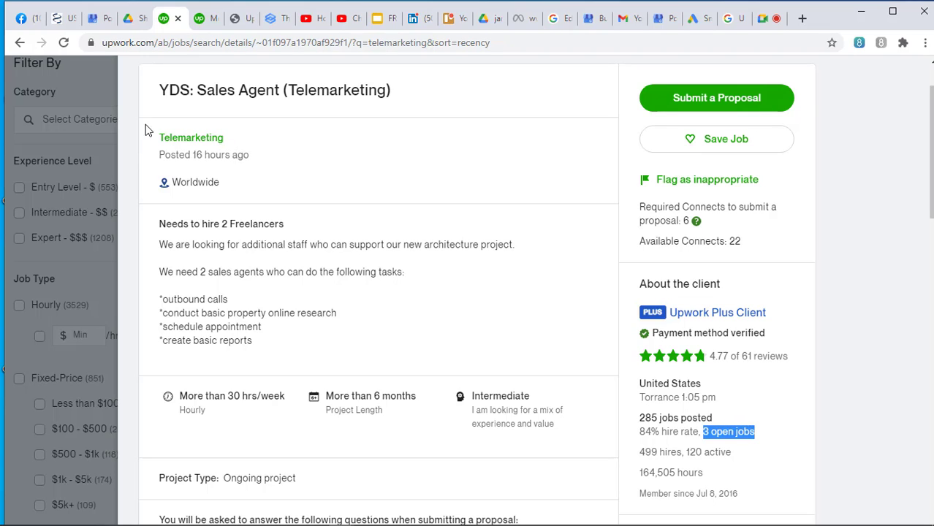
pyautogui.click(202, 155)
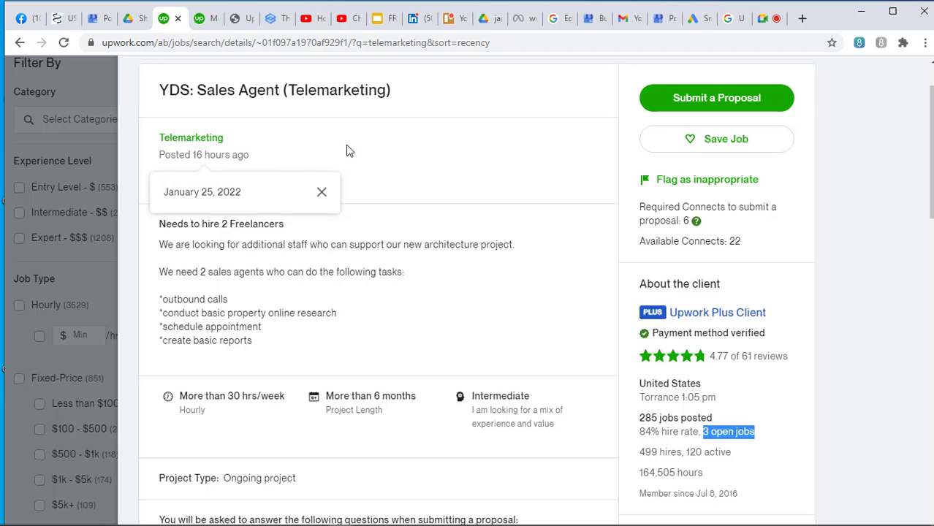
pyautogui.click(321, 191)
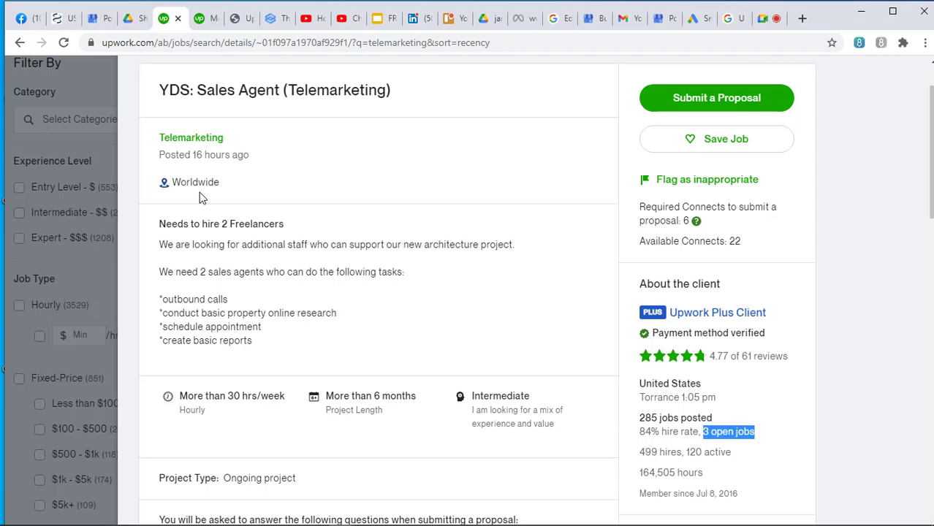
# Examine the Sales Agent job's task description, weekly hours, project length, experience level and project type.
pyautogui.scroll(-1, 281, 185)
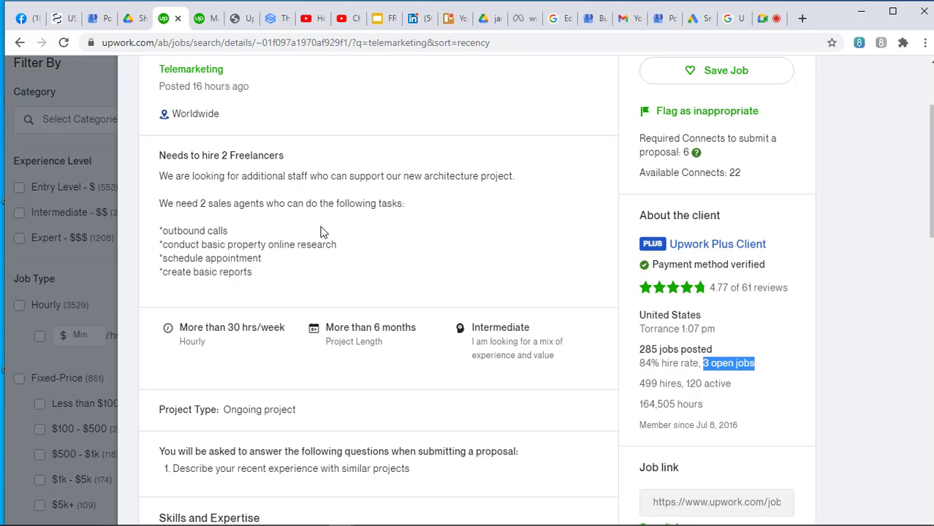
pyautogui.scroll(-1, 359, 250)
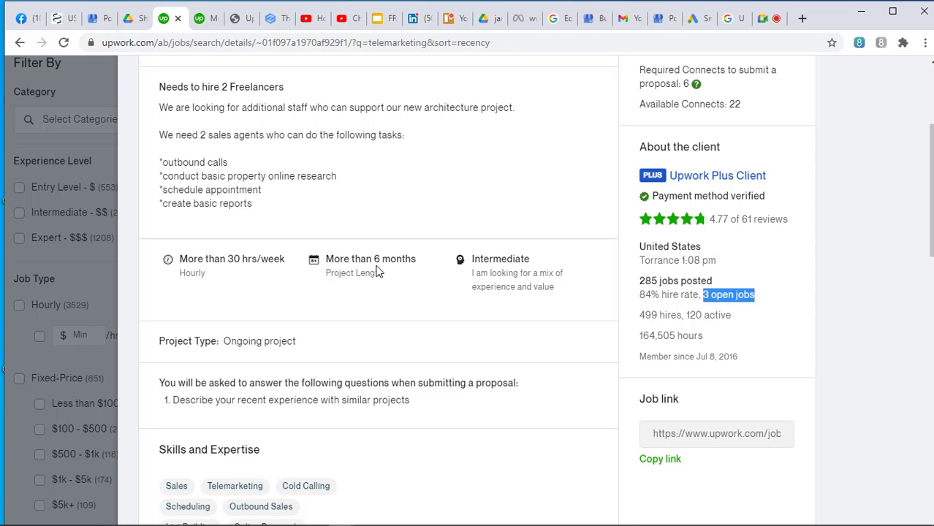
pyautogui.scroll(3, 370, 270)
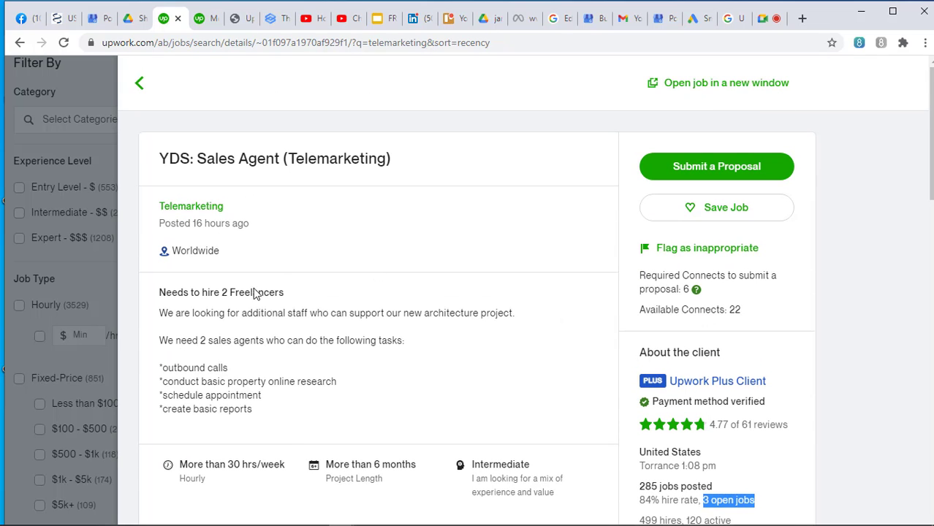
pyautogui.scroll(-3, 374, 345)
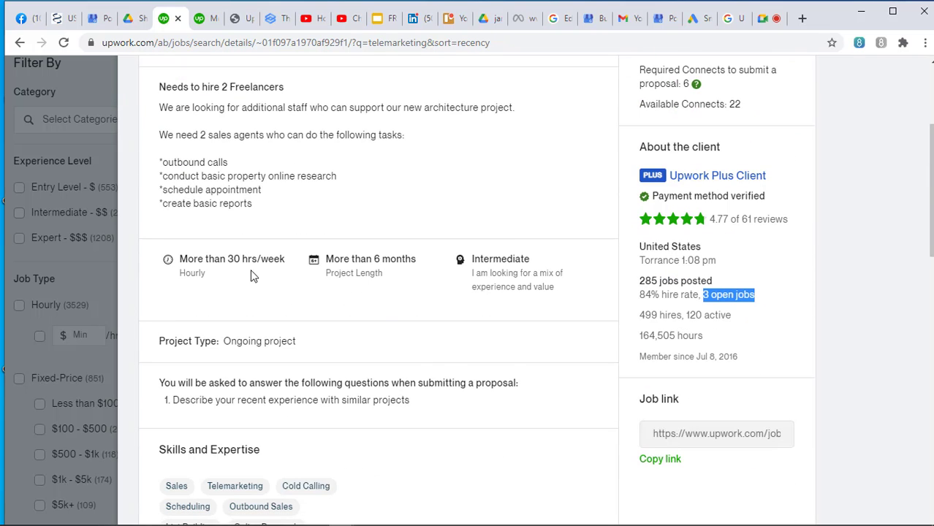
pyautogui.scroll(-1, 373, 293)
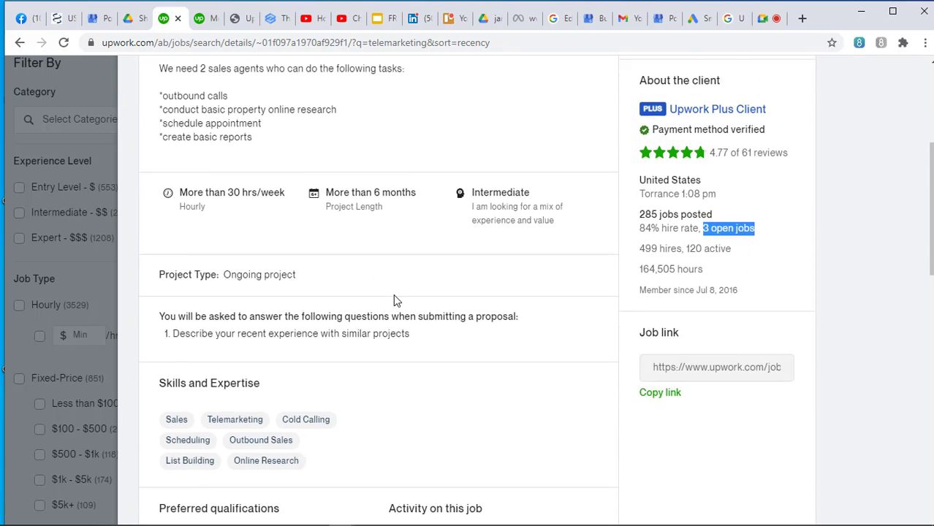
pyautogui.scroll(4, 395, 300)
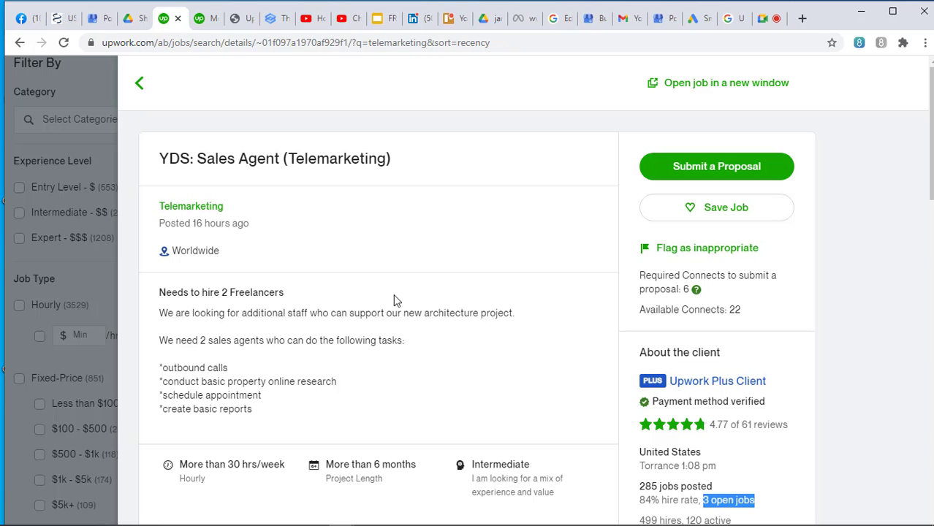
# Close the job details and compare the client ratings, payment verification and amounts spent across the telemarketing job results.
pyautogui.click(100, 265)
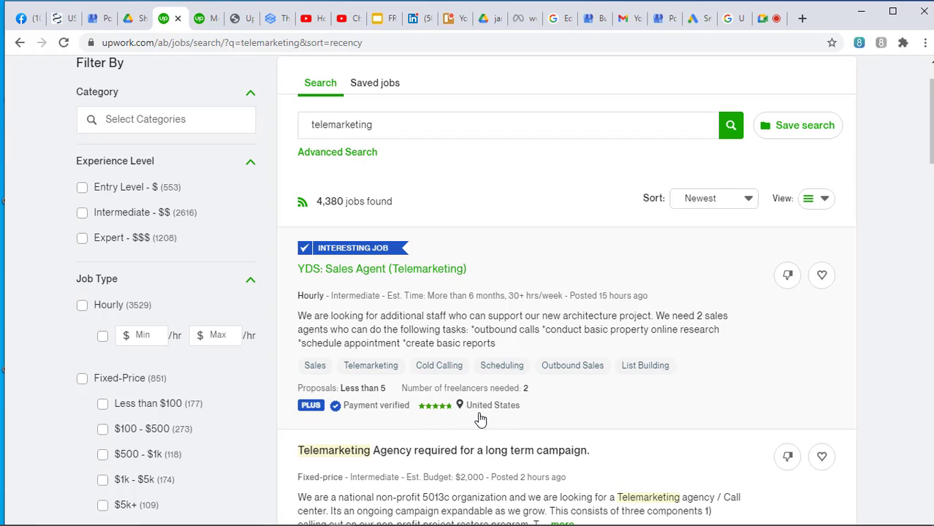
pyautogui.scroll(-5, 479, 418)
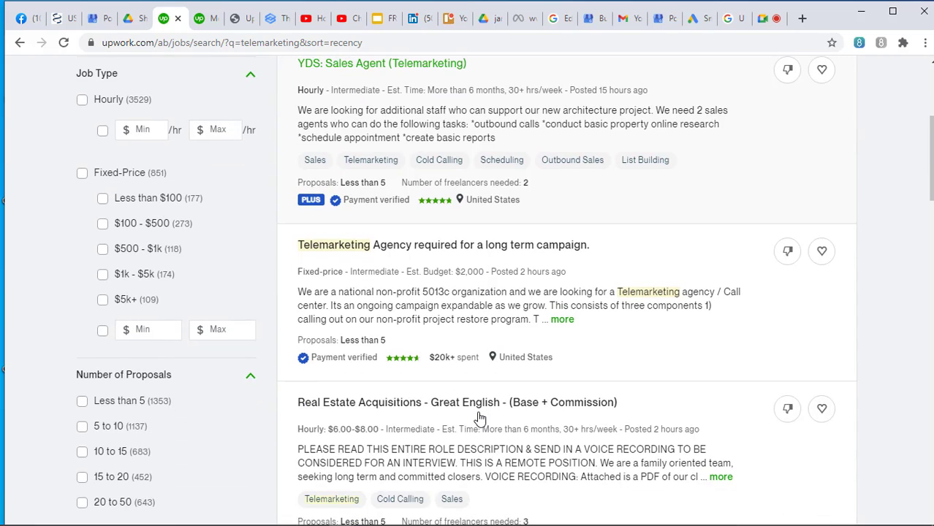
pyautogui.scroll(3, 480, 418)
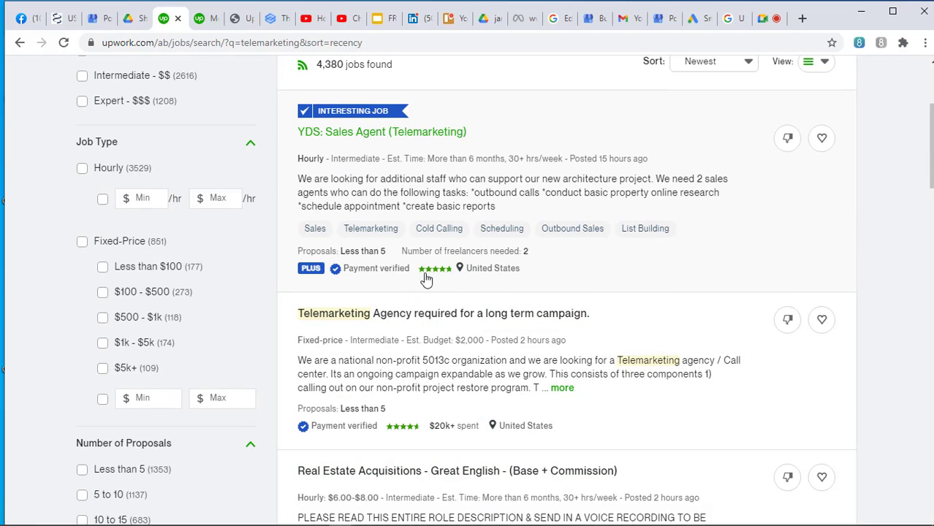
pyautogui.moveTo(433, 279)
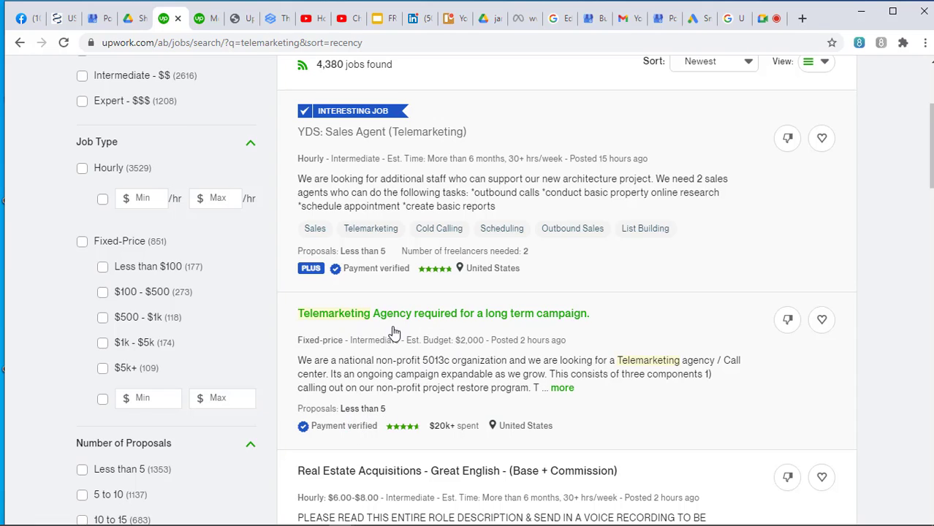
pyautogui.scroll(-1, 435, 330)
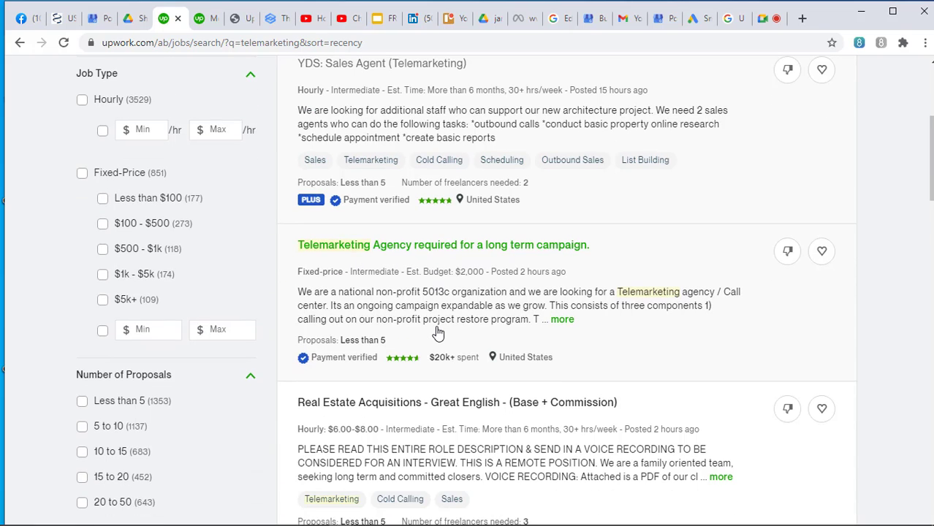
pyautogui.scroll(1, 437, 332)
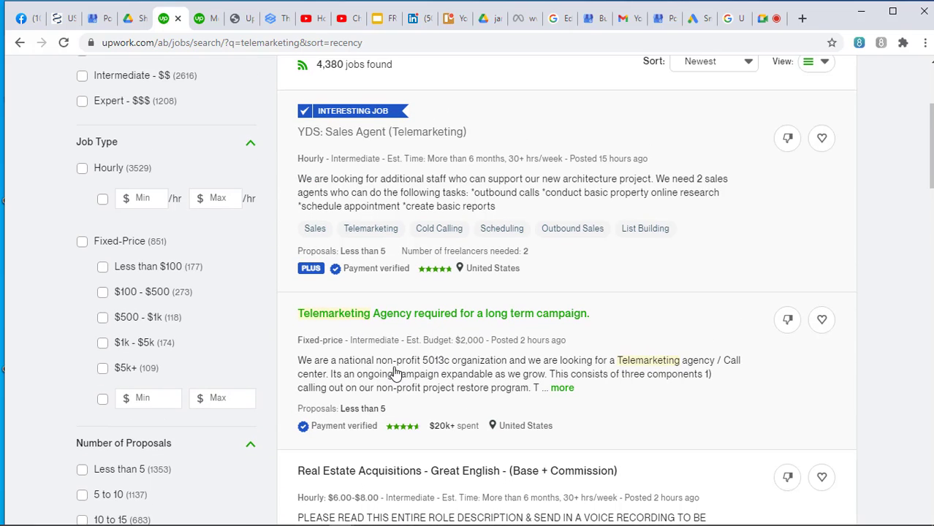
pyautogui.scroll(-3, 361, 345)
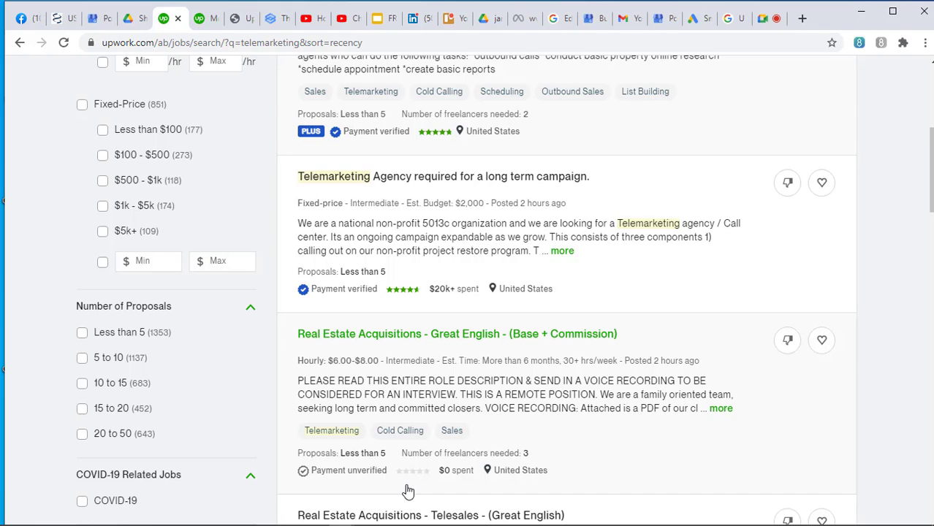
pyautogui.moveTo(422, 475)
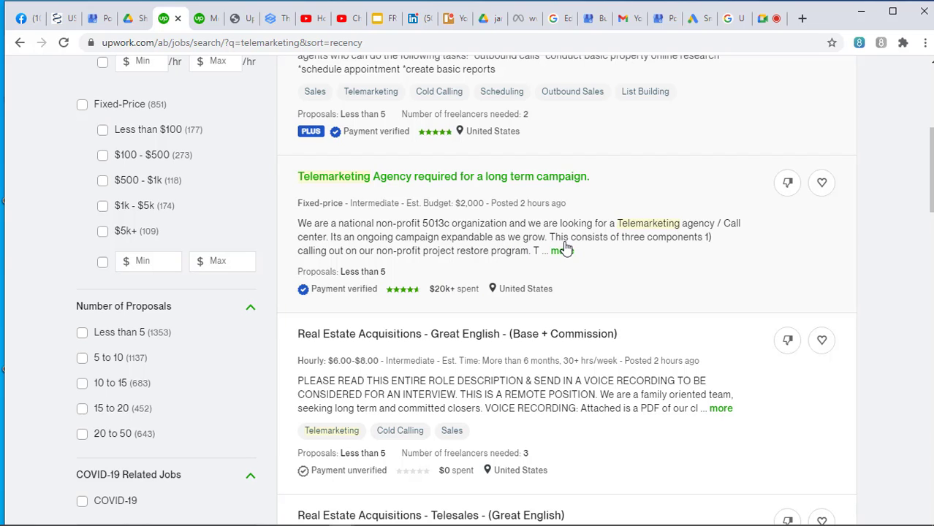
# Reopen the YDS: Sales Agent (Telemarketing) job and skim its details through to the preferred qualifications and job activity.
pyautogui.scroll(4, 402, 291)
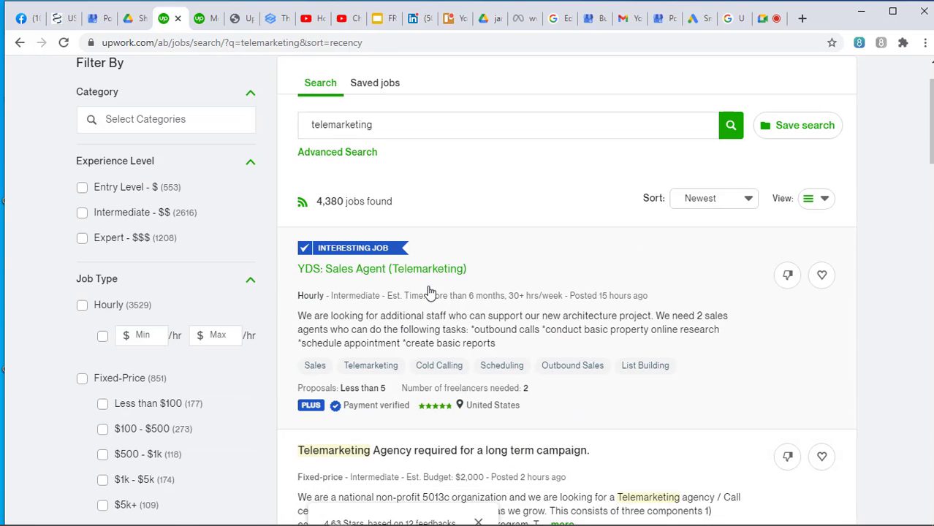
pyautogui.click(494, 318)
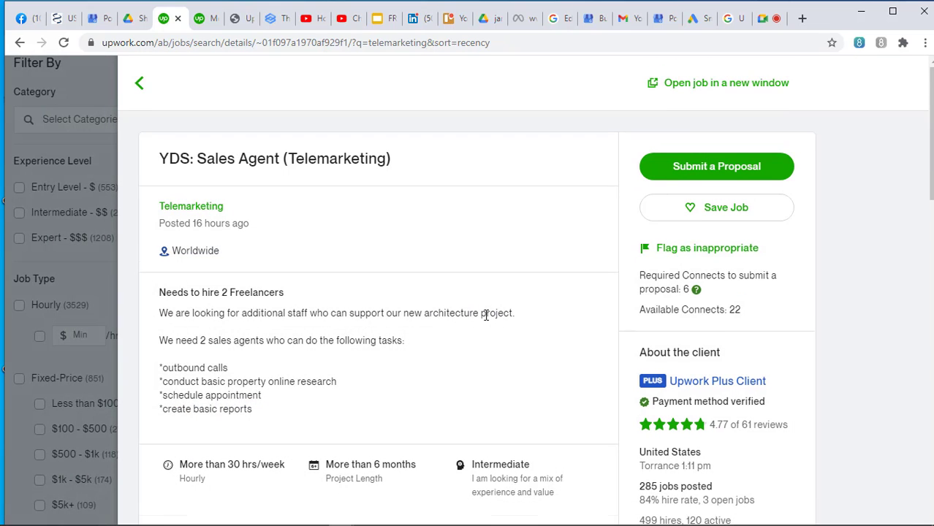
pyautogui.scroll(-2, 486, 315)
pyautogui.scroll(2, 486, 315)
pyautogui.scroll(-8, 486, 315)
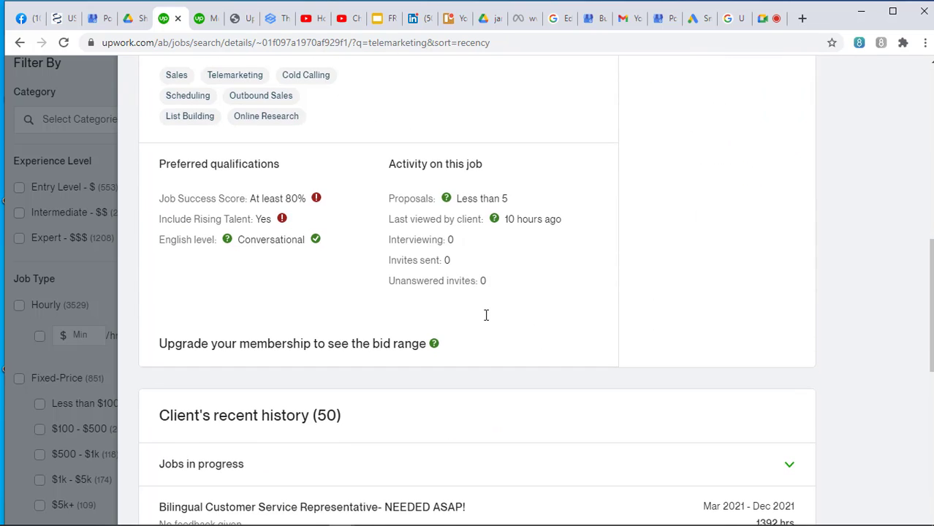
pyautogui.scroll(2, 486, 315)
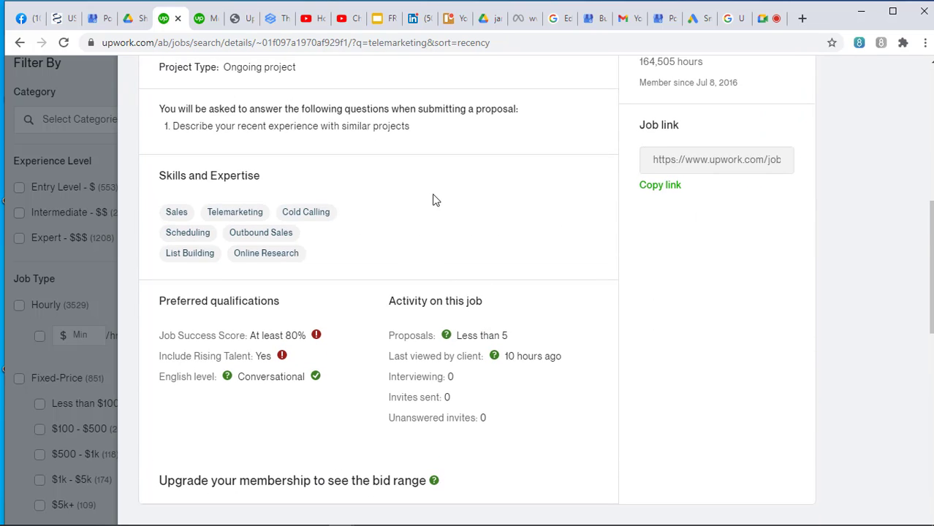
# Examine the Sales Agent job's weekly hours, project length and experience level alongside the client information.
pyautogui.scroll(3, 437, 199)
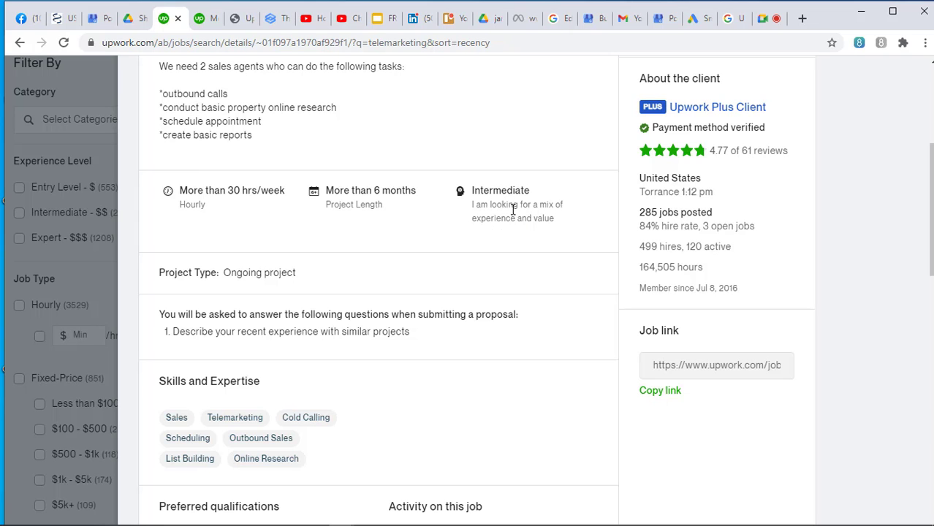
pyautogui.scroll(2, 513, 210)
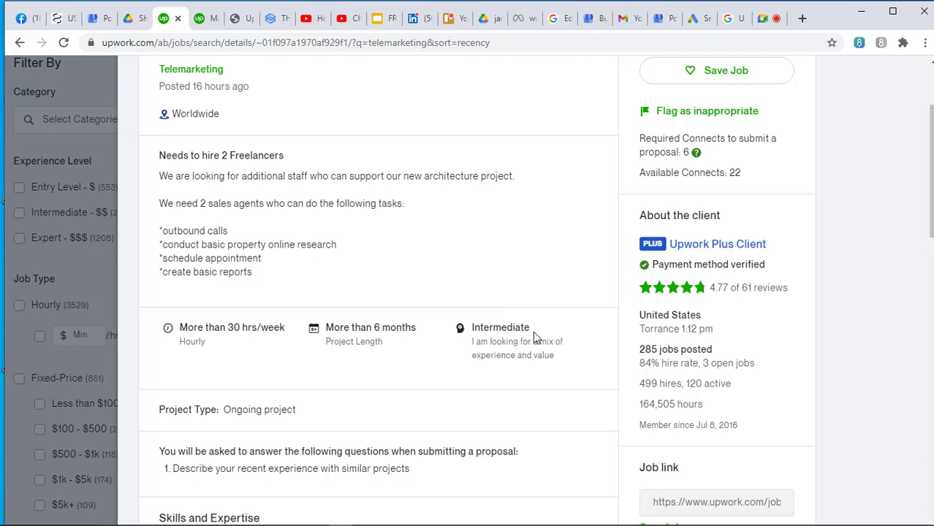
pyautogui.scroll(-1, 524, 341)
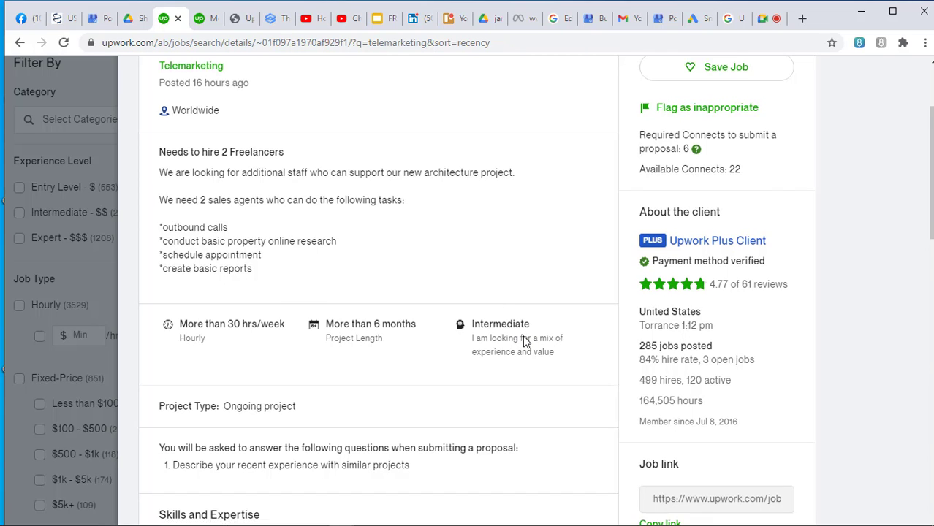
pyautogui.scroll(-1, 525, 341)
pyautogui.scroll(1, 525, 341)
pyautogui.scroll(-1, 525, 341)
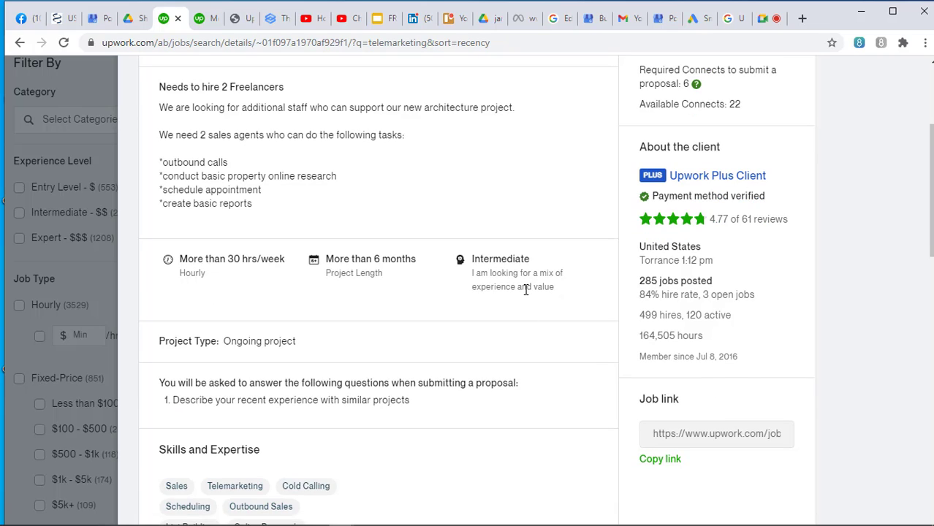
# Examine the Sales Agent job's proposal question about similar projects and compare it with the listed tasks.
pyautogui.scroll(-2, 525, 289)
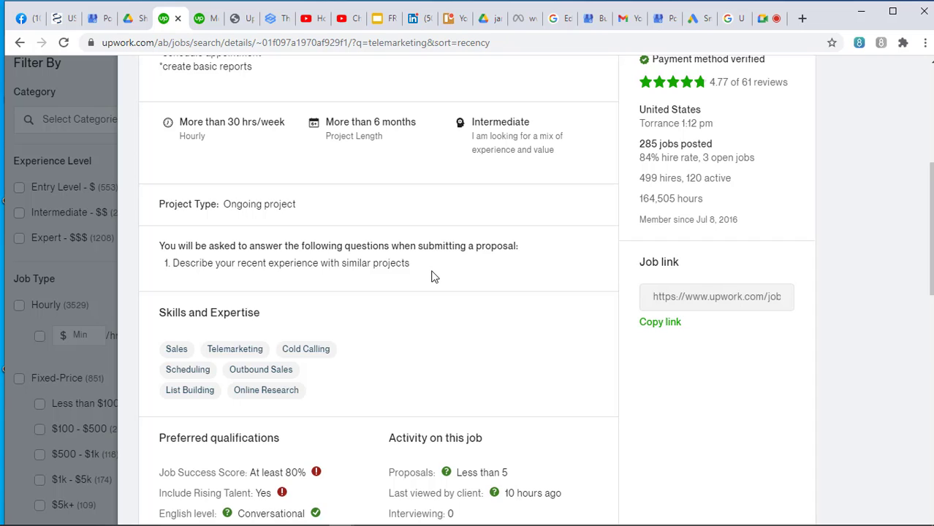
pyautogui.scroll(1, 431, 276)
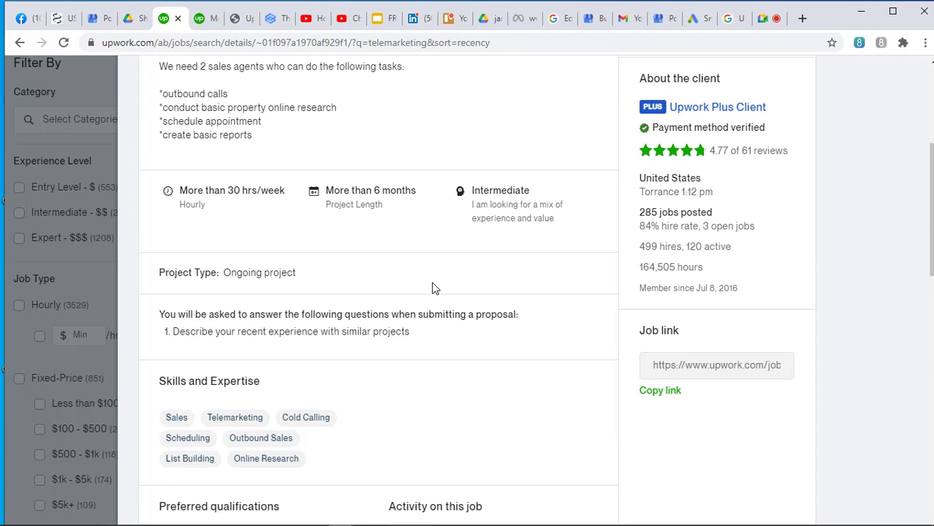
pyautogui.scroll(-1, 432, 288)
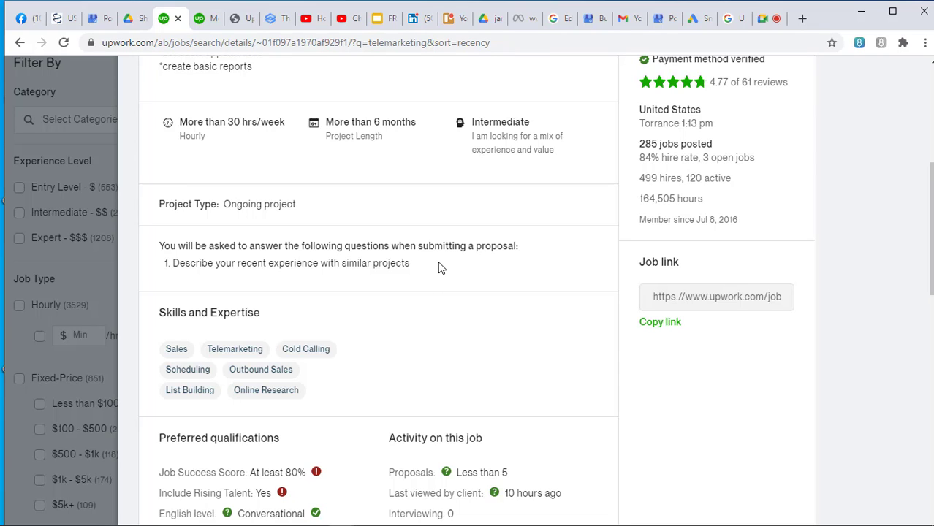
pyautogui.scroll(3, 438, 268)
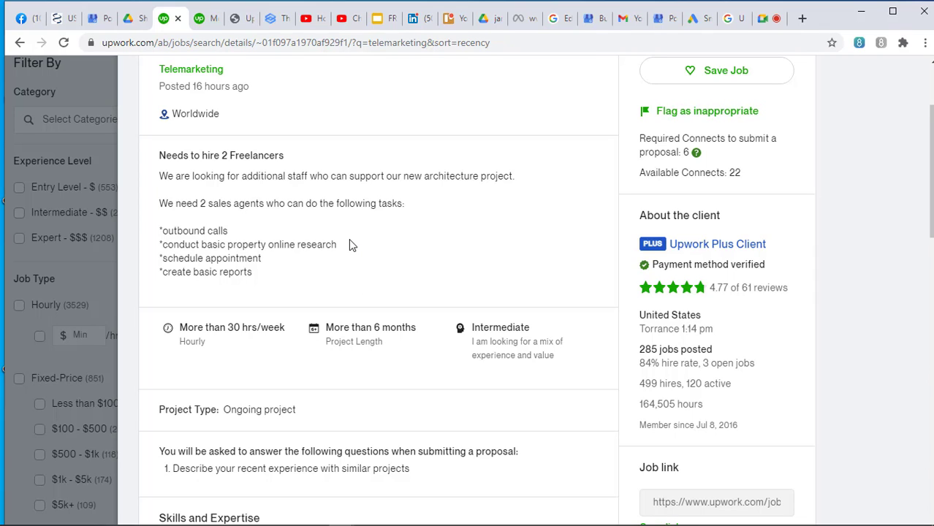
pyautogui.scroll(-2, 348, 245)
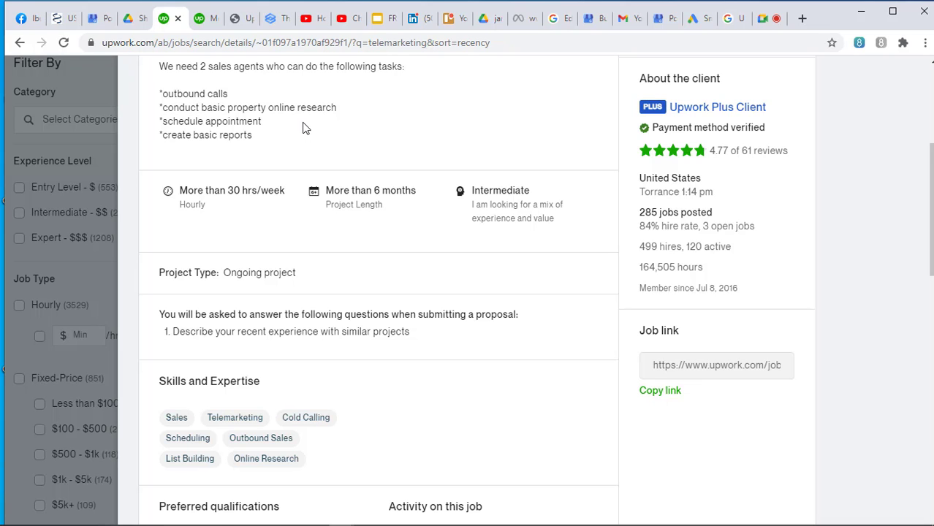
# Examine the Sales Agent job's preferred qualifications, including the Job Success Score requirement, and its proposal activity.
pyautogui.scroll(-3, 306, 128)
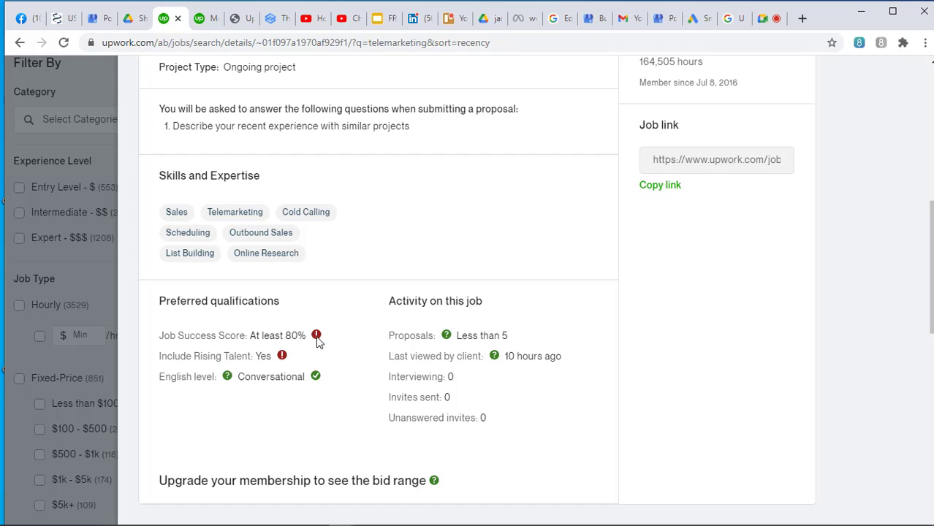
pyautogui.moveTo(318, 342)
pyautogui.moveTo(488, 336); pyautogui.dragTo(500, 336)
pyautogui.click(520, 338)
# Close the Sales Agent job details and display the Most Recent jobs on the Find Work page.
pyautogui.click(89, 275)
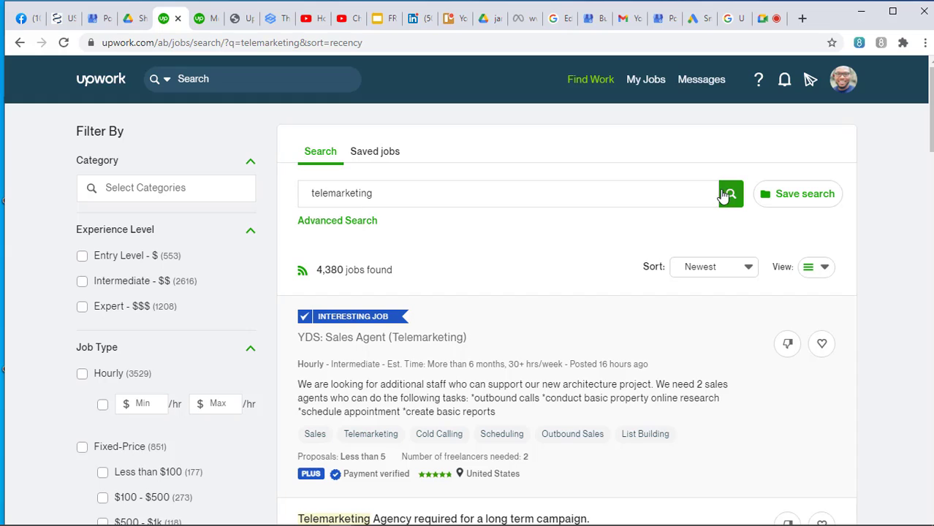
pyautogui.click(592, 89)
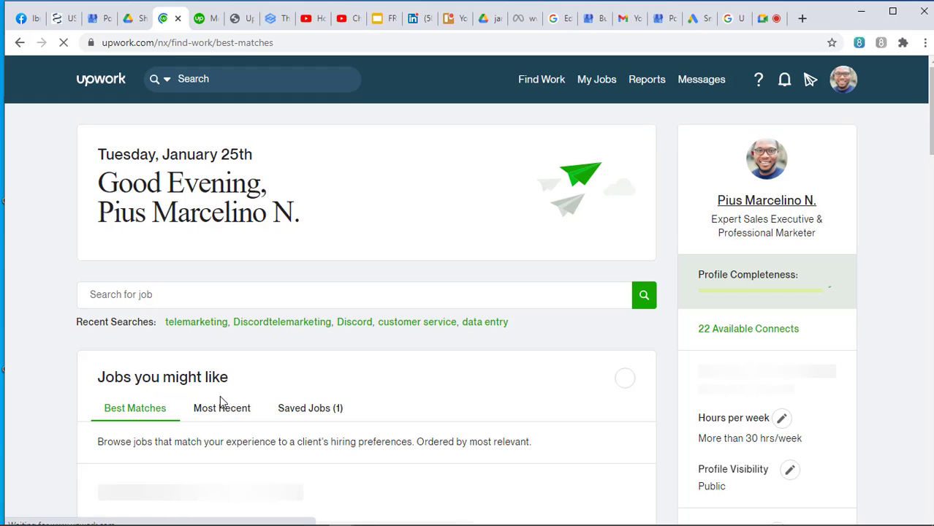
pyautogui.click(223, 412)
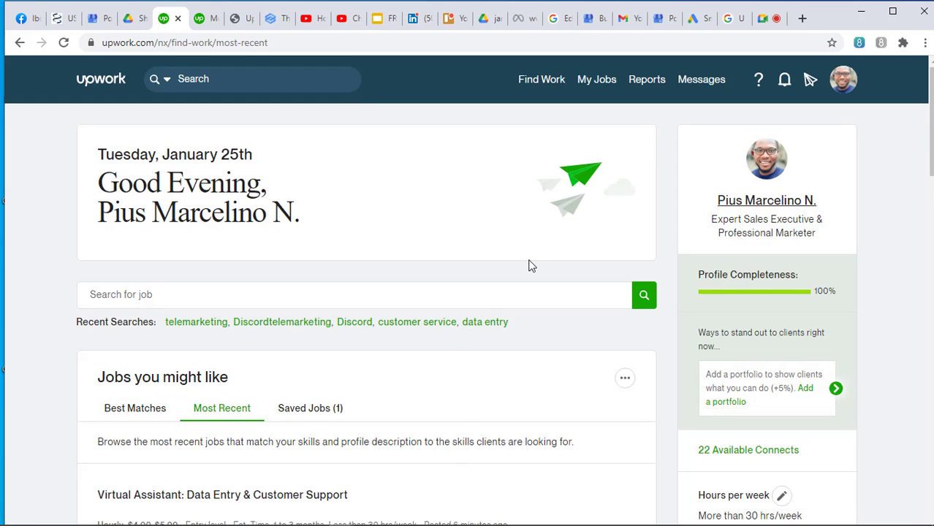
# Open the Virtual Assistant: Data Entry & Customer Support job, view its terms and client information, and close it.
pyautogui.scroll(-3, 532, 270)
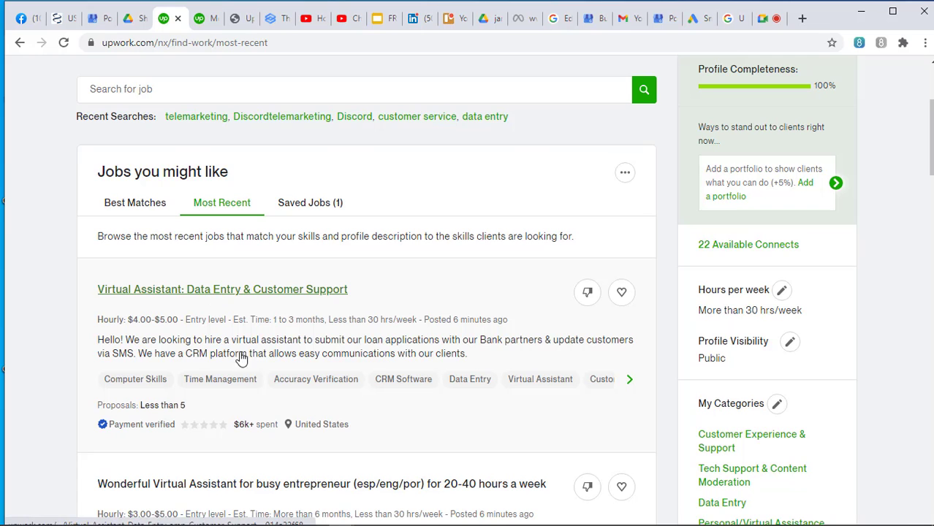
pyautogui.click(307, 395)
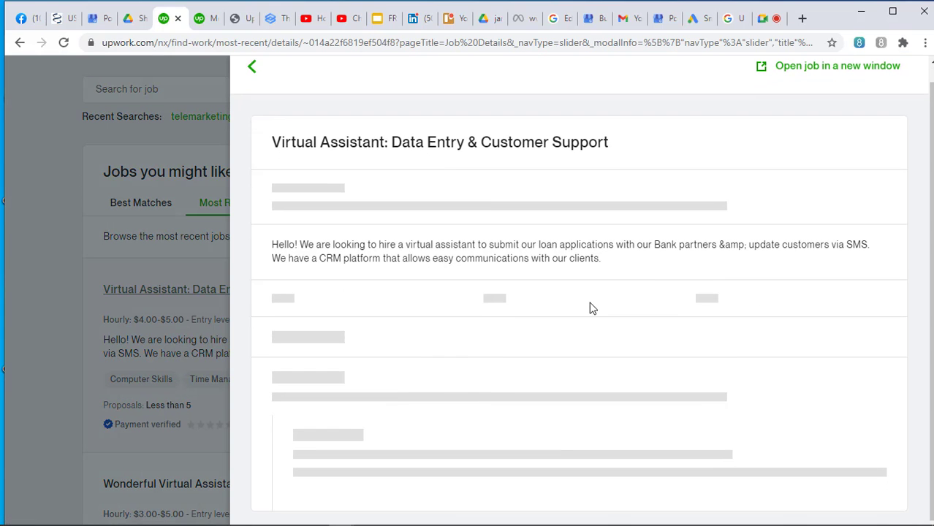
pyautogui.scroll(-2, 589, 304)
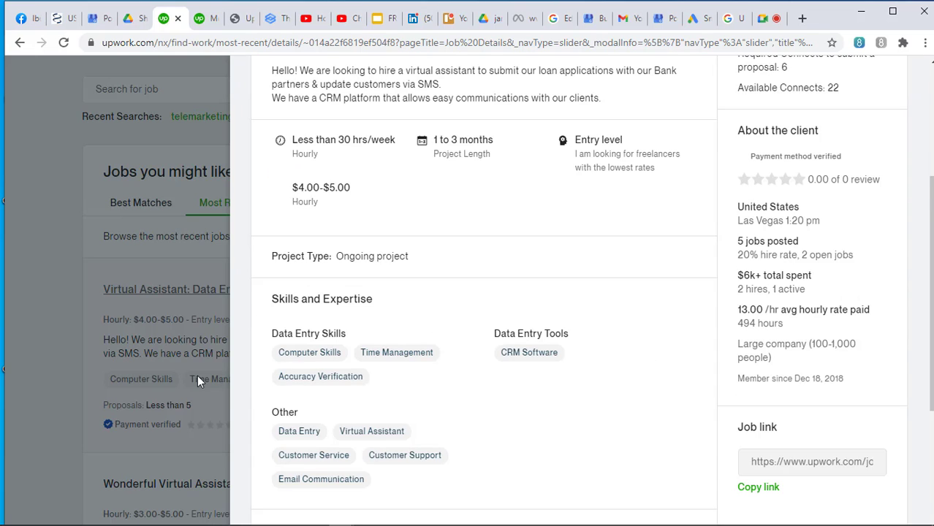
pyautogui.click(205, 397)
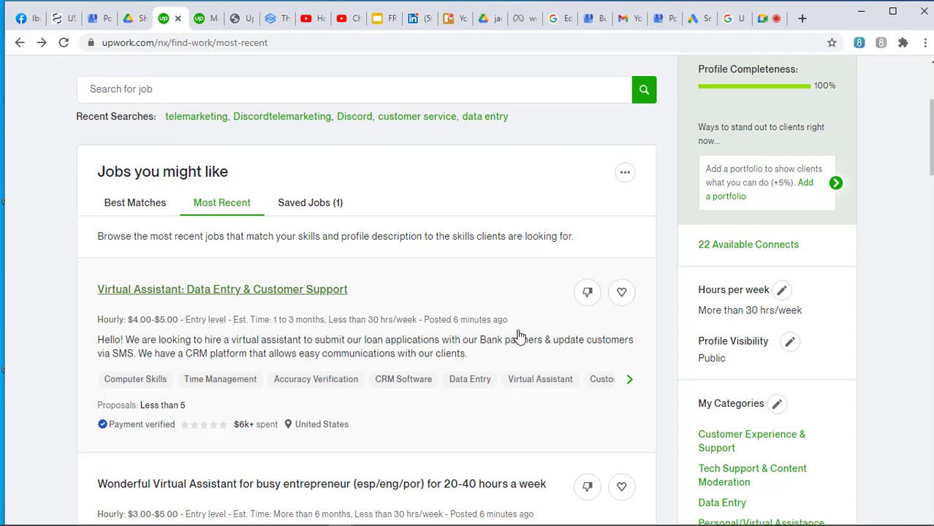
# Compare the posting times, hourly rates, proposals and client ratings of the first jobs in the Most Recent list.
pyautogui.scroll(-3, 512, 338)
pyautogui.scroll(3, 513, 340)
pyautogui.moveTo(702, 520)
pyautogui.scroll(-2, 442, 387)
pyautogui.scroll(-1, 442, 387)
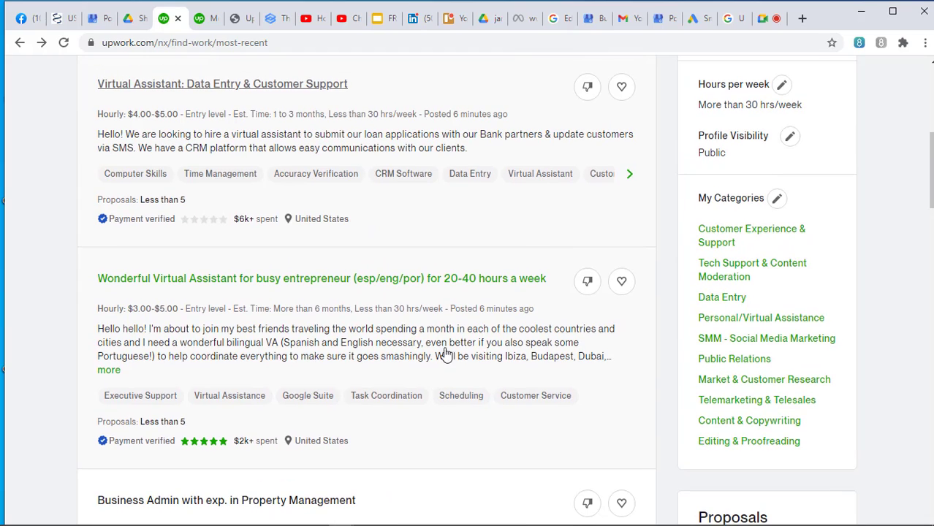
pyautogui.scroll(1, 467, 329)
pyautogui.scroll(2, 467, 330)
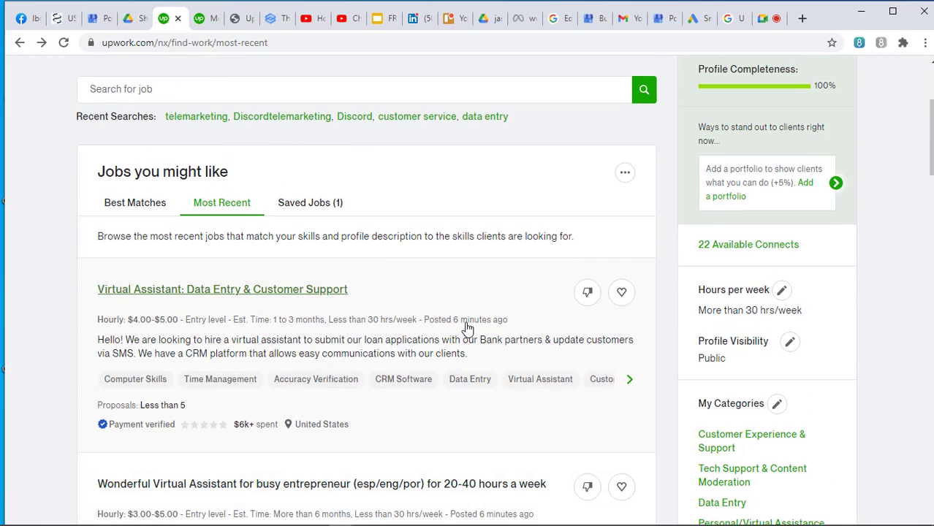
pyautogui.scroll(1, 467, 330)
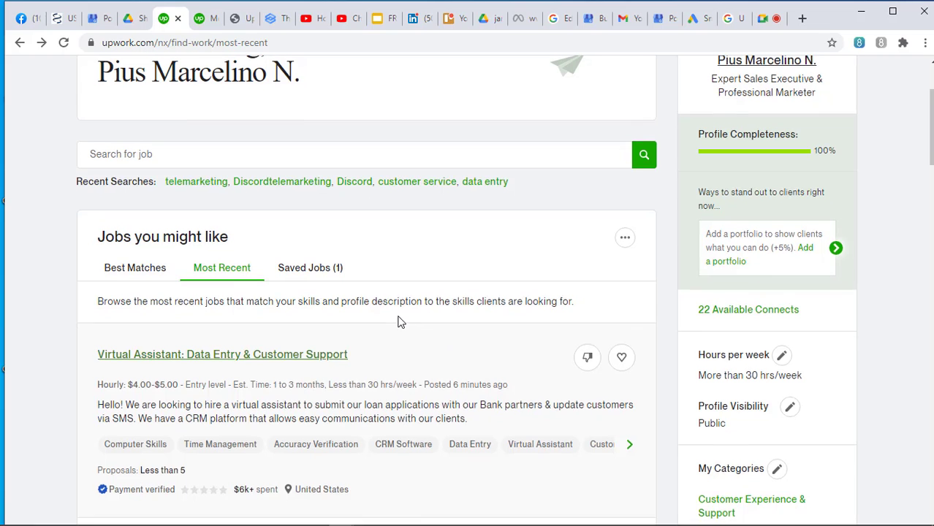
pyautogui.scroll(1, 399, 320)
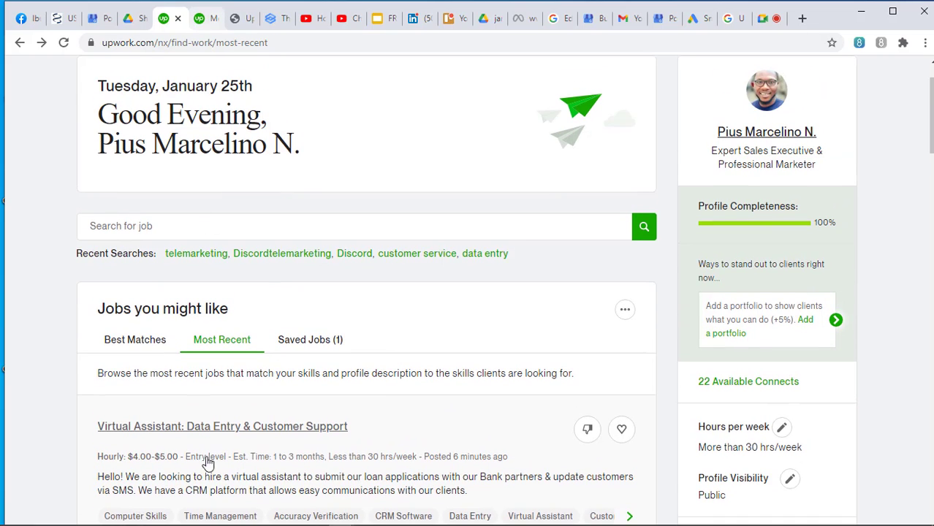
# Reopen the Virtual Assistant: Data Entry & Customer Support job and review its activity, client history and hourly rate.
pyautogui.click(401, 459)
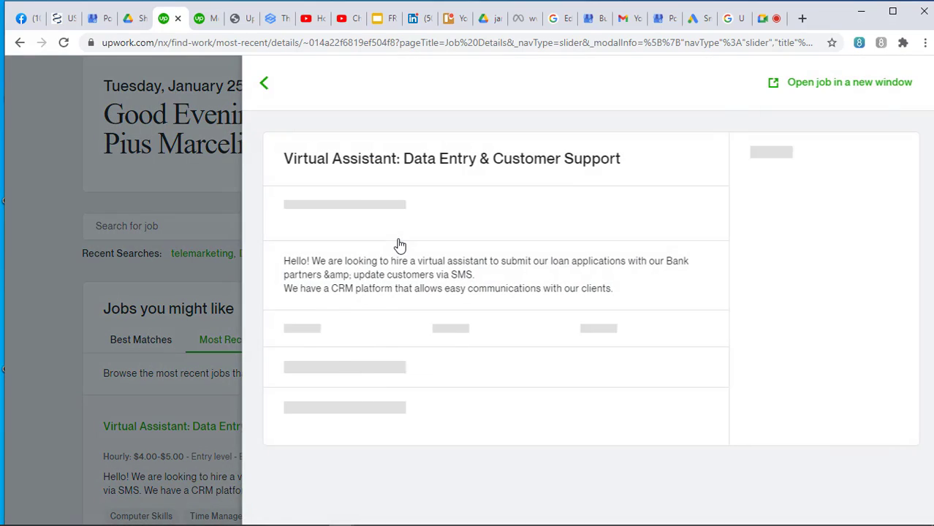
pyautogui.scroll(-4, 491, 279)
pyautogui.scroll(-4, 490, 278)
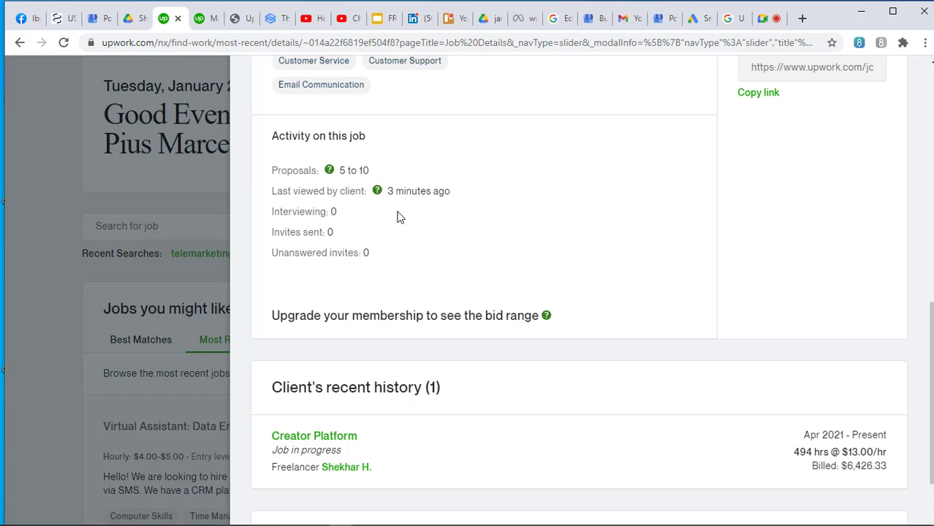
pyautogui.scroll(2, 439, 193)
pyautogui.scroll(4, 453, 197)
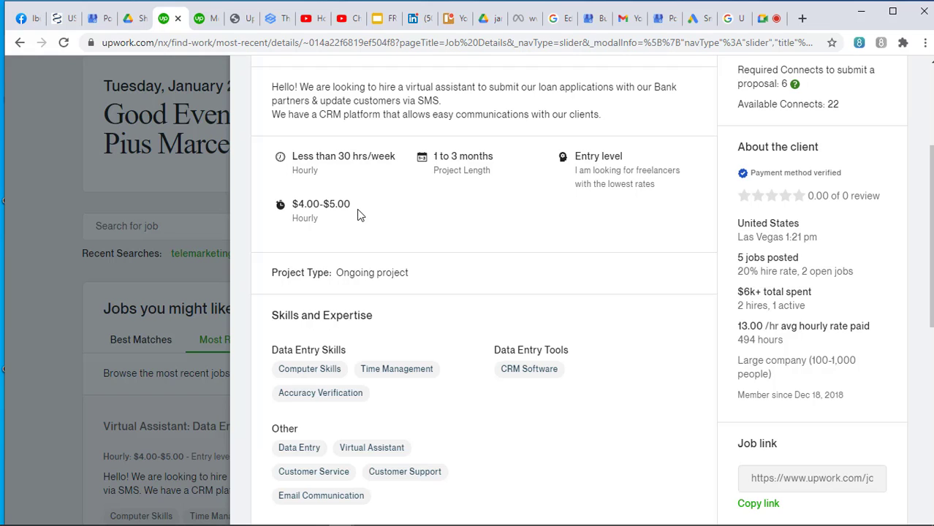
# Examine the Virtual Assistant job's required Connects, client rating, hire rate and spending, recent history and other open jobs.
pyautogui.scroll(3, 402, 219)
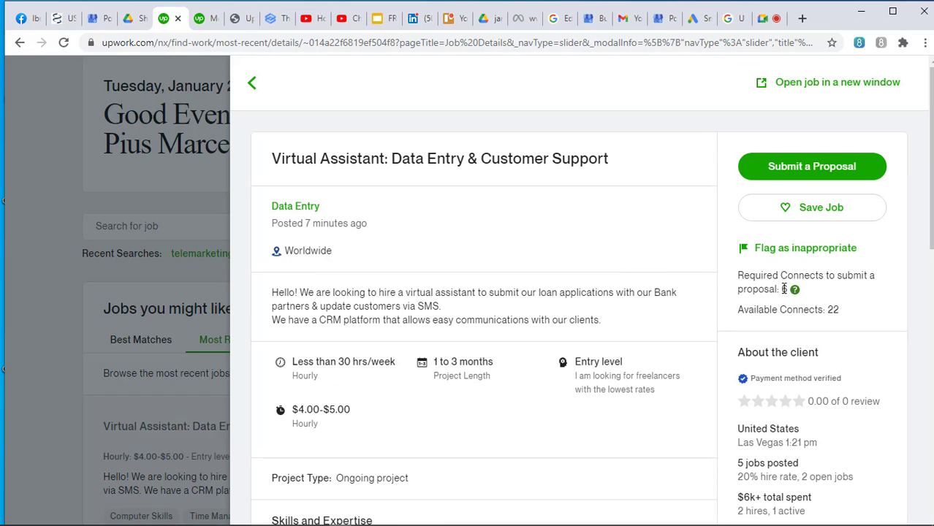
pyautogui.scroll(-2, 783, 289)
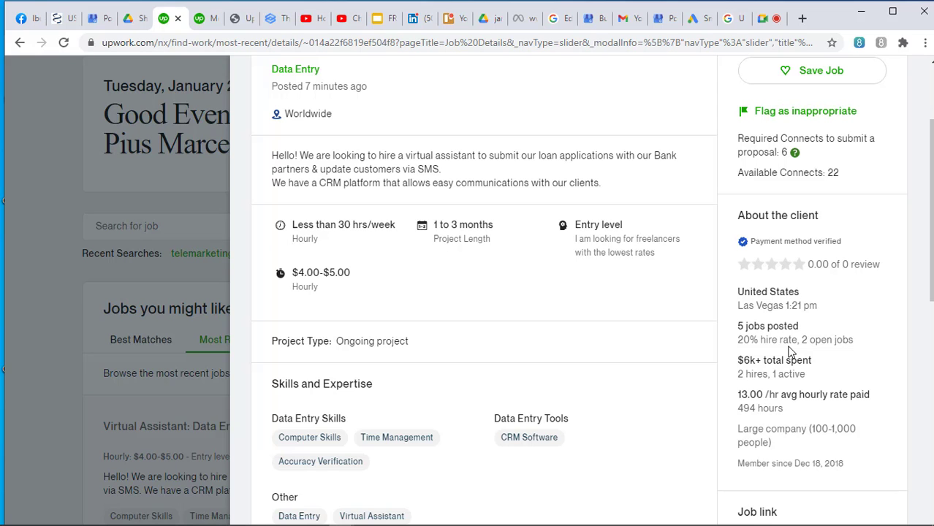
pyautogui.scroll(-1, 789, 351)
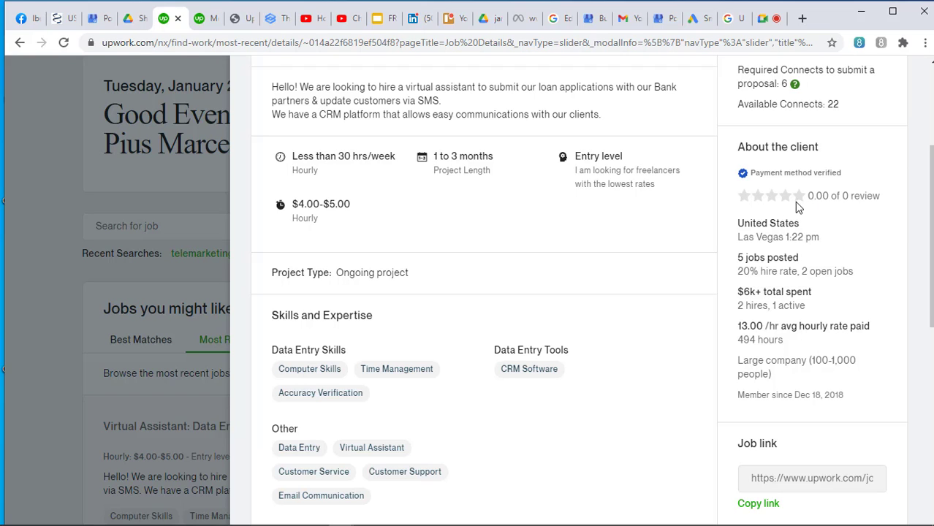
pyautogui.scroll(-6, 459, 252)
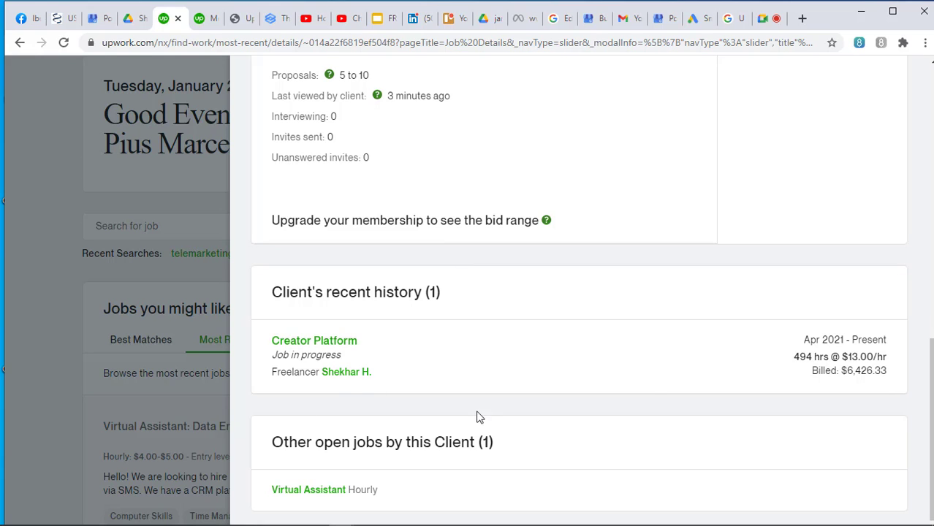
pyautogui.scroll(8, 661, 347)
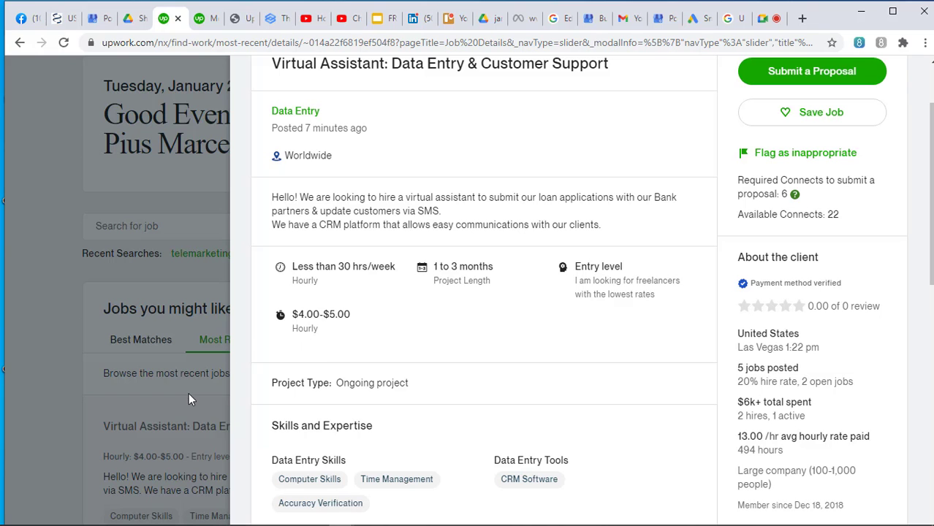
# Close the Virtual Assistant job details and look through the next postings in the Most Recent list.
pyautogui.press('Escape')
pyautogui.scroll(-2, 412, 383)
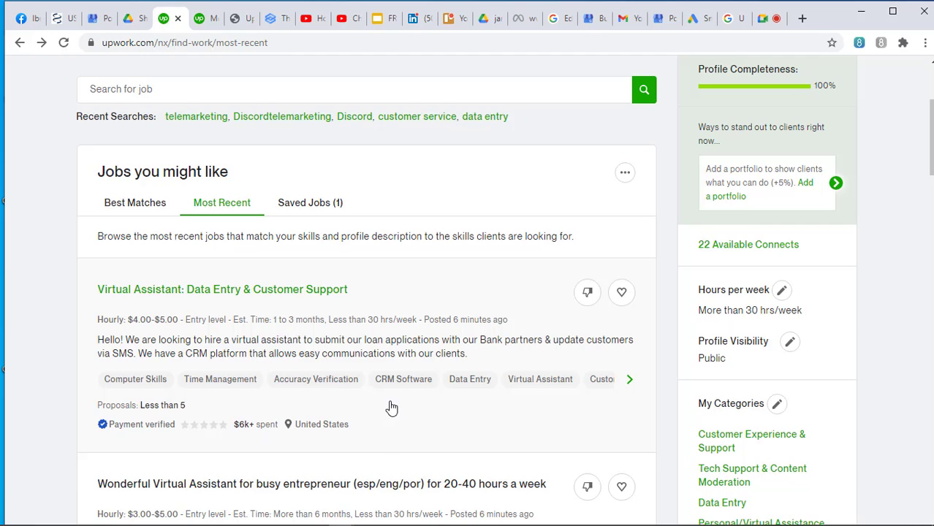
pyautogui.scroll(-2, 315, 405)
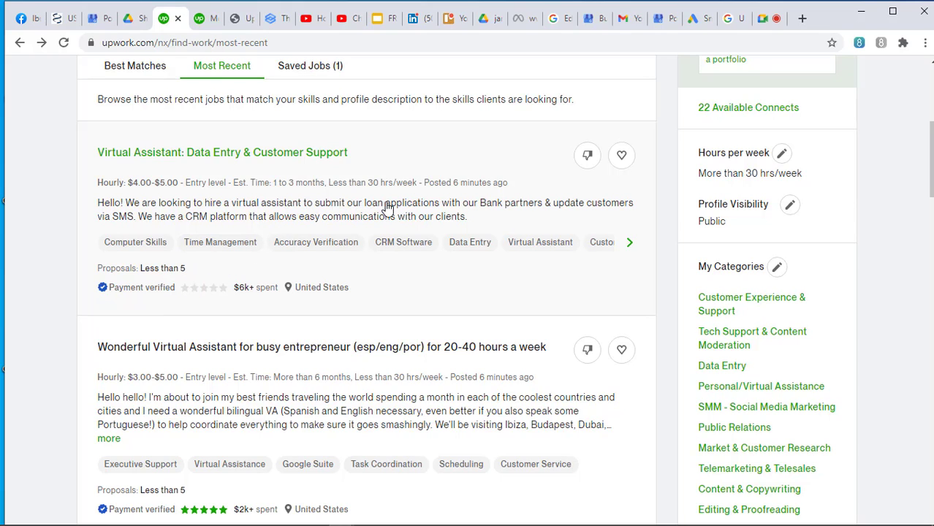
# Open the Wonderful Virtual Assistant for busy entrepreneur job and examine its skills, preferred qualifications and activity.
pyautogui.scroll(-1, 481, 261)
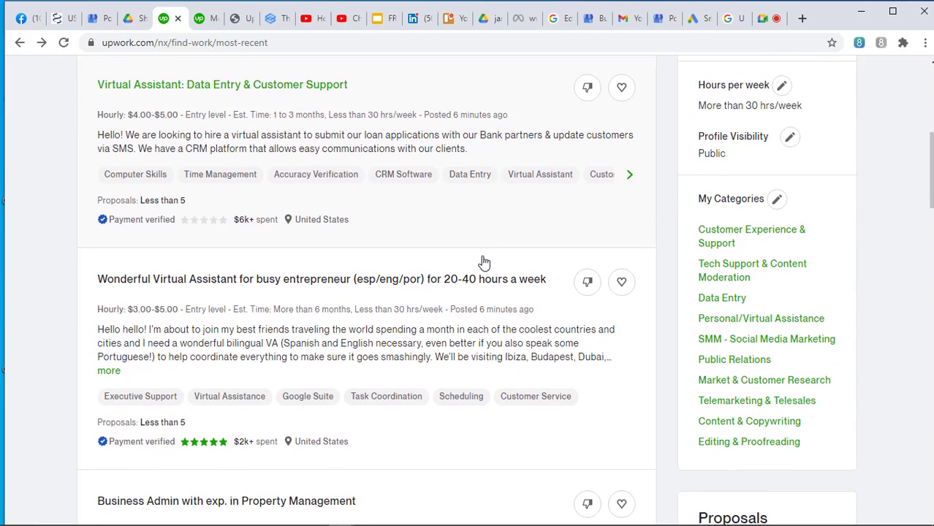
pyautogui.scroll(-1, 481, 263)
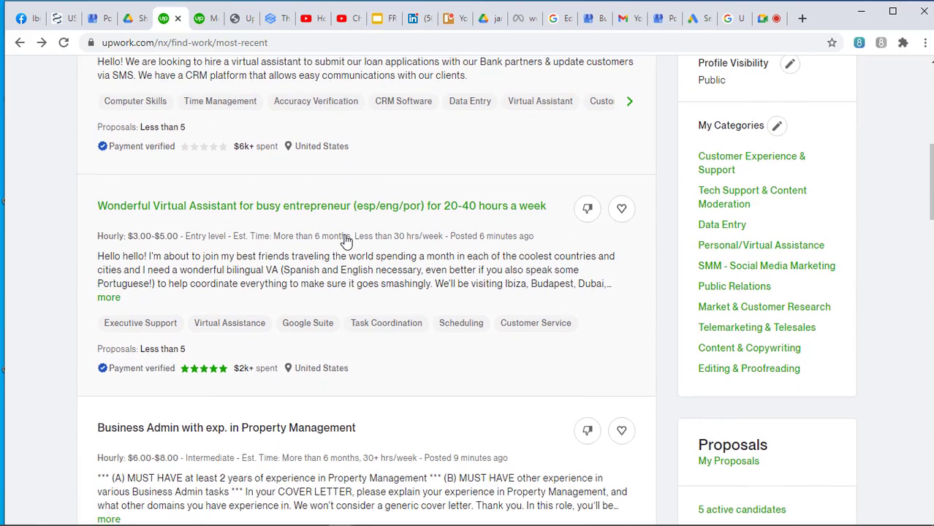
pyautogui.scroll(-1, 307, 270)
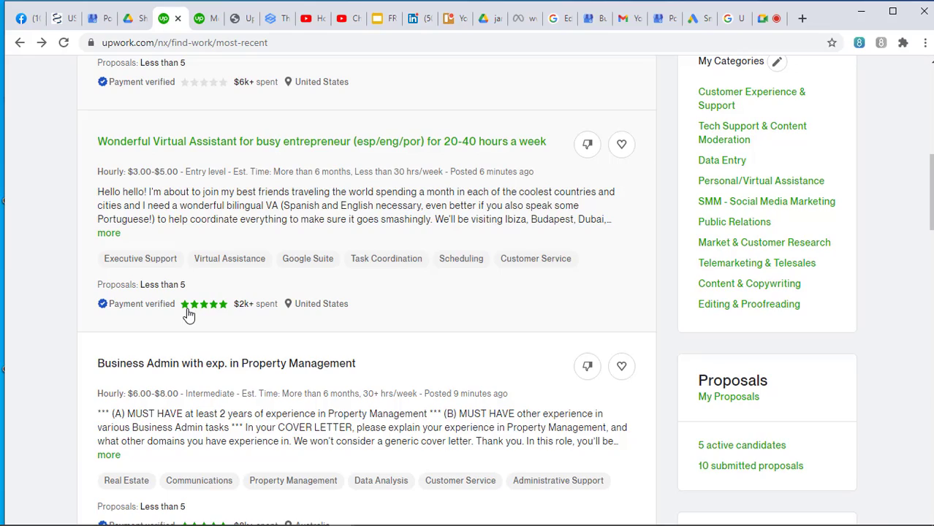
pyautogui.click(261, 196)
pyautogui.scroll(-5, 383, 205)
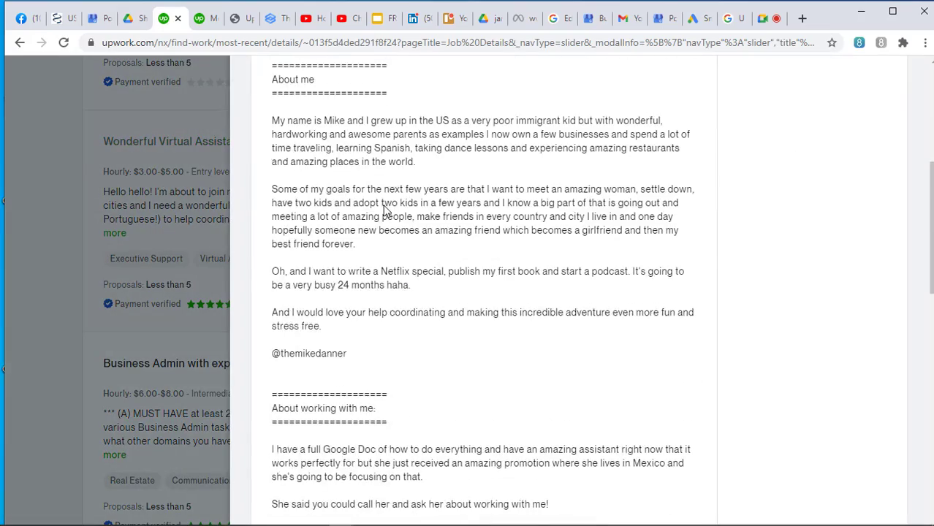
pyautogui.scroll(-15, 385, 211)
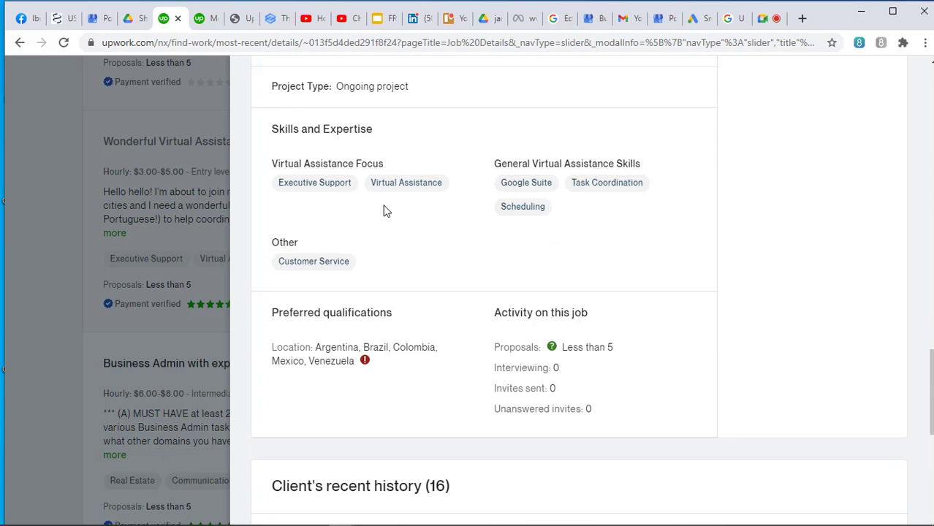
pyautogui.scroll(-3, 385, 211)
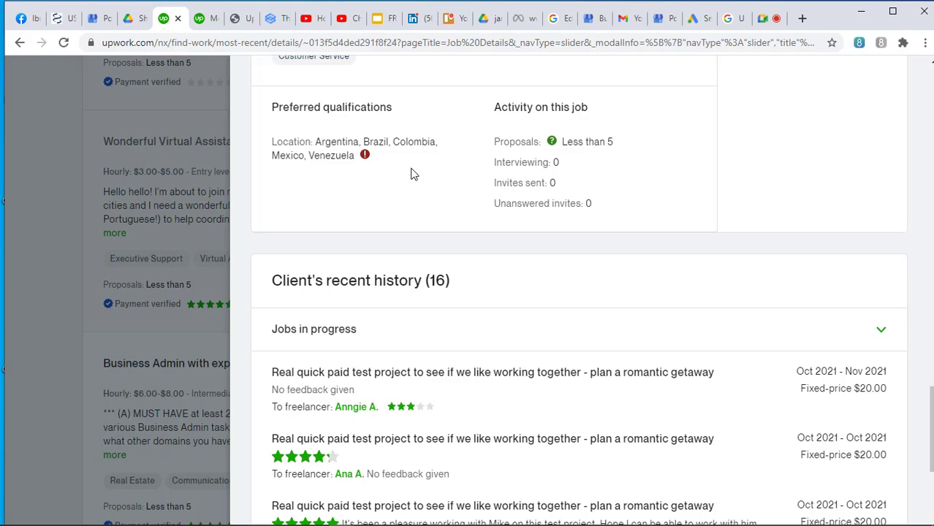
pyautogui.scroll(3, 471, 165)
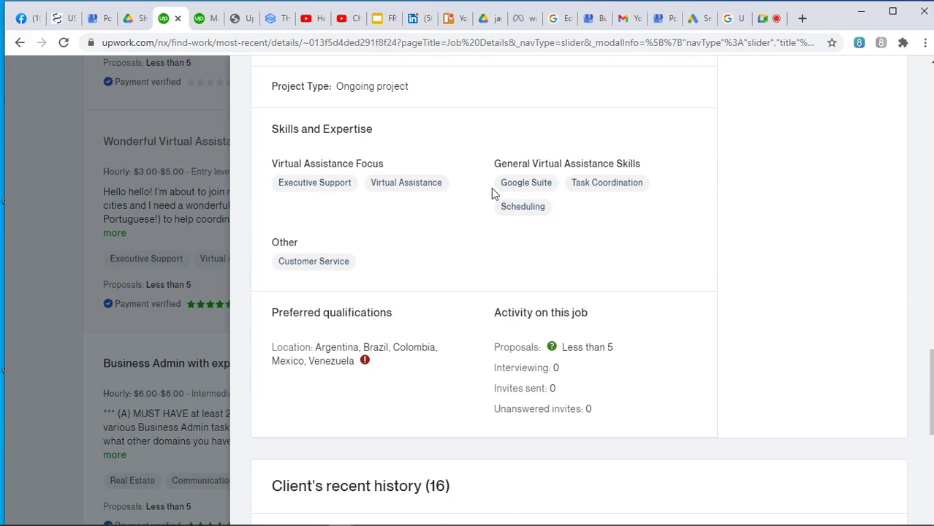
pyautogui.scroll(-3, 502, 211)
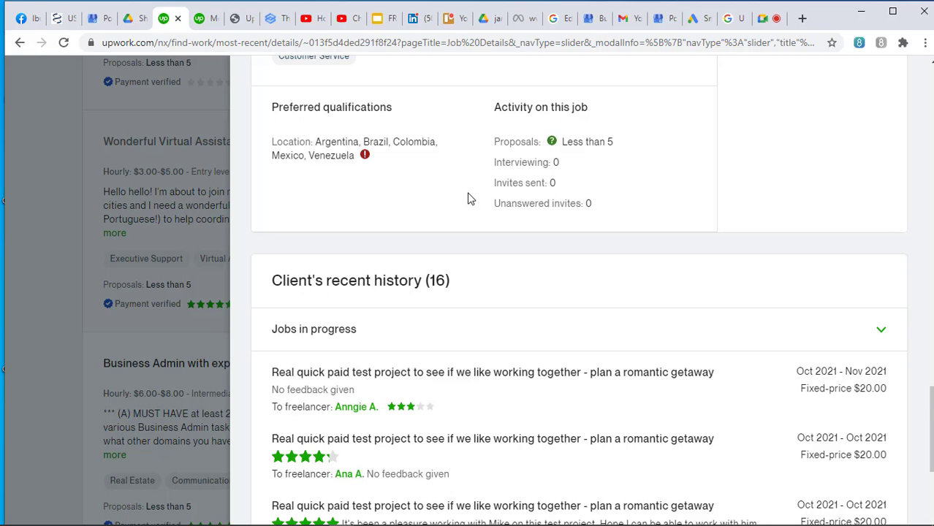
# Review the client's recent history, comparing the past projects, freelancer feedback and amounts paid.
pyautogui.scroll(-2, 471, 198)
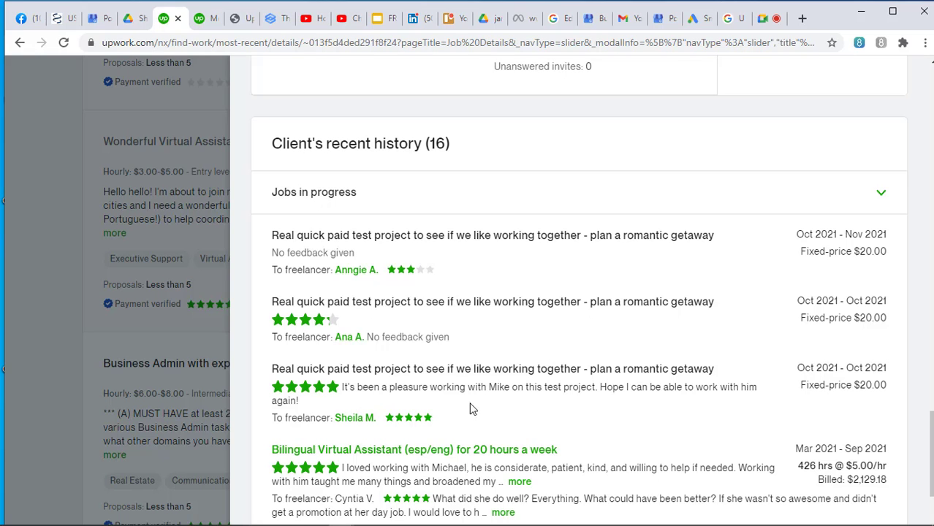
pyautogui.scroll(-1, 612, 398)
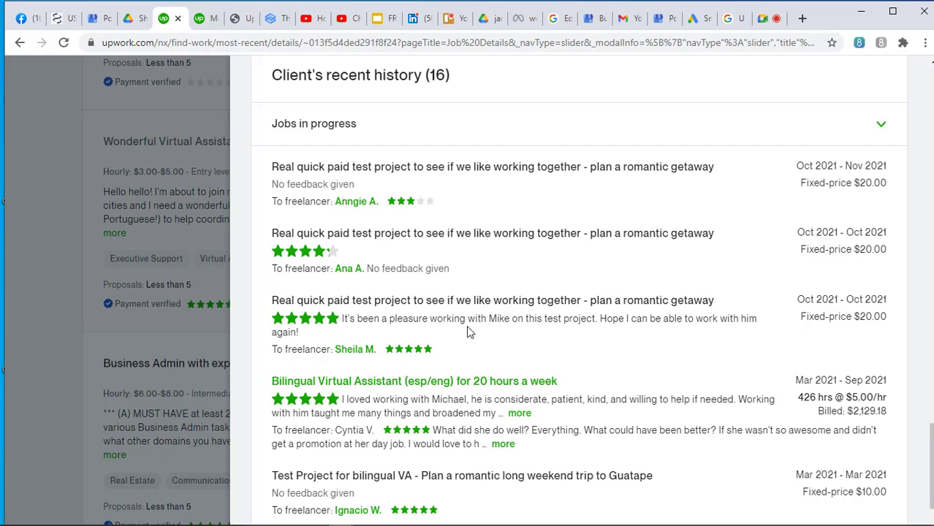
pyautogui.scroll(-1, 470, 275)
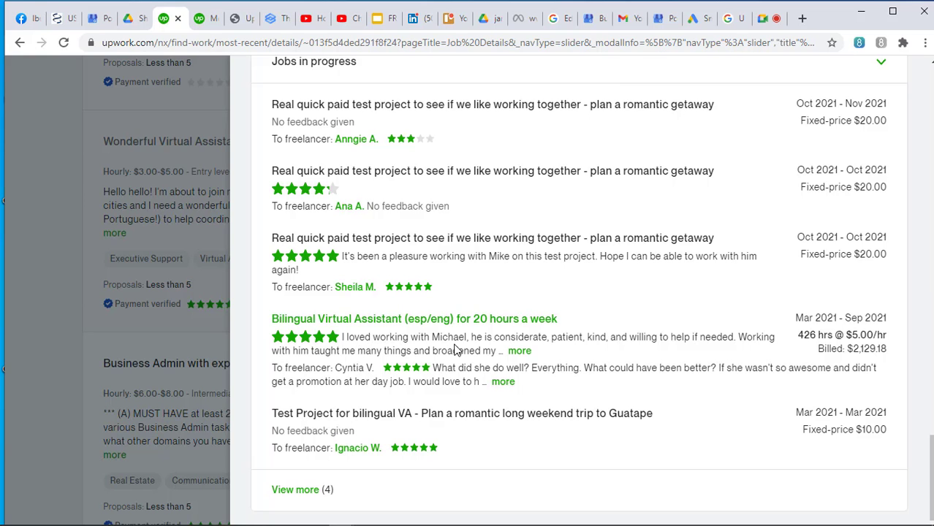
# Read back through the job description from the interview process to the introduction, including the client details.
pyautogui.scroll(10, 455, 349)
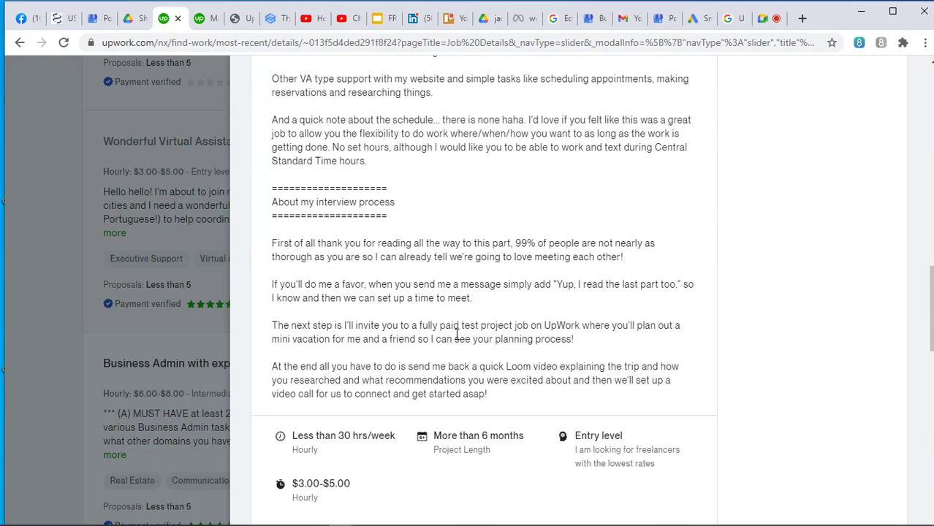
pyautogui.scroll(1, 456, 334)
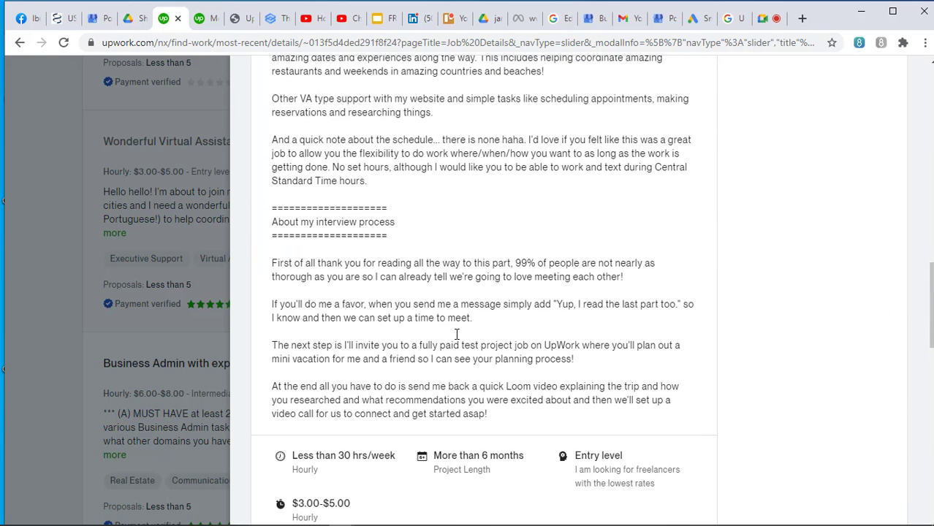
pyautogui.scroll(3, 456, 334)
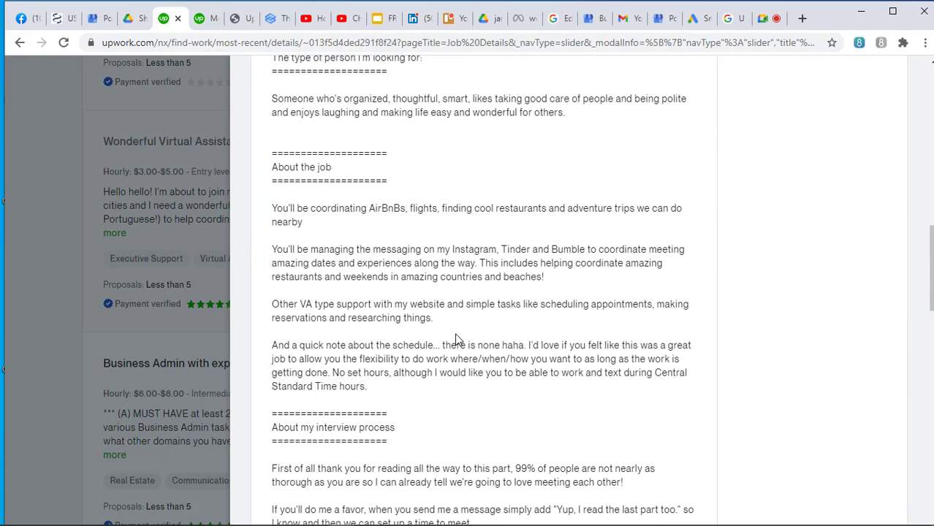
pyautogui.scroll(1, 456, 339)
pyautogui.scroll(4, 456, 339)
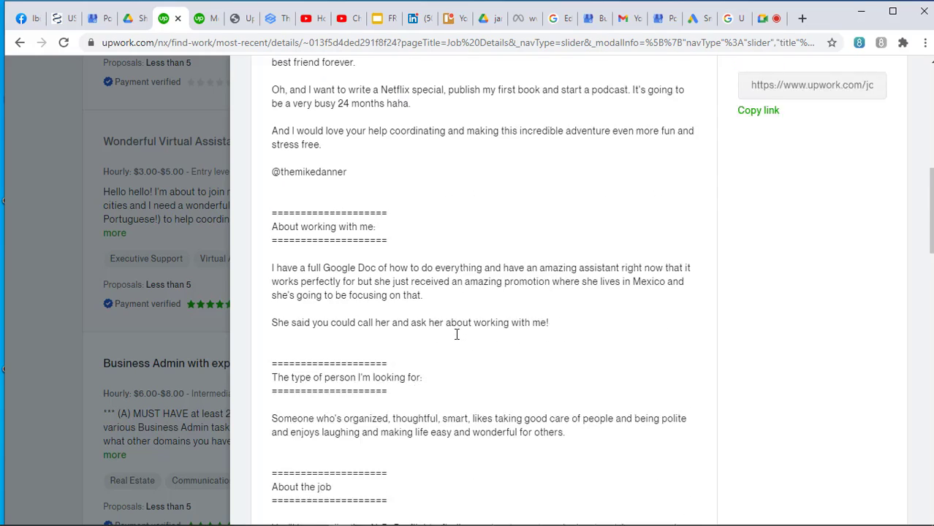
pyautogui.scroll(3, 456, 339)
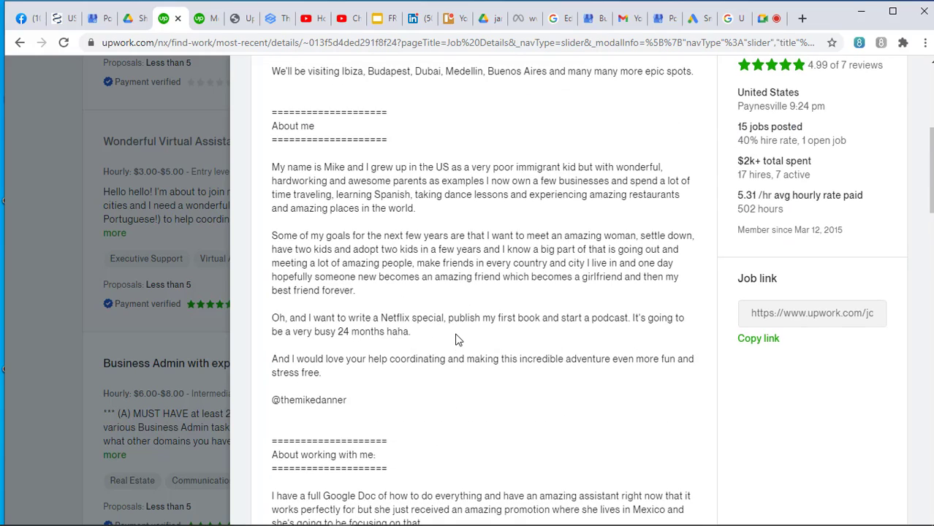
pyautogui.scroll(1, 456, 339)
pyautogui.scroll(-1, 456, 339)
pyautogui.scroll(2, 420, 232)
pyautogui.scroll(3, 420, 233)
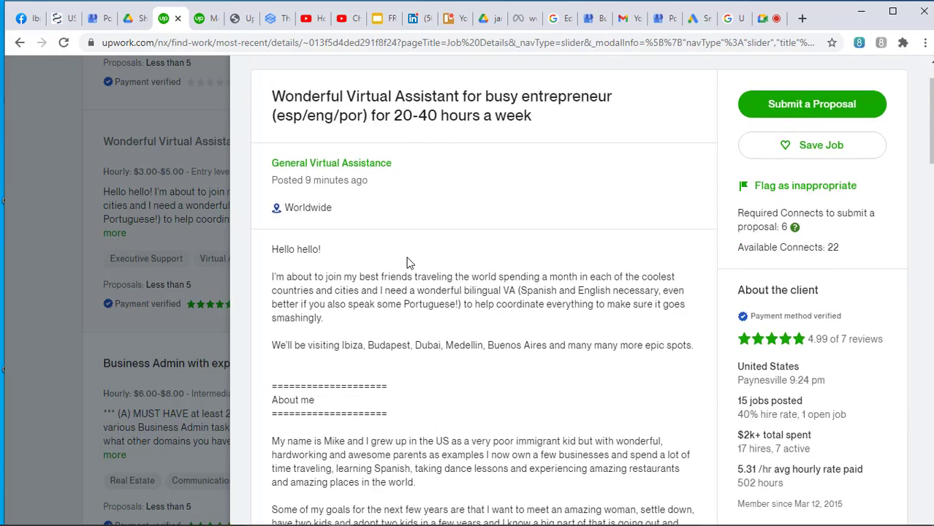
# Skim the posting's sections once more down to its hourly range and return to the job title and required Connects.
pyautogui.scroll(-4, 407, 263)
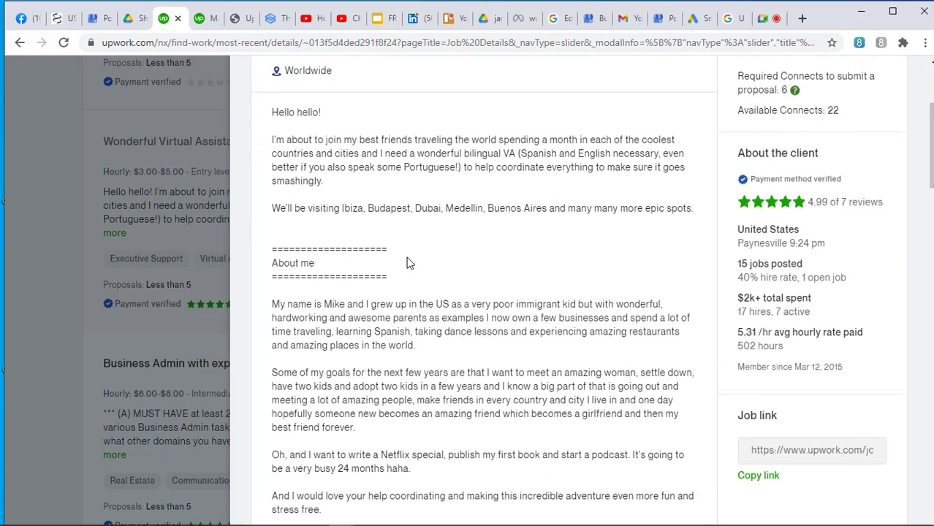
pyautogui.scroll(-6, 408, 263)
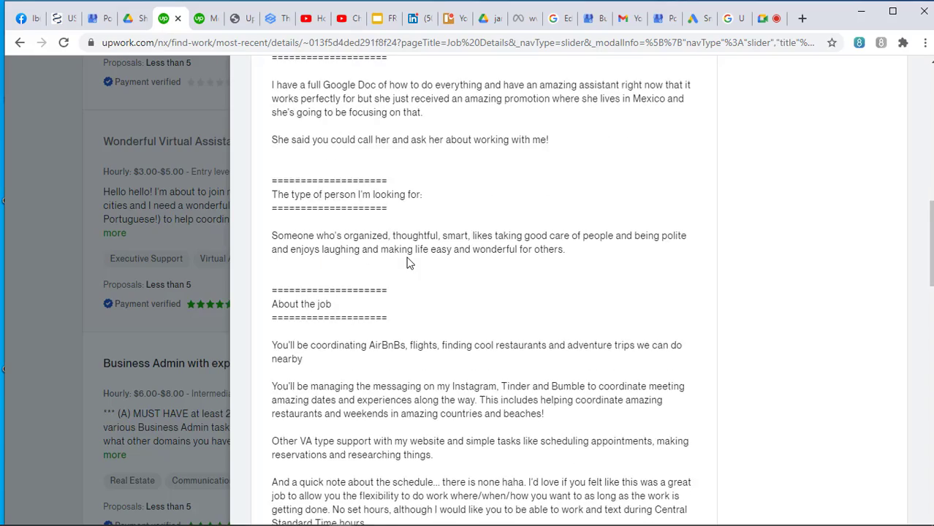
pyautogui.scroll(-8, 407, 263)
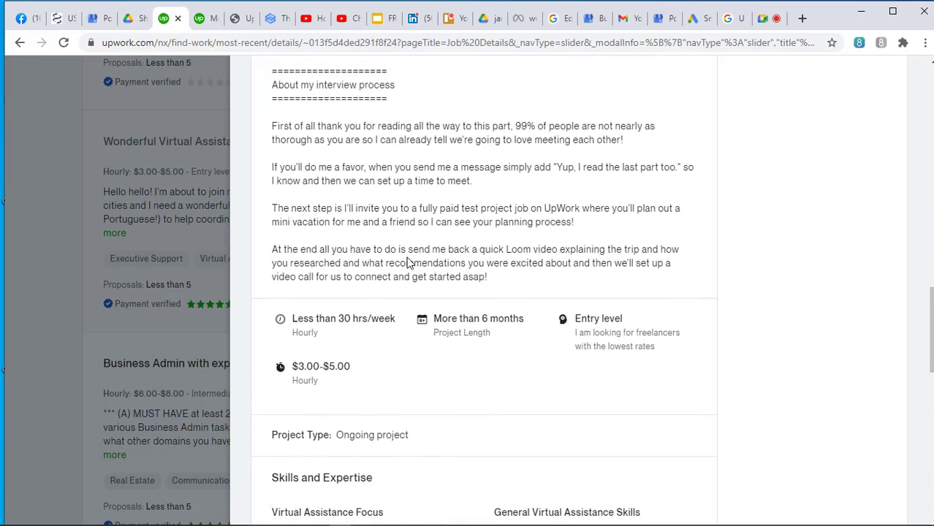
pyautogui.scroll(9, 408, 263)
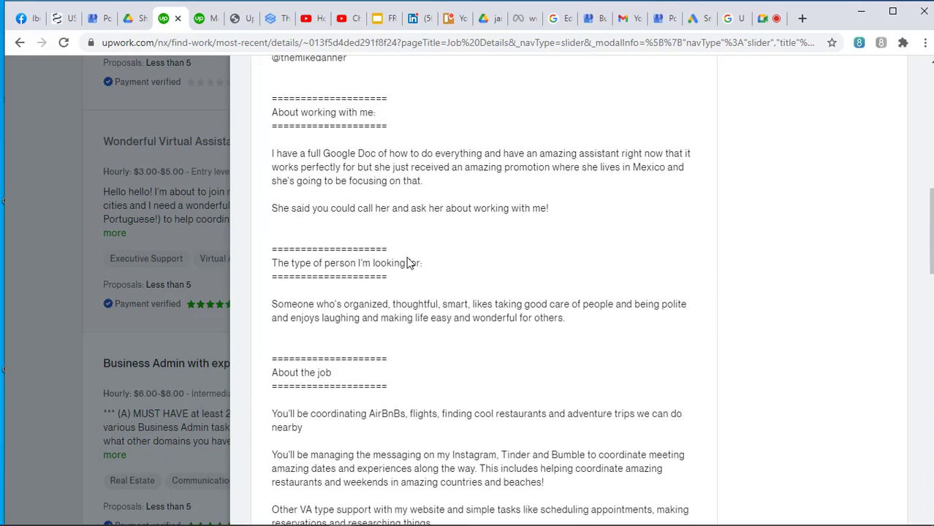
pyautogui.scroll(8, 408, 263)
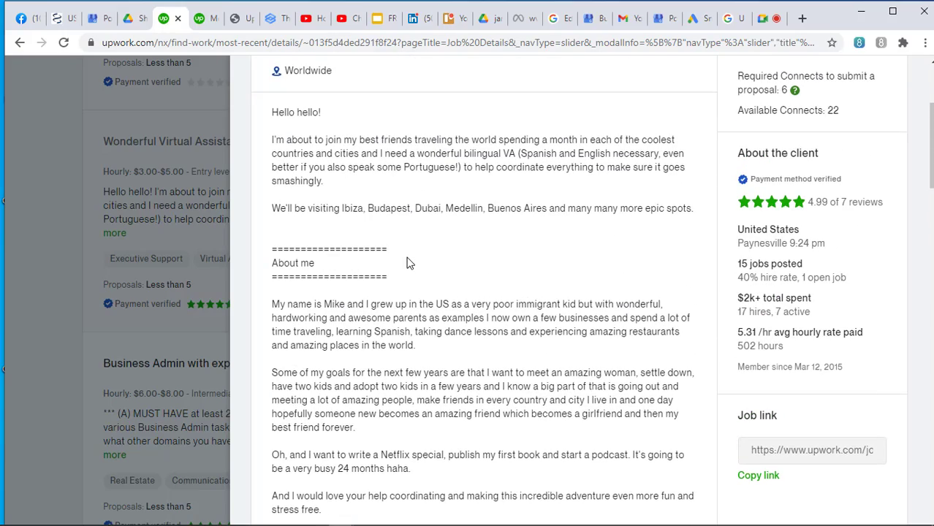
pyautogui.scroll(-1, 408, 263)
pyautogui.scroll(4, 482, 267)
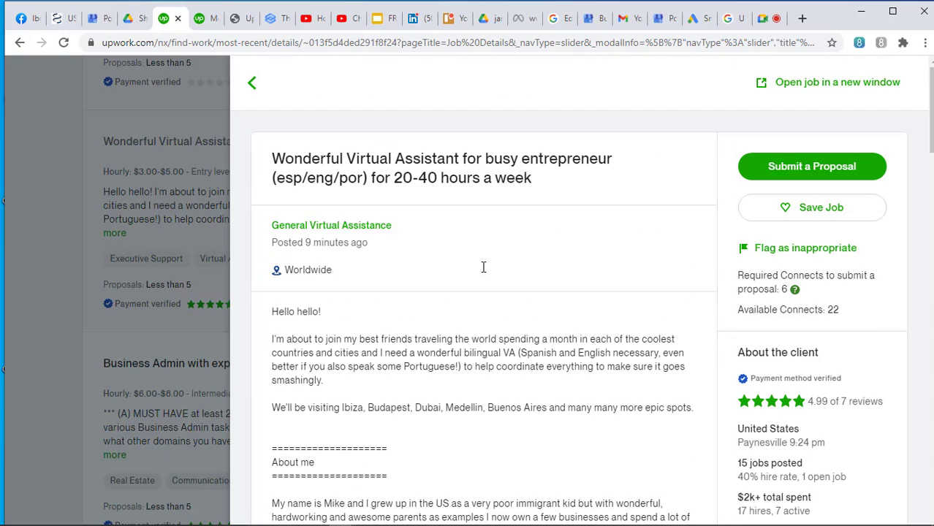
# Start a proposal for the Wonderful Virtual Assistant job and check which specialized profiles can be used.
pyautogui.click(832, 177)
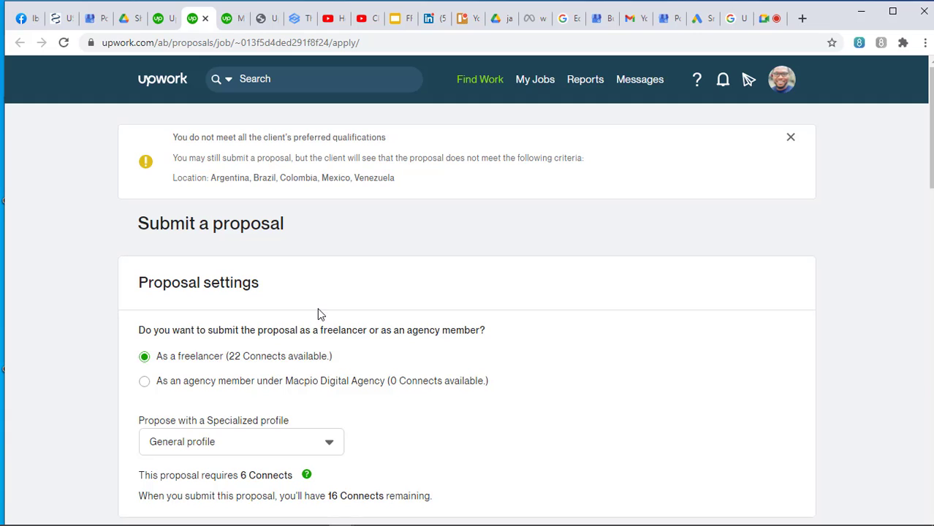
pyautogui.scroll(-1, 317, 308)
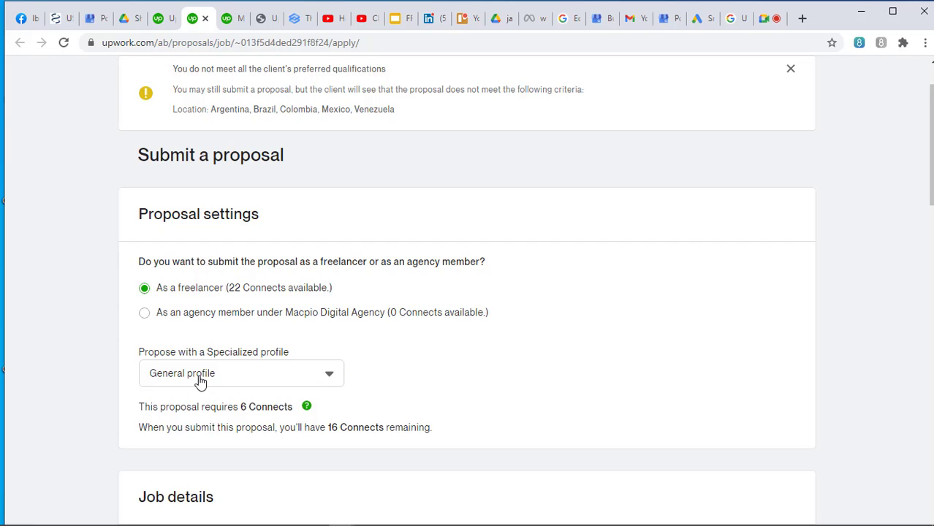
pyautogui.click(307, 381)
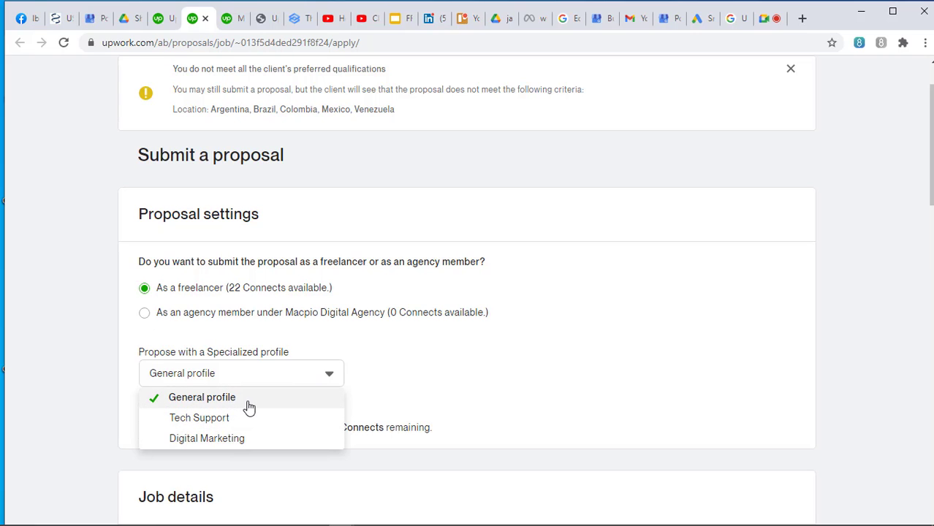
pyautogui.click(476, 381)
pyautogui.scroll(1, 471, 382)
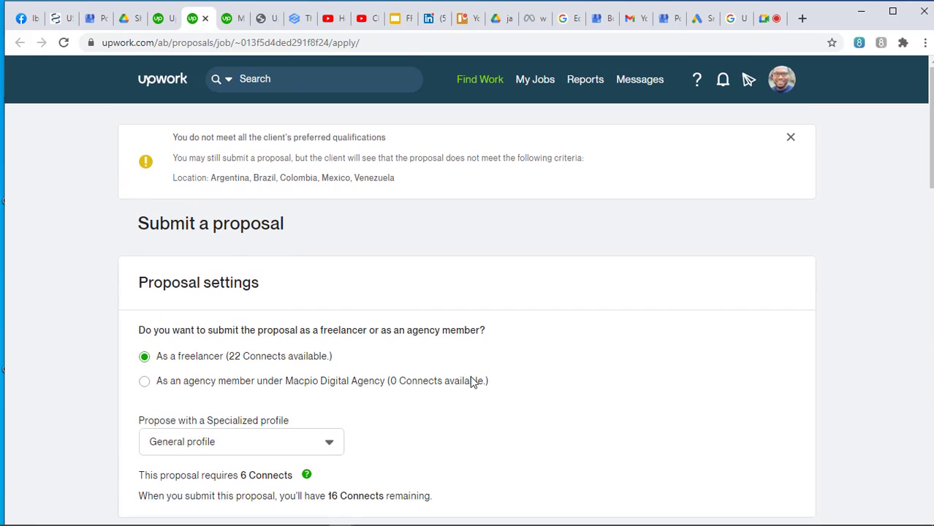
# Set the proposal's specialized profile to Tech Support.
pyautogui.scroll(-3, 358, 278)
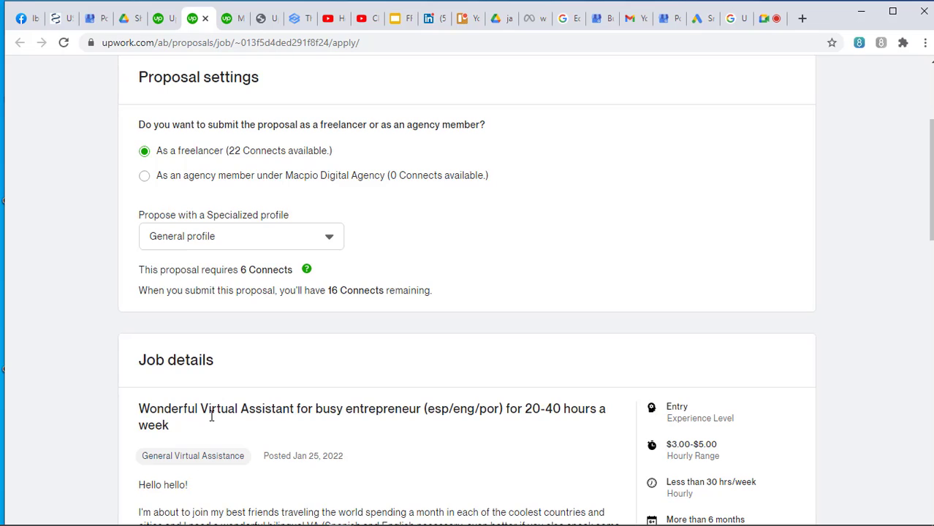
pyautogui.click(214, 242)
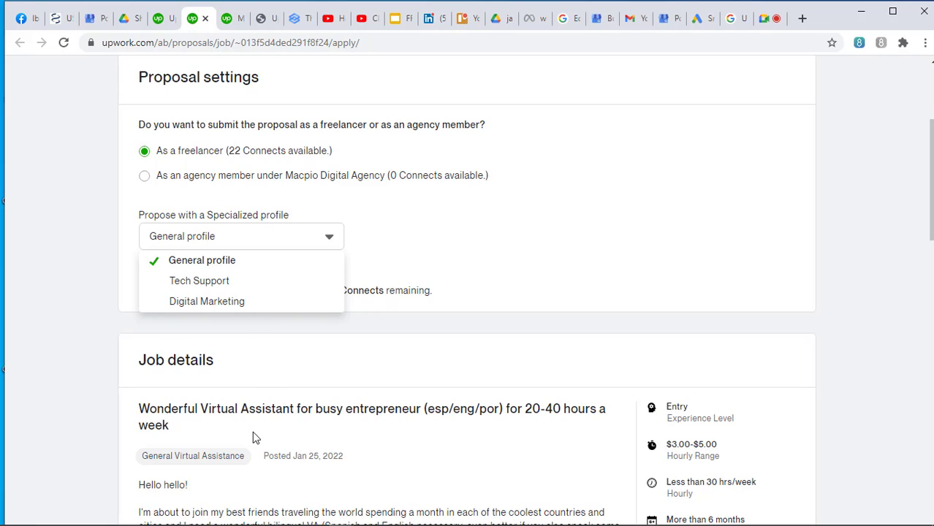
pyautogui.click(219, 282)
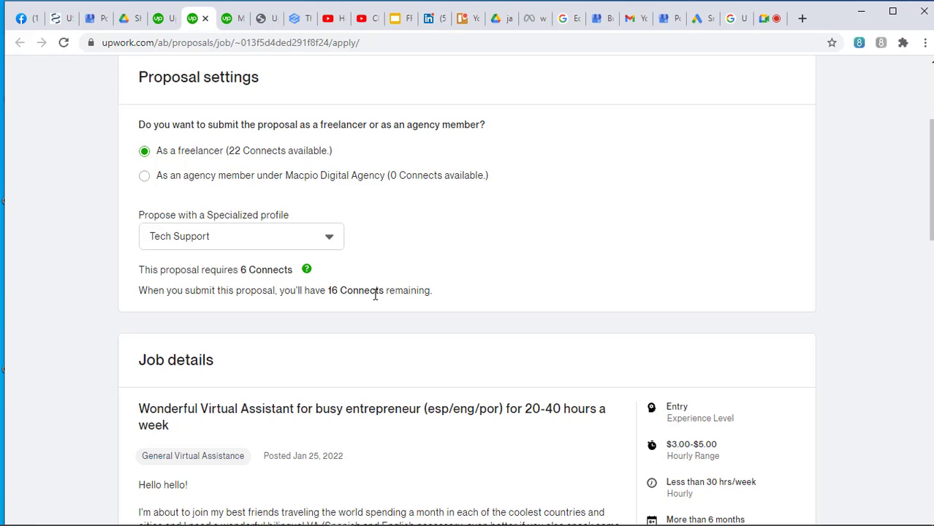
# Expand the full job description in the proposal and read it from the introduction to the schedule note under About the job.
pyautogui.scroll(-3, 354, 310)
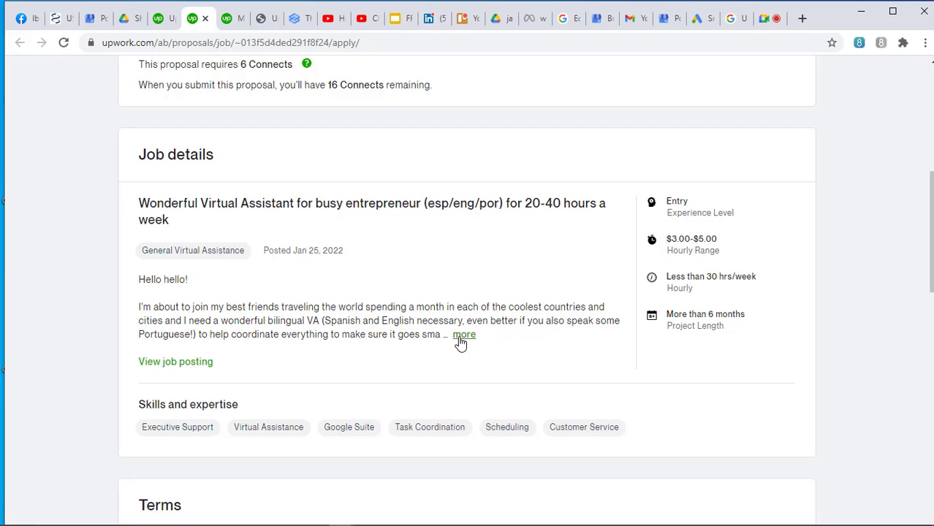
pyautogui.click(461, 338)
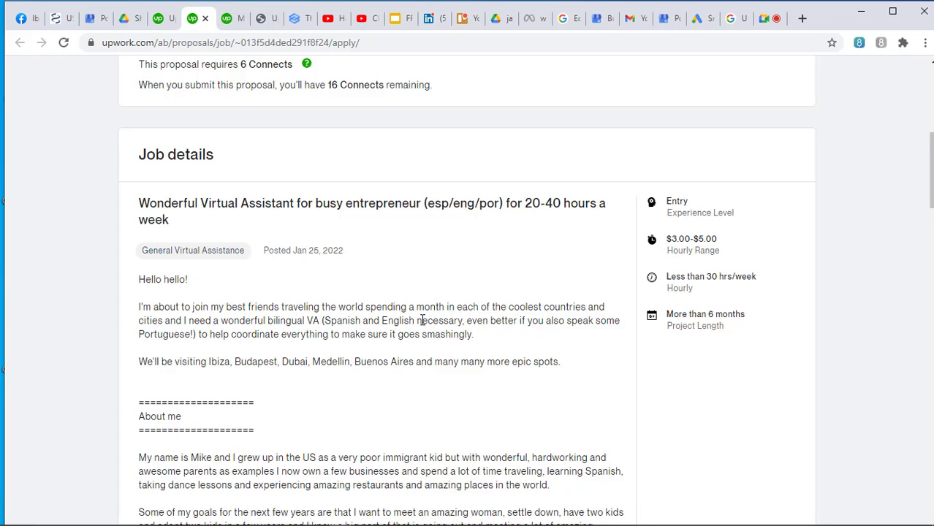
pyautogui.scroll(-1, 423, 319)
pyautogui.scroll(-1, 422, 319)
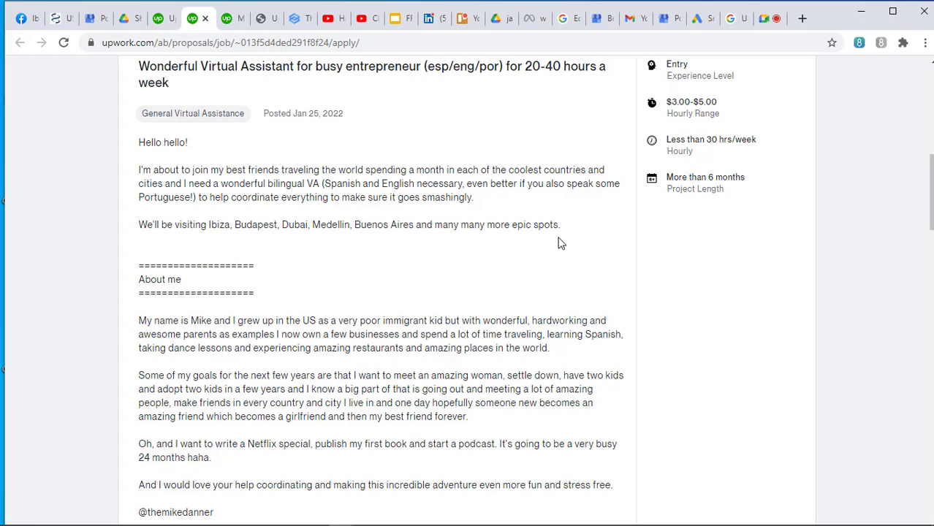
pyautogui.scroll(-2, 513, 243)
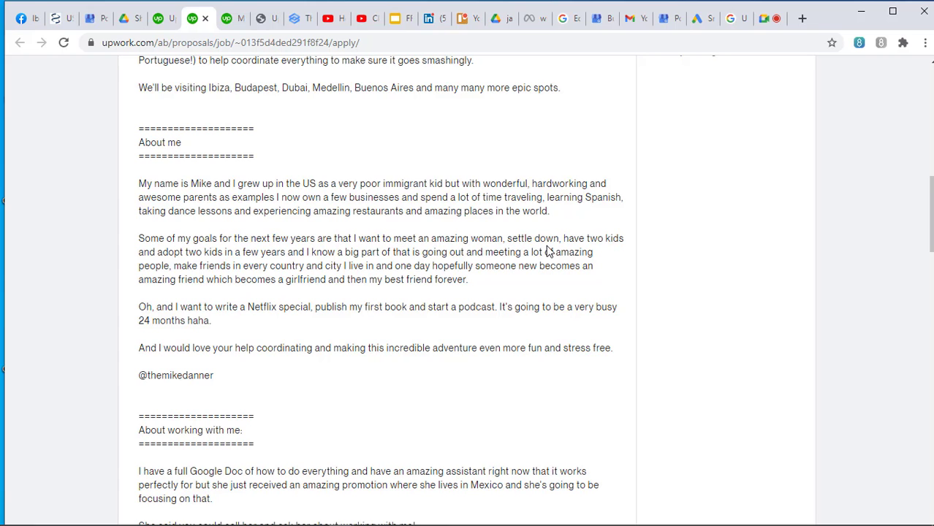
pyautogui.scroll(-4, 197, 144)
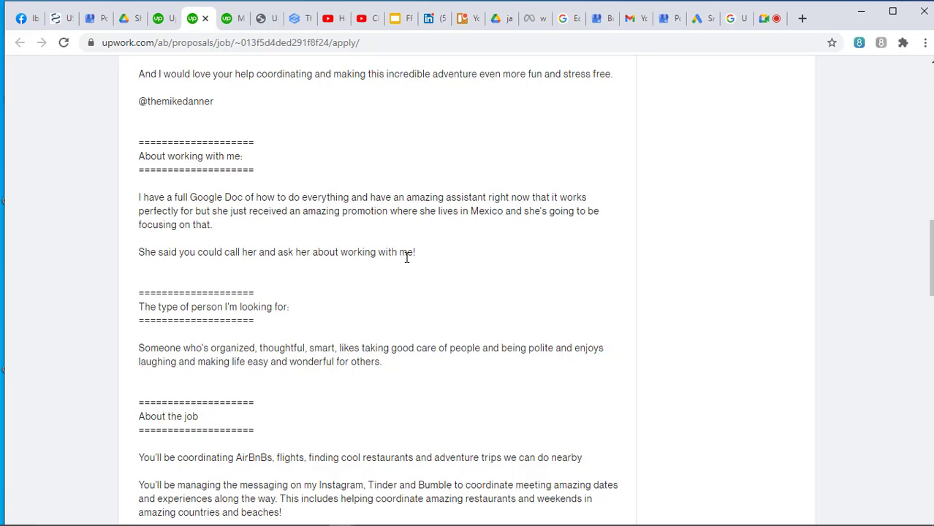
pyautogui.scroll(-1, 282, 317)
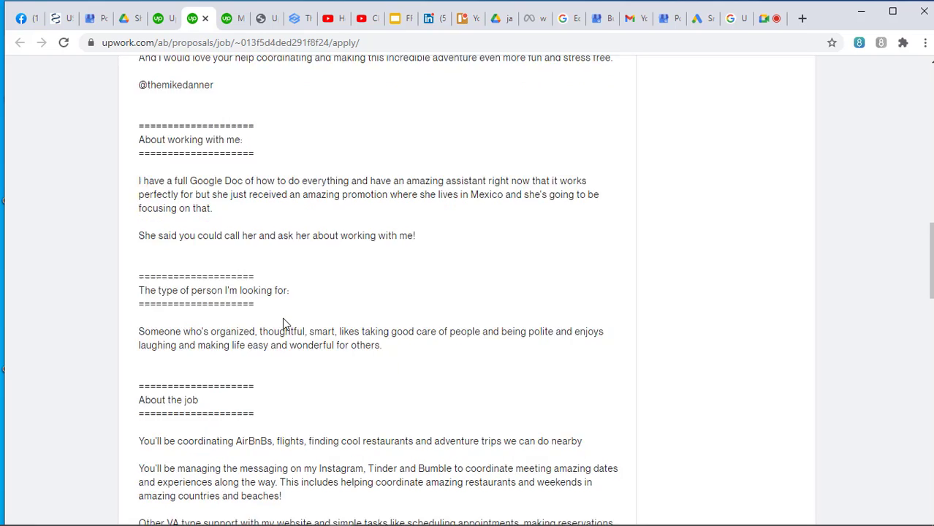
pyautogui.scroll(-1, 285, 323)
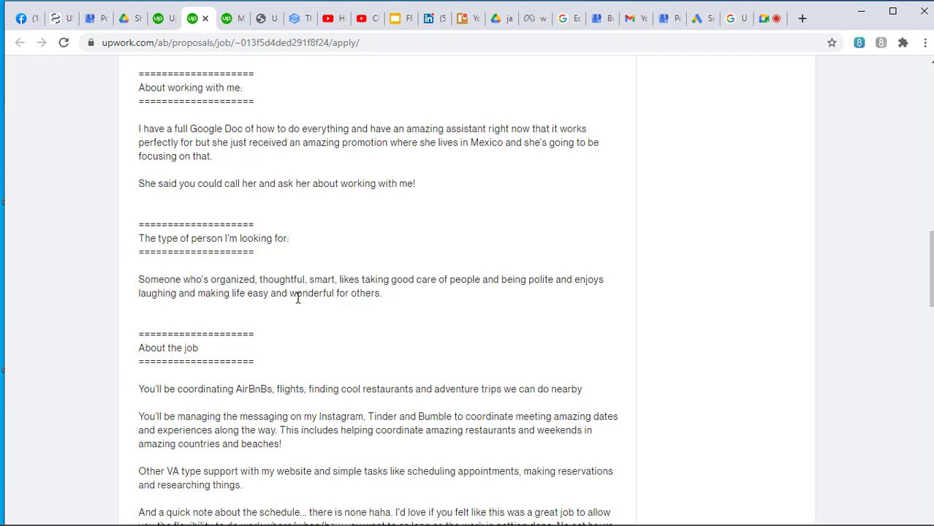
pyautogui.scroll(-2, 399, 296)
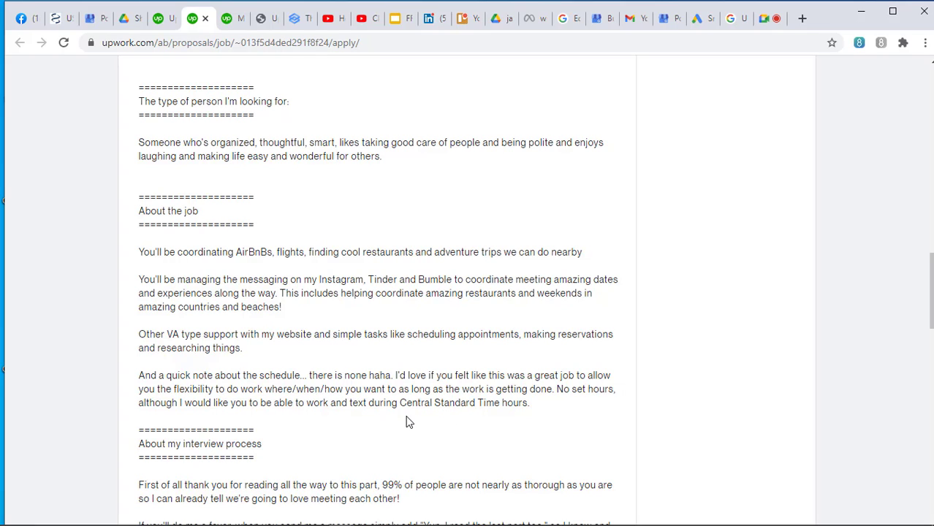
# Highlight "Central Standard Time" in the job's schedule note and search Google for "central time zone" separately.
pyautogui.moveTo(399, 404); pyautogui.dragTo(500, 402)
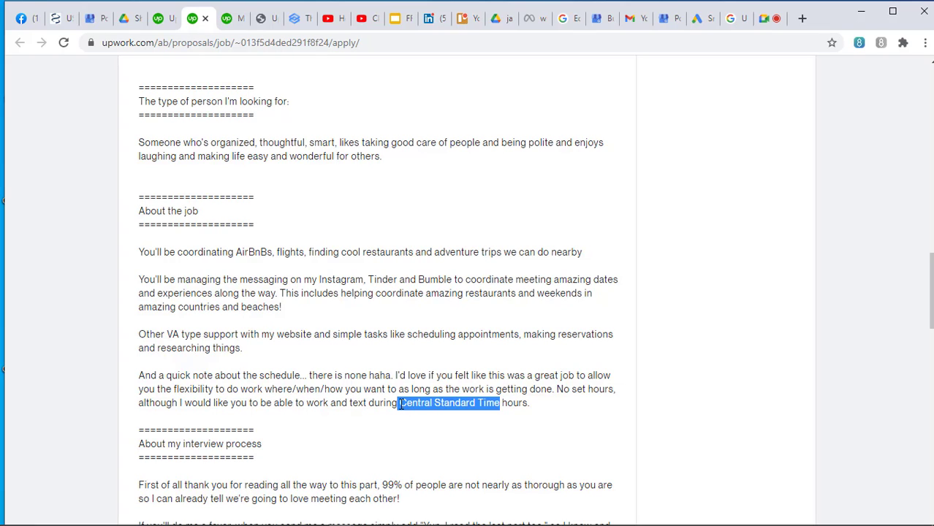
pyautogui.moveTo(401, 406); pyautogui.dragTo(453, 404)
pyautogui.click(802, 18)
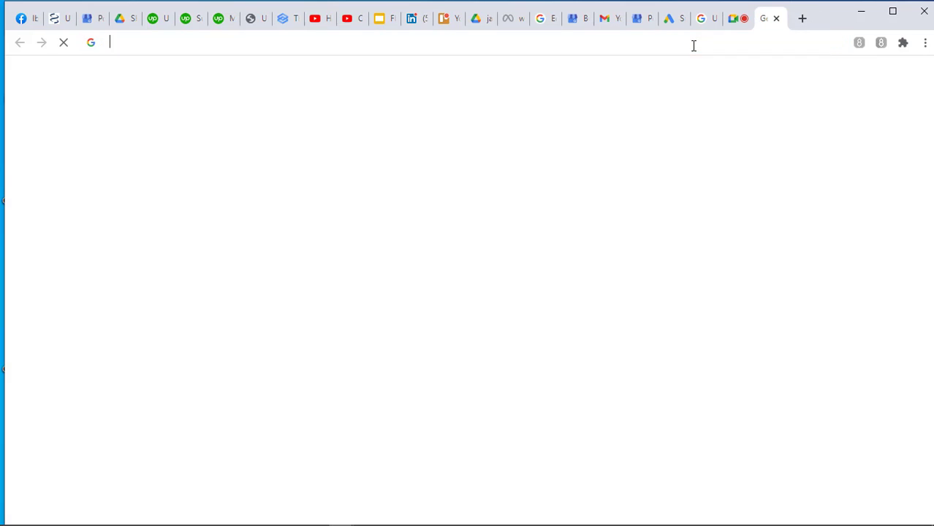
pyautogui.click(694, 44)
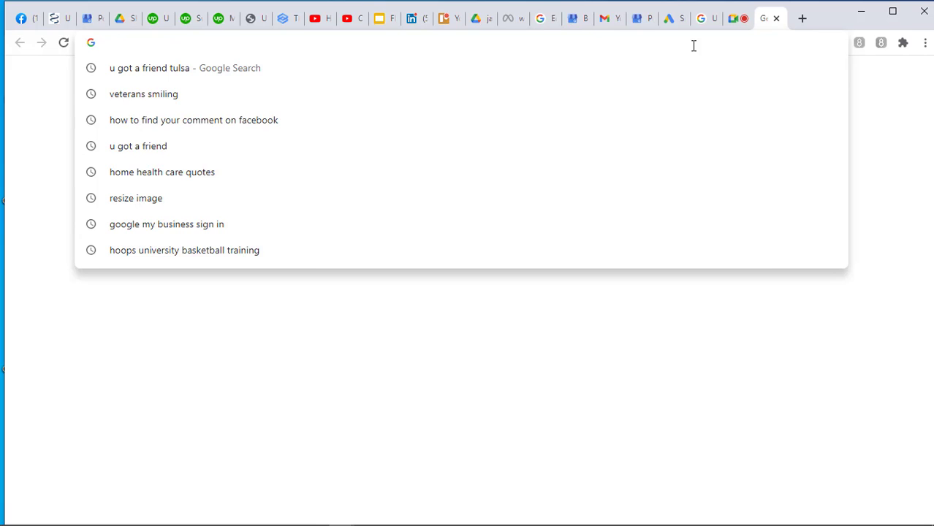
pyautogui.write('central t')
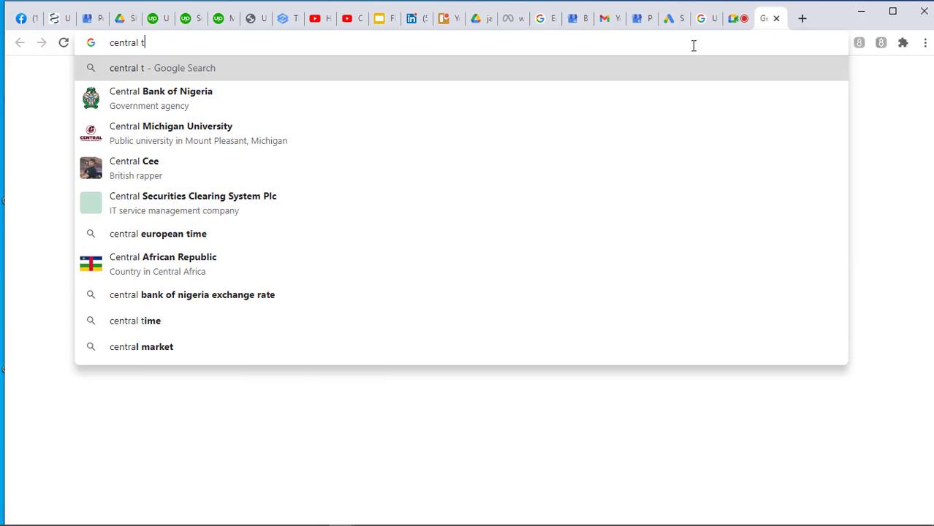
pyautogui.write('ime zone')
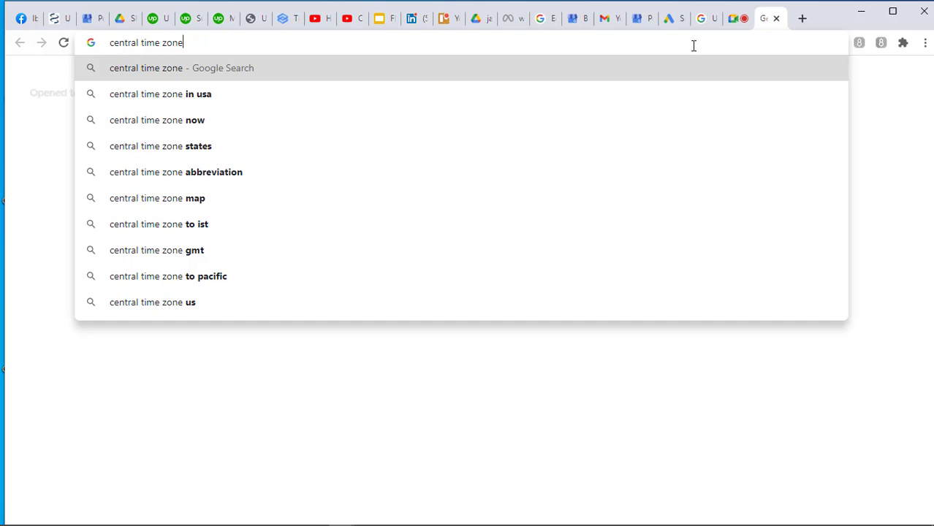
pyautogui.press('Return')
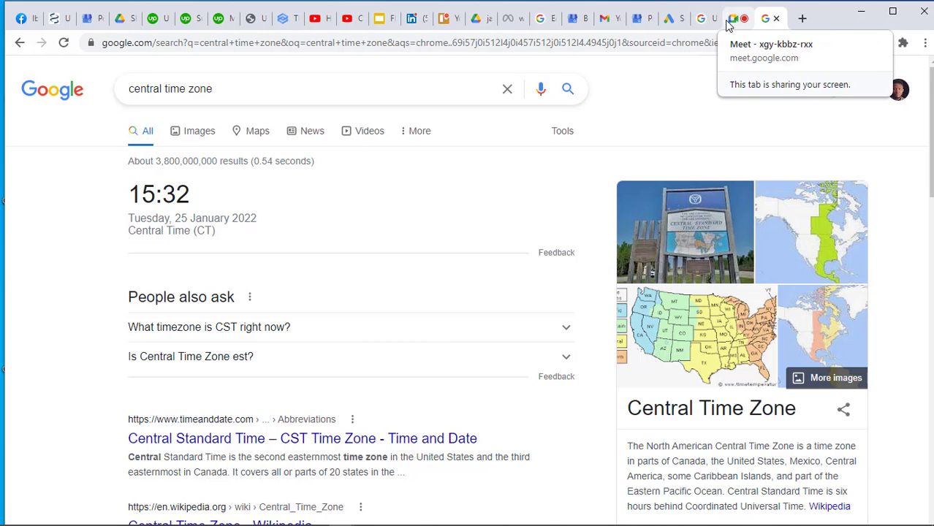
# Return to the proposal and read the interview process section, highlighting the requested phrase "Yup, I read the last part too.".
pyautogui.click(223, 21)
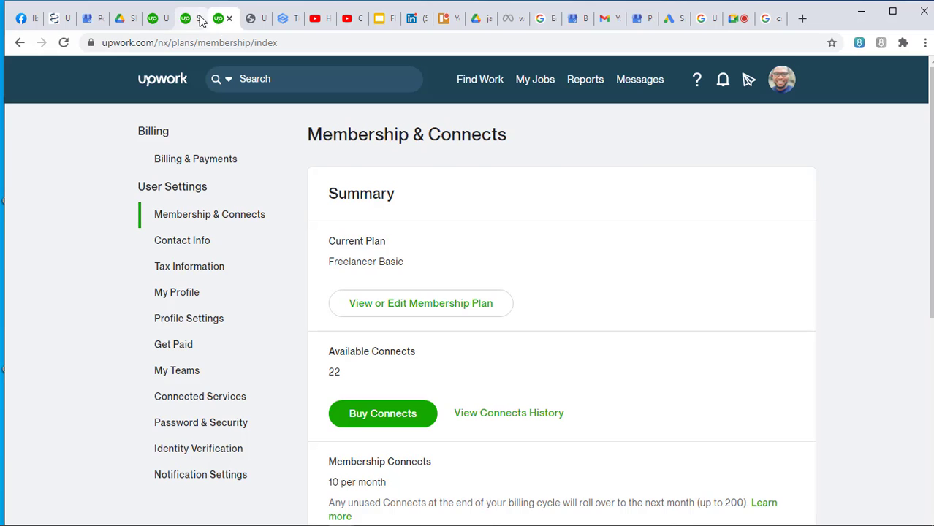
pyautogui.click(184, 24)
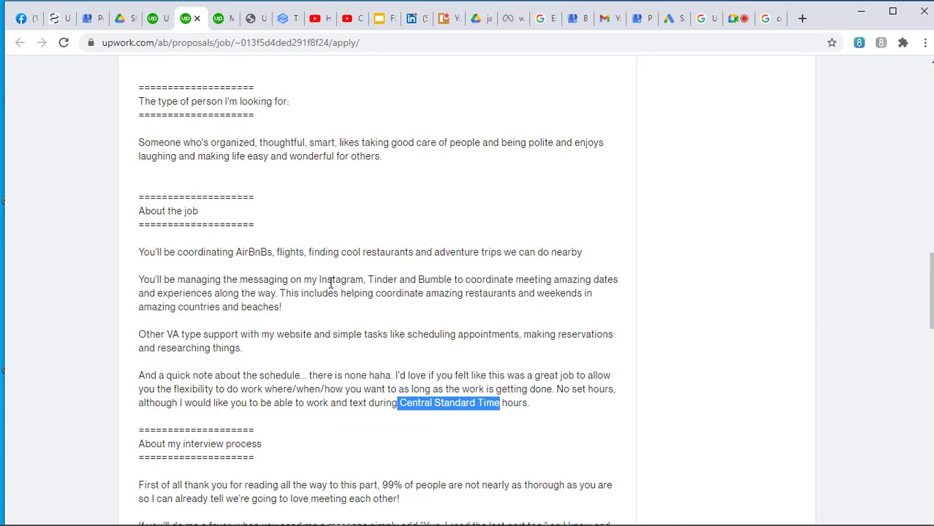
pyautogui.scroll(-3, 330, 283)
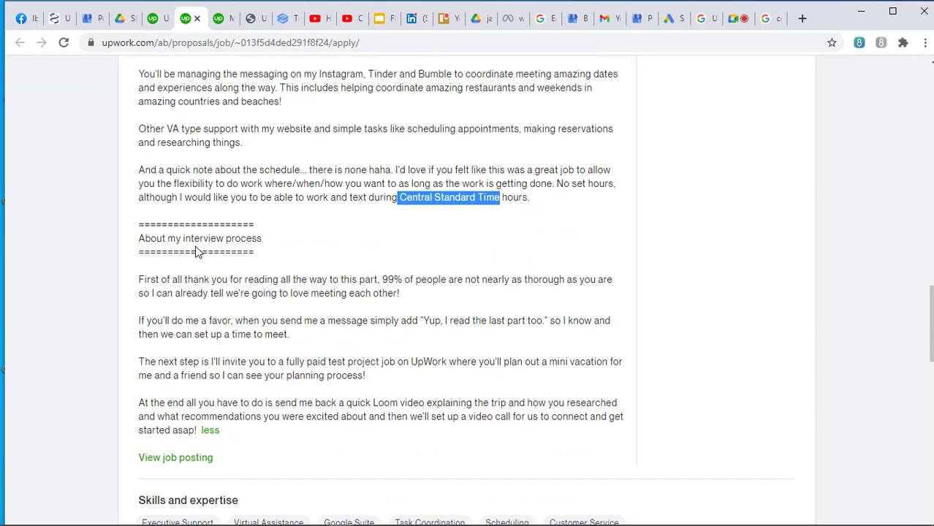
pyautogui.scroll(-1, 247, 248)
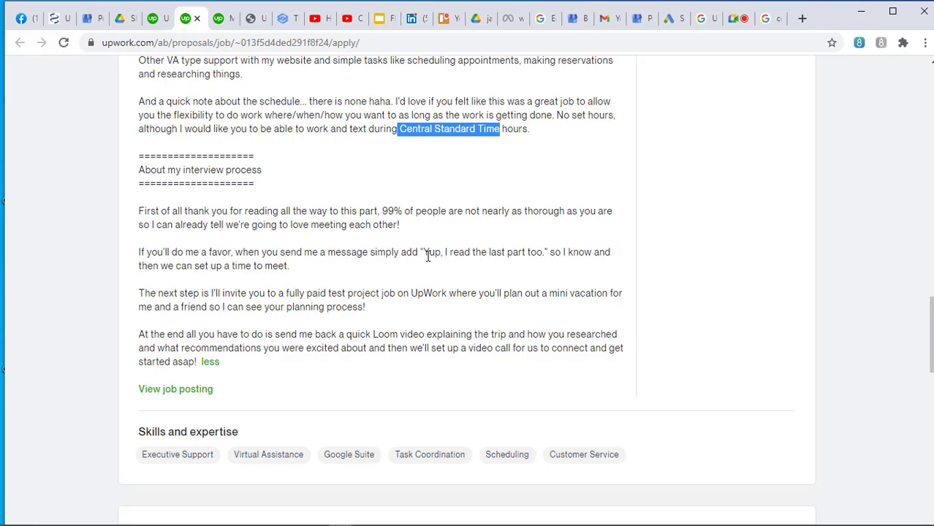
pyautogui.moveTo(422, 252); pyautogui.dragTo(556, 255)
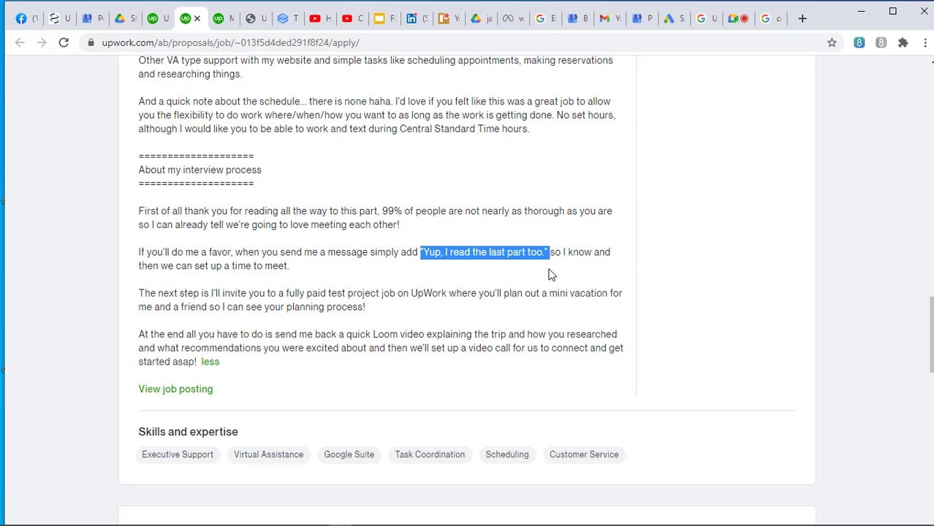
pyautogui.scroll(-6, 551, 274)
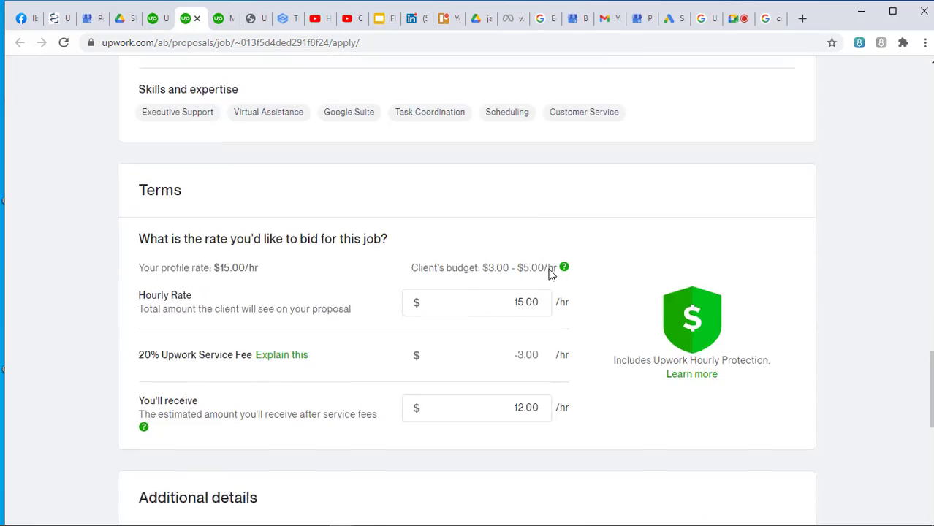
pyautogui.scroll(8, 551, 271)
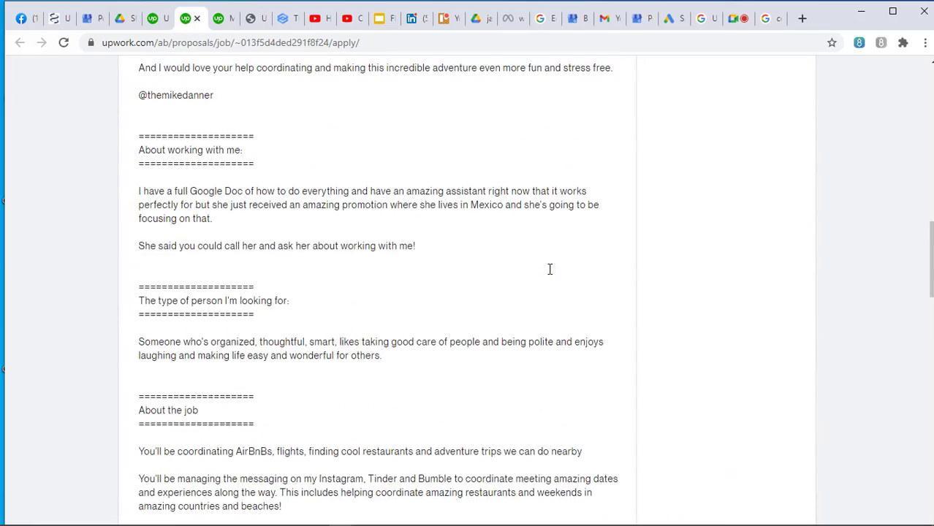
pyautogui.scroll(-5, 550, 272)
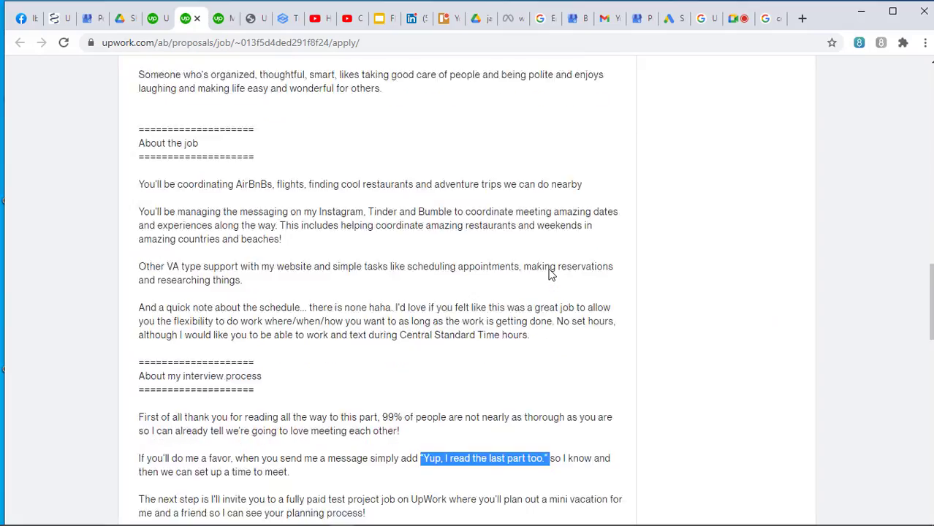
pyautogui.scroll(-1, 551, 274)
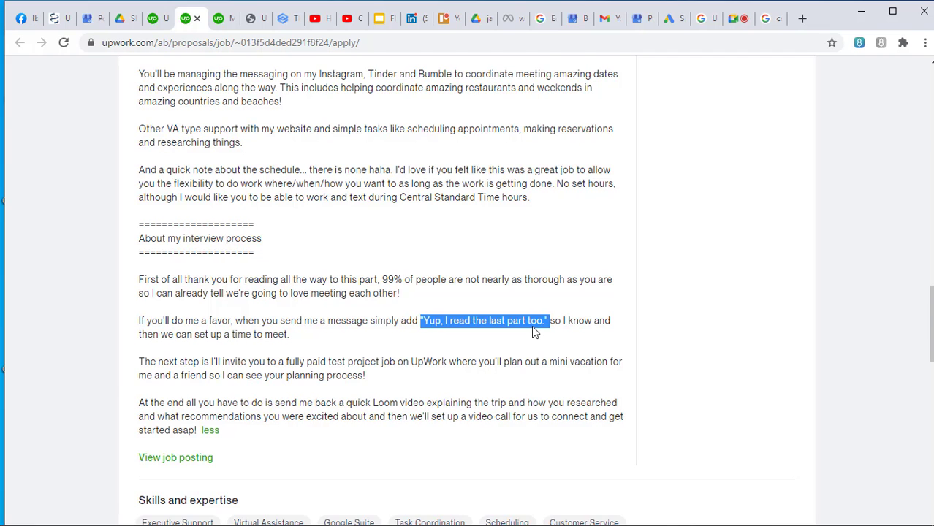
# Look at the Cover Letter field, and review the job description again from About me to the interview process.
pyautogui.scroll(-8, 532, 331)
pyautogui.scroll(1, 496, 342)
pyautogui.scroll(-3, 496, 342)
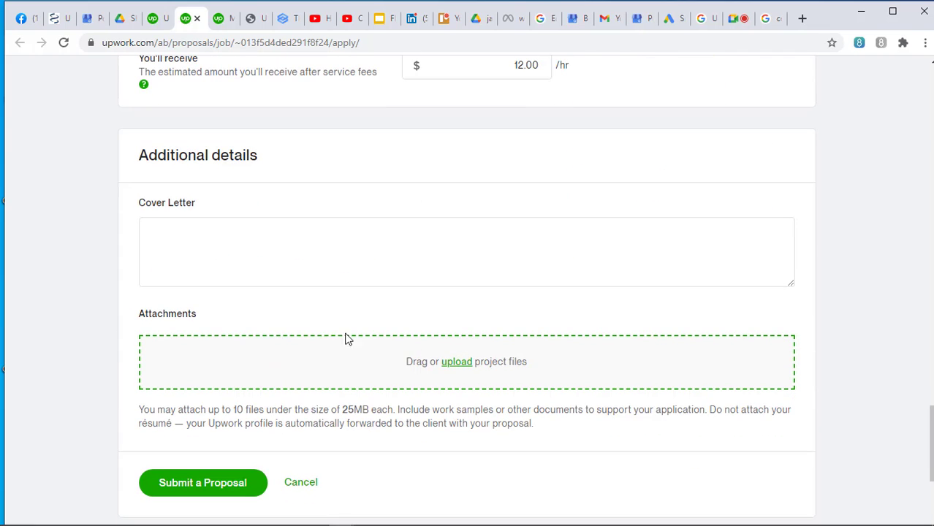
pyautogui.click(210, 232)
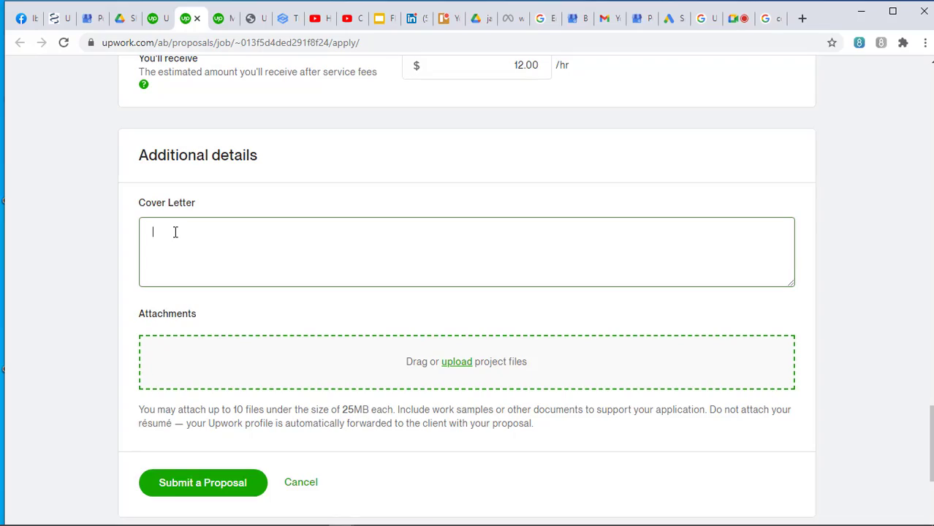
pyautogui.scroll(6, 309, 167)
pyautogui.scroll(11, 330, 174)
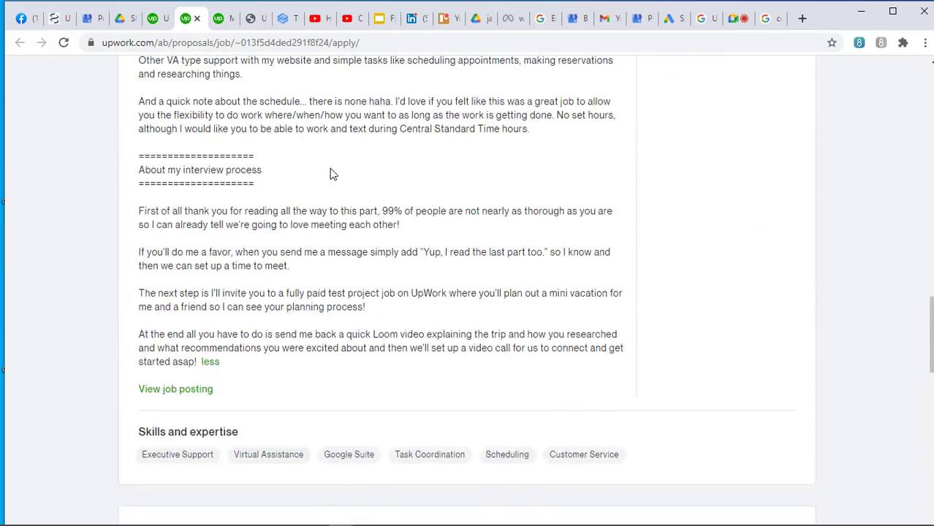
pyautogui.scroll(3, 329, 174)
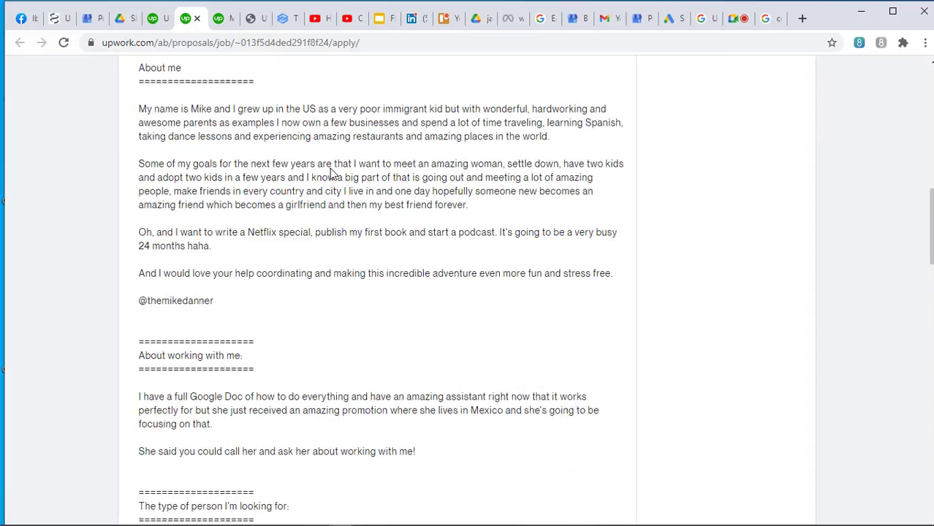
pyautogui.scroll(-5, 330, 168)
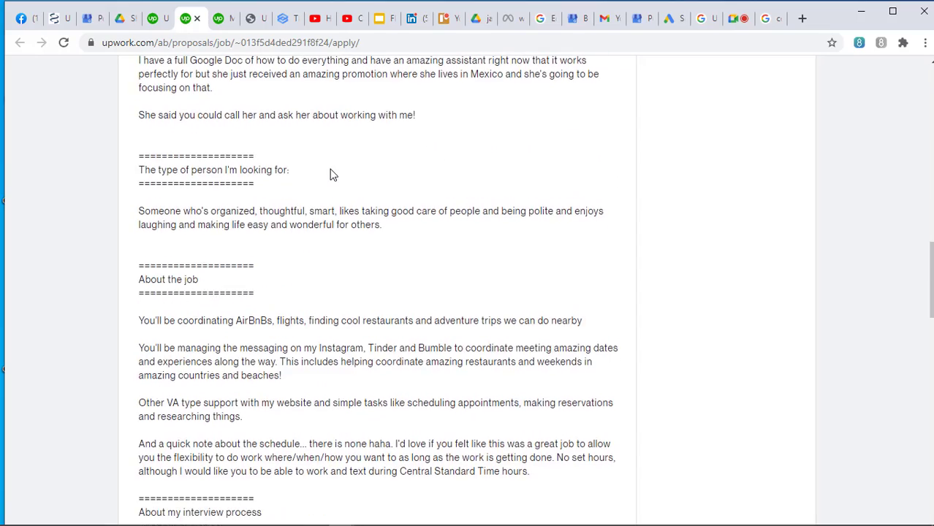
pyautogui.scroll(-2, 329, 173)
pyautogui.scroll(-3, 412, 331)
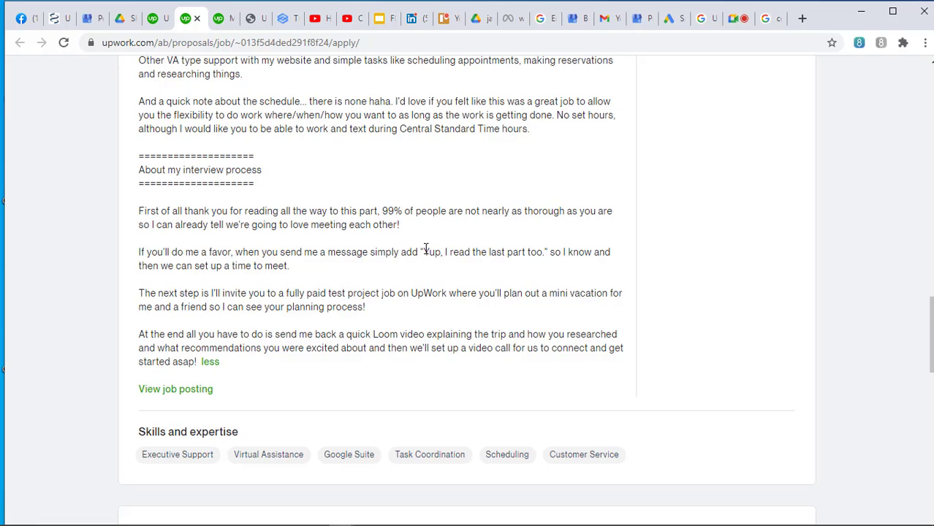
# Copy "Yup, I read the last part too" from the interview process section into the proposal's Cover Letter.
pyautogui.moveTo(422, 252); pyautogui.dragTo(138, 253)
pyautogui.click(419, 256)
pyautogui.moveTo(423, 252); pyautogui.dragTo(542, 251)
pyautogui.rightClick(537, 253)
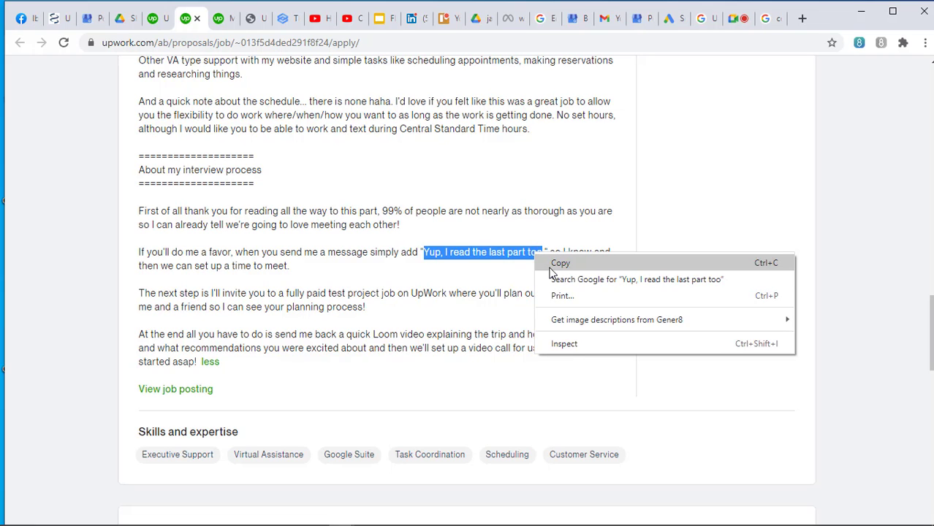
pyautogui.click(553, 264)
pyautogui.scroll(-15, 532, 274)
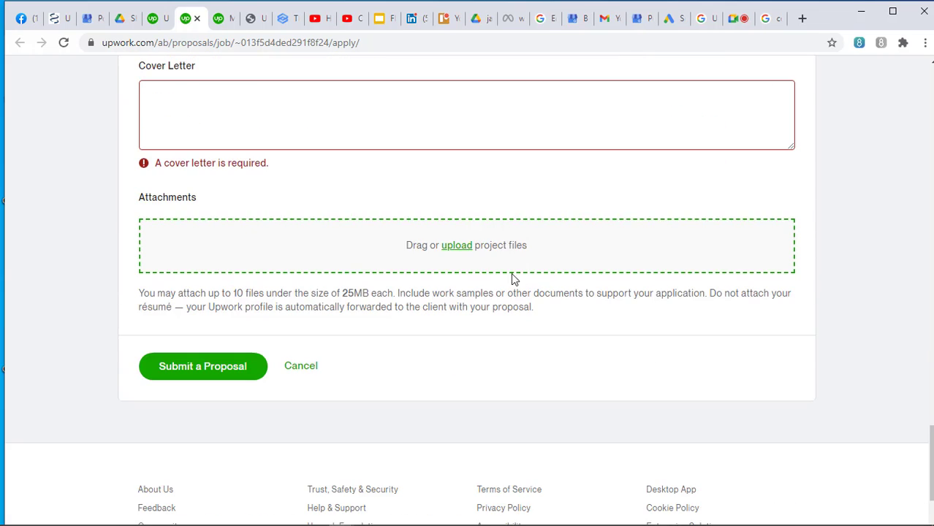
pyautogui.click(328, 117)
pyautogui.hotkey('ctrl', 'v')
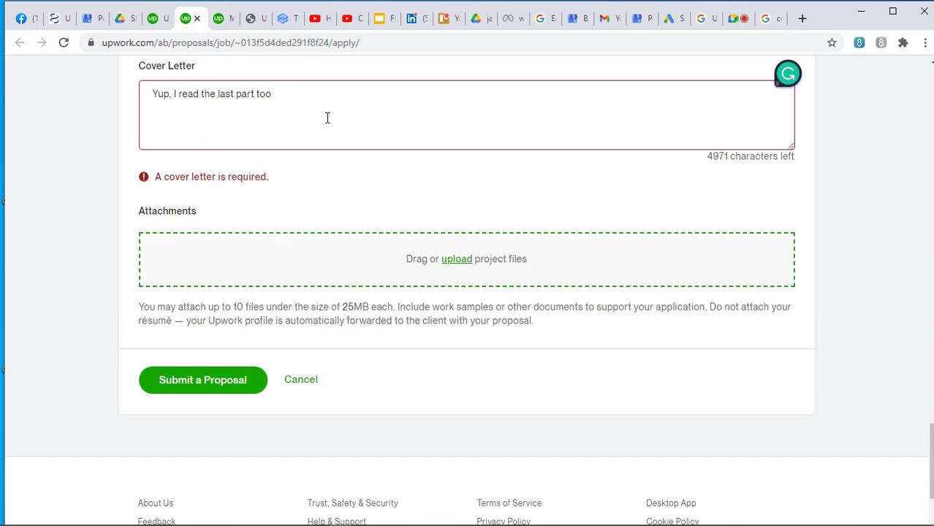
# Add a "Hello" greeting line with the client's first name below the copied phrase and start a new line.
pyautogui.press('Return')
pyautogui.write('Helll')
pyautogui.write('o')
pyautogui.write(',')
pyautogui.press('BackSpace')
pyautogui.press('BackSpace')
pyautogui.press('BackSpace')
pyautogui.press('BackSpace')
pyautogui.press('BackSpace')
pyautogui.write('lo Mi')
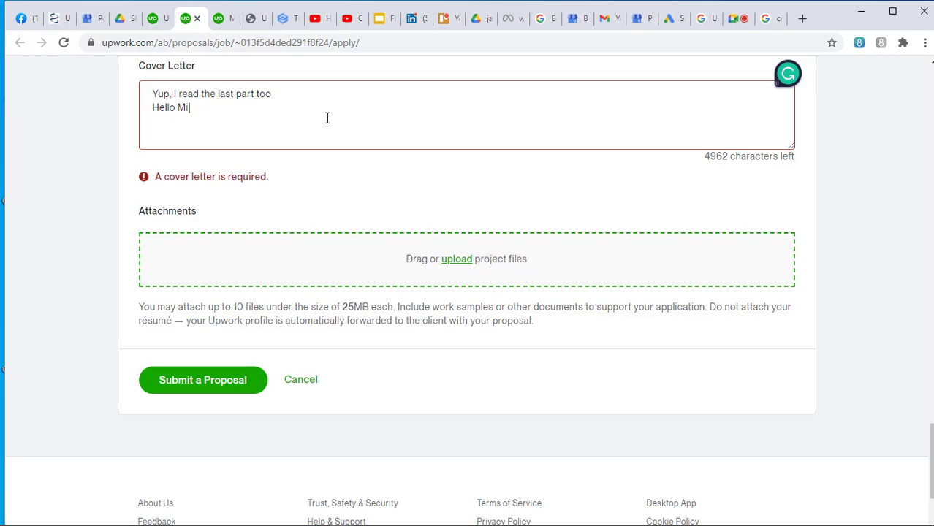
pyautogui.write('ke,')
pyautogui.press('Return')
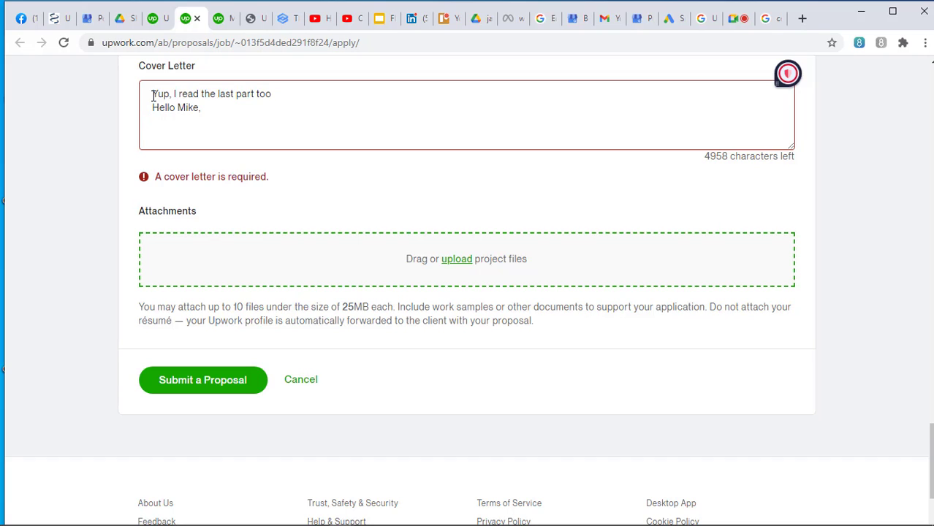
pyautogui.scroll(3, 348, 127)
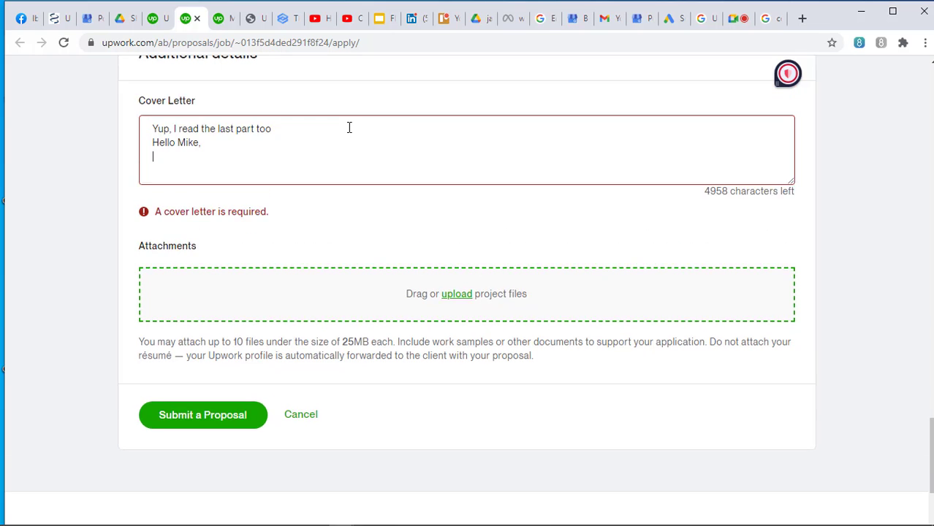
# Look at the job's interview process section, and switch to the Google Meet call to check on the participants.
pyautogui.scroll(1, 348, 128)
pyautogui.scroll(5, 349, 130)
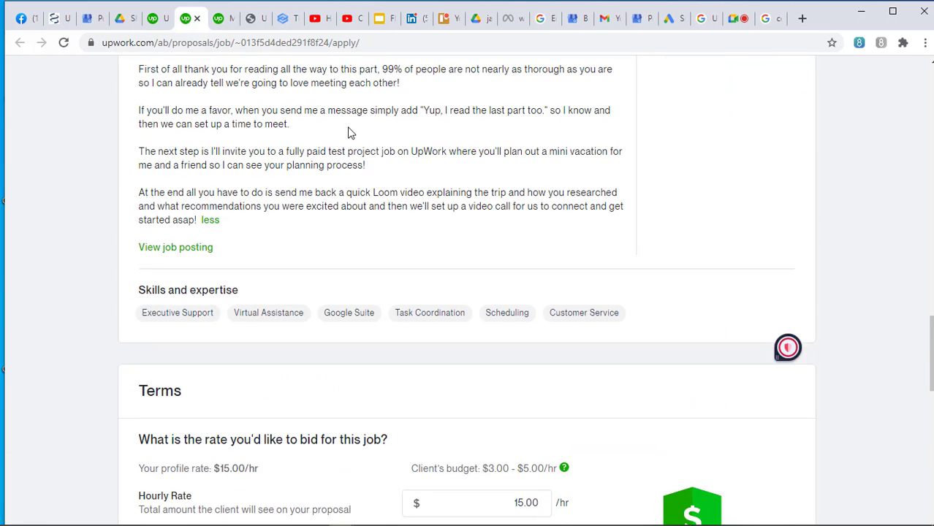
pyautogui.scroll(1, 348, 132)
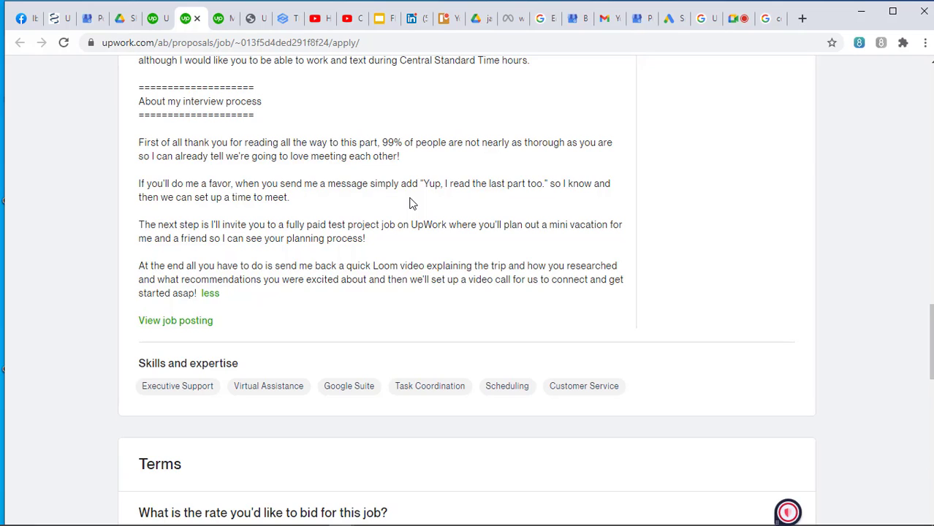
pyautogui.moveTo(385, 523)
pyautogui.click(733, 19)
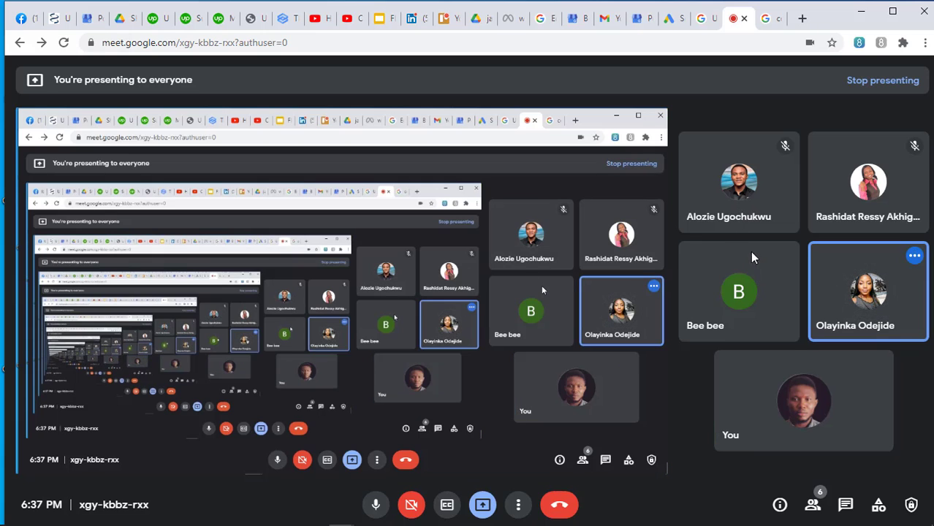
pyautogui.moveTo(754, 264)
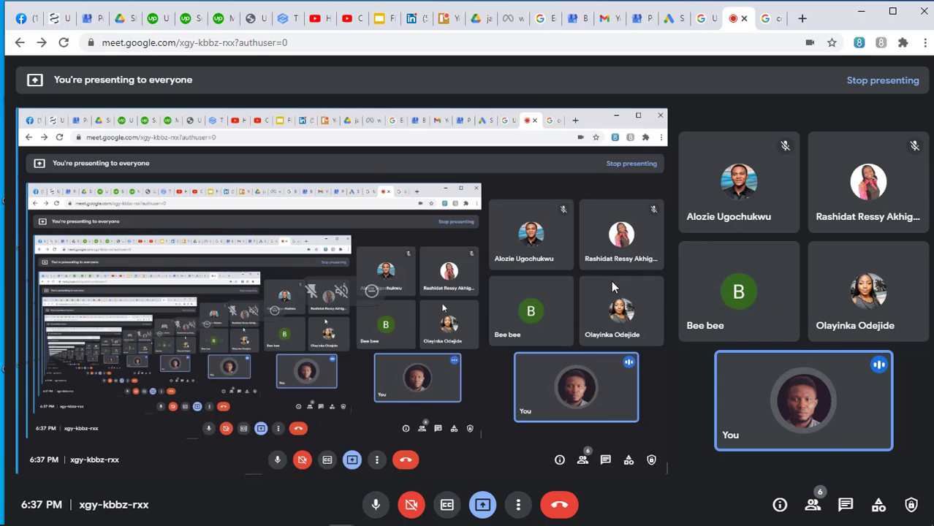
pyautogui.moveTo(713, 267)
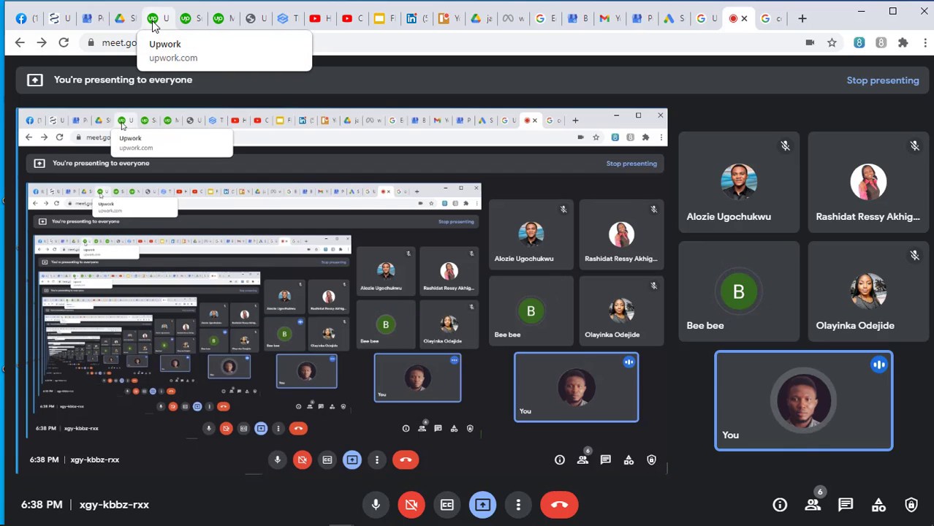
# Return to the Upwork proposal and review the job description from the About working with me section to the interview process.
pyautogui.click(153, 19)
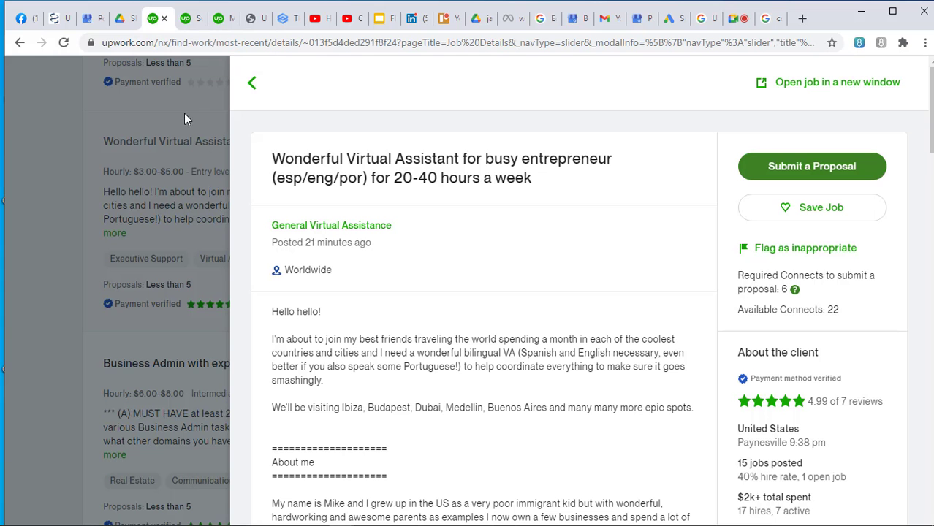
pyautogui.click(187, 21)
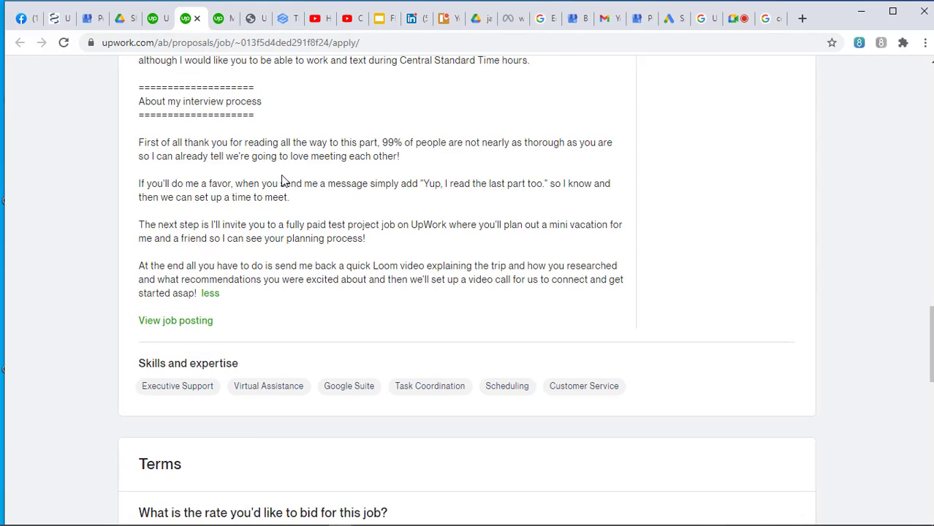
pyautogui.scroll(-3, 284, 179)
pyautogui.scroll(4, 283, 180)
pyautogui.scroll(9, 284, 180)
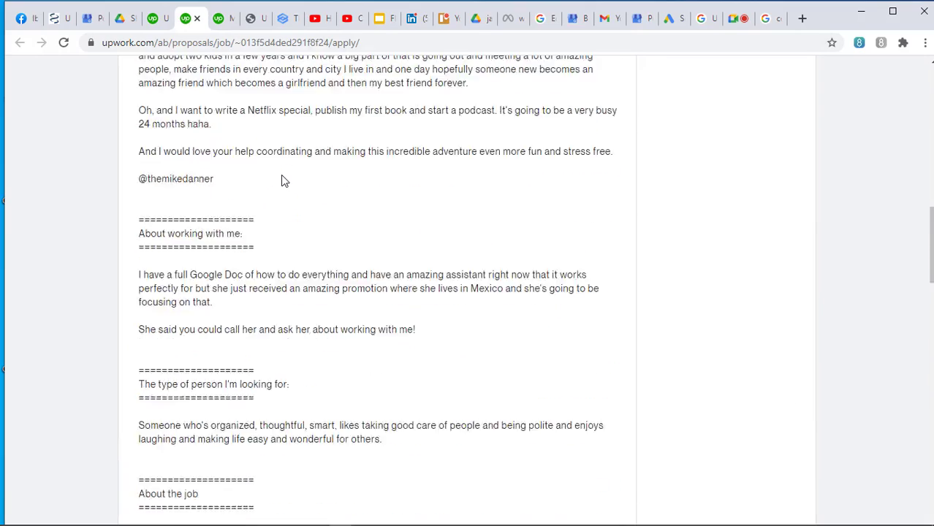
pyautogui.scroll(-4, 282, 175)
pyautogui.scroll(-6, 283, 175)
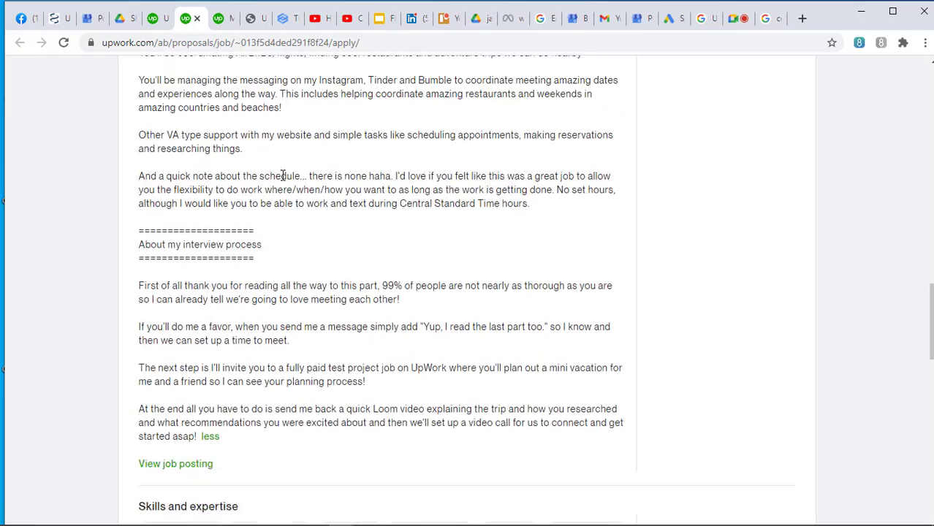
pyautogui.scroll(3, 380, 168)
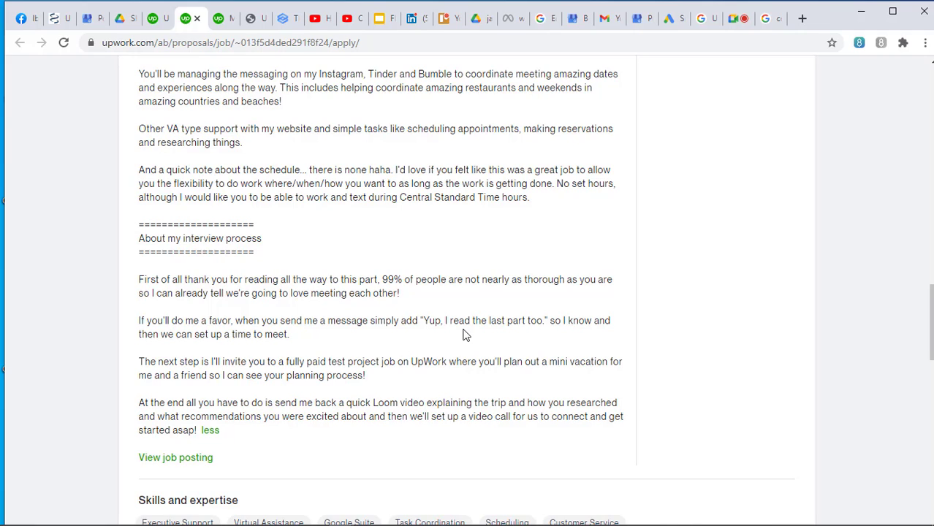
pyautogui.scroll(-1, 436, 316)
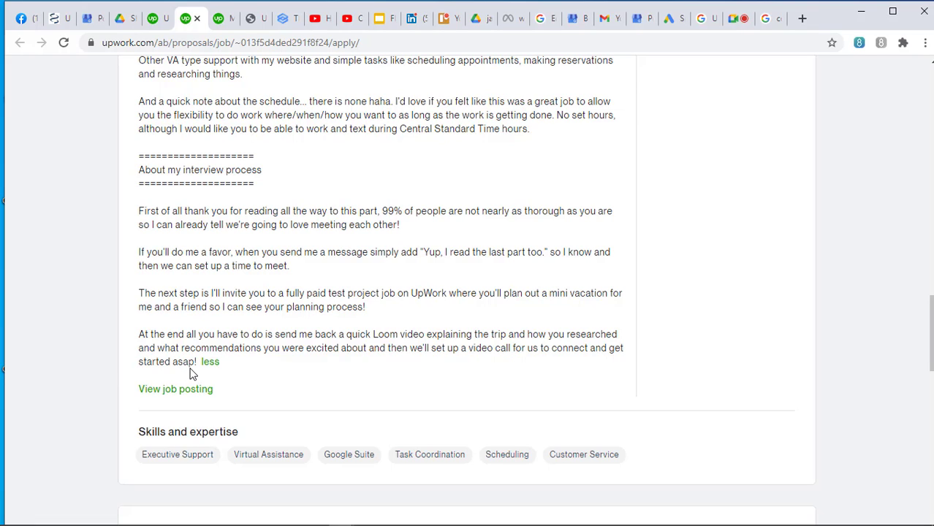
# Set the proposal's Hourly Rate bid in the Terms section to $5.00 per hour.
pyautogui.scroll(-3, 193, 369)
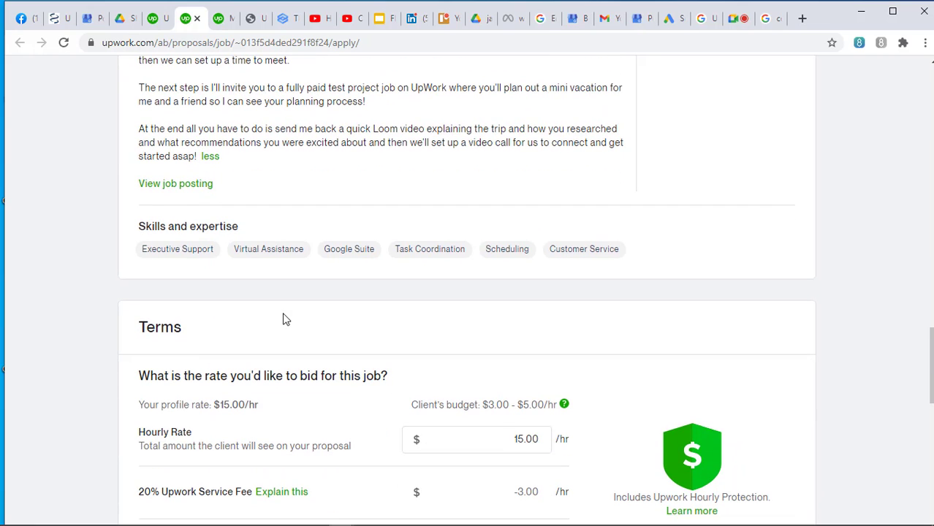
pyautogui.scroll(-3, 400, 247)
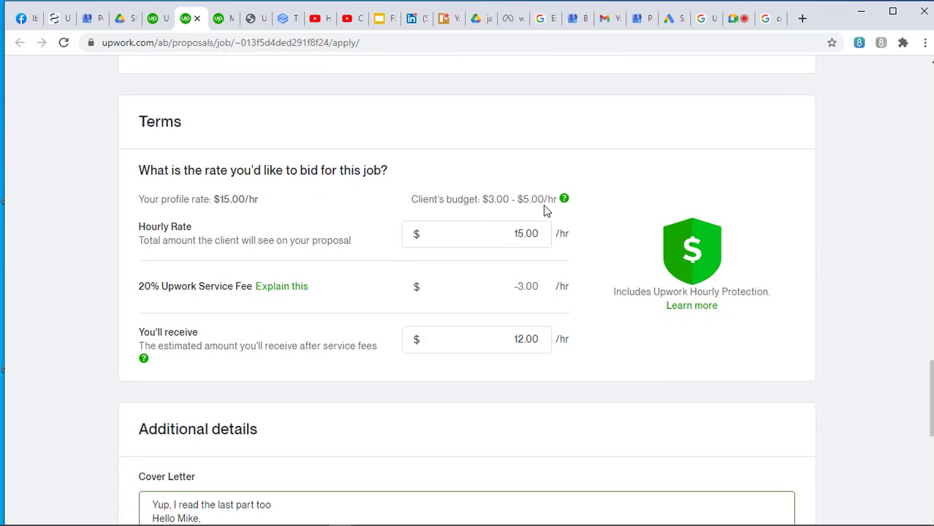
pyautogui.moveTo(564, 202)
pyautogui.click(519, 234)
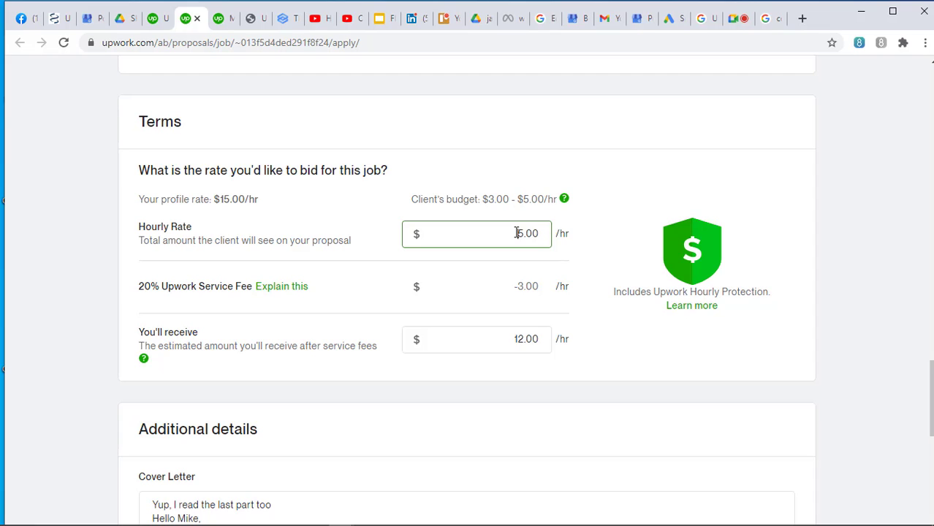
pyautogui.click(590, 226)
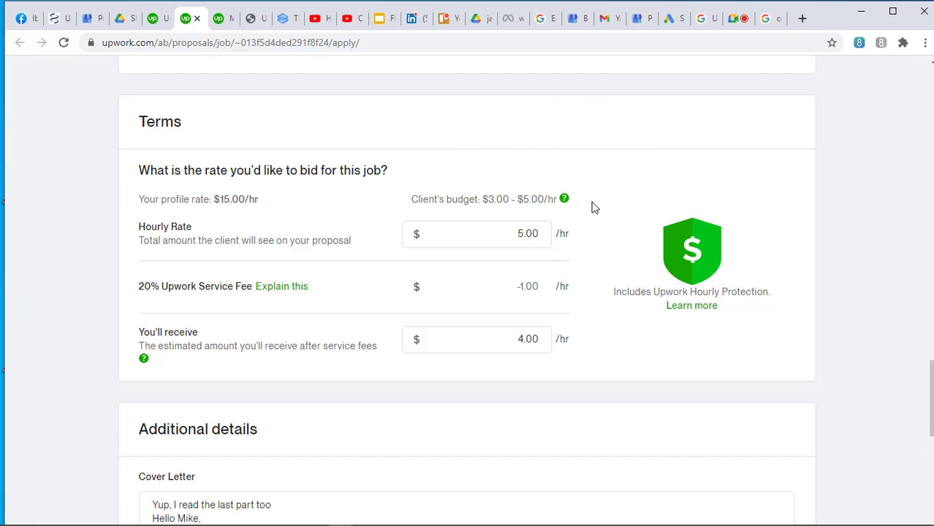
pyautogui.click(537, 223)
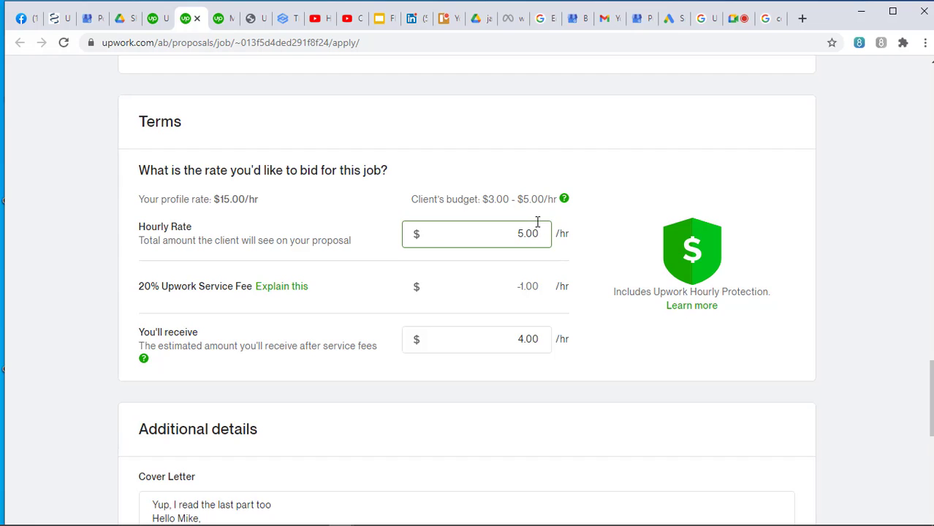
pyautogui.click(529, 217)
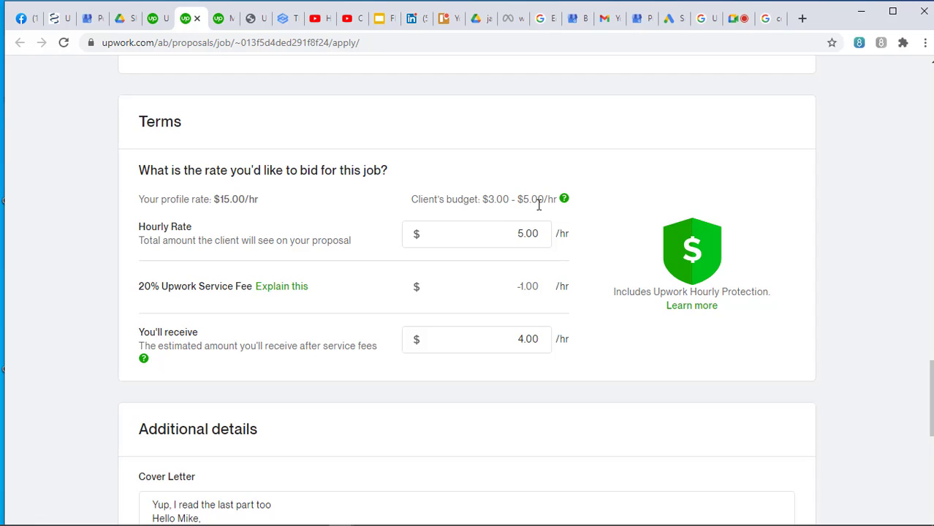
pyautogui.click(530, 233)
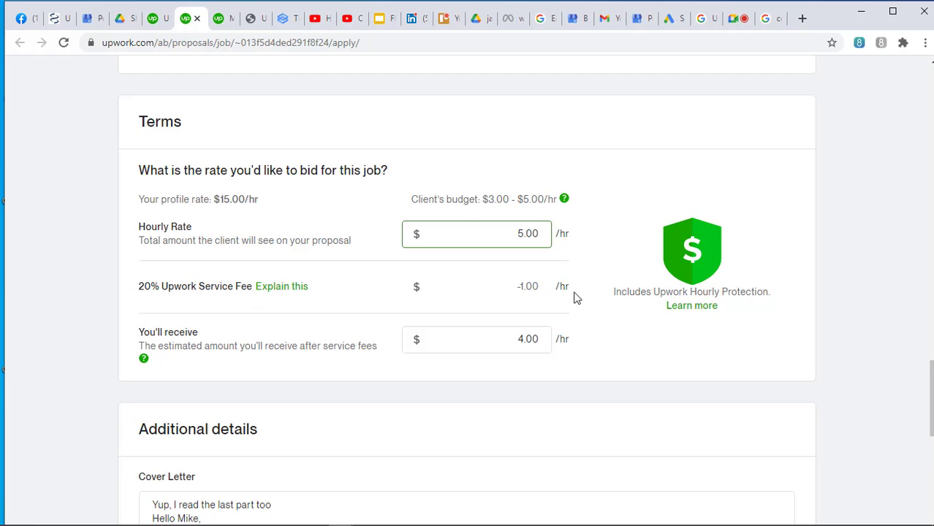
# Examine the estimated amount received after fees, the Cover Letter field and the Attachments upload area.
pyautogui.scroll(-1, 576, 296)
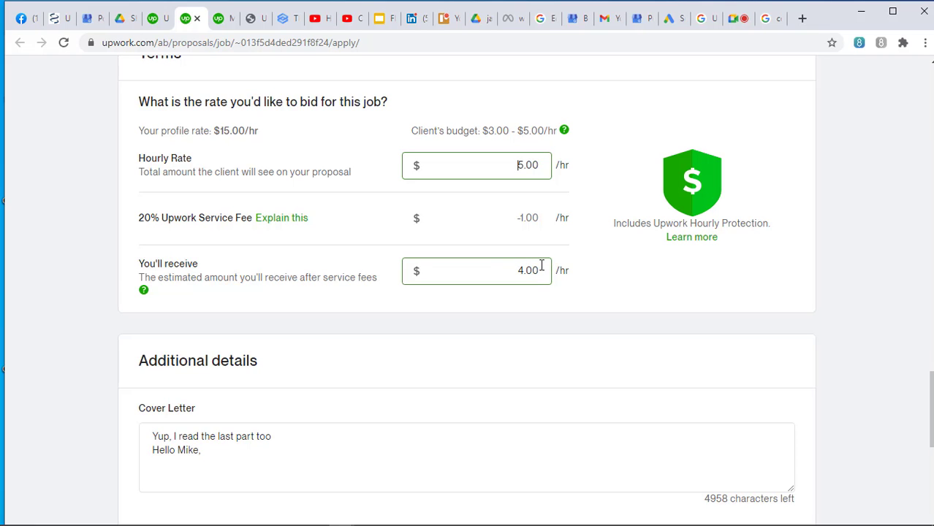
pyautogui.scroll(-2, 541, 265)
pyautogui.scroll(-1, 542, 267)
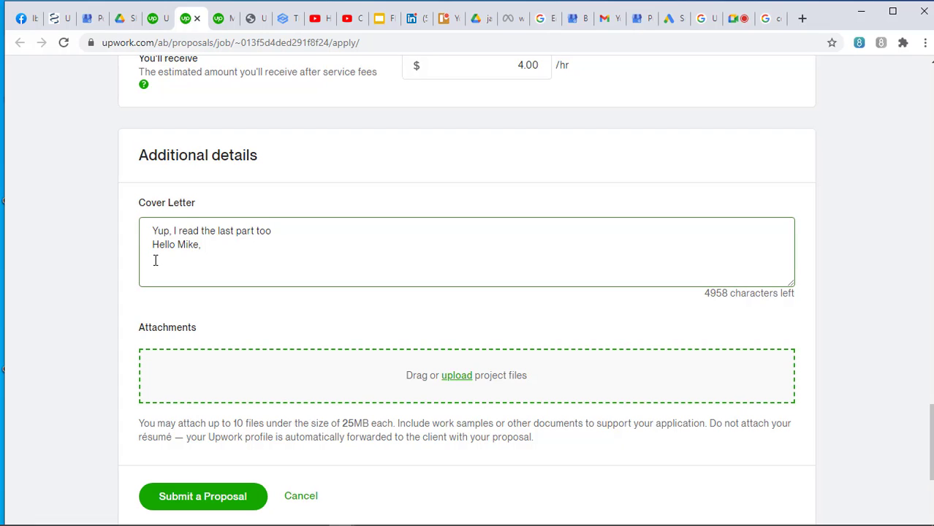
pyautogui.scroll(-1, 432, 256)
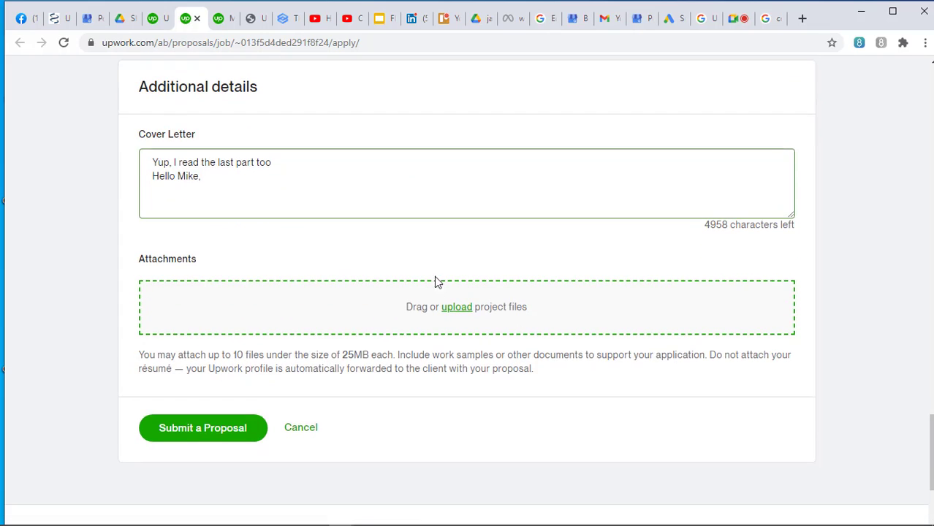
pyautogui.click(438, 289)
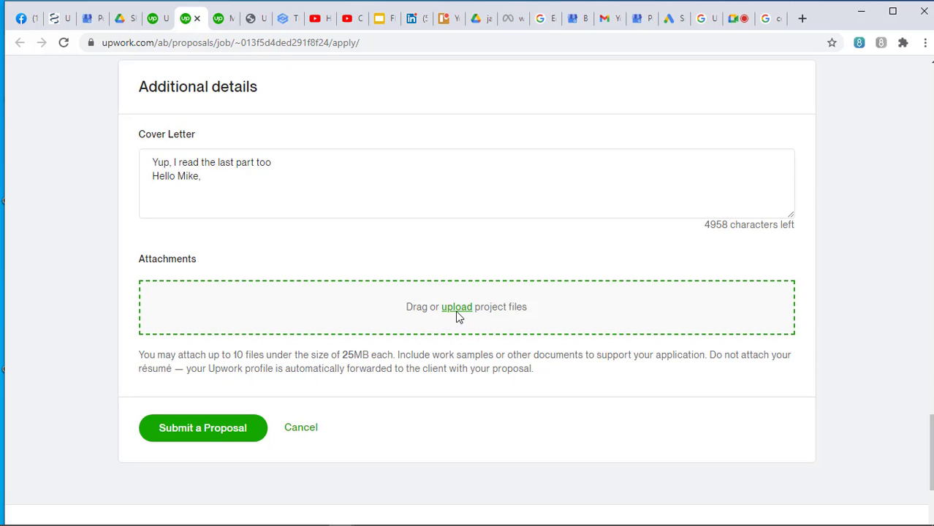
# Reread the job description, from what working with the client involves through the job duties and the interview process.
pyautogui.scroll(4, 407, 245)
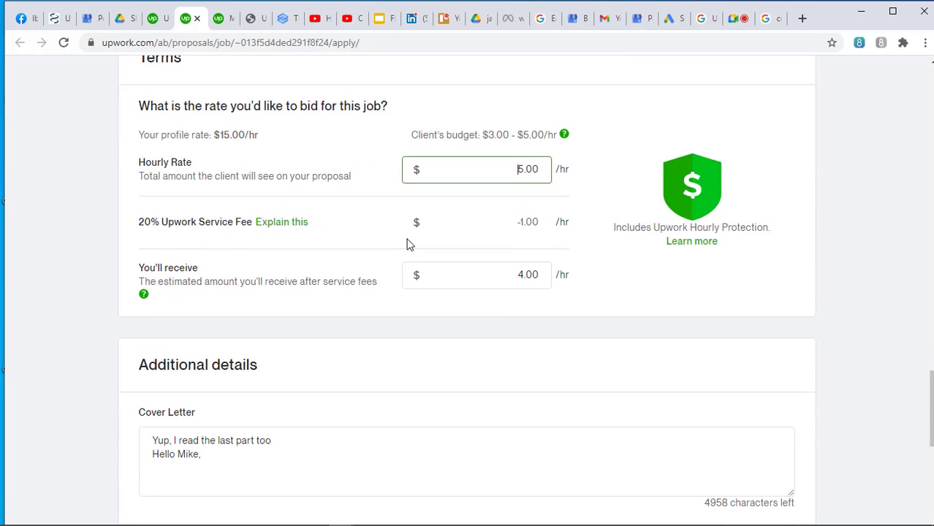
pyautogui.scroll(10, 409, 245)
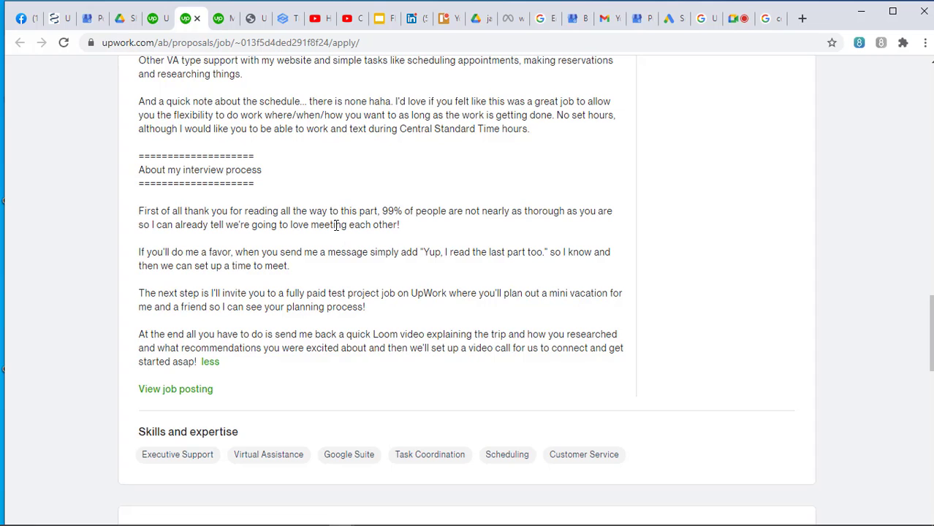
pyautogui.scroll(5, 422, 266)
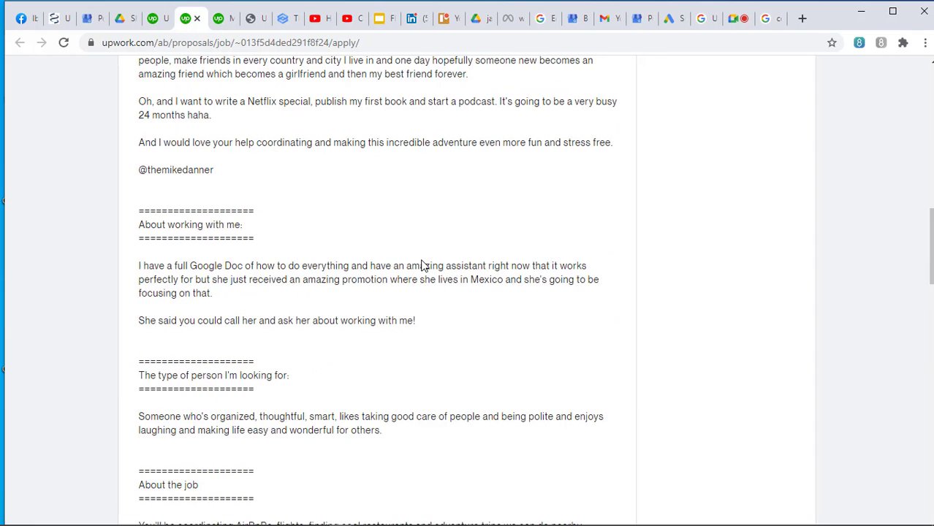
pyautogui.scroll(-2, 369, 314)
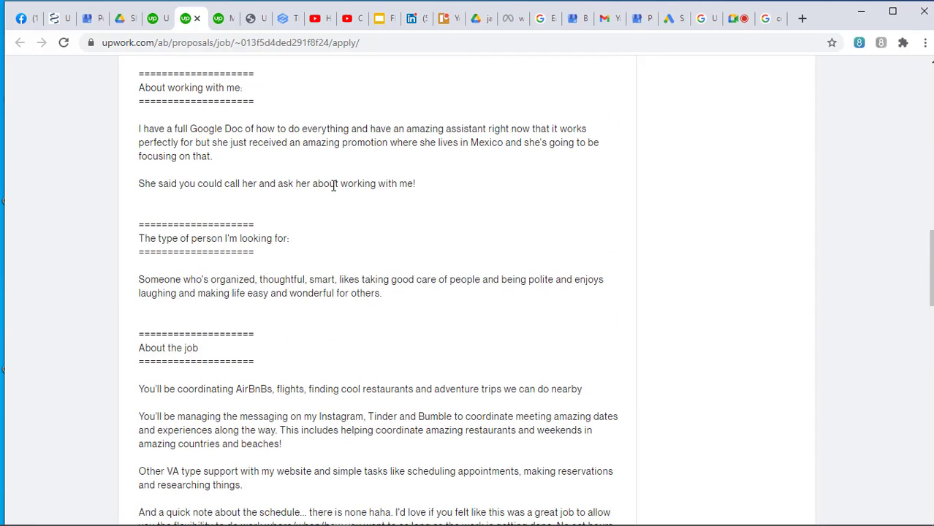
pyautogui.scroll(-1, 435, 188)
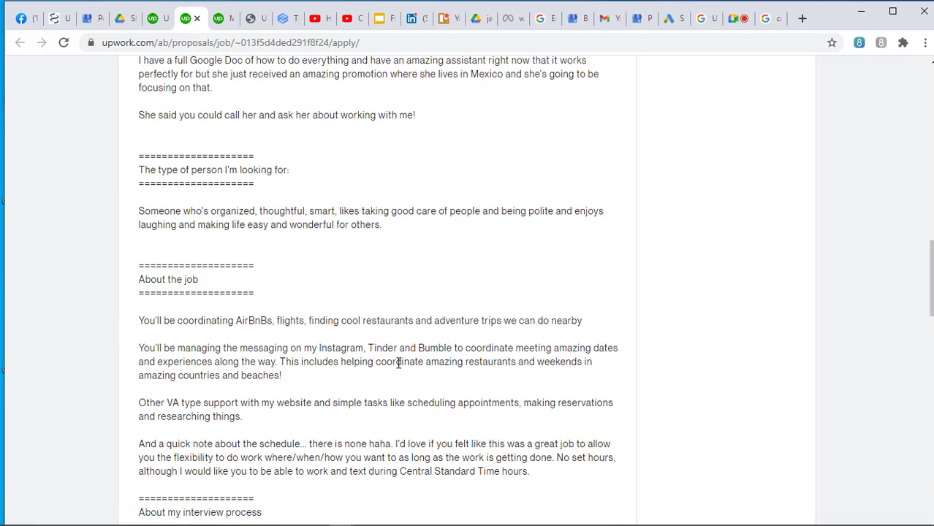
pyautogui.scroll(-2, 418, 348)
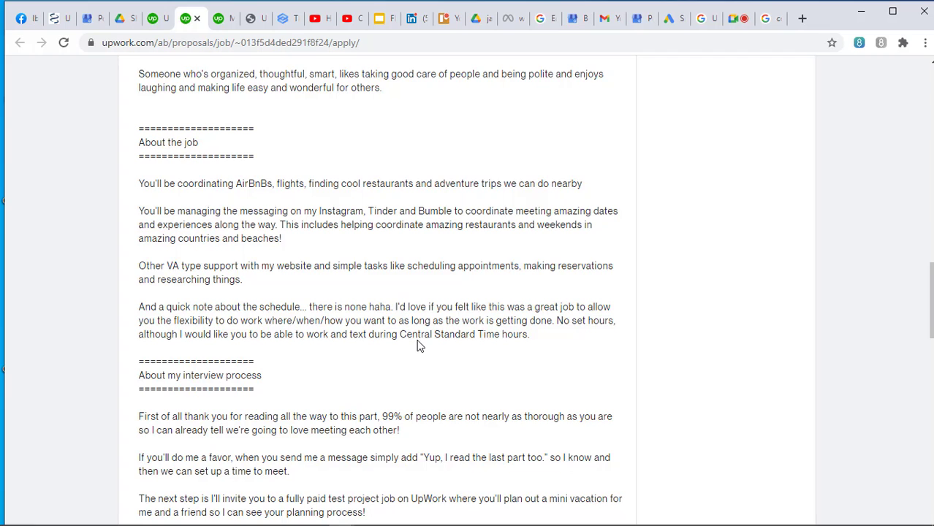
pyautogui.scroll(-9, 418, 364)
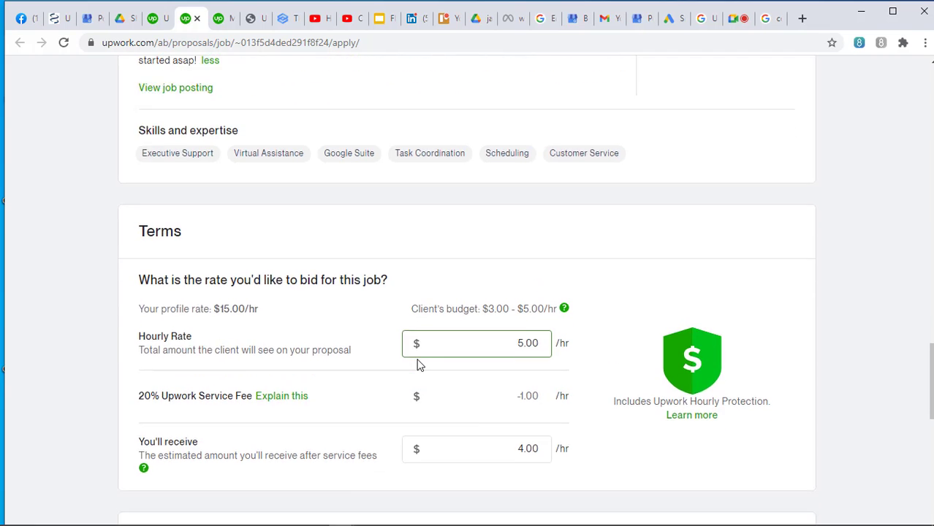
# Look over the Attachments area, the required skills and expertise, and the bid terms of the proposal.
pyautogui.scroll(-5, 418, 364)
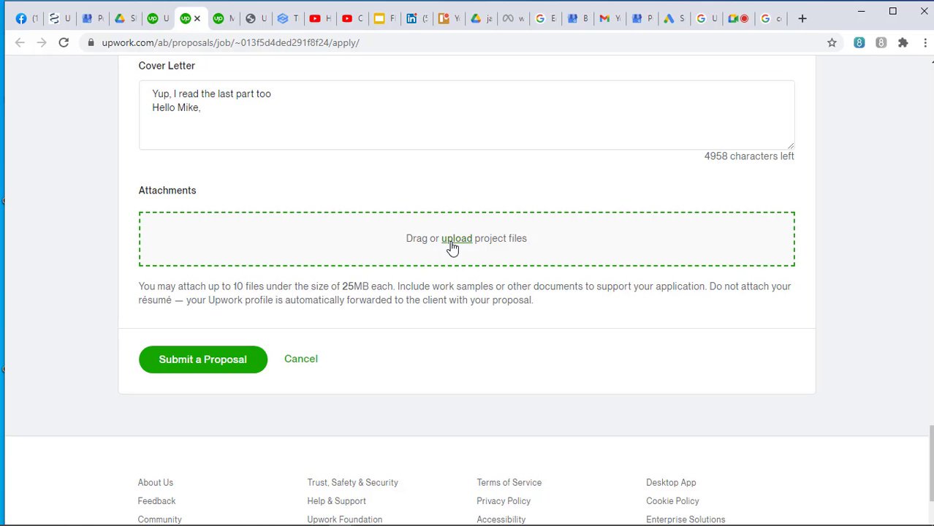
pyautogui.scroll(6, 452, 247)
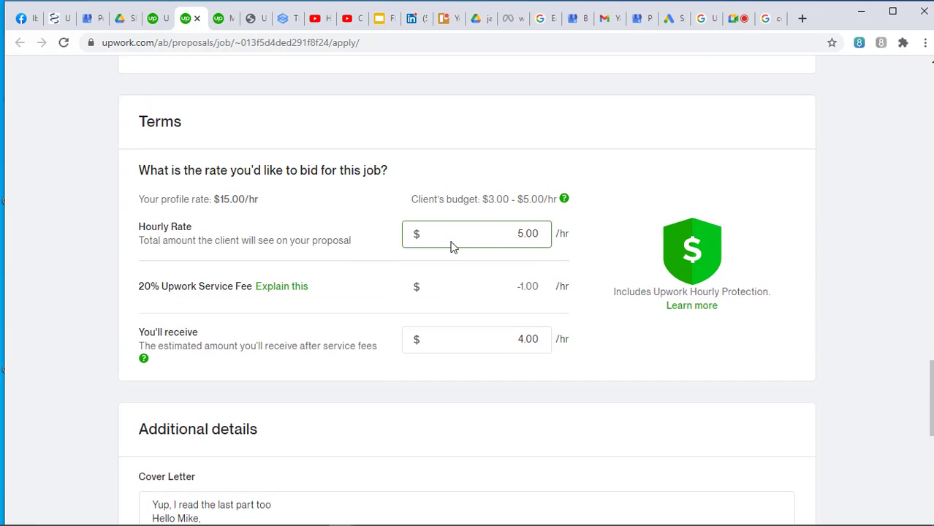
pyautogui.scroll(3, 451, 241)
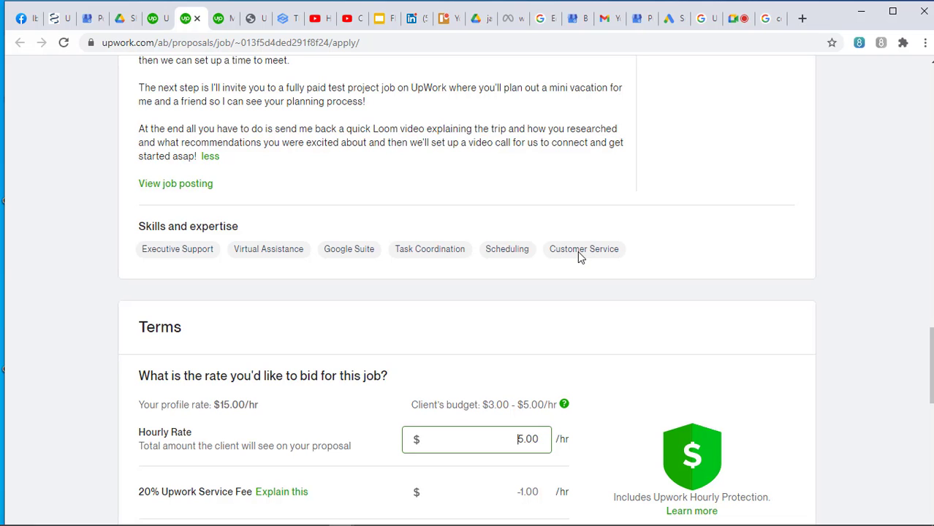
pyautogui.scroll(-5, 579, 430)
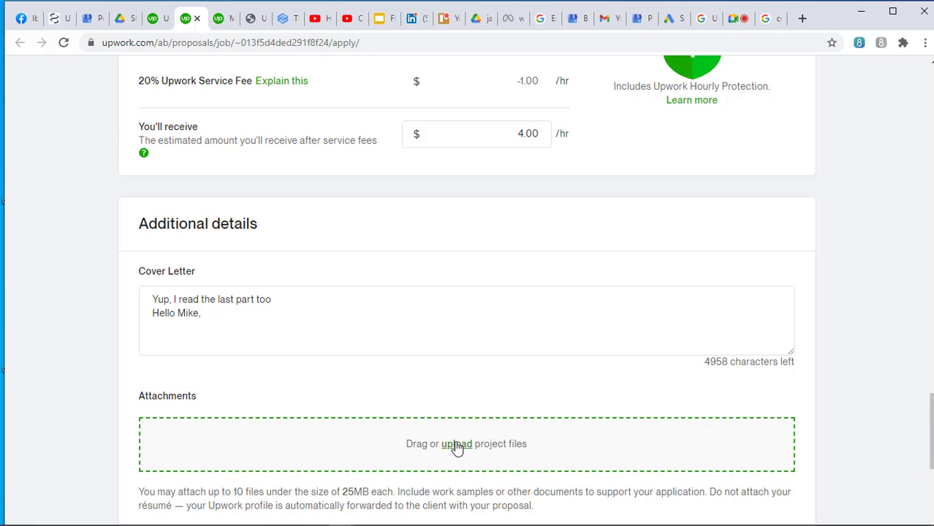
pyautogui.scroll(-2, 457, 448)
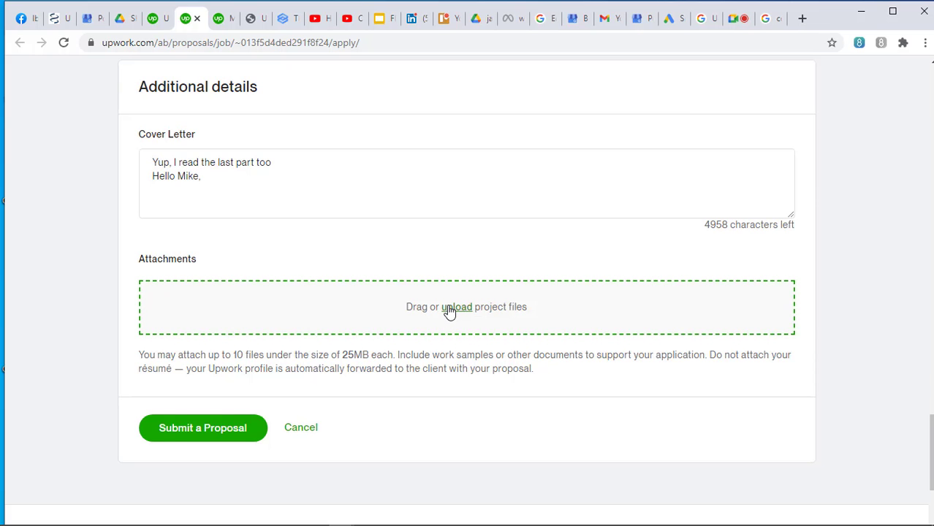
pyautogui.scroll(3, 449, 312)
pyautogui.scroll(1, 449, 310)
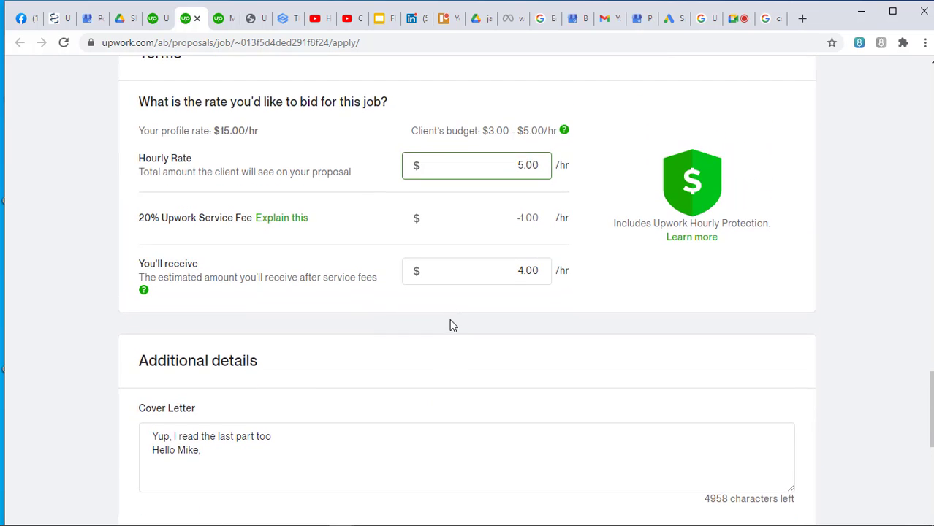
# Review the proposal form's bid terms, Cover Letter and Attachments area, including the Job details above them.
pyautogui.scroll(-4, 450, 323)
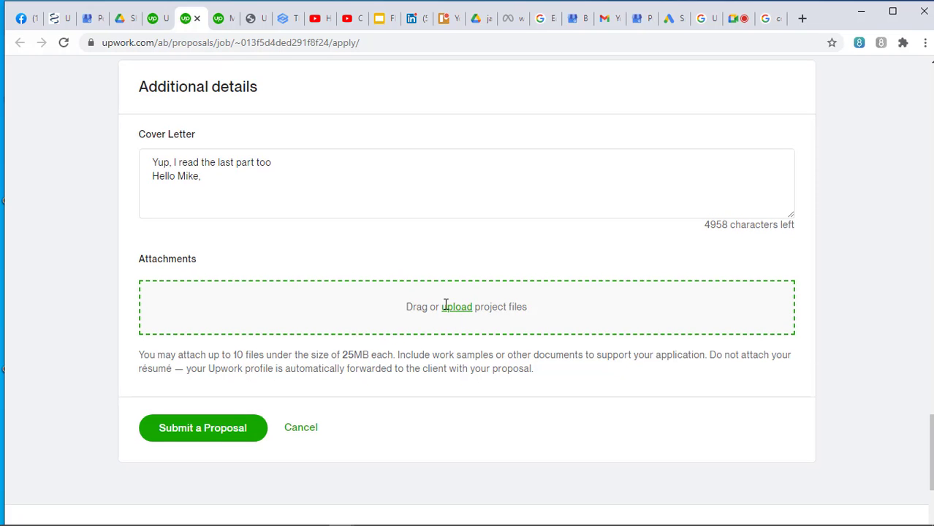
pyautogui.scroll(2, 453, 314)
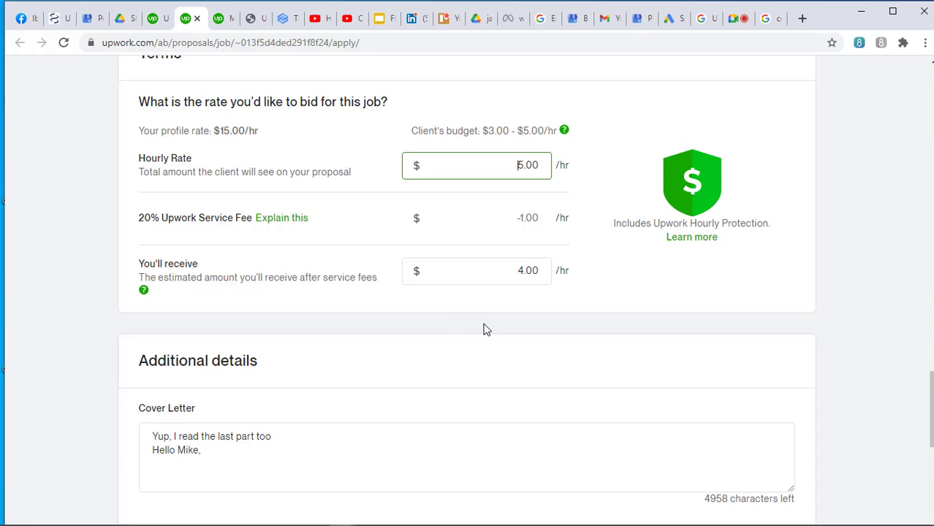
pyautogui.scroll(1, 482, 327)
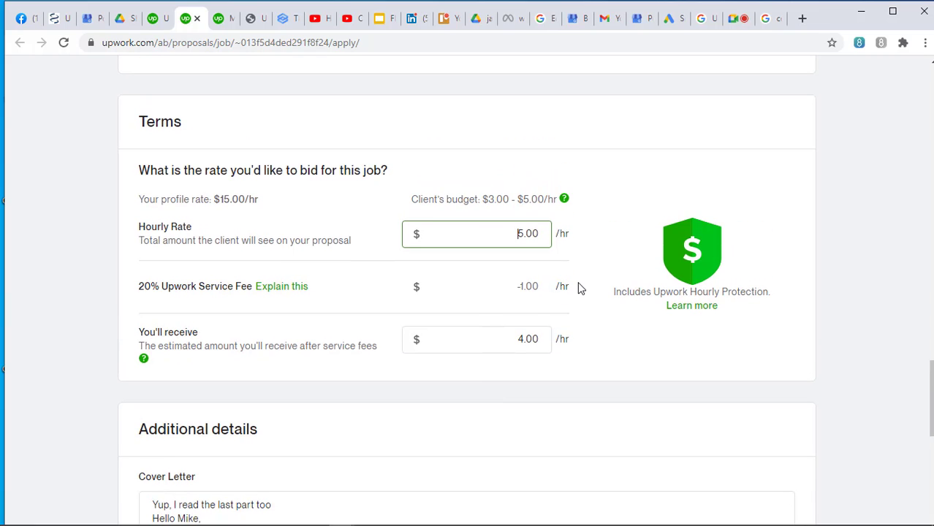
pyautogui.scroll(-3, 579, 288)
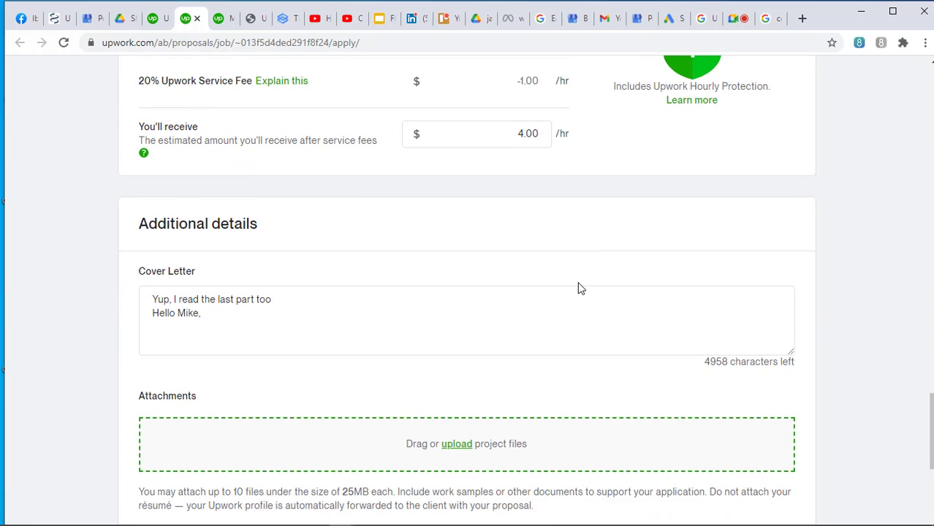
pyautogui.scroll(-3, 579, 289)
pyautogui.scroll(6, 528, 298)
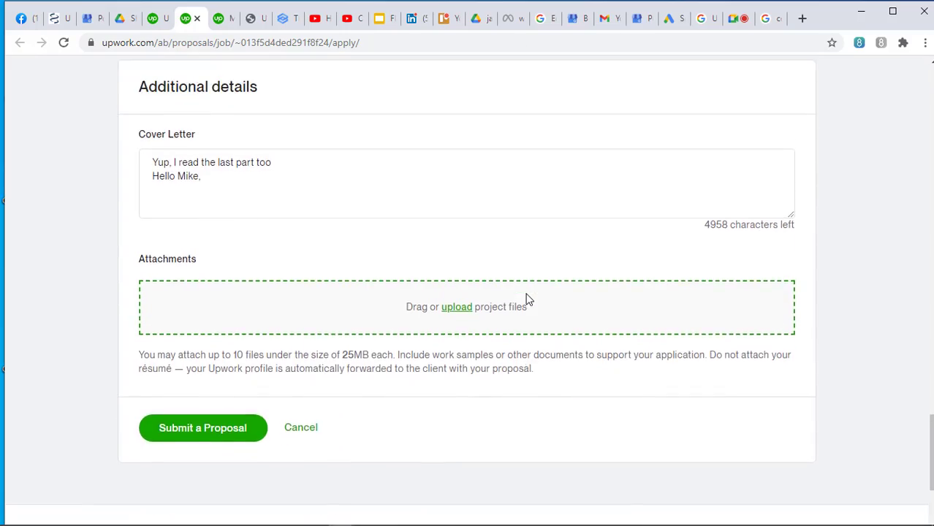
pyautogui.scroll(8, 528, 298)
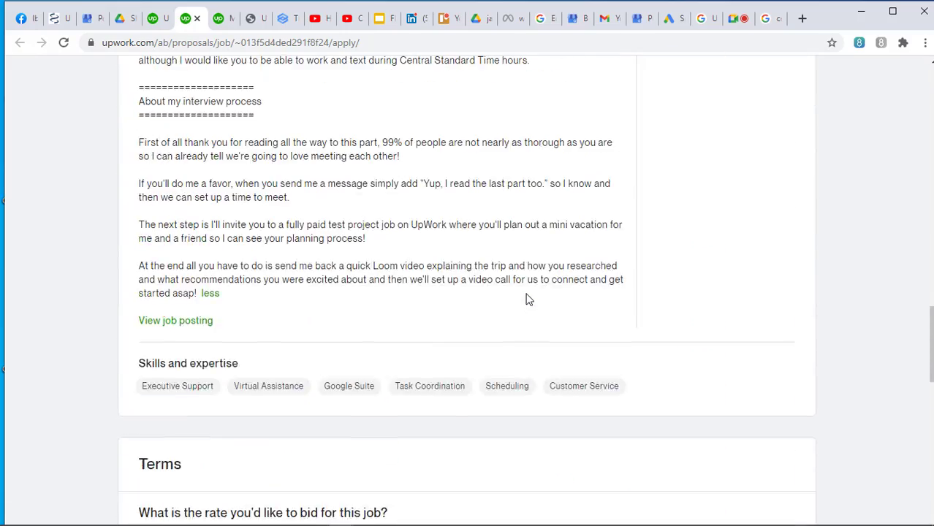
pyautogui.scroll(15, 528, 298)
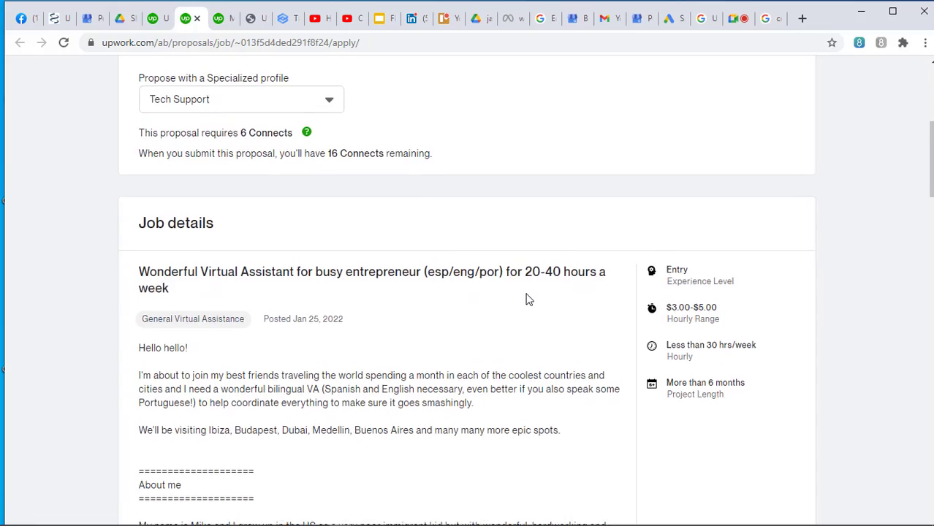
pyautogui.scroll(-7, 529, 299)
pyautogui.scroll(-20, 529, 299)
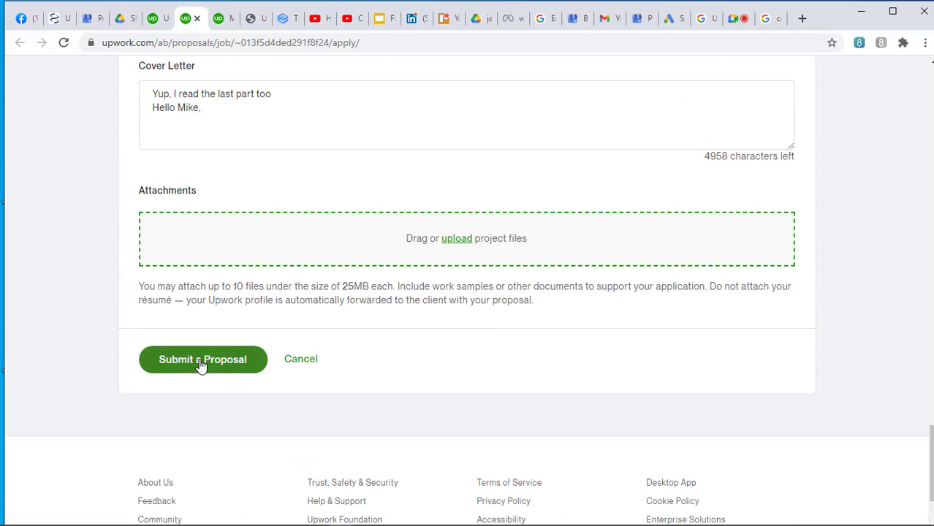
# Check the interview instructions and required skills against the opening lines of the Cover Letter.
pyautogui.scroll(3, 622, 253)
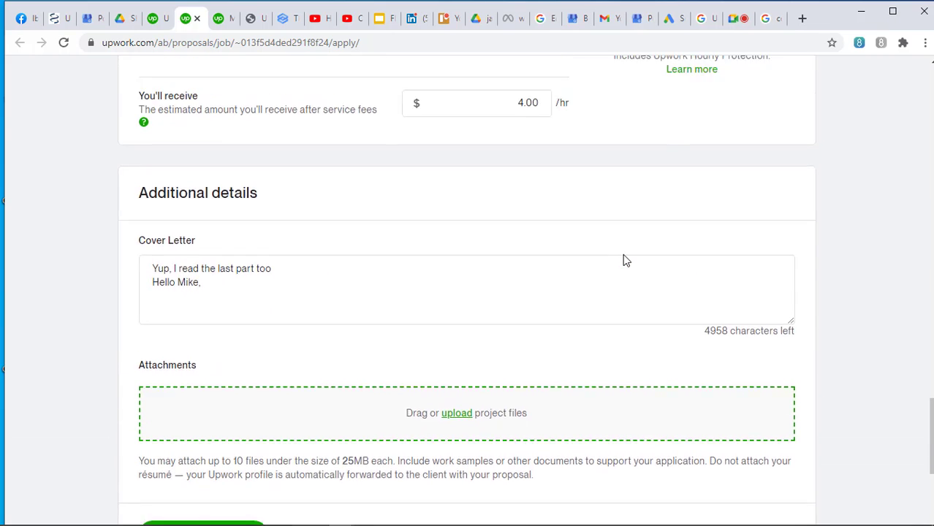
pyautogui.scroll(5, 625, 261)
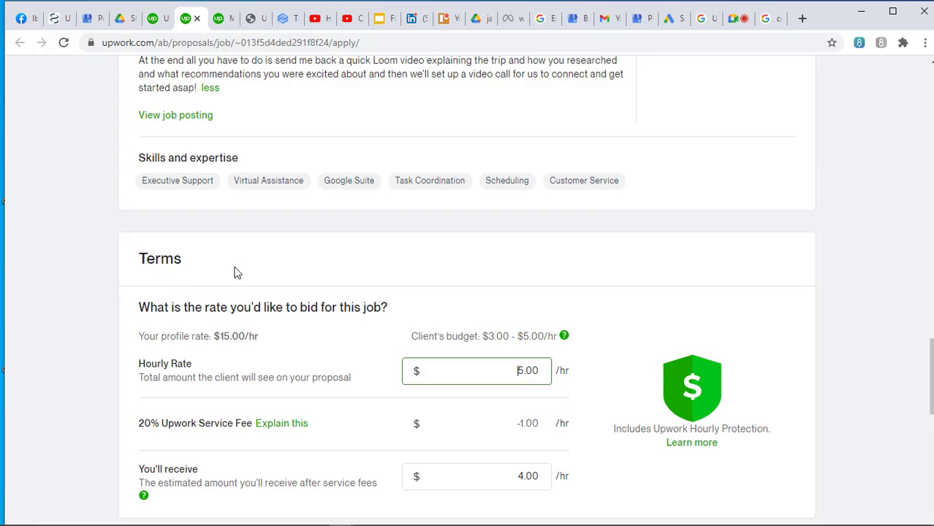
pyautogui.scroll(2, 298, 267)
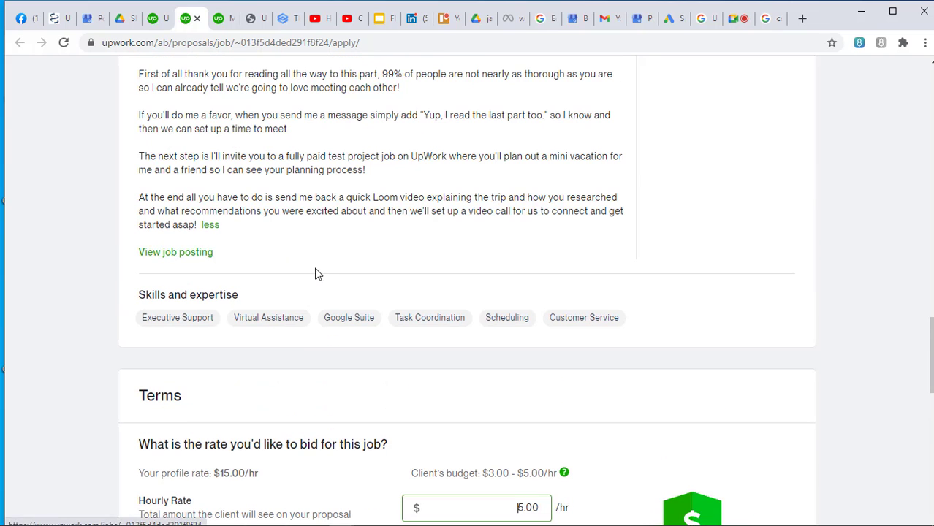
pyautogui.scroll(-9, 338, 276)
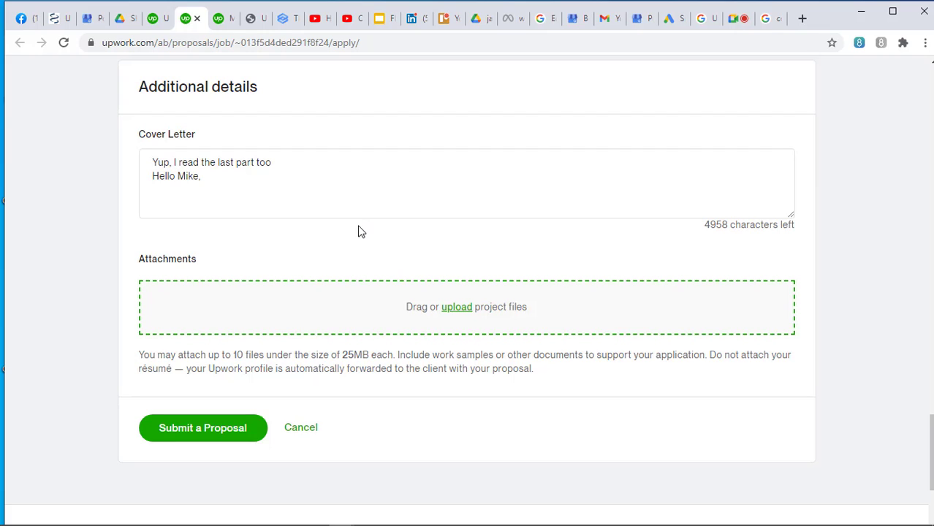
pyautogui.click(158, 198)
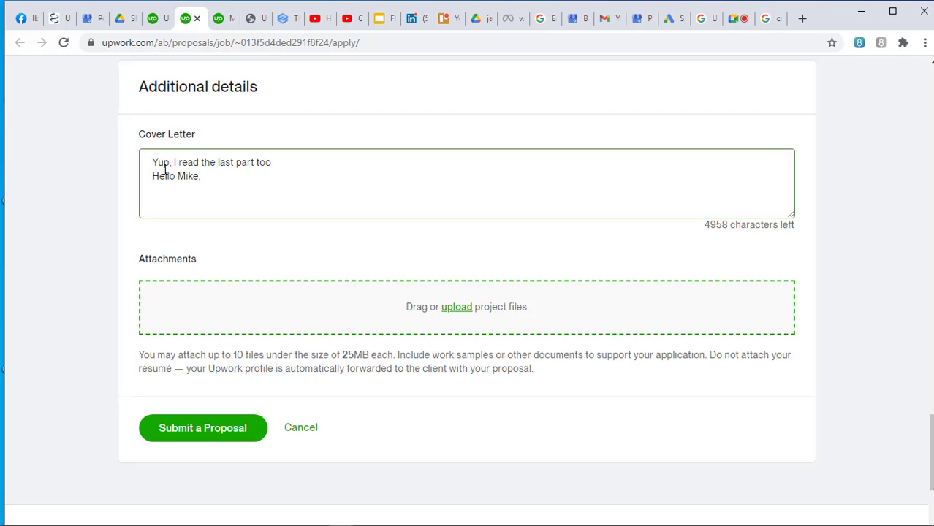
pyautogui.click(242, 228)
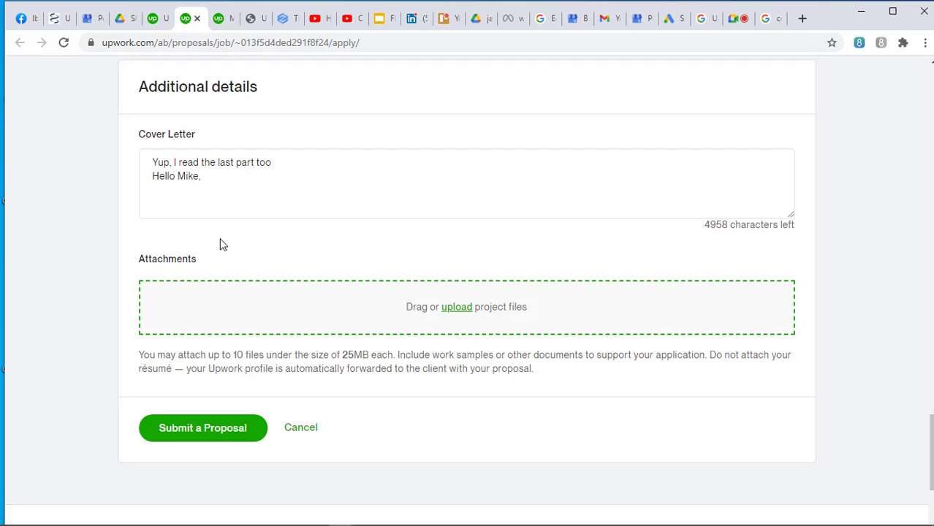
pyautogui.click(276, 190)
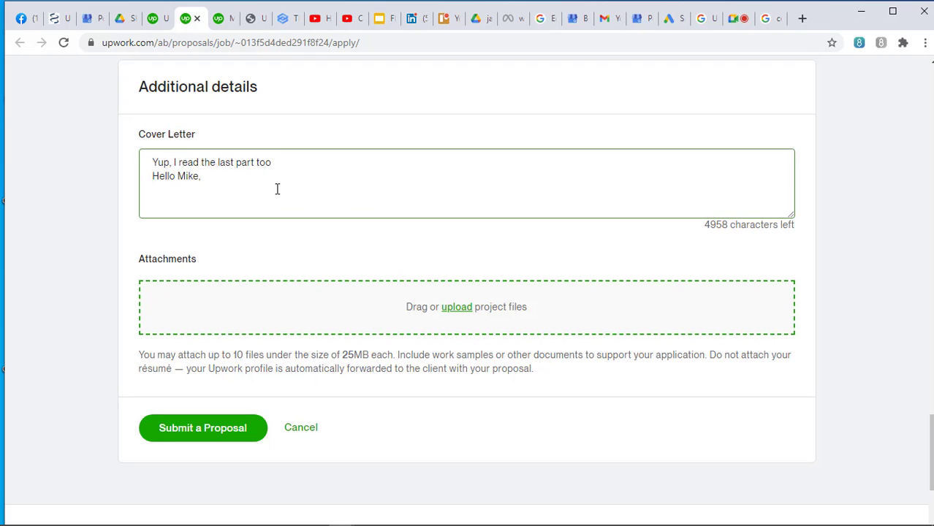
pyautogui.click(255, 272)
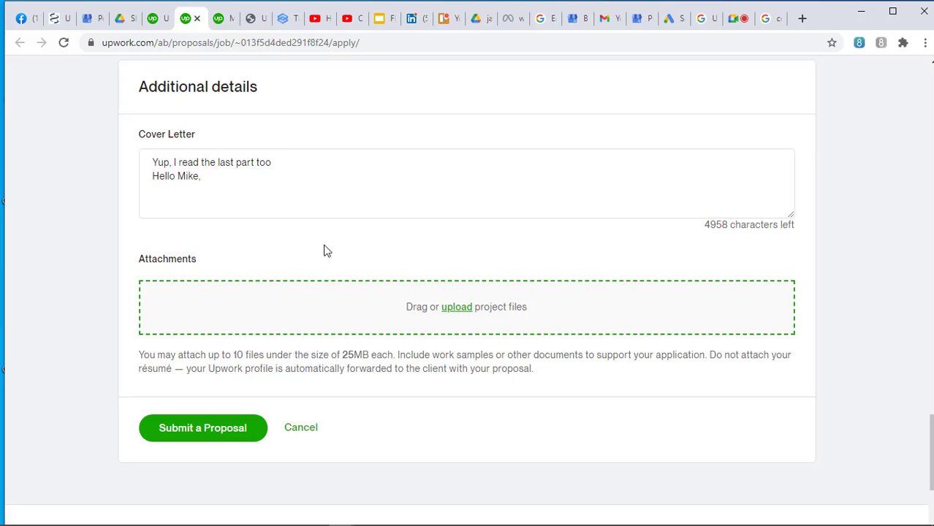
# Reread the client's working arrangements and interview process, and look over the hourly bid terms.
pyautogui.scroll(2, 366, 247)
pyautogui.scroll(15, 368, 250)
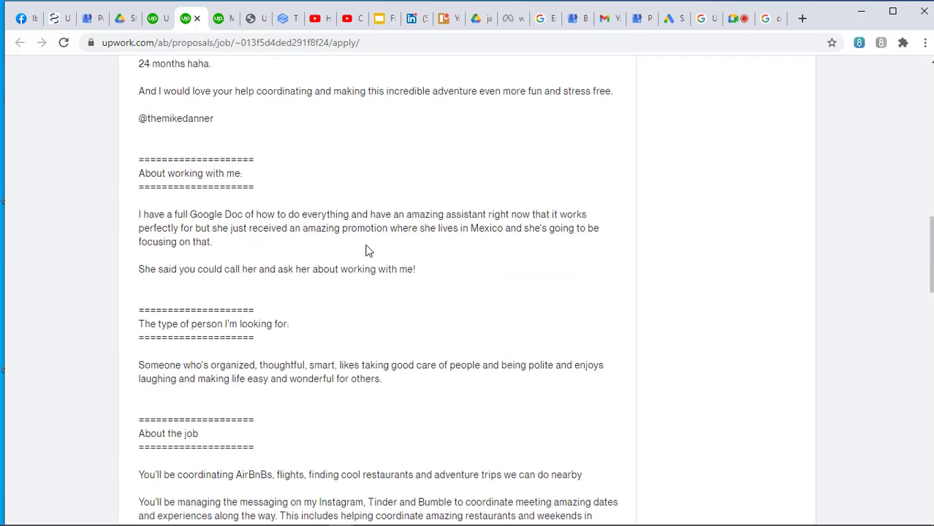
pyautogui.scroll(-12, 367, 250)
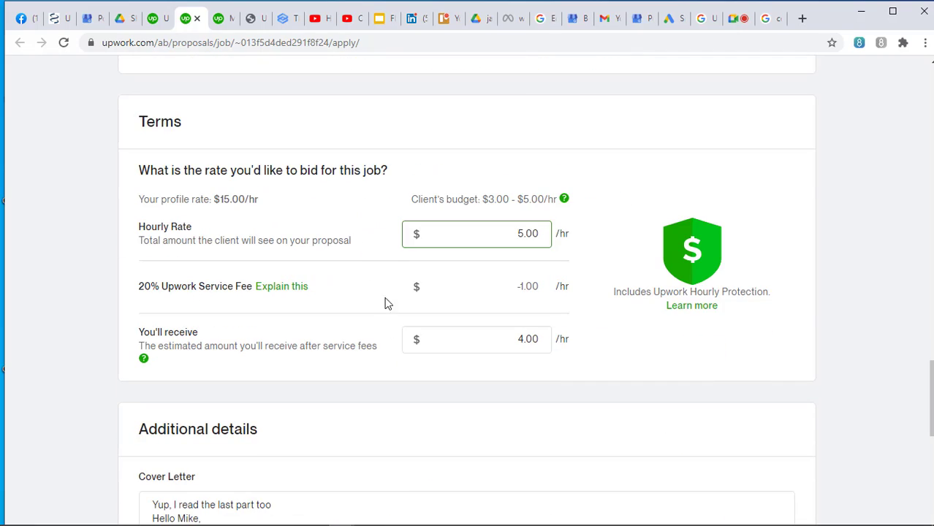
pyautogui.scroll(-4, 379, 358)
pyautogui.scroll(3, 376, 266)
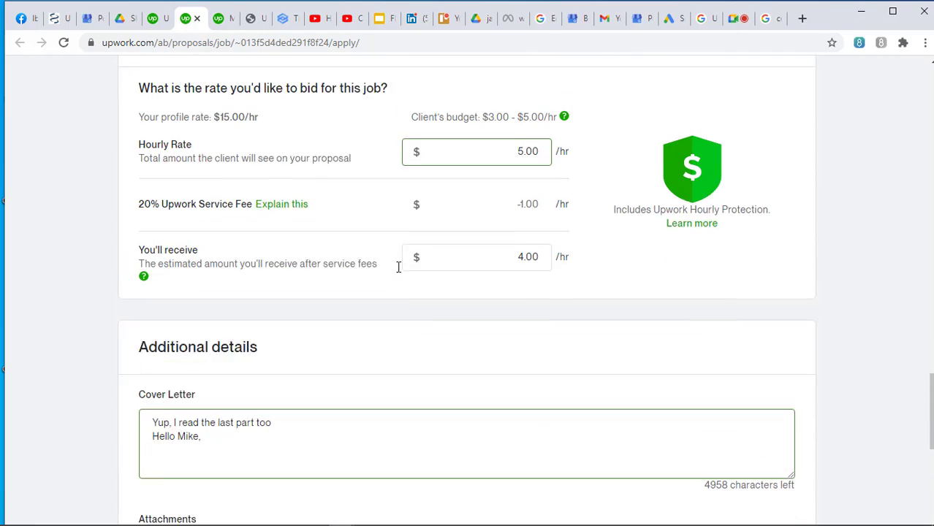
pyautogui.scroll(-5, 403, 269)
pyautogui.scroll(8, 402, 267)
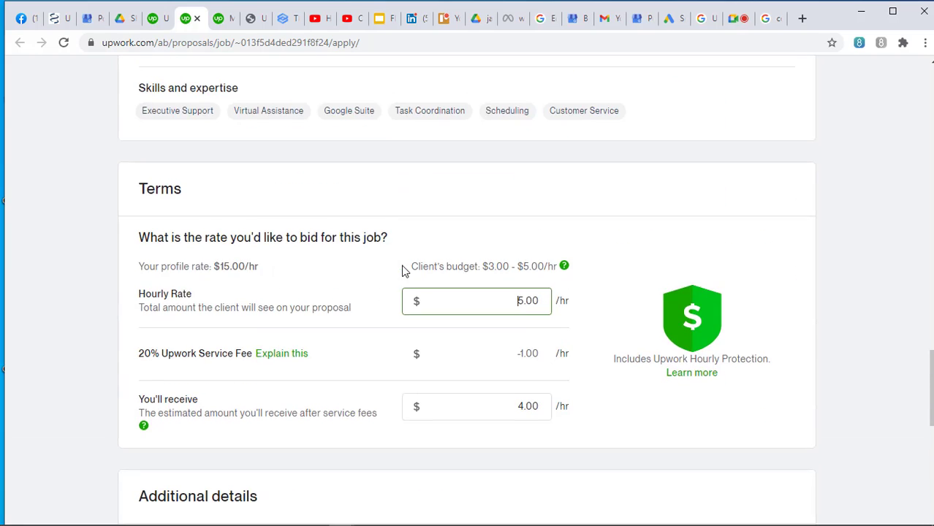
pyautogui.scroll(3, 403, 272)
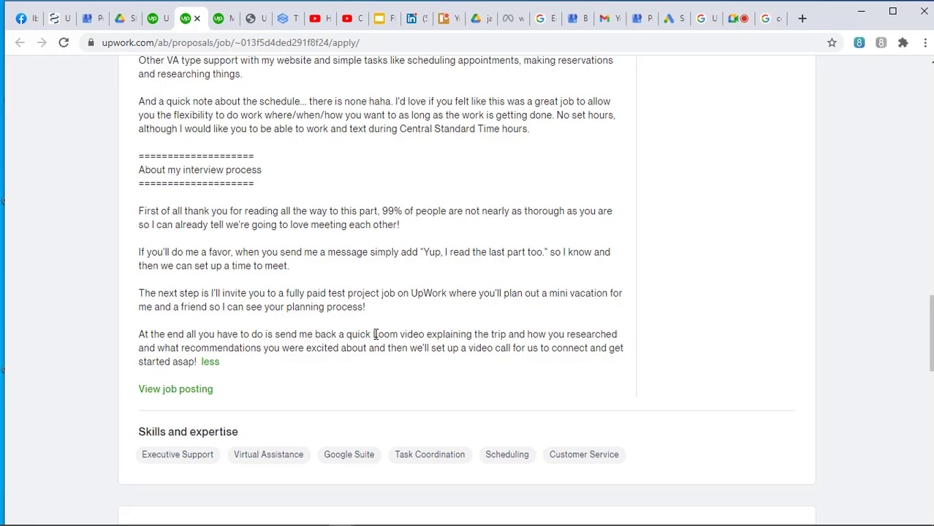
# Examine the Additional details, interview process and bid terms, ending with the preferred qualifications notice and Proposal settings.
pyautogui.scroll(-10, 375, 334)
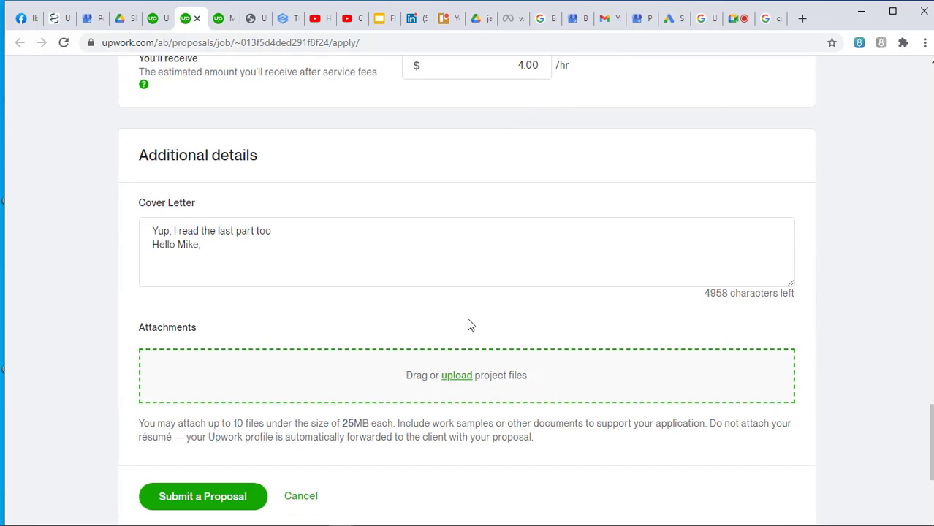
pyautogui.scroll(5, 467, 318)
pyautogui.scroll(3, 469, 324)
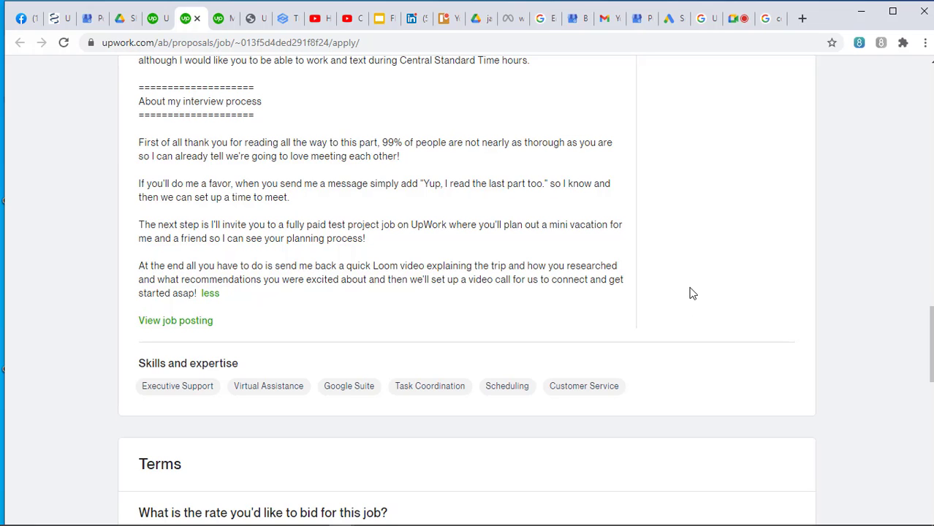
pyautogui.scroll(-8, 692, 293)
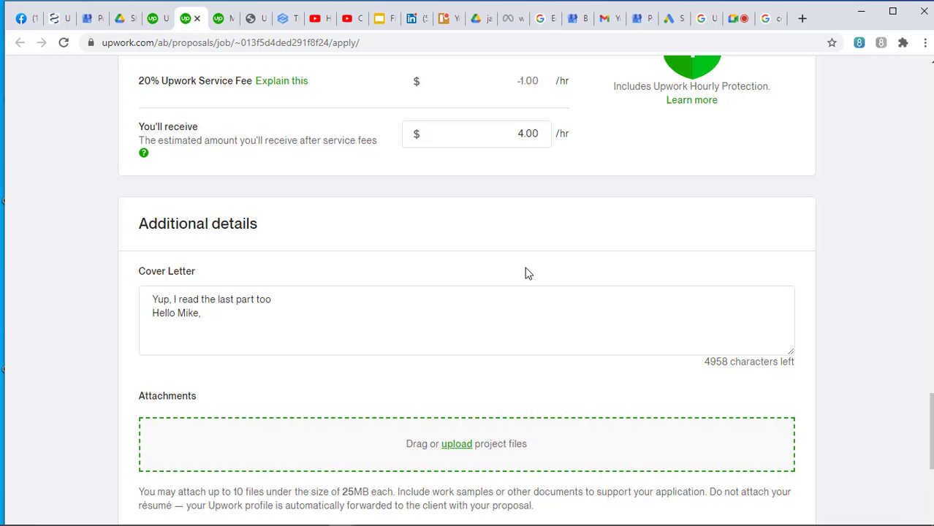
pyautogui.scroll(1, 525, 273)
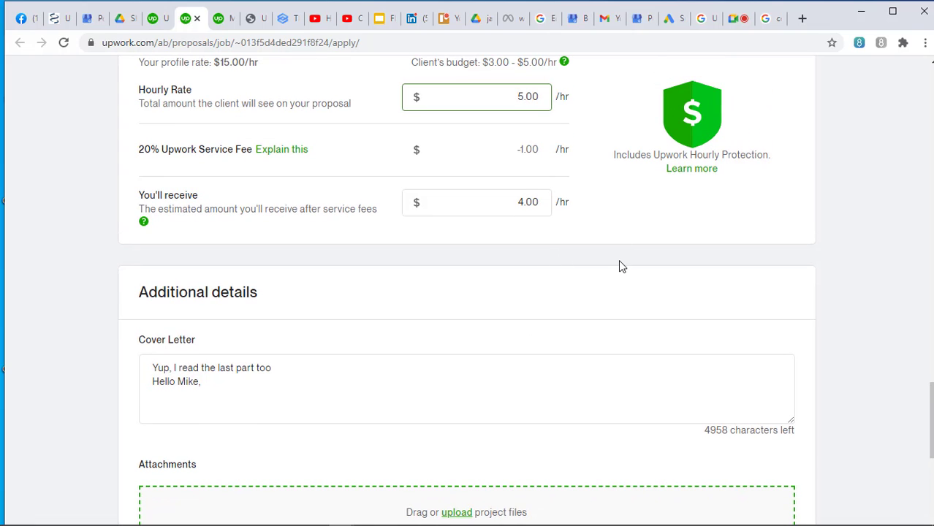
pyautogui.scroll(2, 619, 263)
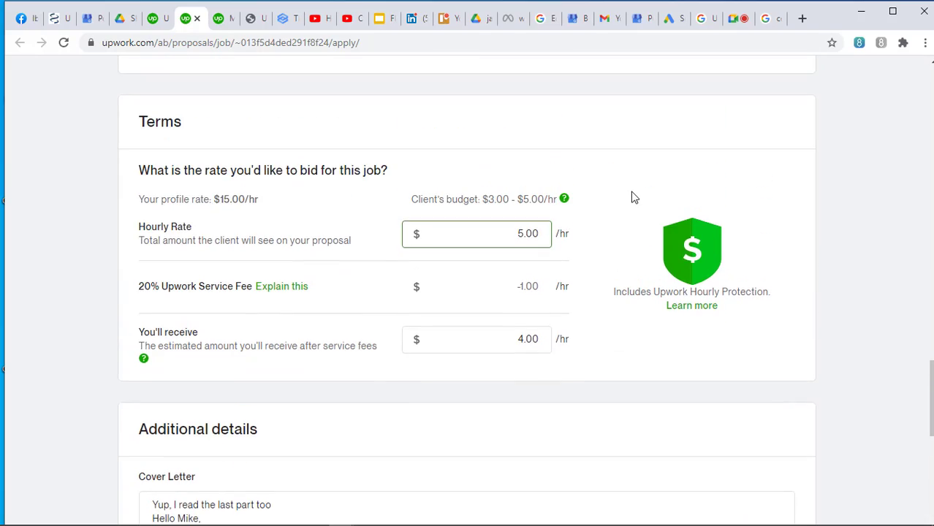
pyautogui.scroll(12, 633, 197)
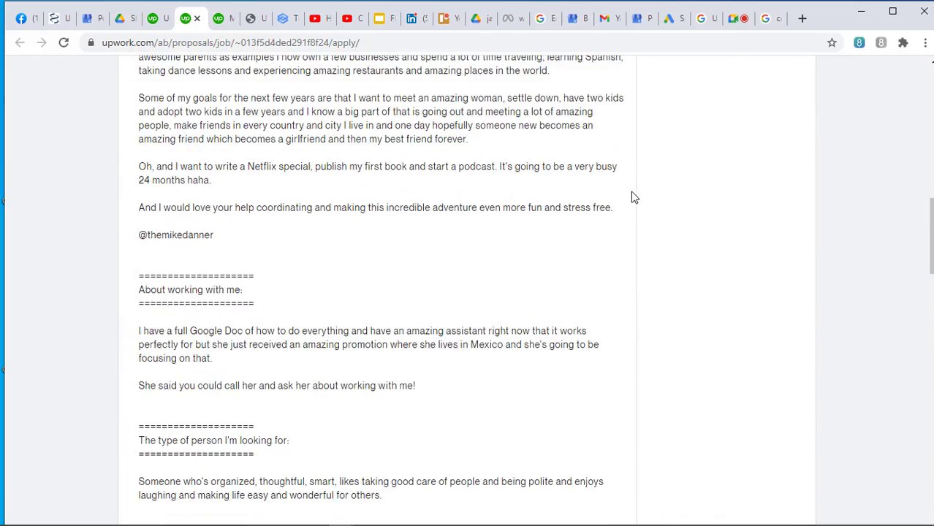
pyautogui.scroll(10, 633, 198)
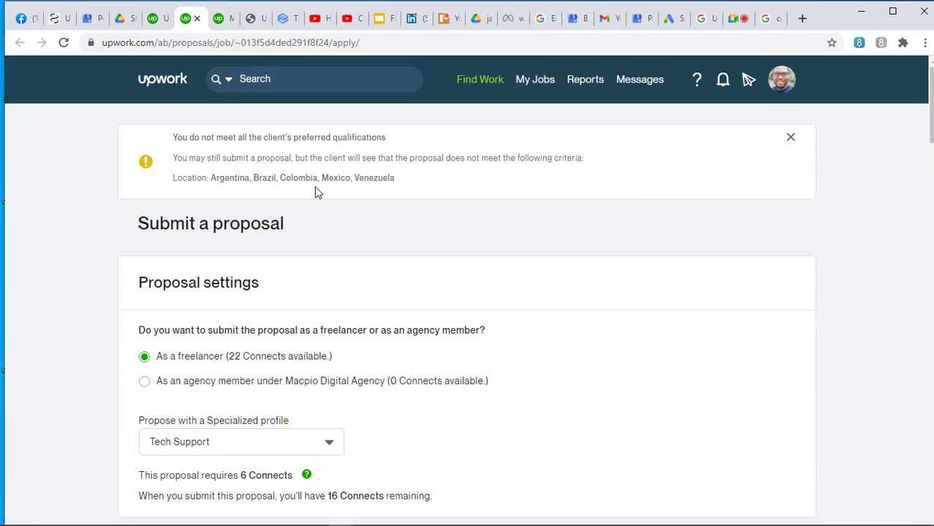
# Switch to the job feed, view the details of the Wonderful Virtual Assistant posting and return to the Most Recent list.
pyautogui.moveTo(462, 83)
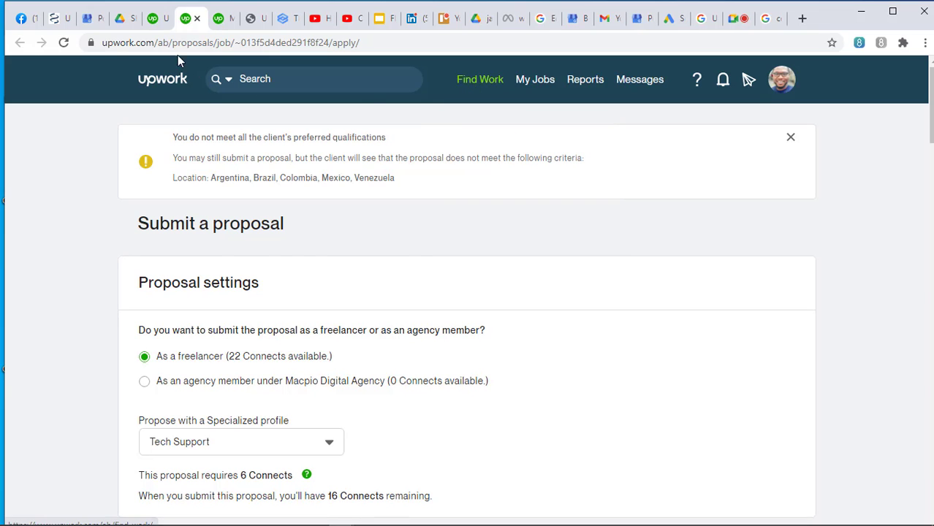
pyautogui.click(155, 20)
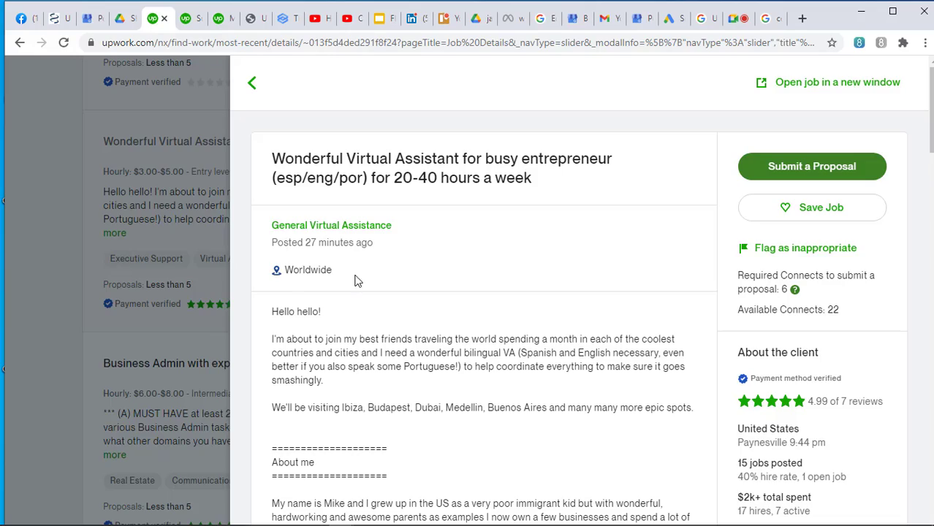
pyautogui.press('Escape')
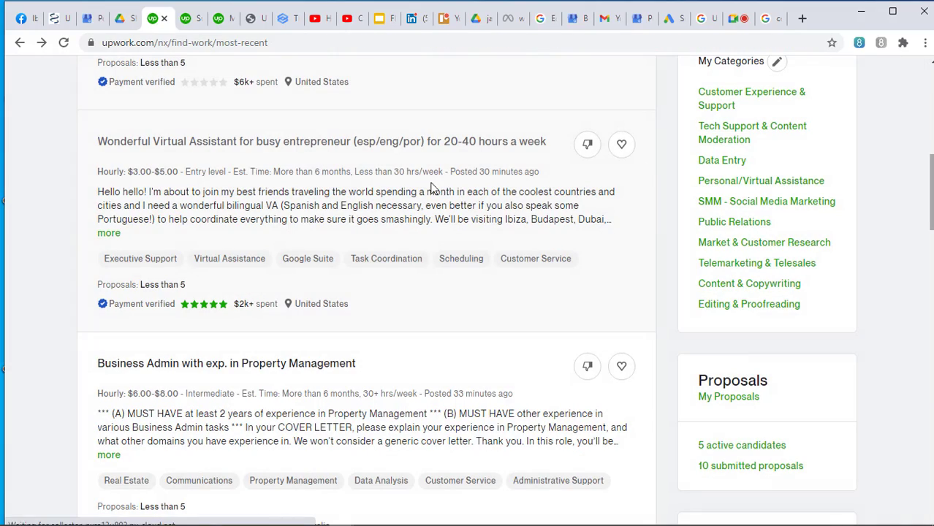
pyautogui.click(500, 173)
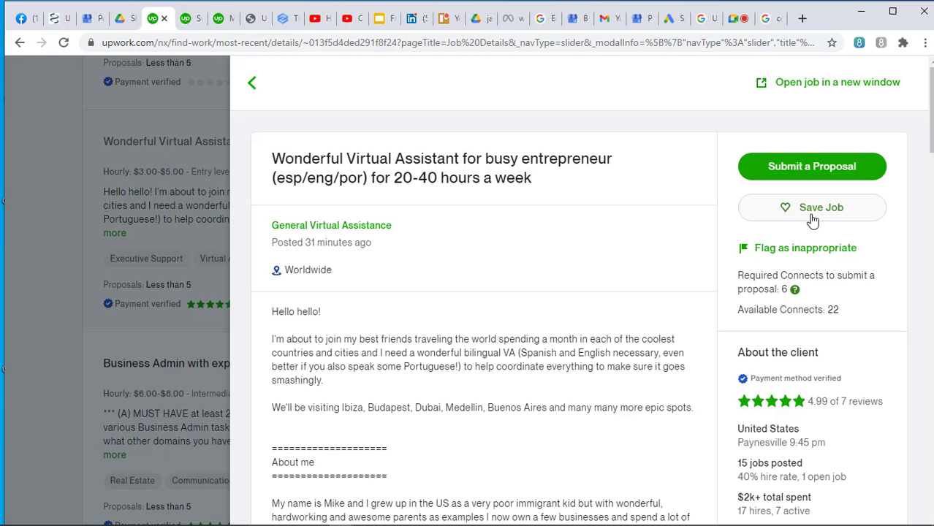
pyautogui.click(208, 304)
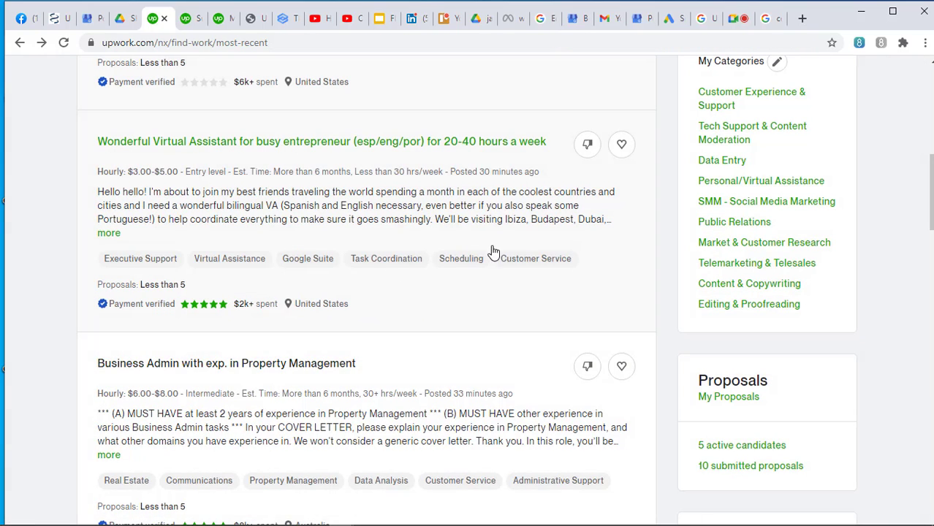
# Search the Upwork job listings for "discord".
pyautogui.scroll(1, 515, 337)
pyautogui.scroll(2, 514, 337)
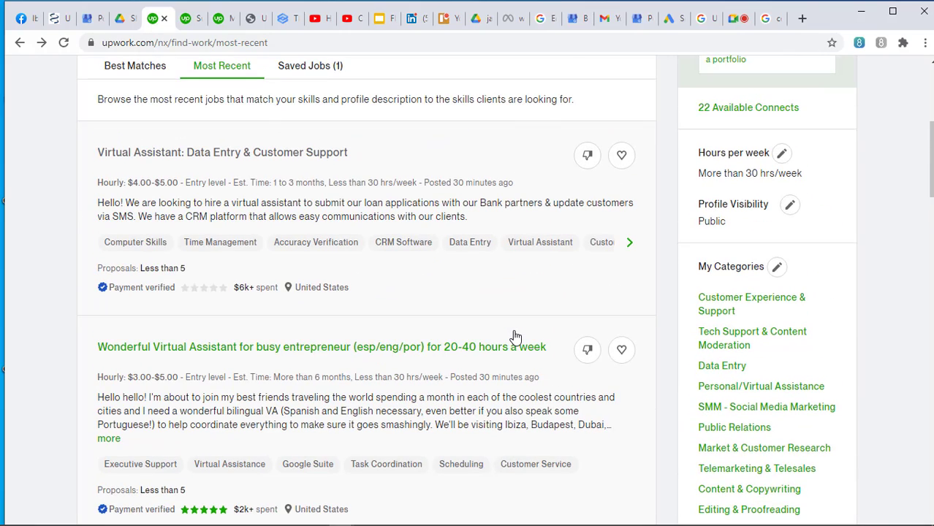
pyautogui.scroll(2, 514, 337)
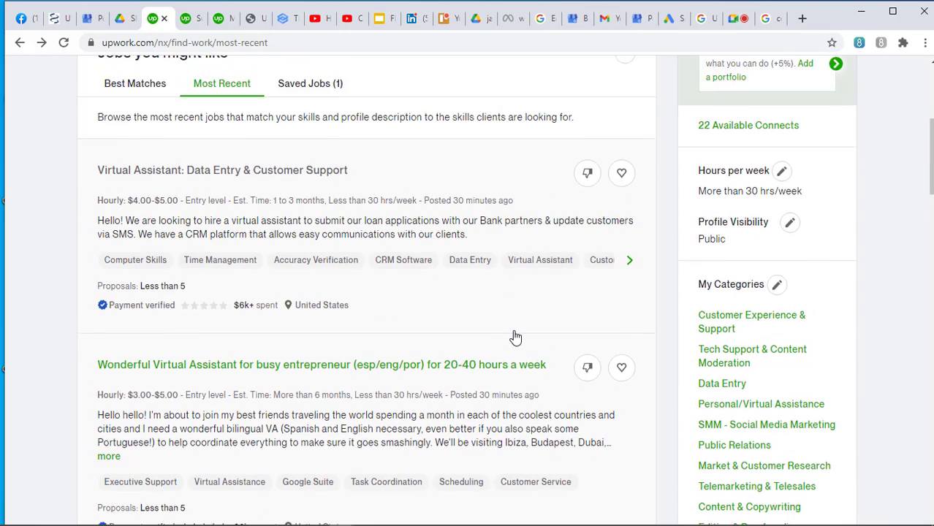
pyautogui.scroll(2, 514, 337)
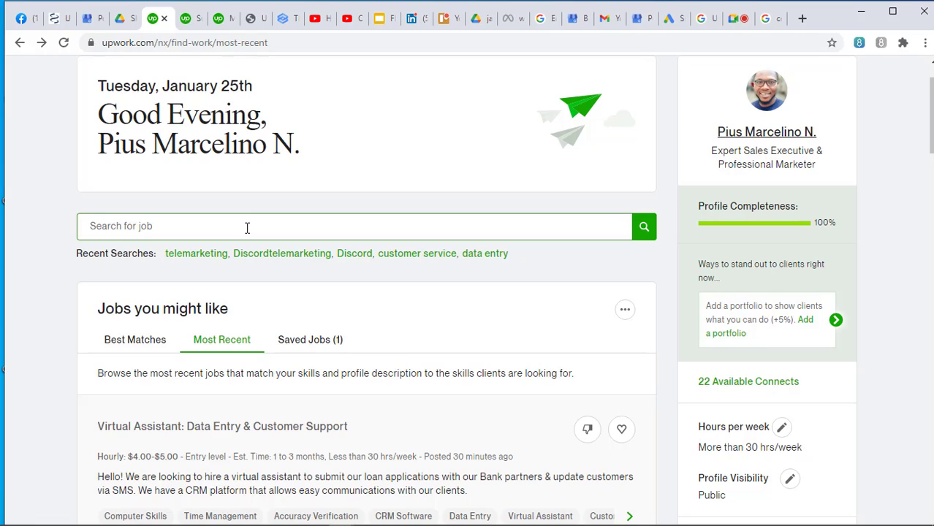
pyautogui.click(224, 230)
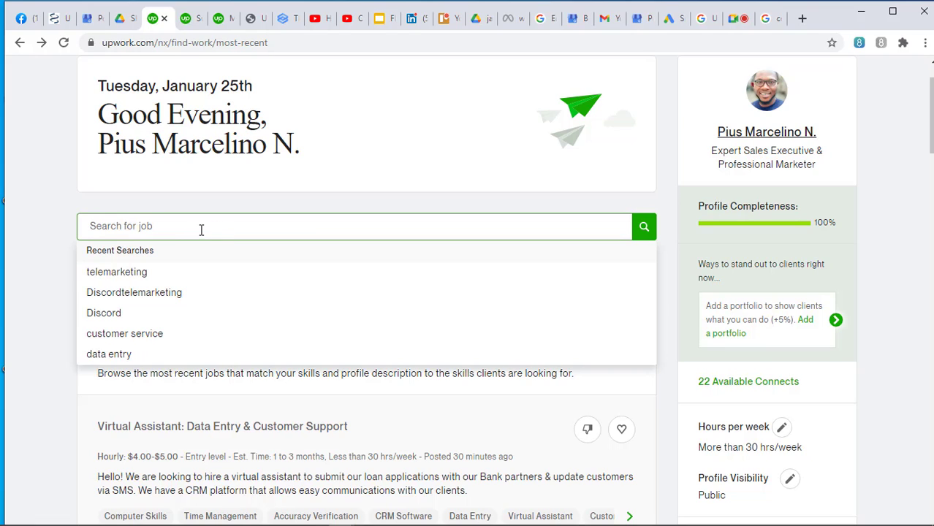
pyautogui.write('discord')
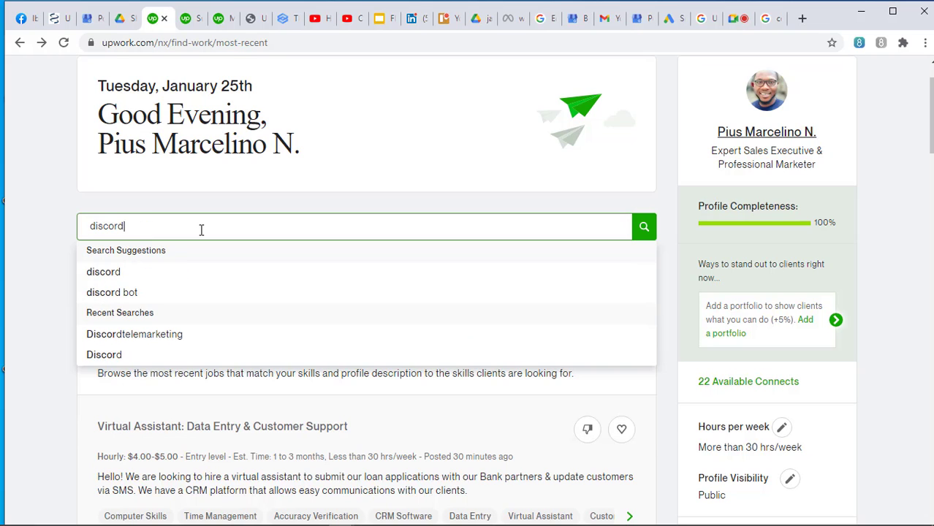
pyautogui.press('Return')
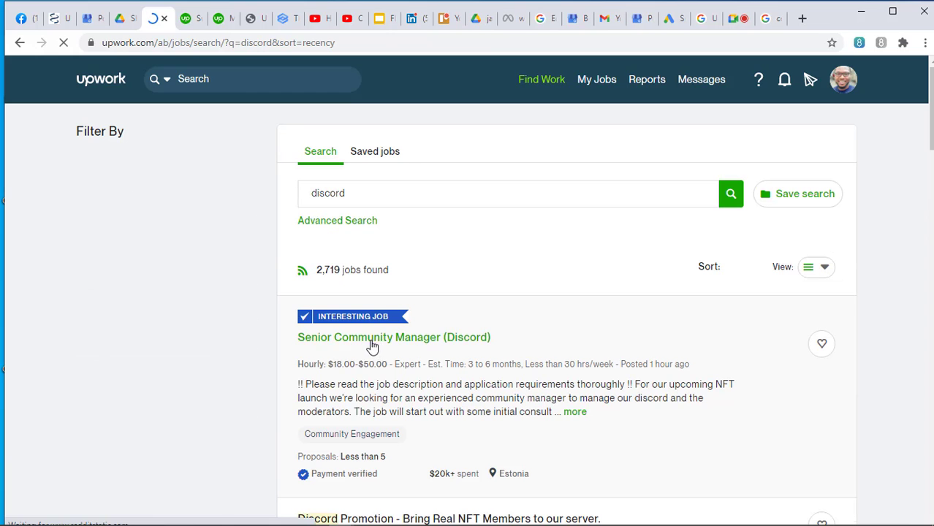
# Browse the newest Discord job listings, checking their titles, pay rates, proposal ranges and client details.
pyautogui.scroll(-1, 491, 251)
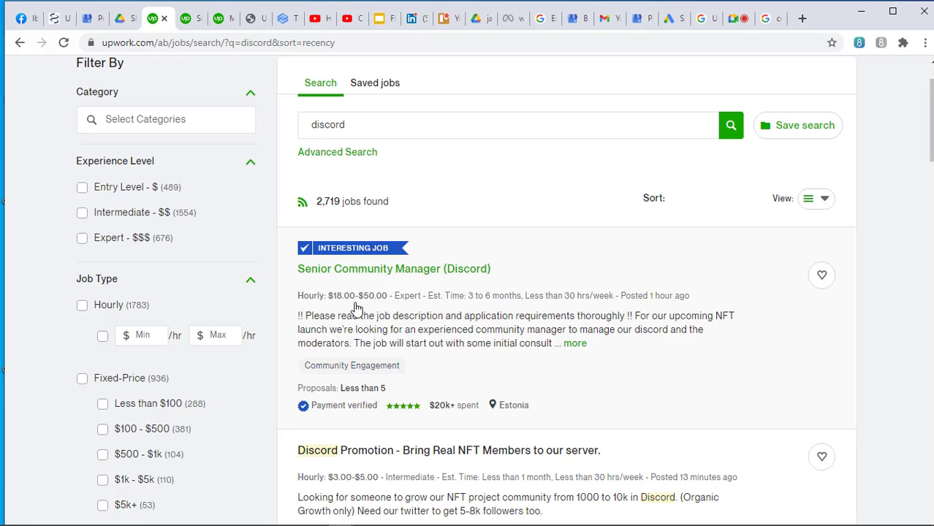
pyautogui.scroll(-1, 372, 305)
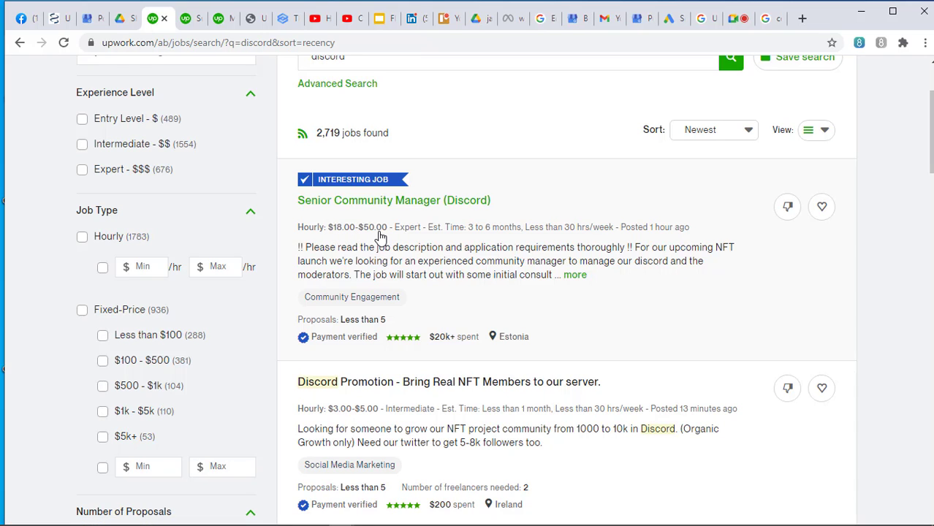
pyautogui.scroll(-1, 380, 237)
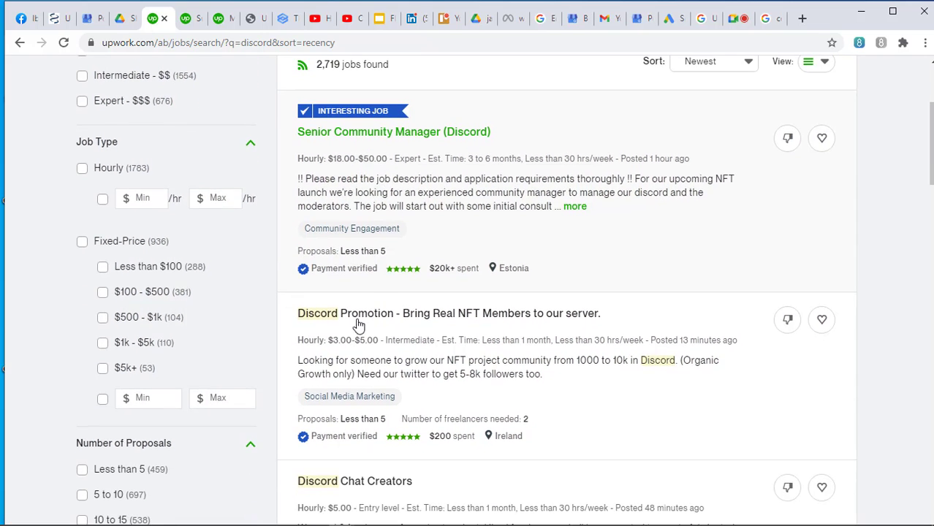
pyautogui.scroll(-3, 372, 347)
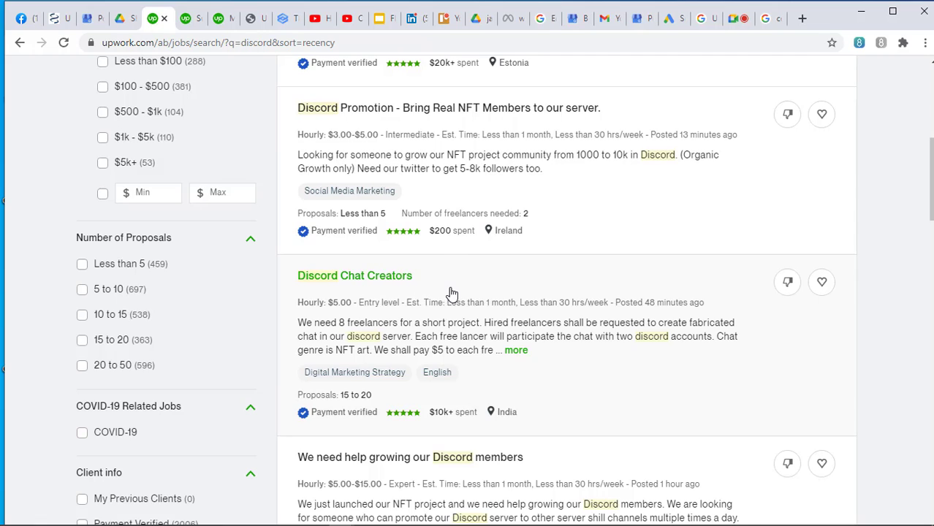
pyautogui.scroll(-2, 448, 292)
pyautogui.scroll(-1, 466, 226)
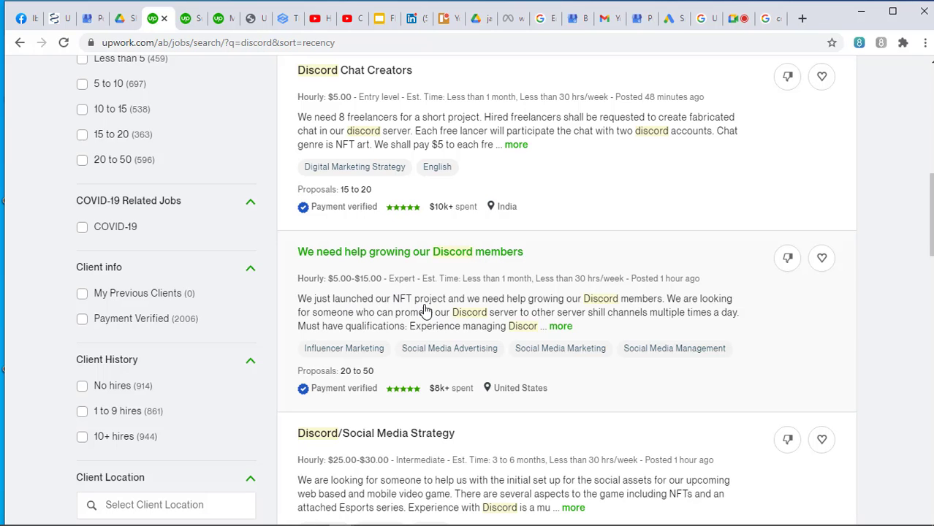
pyautogui.scroll(-5, 351, 285)
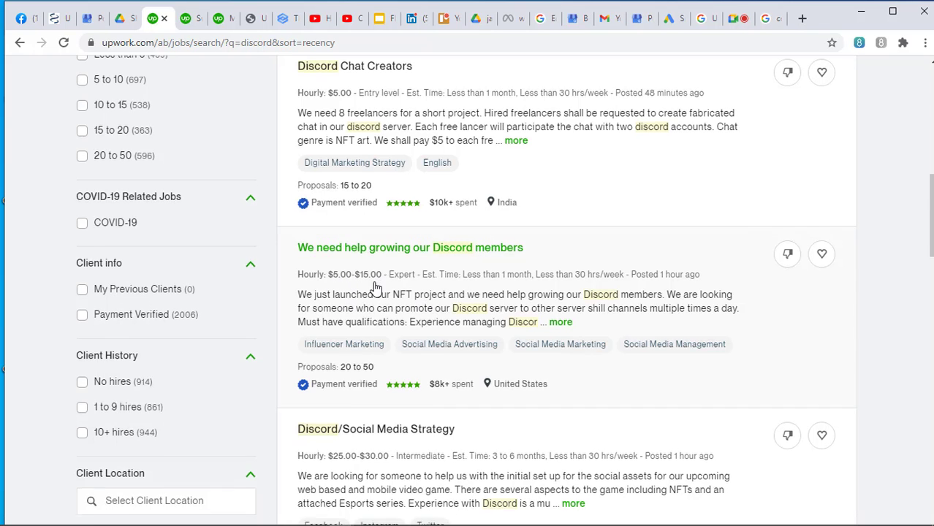
pyautogui.scroll(-6, 376, 285)
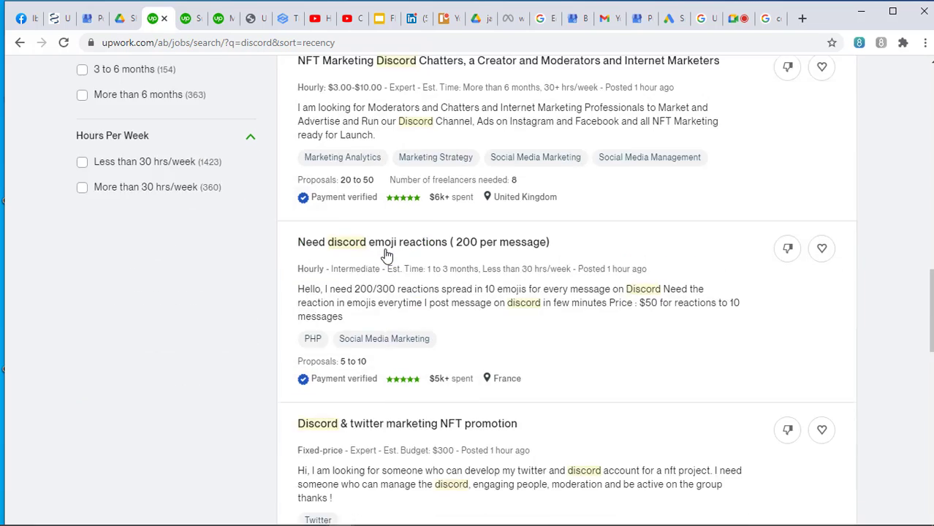
pyautogui.scroll(-2, 387, 256)
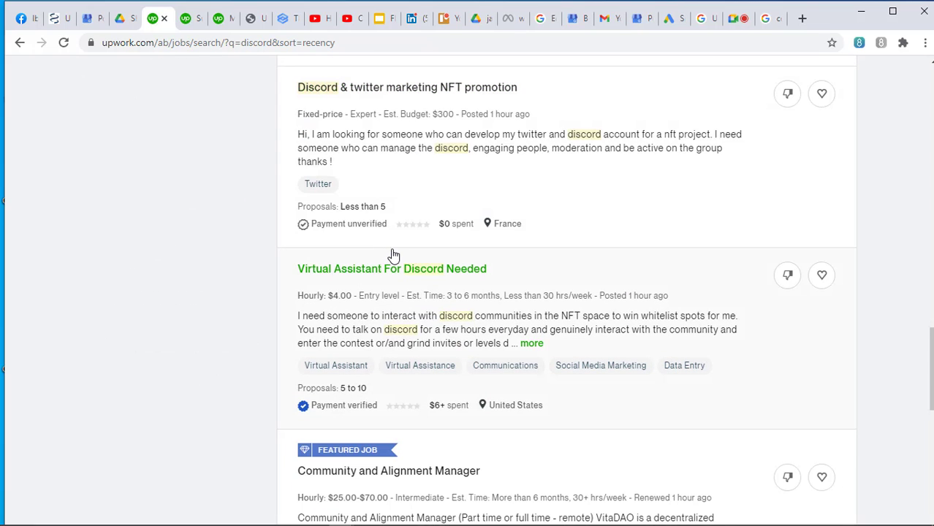
pyautogui.scroll(15, 393, 255)
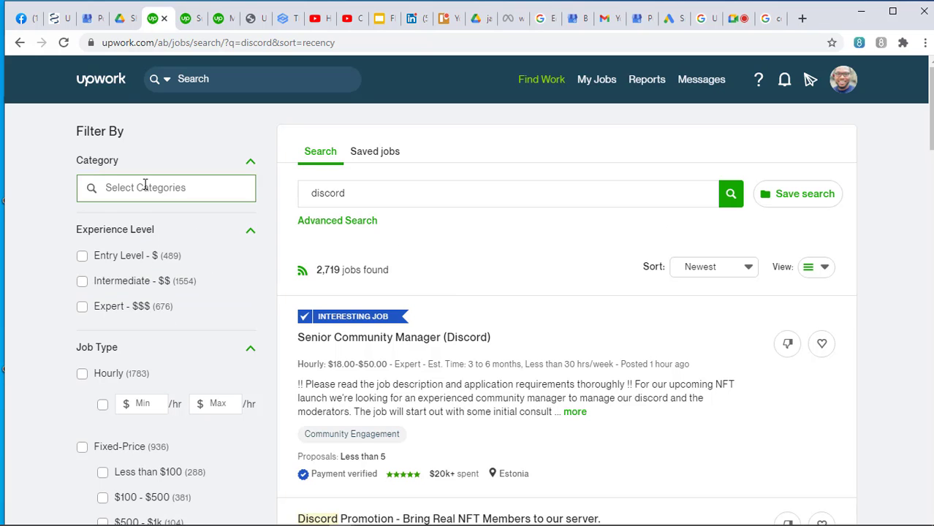
# Filter the Discord jobs by Entry Level experience, look through the listings, and restrict the job type to Hourly.
pyautogui.scroll(-6, 109, 361)
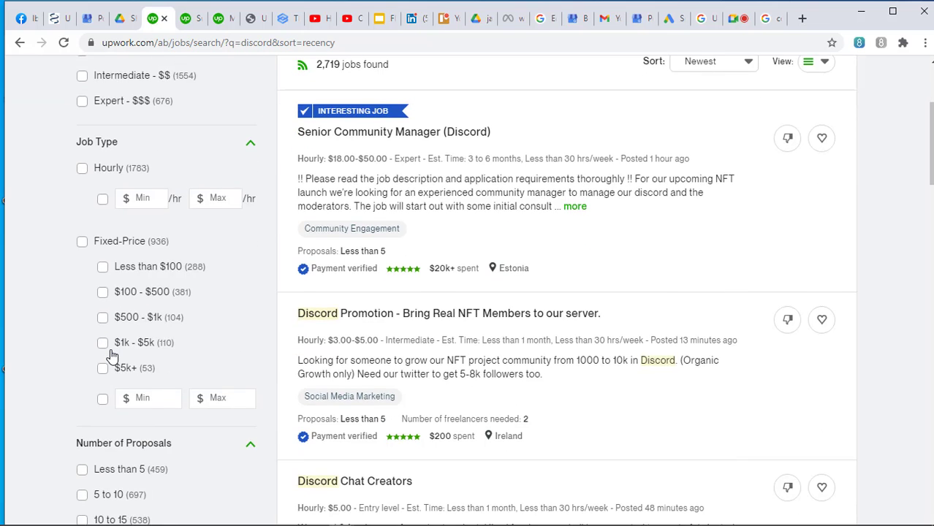
pyautogui.scroll(4, 111, 348)
pyautogui.scroll(2, 112, 348)
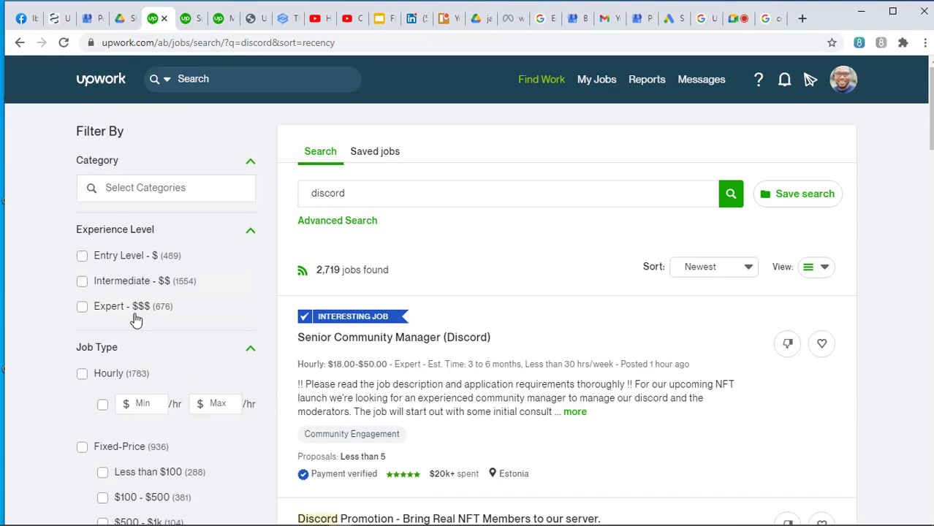
pyautogui.click(82, 258)
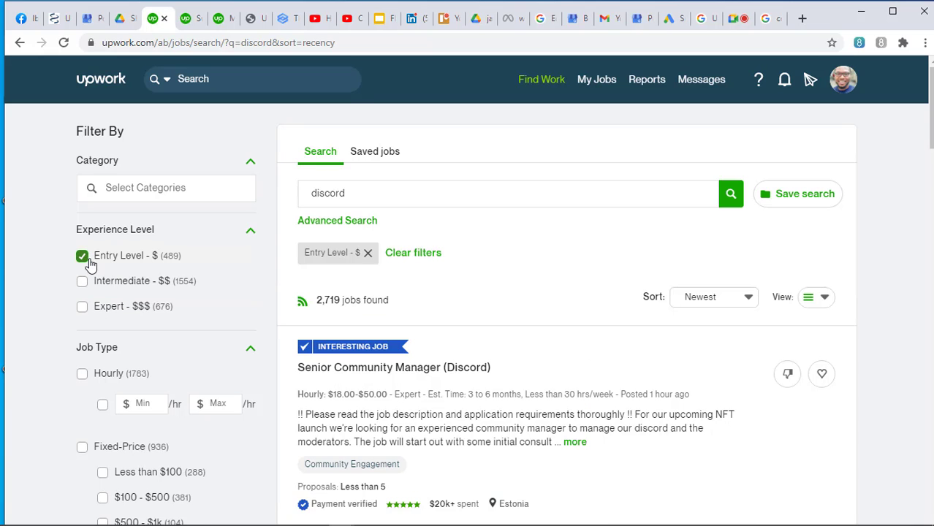
pyautogui.scroll(-2, 488, 257)
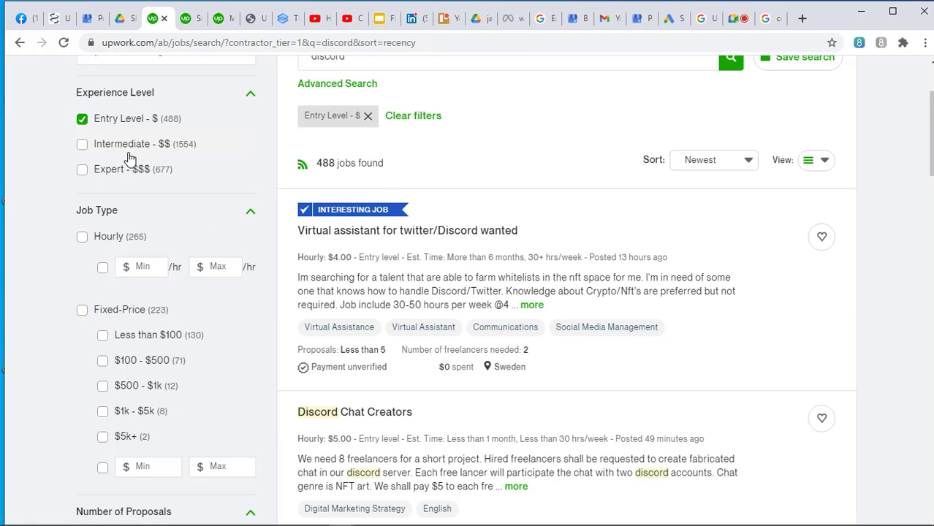
pyautogui.scroll(-2, 438, 194)
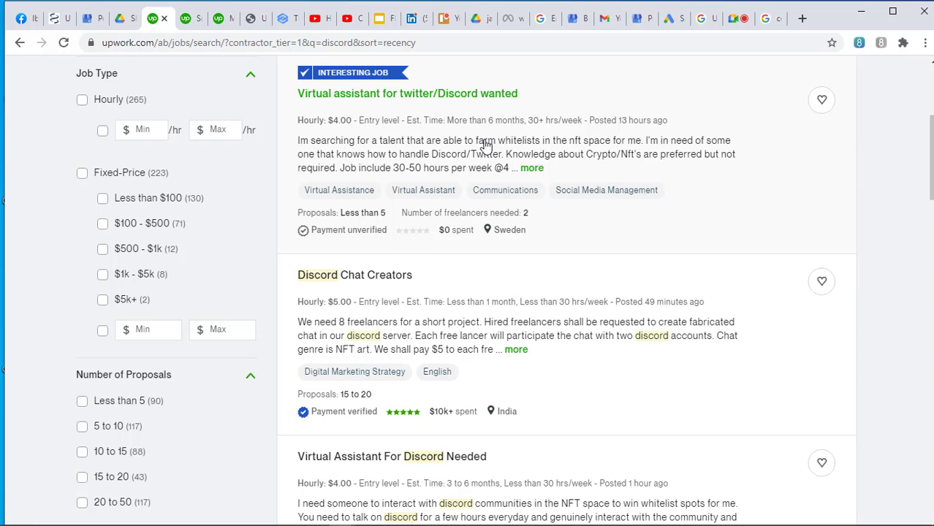
pyautogui.scroll(-1, 560, 230)
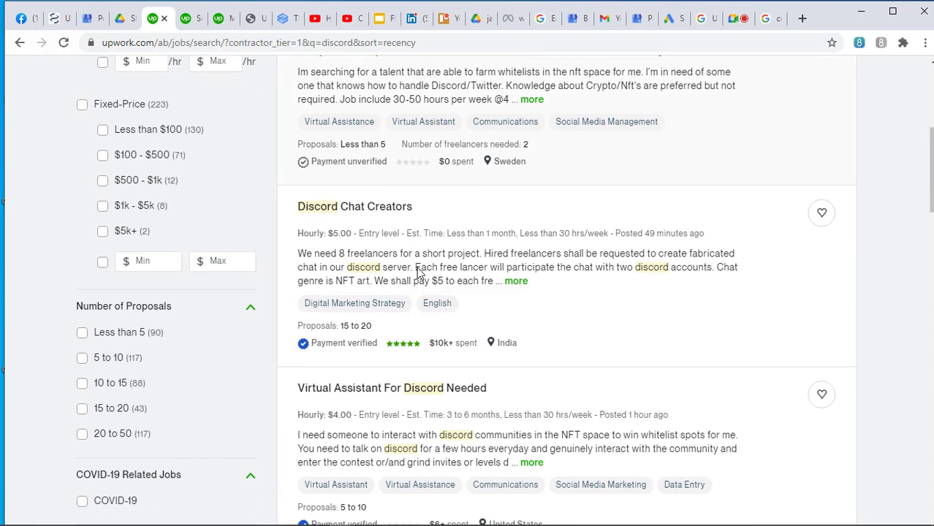
pyautogui.scroll(-6, 473, 302)
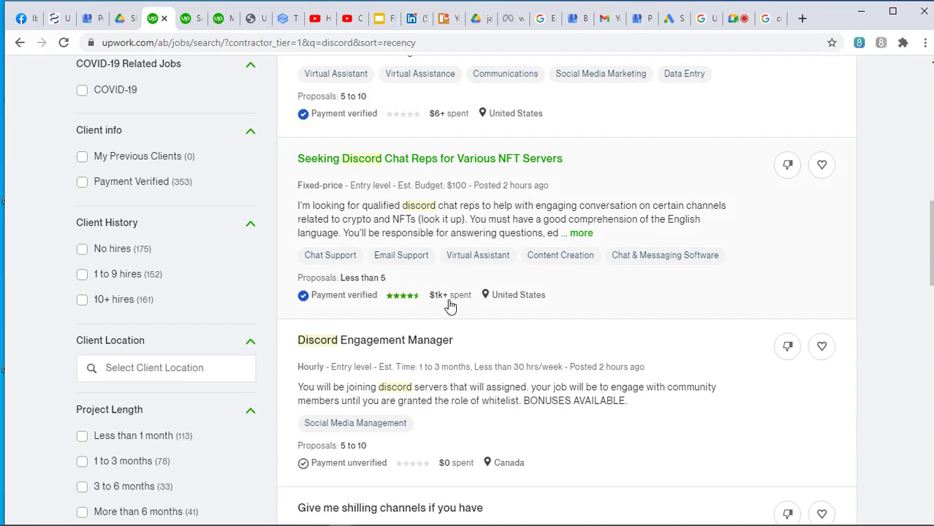
pyautogui.scroll(9, 472, 406)
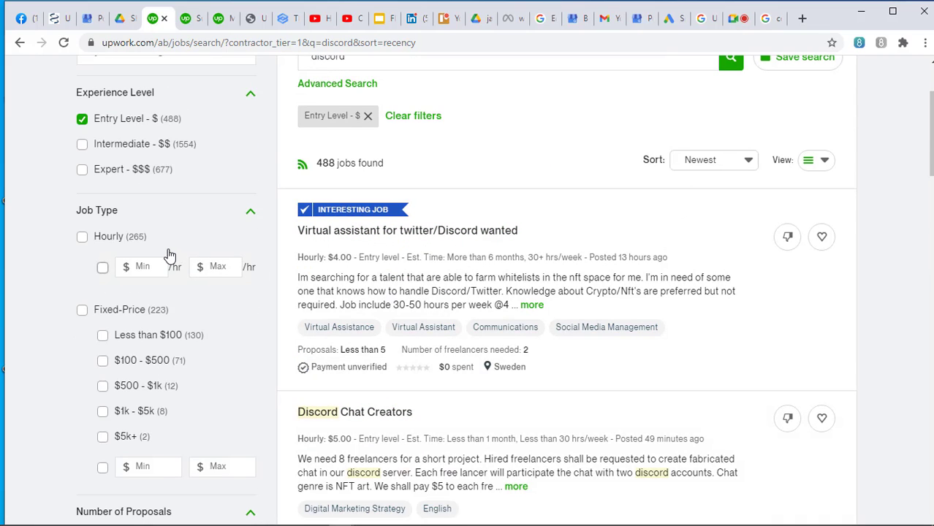
pyautogui.click(83, 238)
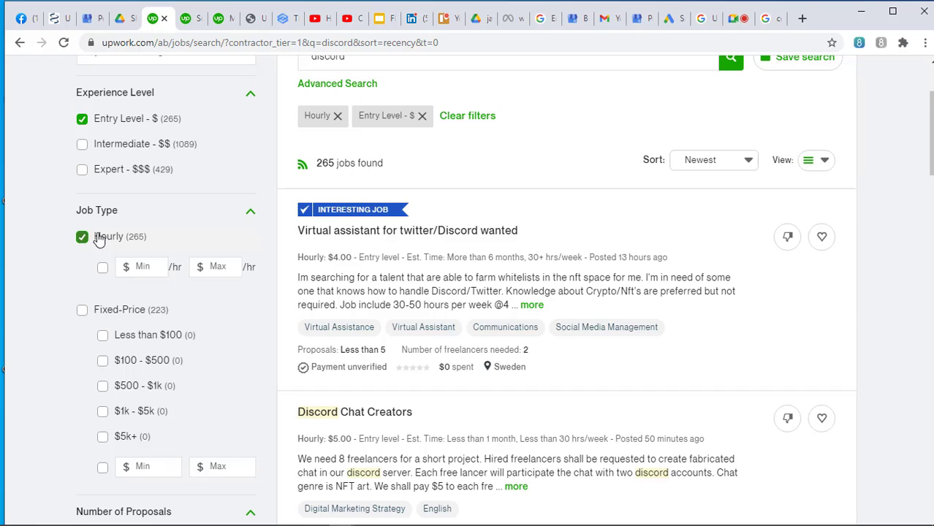
# Remove the Entry Level and Hourly filters and limit the Discord results to Fixed-Price jobs.
pyautogui.click(82, 120)
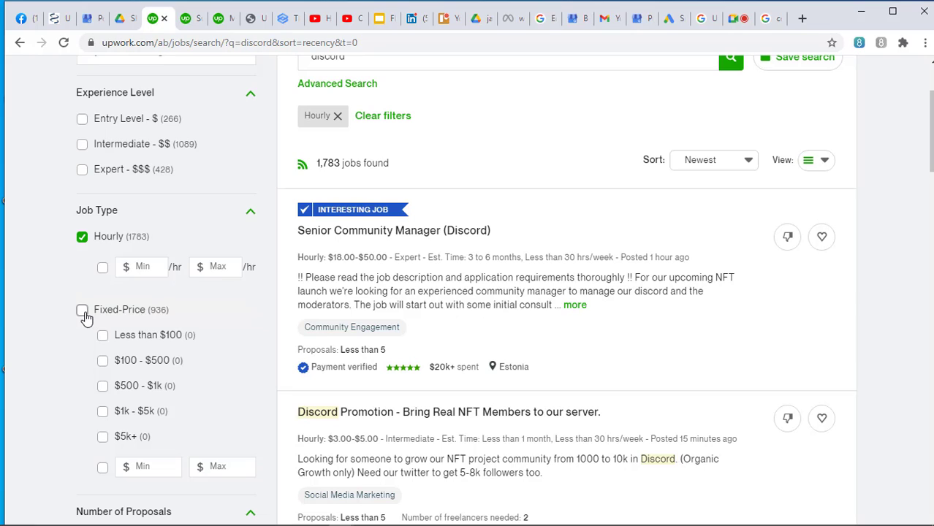
pyautogui.click(82, 311)
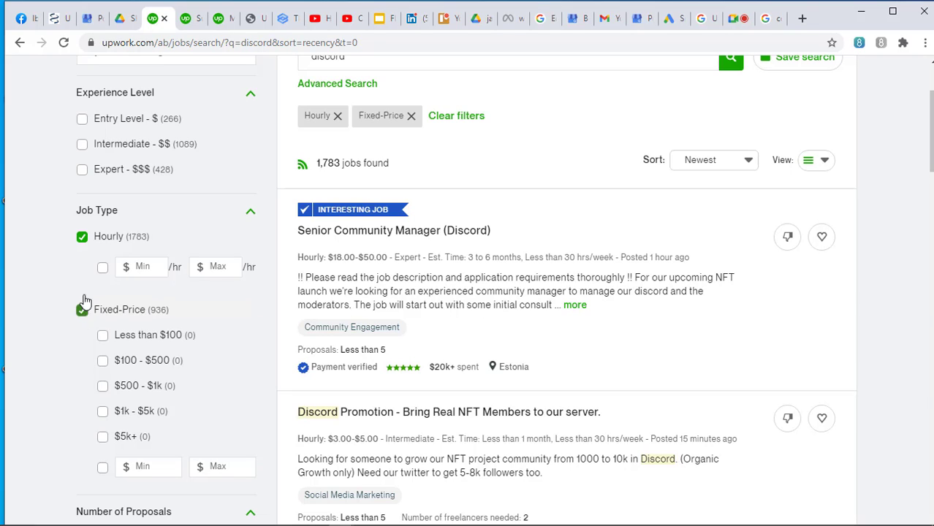
pyautogui.click(83, 238)
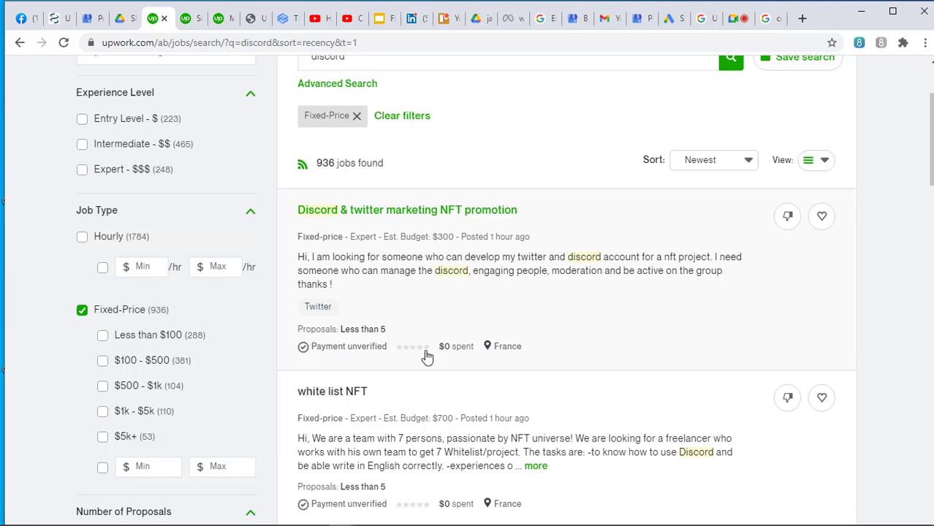
# Examine the fixed-price Discord listings and the available budget-range filters.
pyautogui.scroll(-2, 444, 290)
pyautogui.scroll(-2, 404, 365)
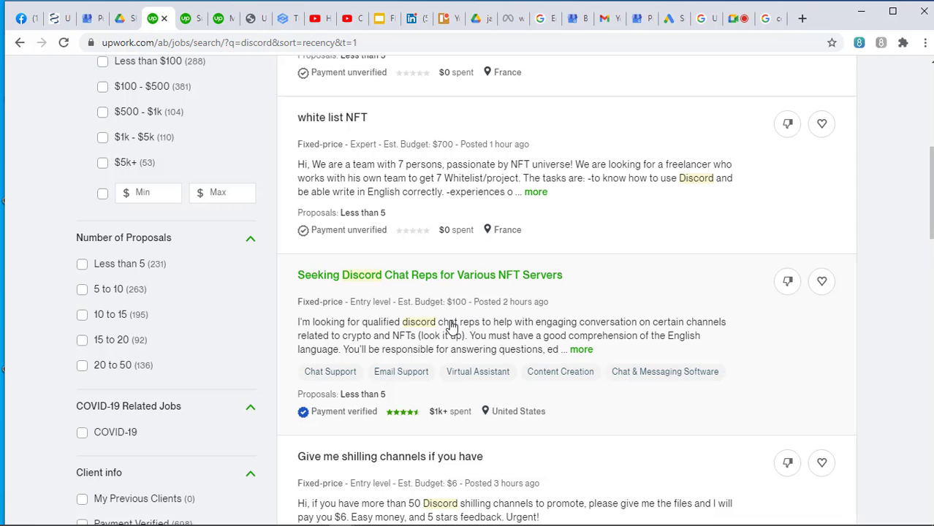
pyautogui.scroll(-3, 529, 340)
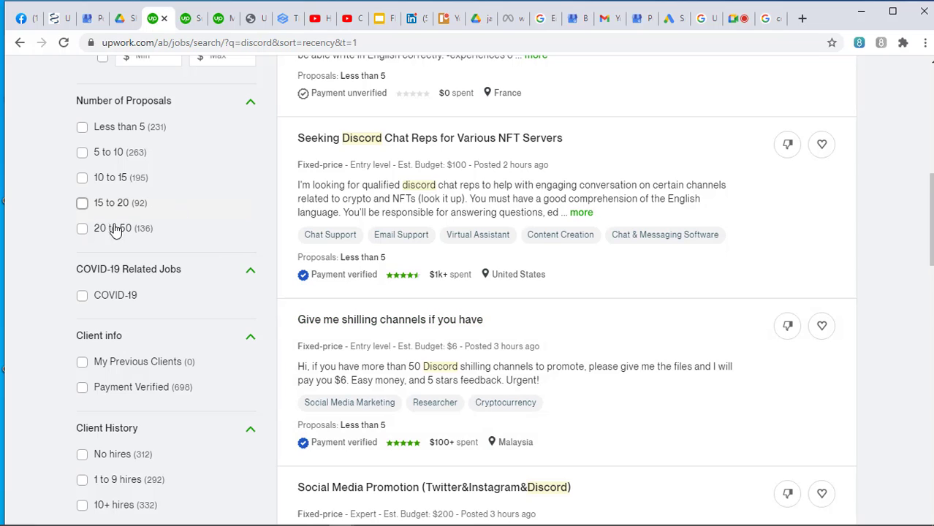
pyautogui.scroll(7, 205, 296)
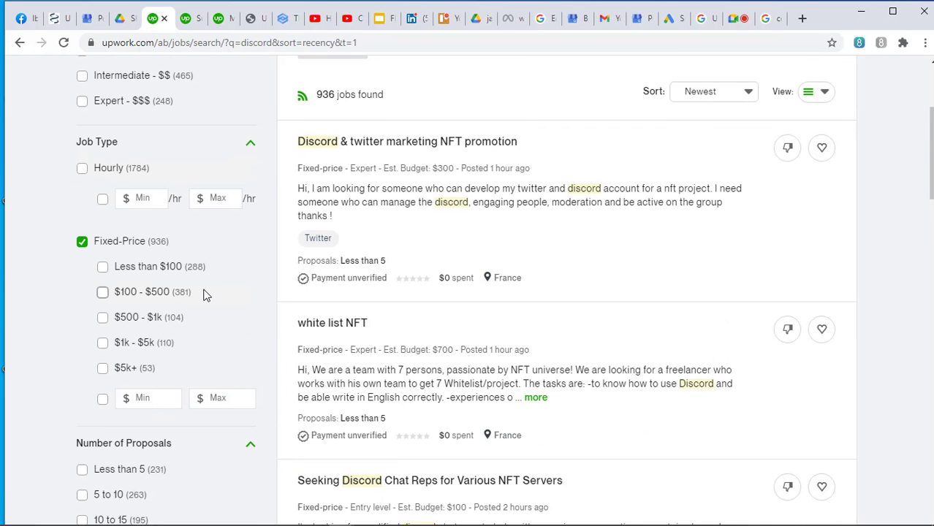
pyautogui.scroll(3, 204, 294)
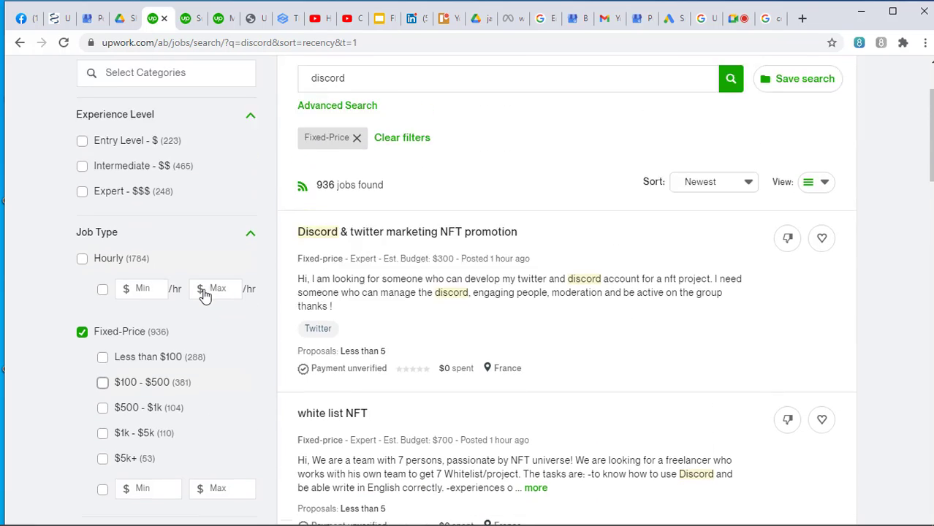
pyautogui.scroll(-3, 205, 295)
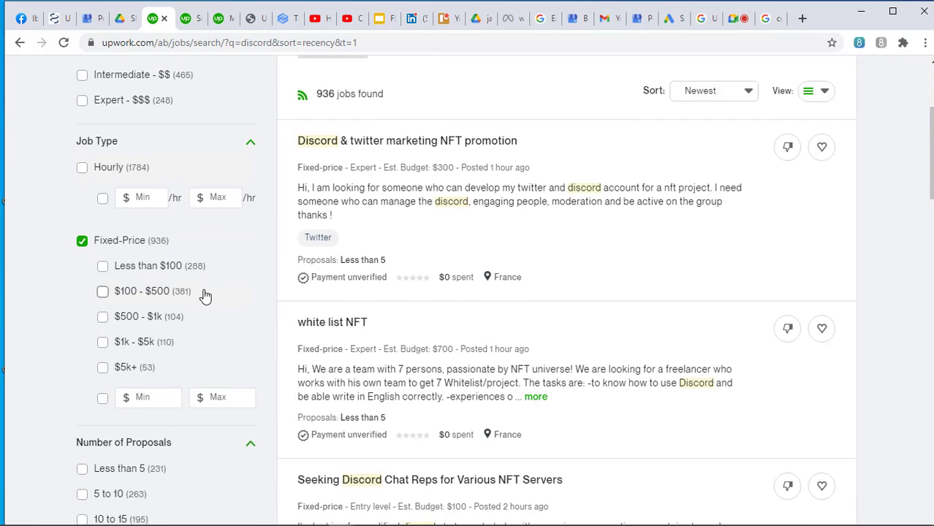
pyautogui.scroll(-3, 205, 296)
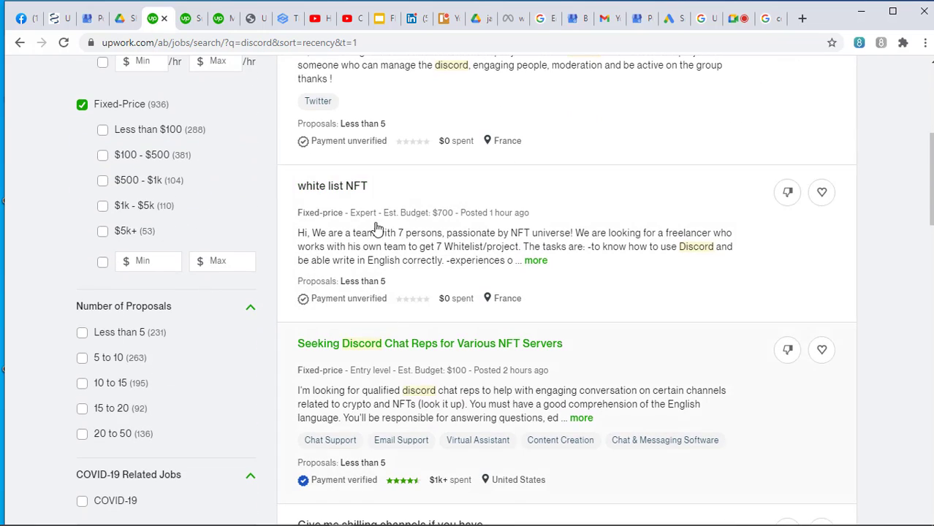
pyautogui.scroll(1, 272, 143)
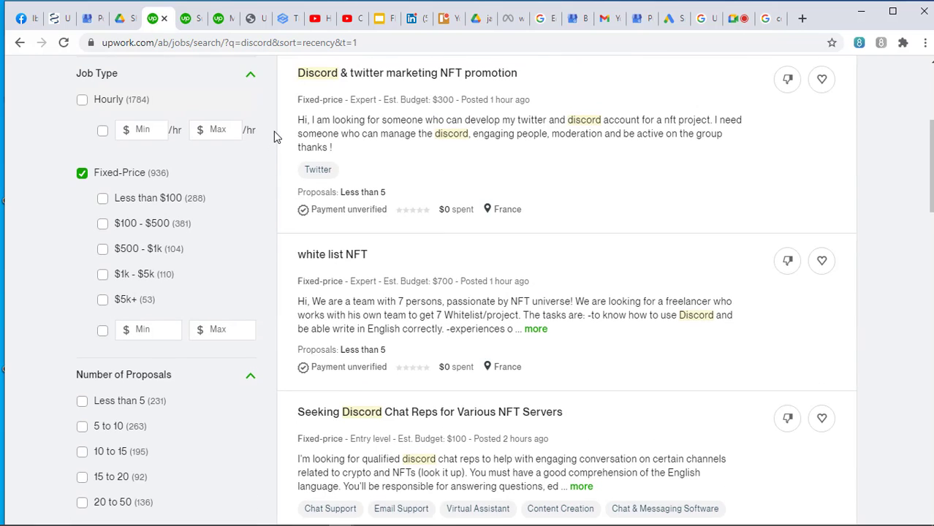
pyautogui.scroll(4, 274, 131)
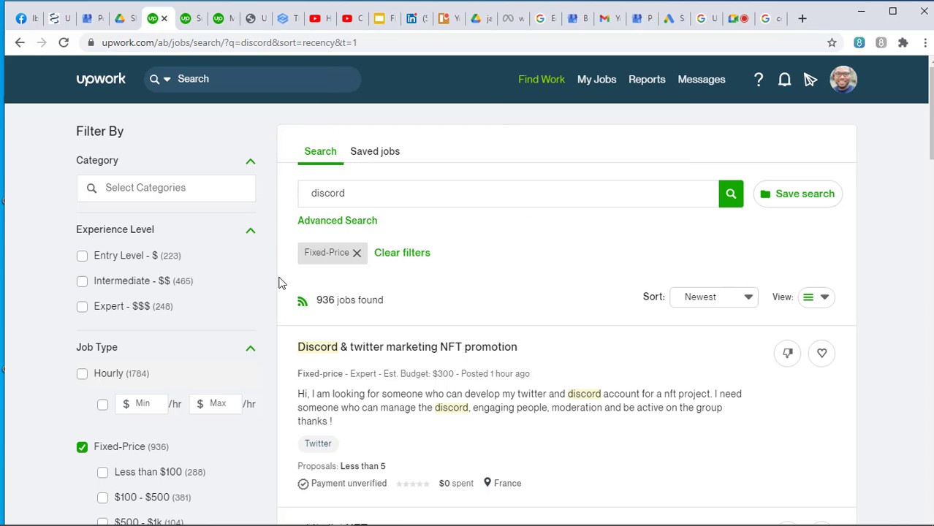
# Limit the fixed-price results to jobs with less than 5 proposals.
pyautogui.scroll(-5, 279, 283)
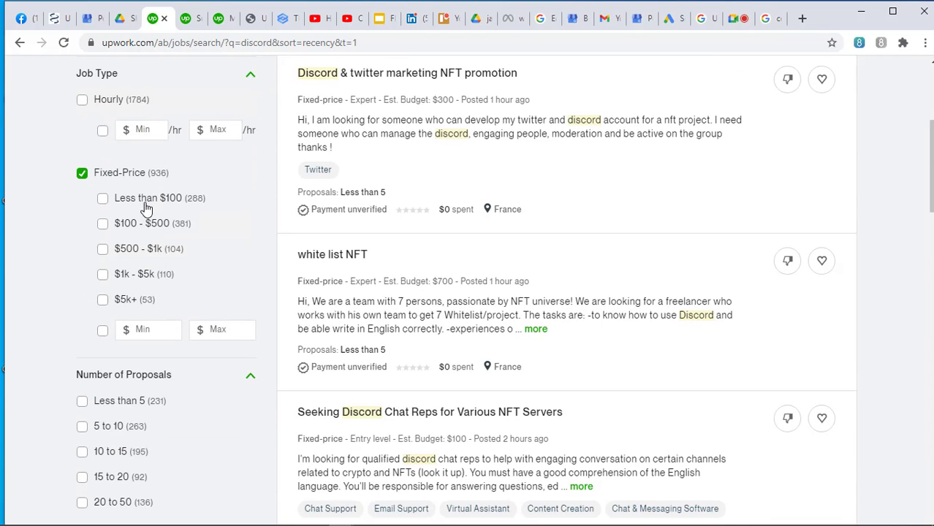
pyautogui.scroll(-2, 150, 190)
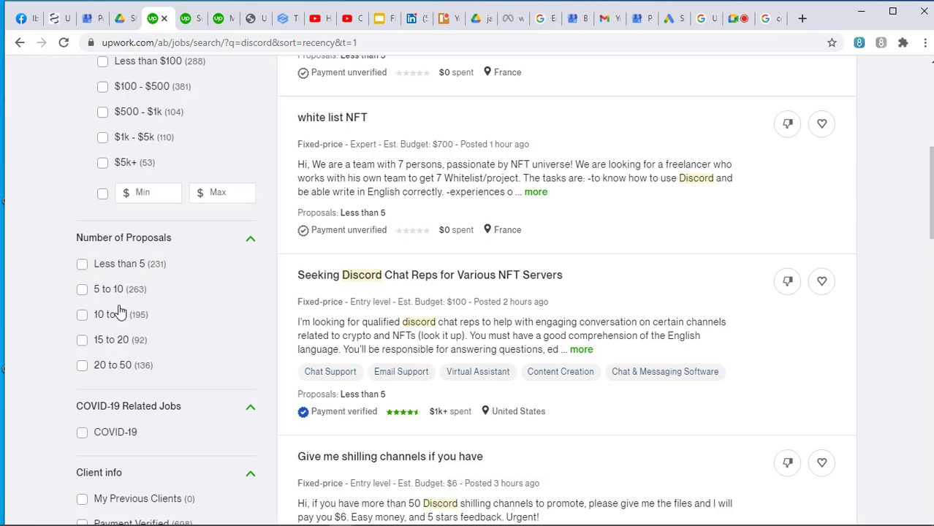
pyautogui.scroll(-1, 133, 263)
pyautogui.scroll(-1, 131, 265)
pyautogui.scroll(1, 139, 269)
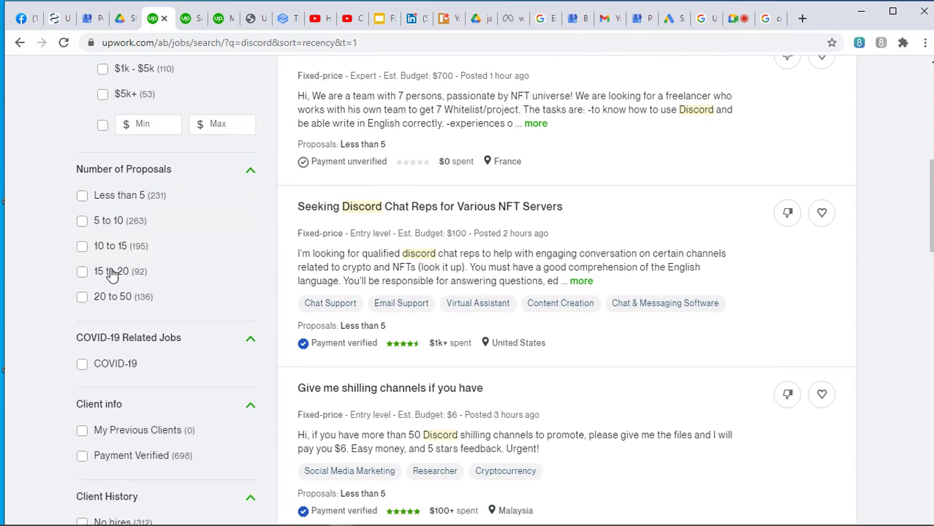
pyautogui.click(82, 197)
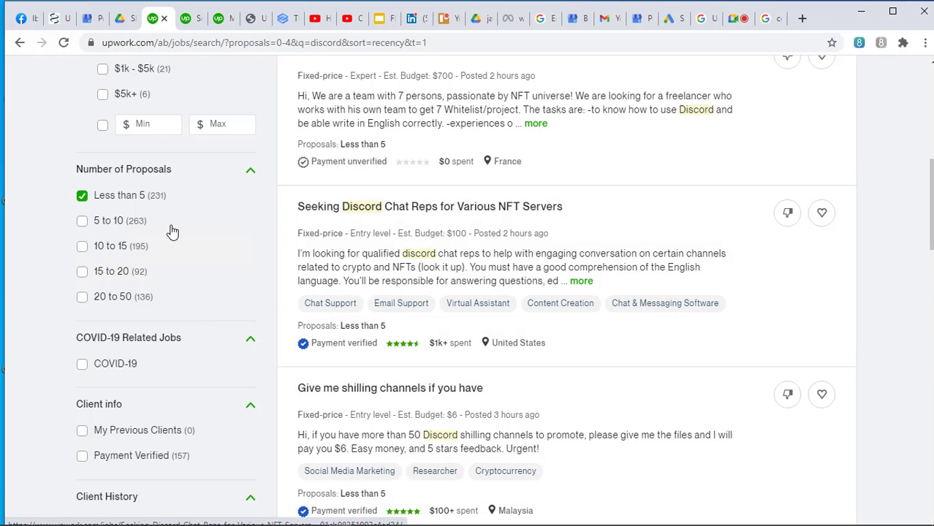
# Look through the remaining job filters for client info, client history, client location and project length.
pyautogui.scroll(-3, 173, 212)
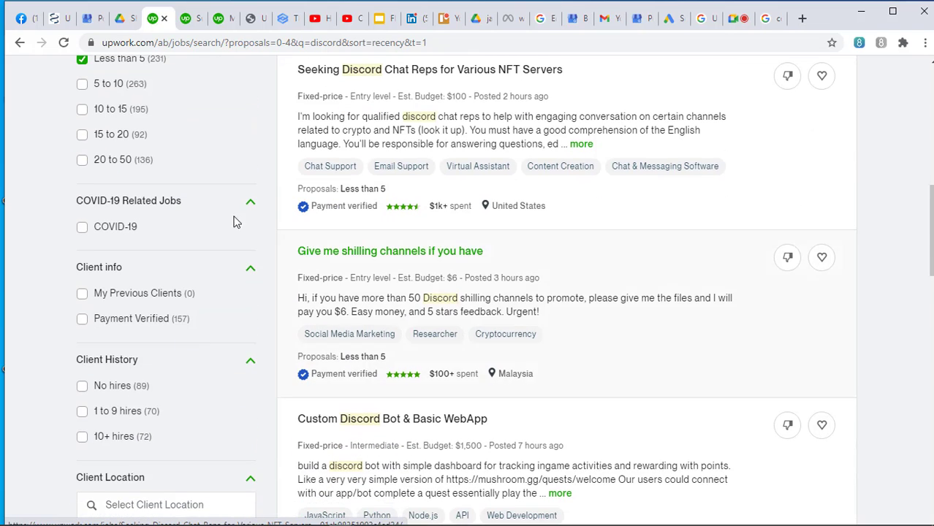
pyautogui.scroll(-1, 226, 358)
pyautogui.scroll(-3, 227, 356)
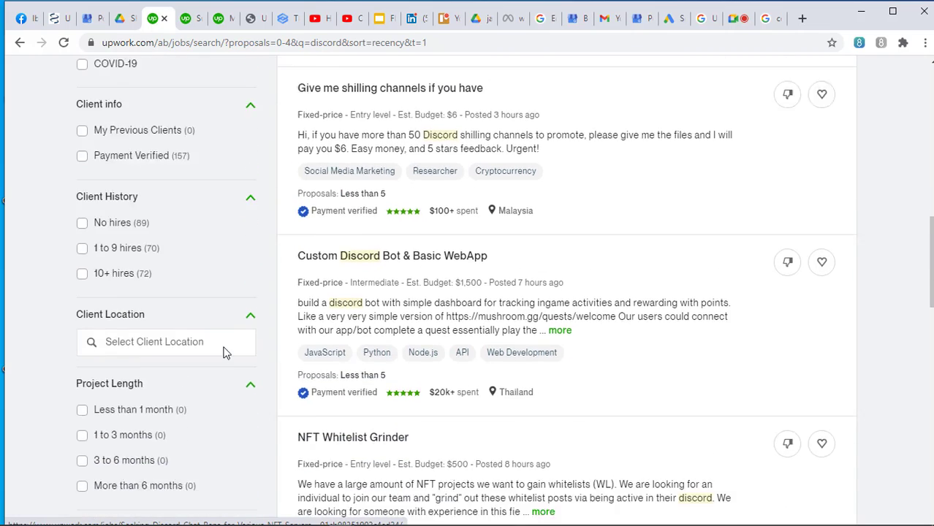
pyautogui.scroll(15, 225, 350)
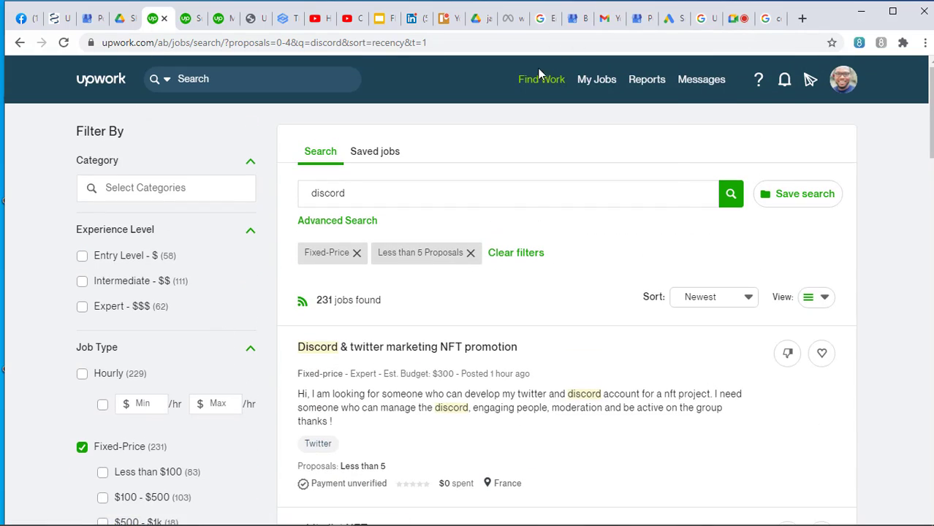
# Review the Membership & Connects summary, open the Connects purchase page, and examine its amount, charge and expiry details.
pyautogui.moveTo(541, 78)
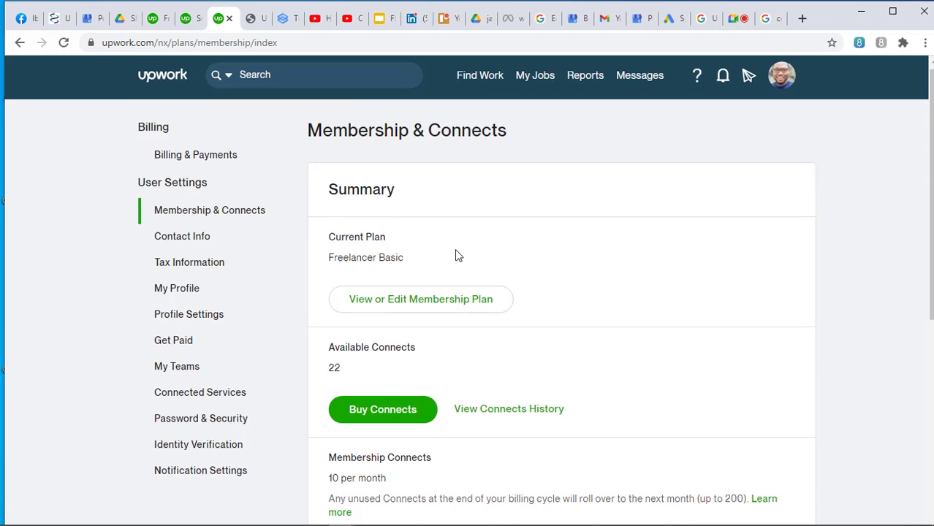
pyautogui.scroll(-3, 454, 253)
pyautogui.scroll(1, 591, 210)
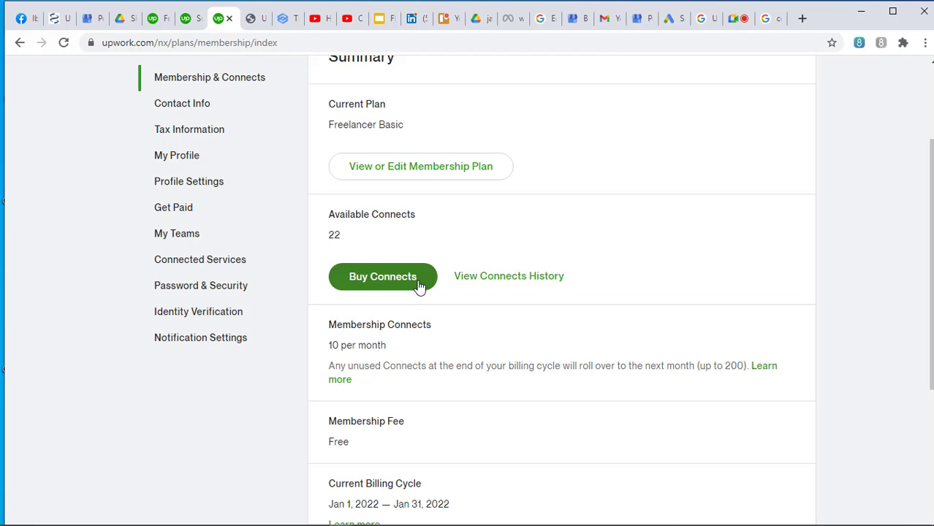
pyautogui.click(419, 285)
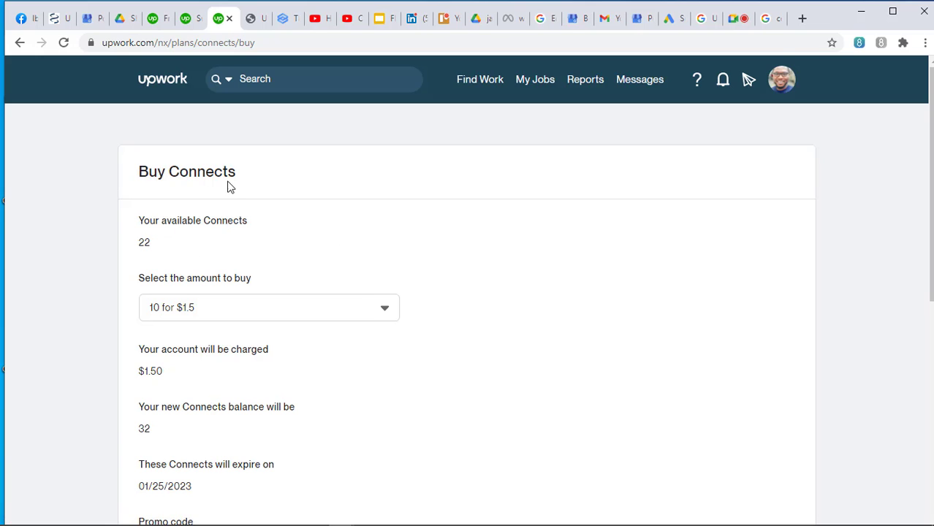
pyautogui.scroll(-2, 229, 186)
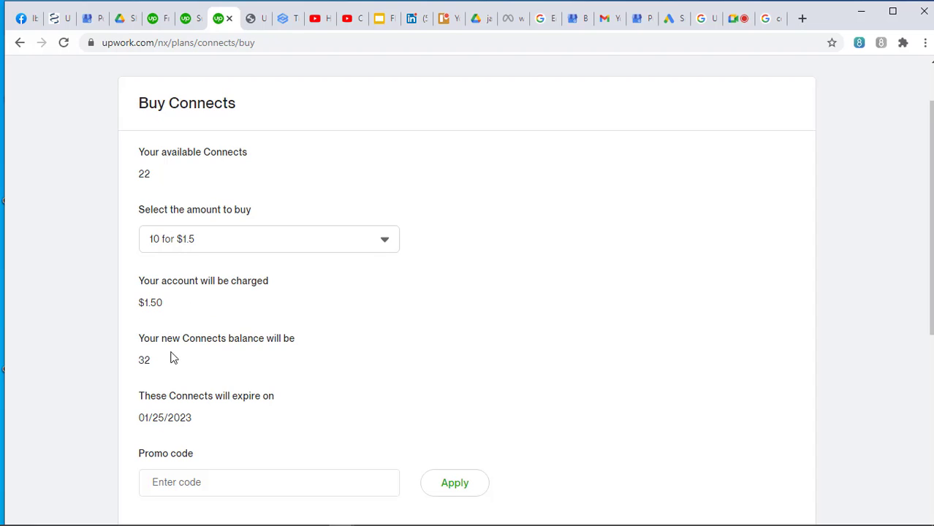
pyautogui.scroll(-1, 233, 363)
pyautogui.scroll(-3, 233, 364)
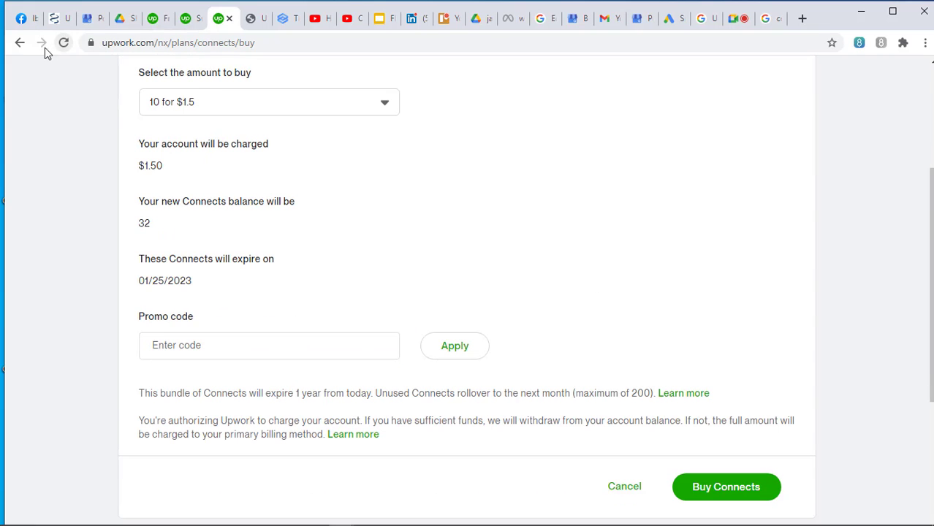
# Check the open proposal submission page, return to Membership & Connects, and review the plan and billing cycle details.
pyautogui.click(184, 23)
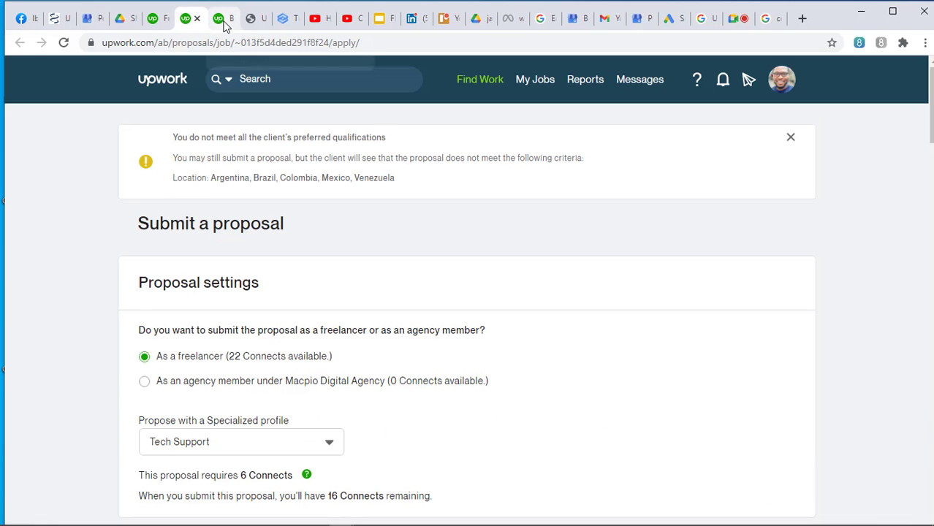
pyautogui.click(220, 20)
pyautogui.click(19, 45)
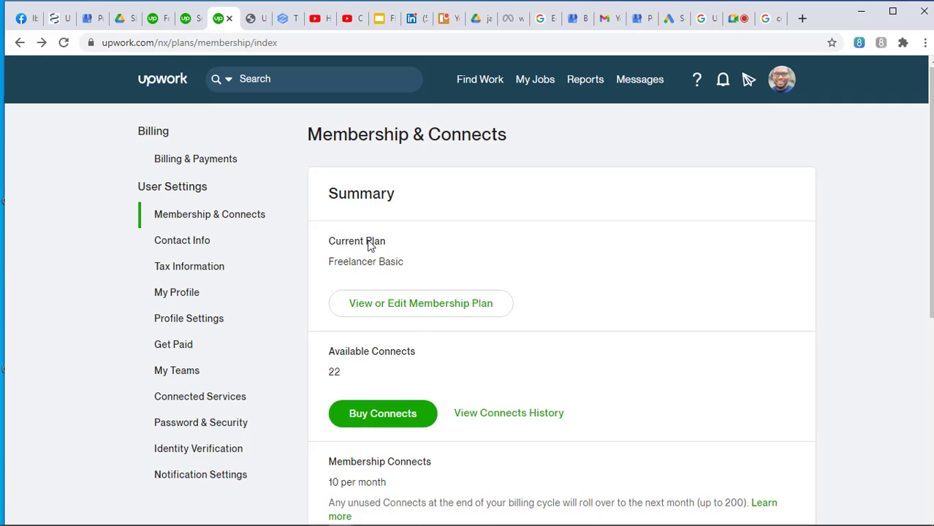
pyautogui.scroll(-3, 369, 244)
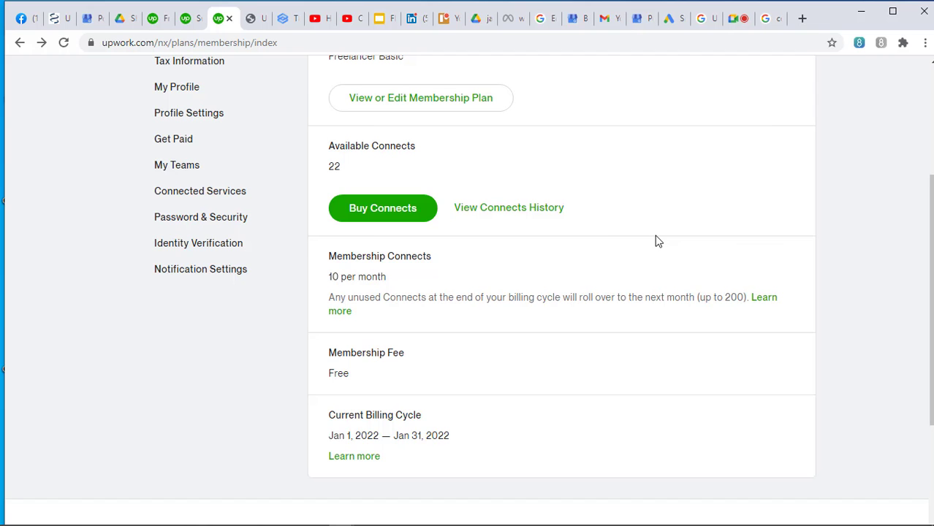
pyautogui.scroll(3, 656, 240)
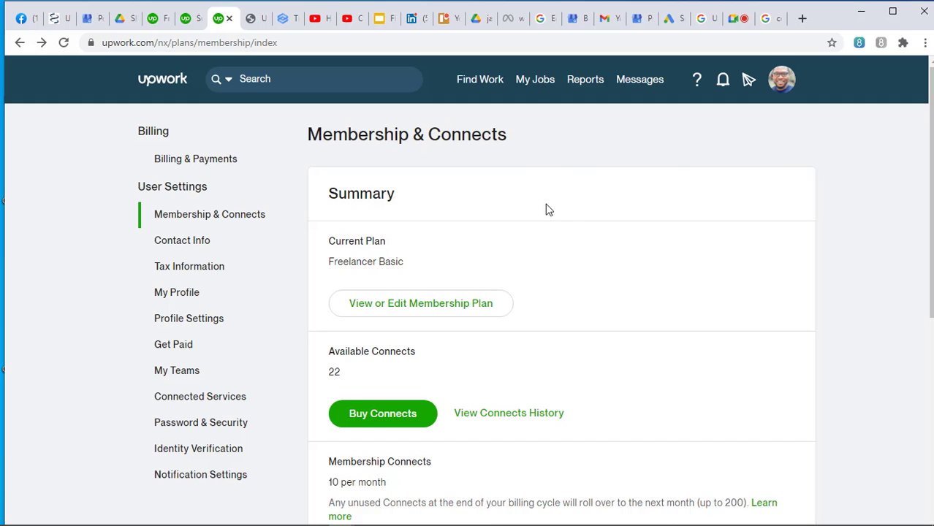
# Open the Contact Info settings and re-enter the account password to gain access.
pyautogui.moveTo(507, 87)
pyautogui.click(179, 240)
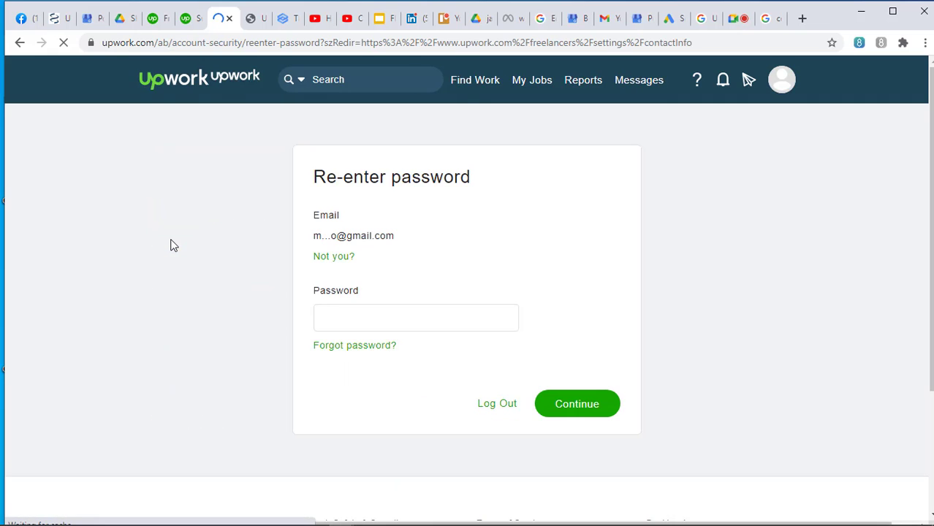
pyautogui.click(393, 321)
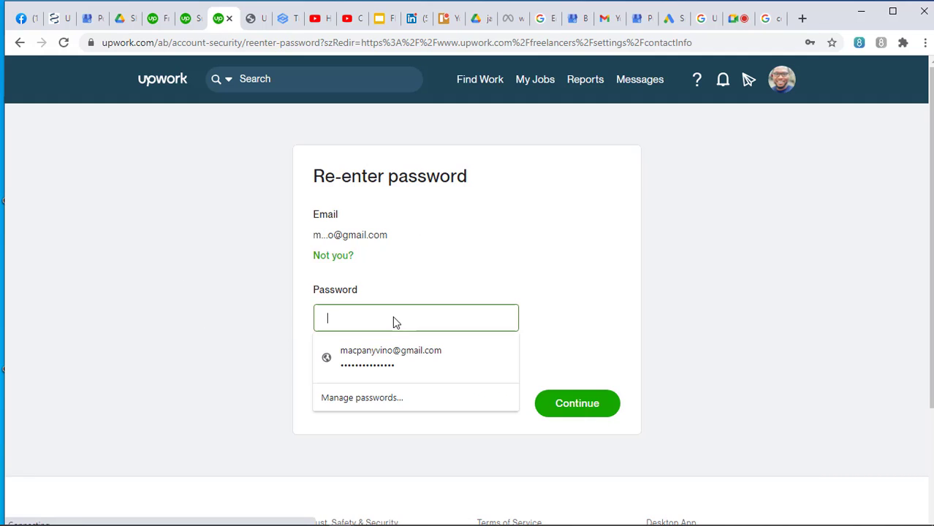
pyautogui.write('*****')
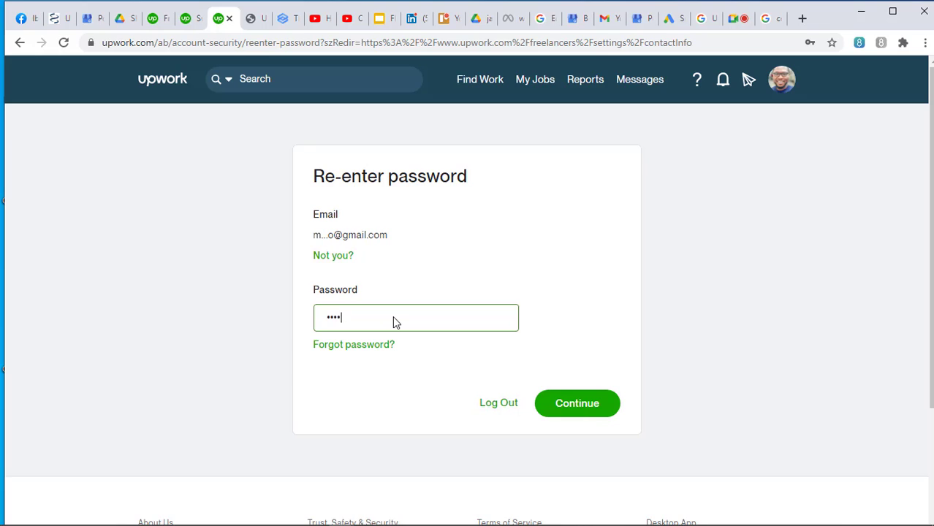
pyautogui.press('BackSpace')
pyautogui.press('BackSpace')
pyautogui.press('BackSpace')
pyautogui.press('BackSpace')
pyautogui.press('BackSpace')
pyautogui.write('**************')
pyautogui.press('Return')
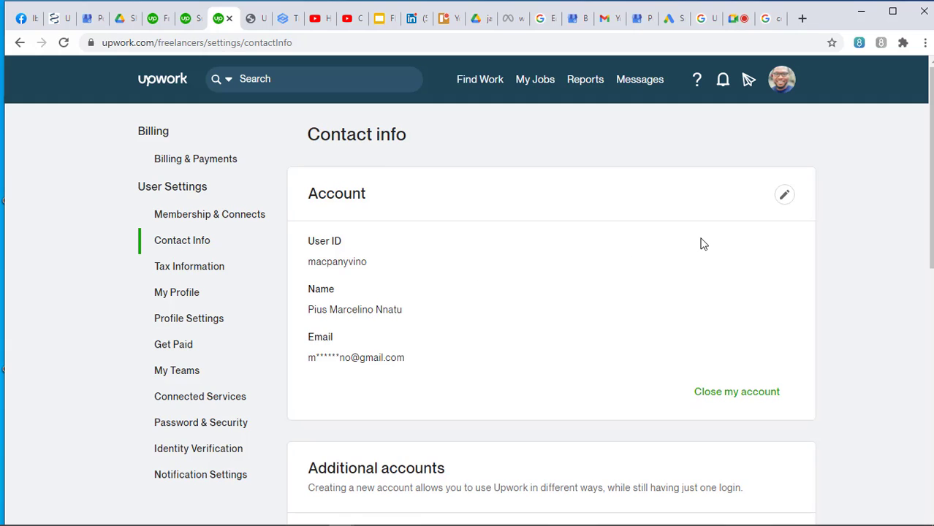
# Open the account's name and email fields for editing, look at them, and cancel the edit.
pyautogui.click(784, 197)
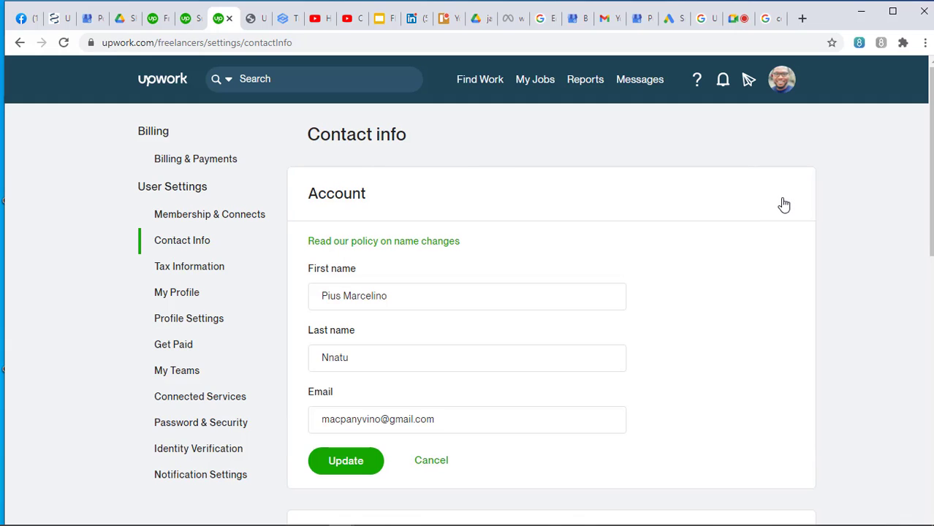
pyautogui.click(371, 296)
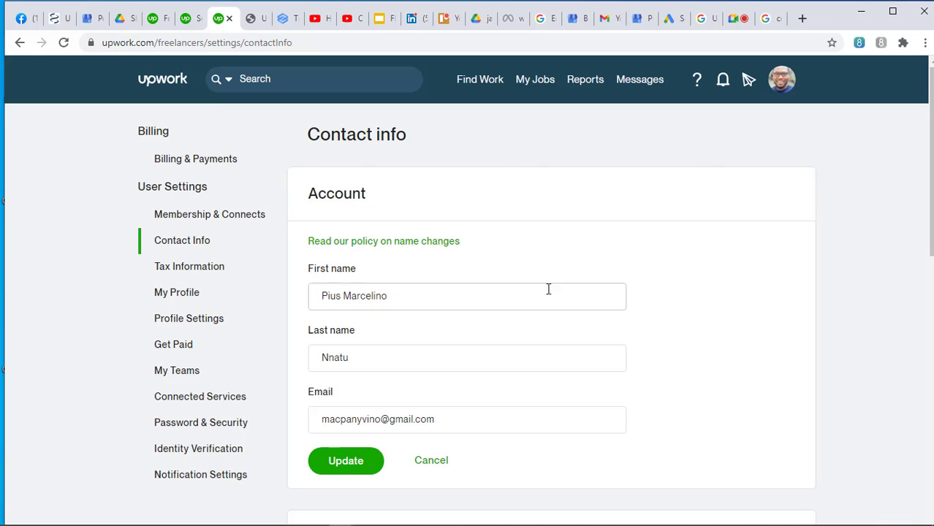
pyautogui.scroll(-1, 617, 275)
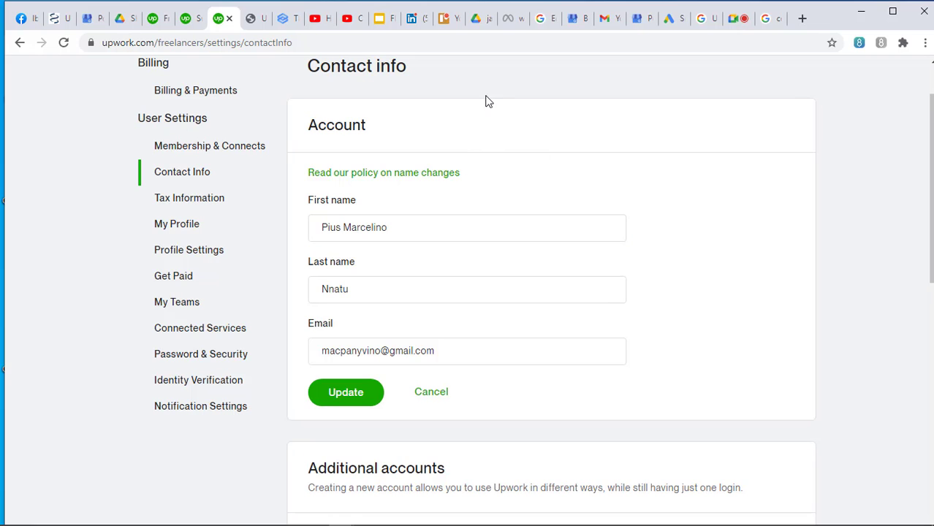
pyautogui.click(435, 393)
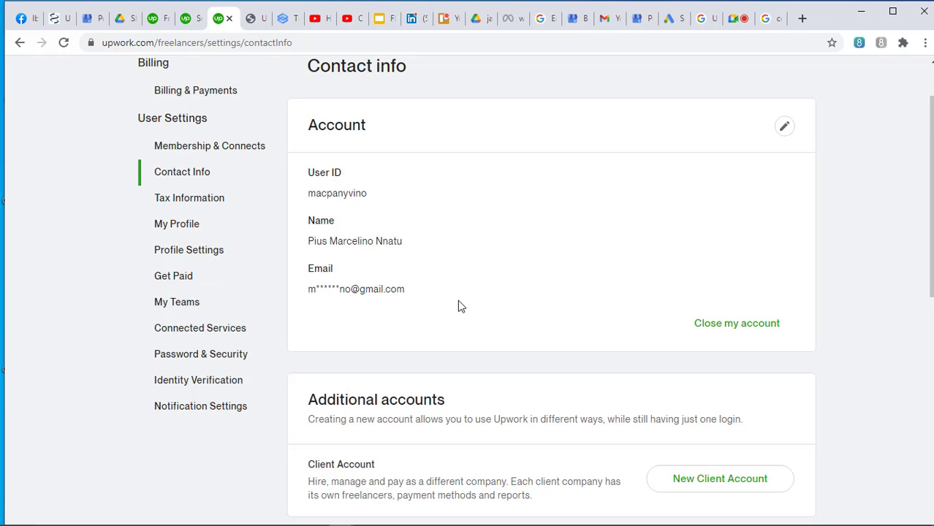
# Review the additional accounts section and the location details with time zone, address and phone.
pyautogui.scroll(-3, 535, 290)
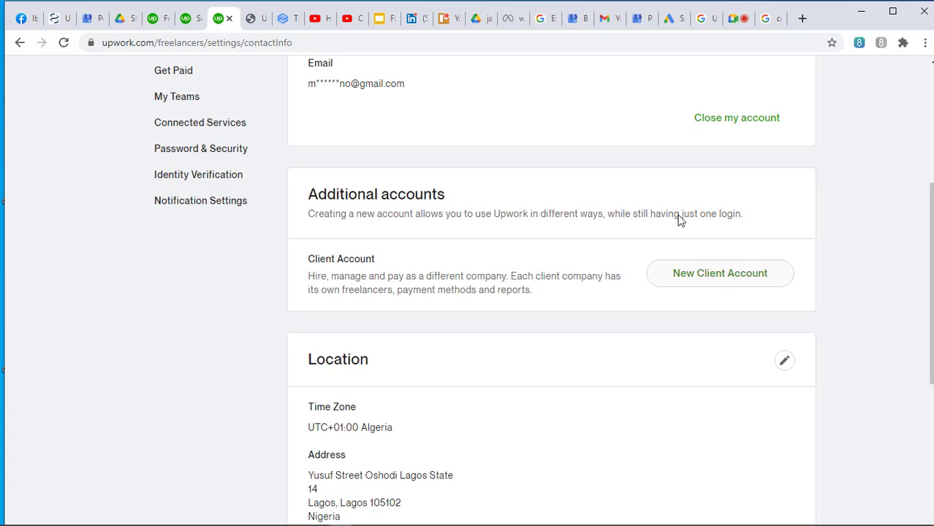
pyautogui.scroll(-2, 526, 282)
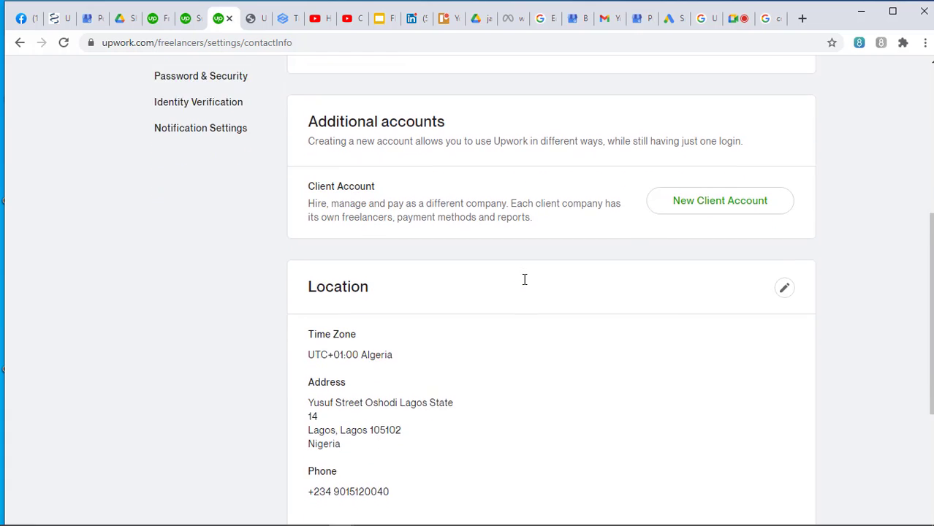
pyautogui.scroll(2, 539, 260)
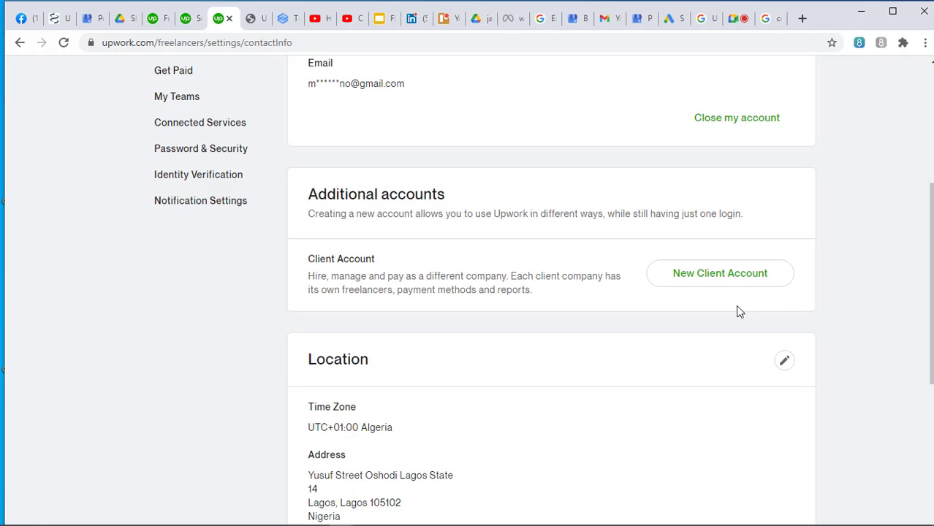
pyautogui.scroll(-2, 738, 310)
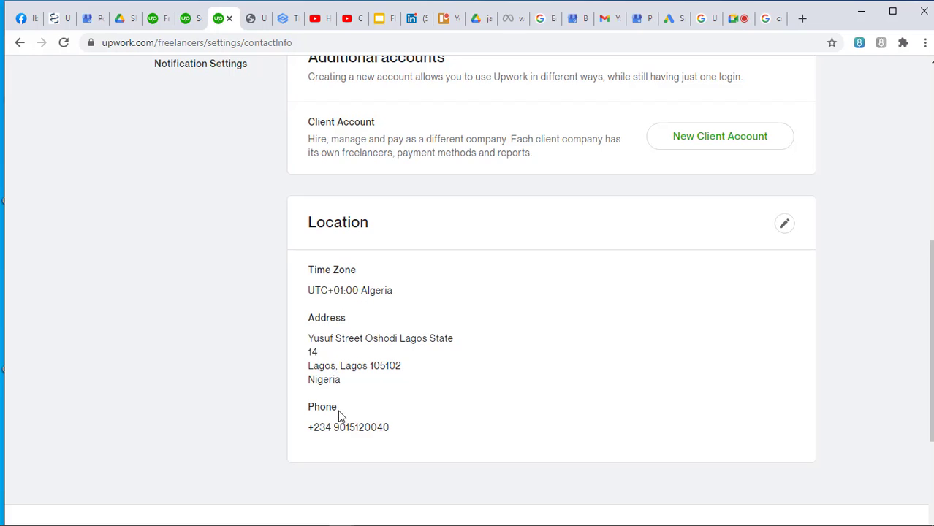
pyautogui.scroll(6, 457, 404)
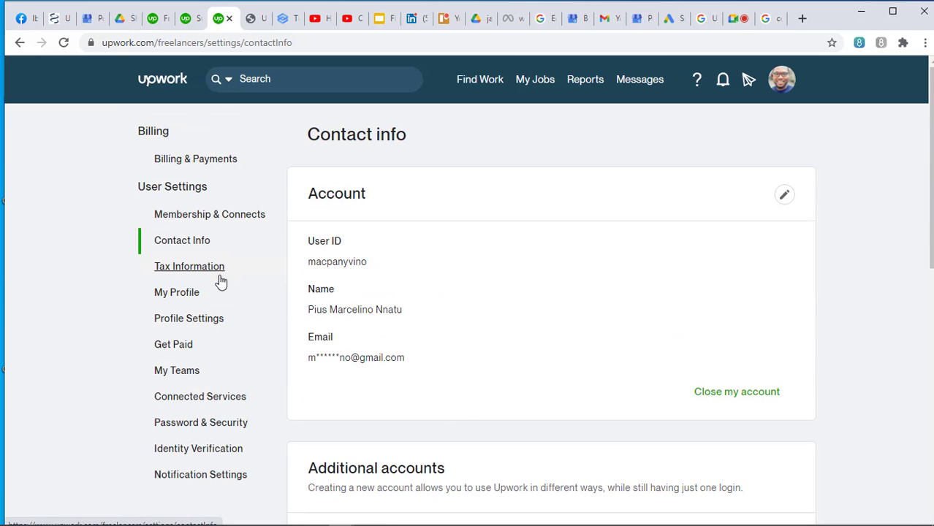
# Open the Tax Information settings and review the Tax Residence and W-8BEN sections.
pyautogui.click(214, 277)
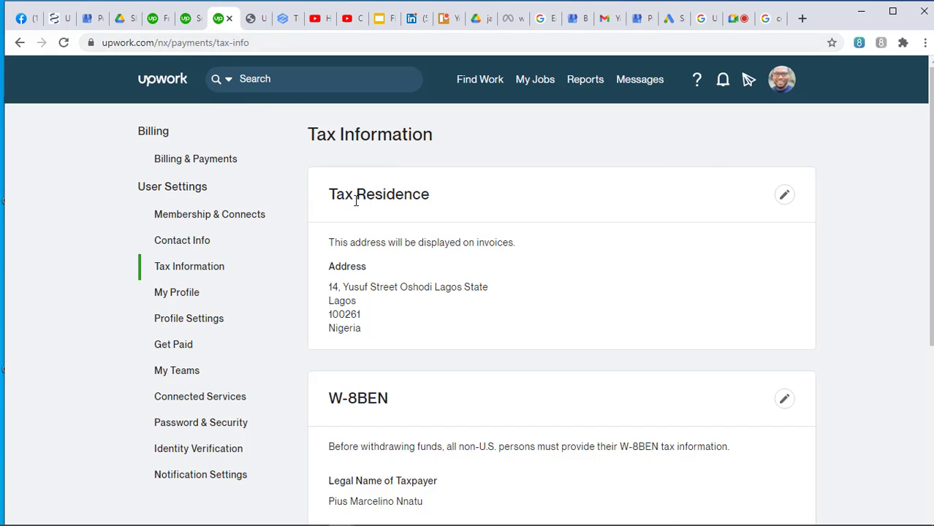
pyautogui.scroll(-1, 731, 358)
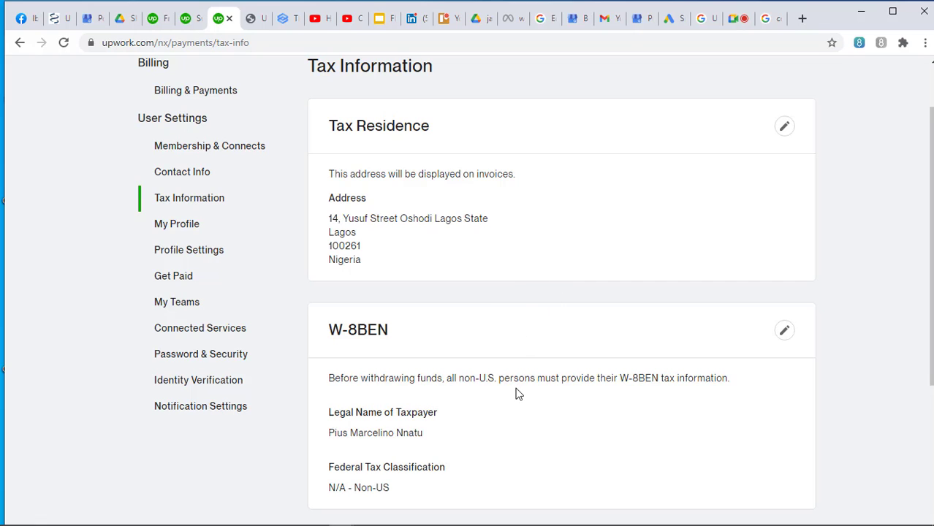
pyautogui.scroll(-1, 608, 355)
pyautogui.scroll(-1, 611, 350)
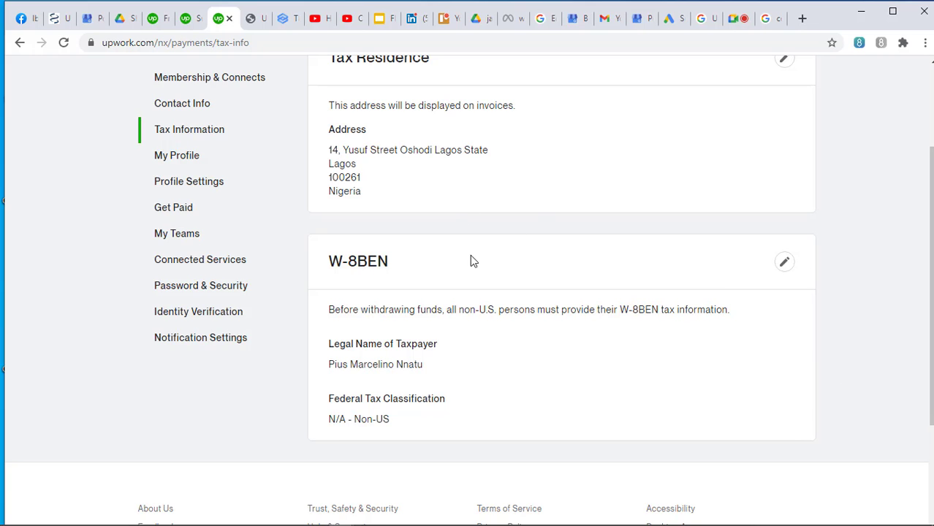
pyautogui.scroll(2, 521, 282)
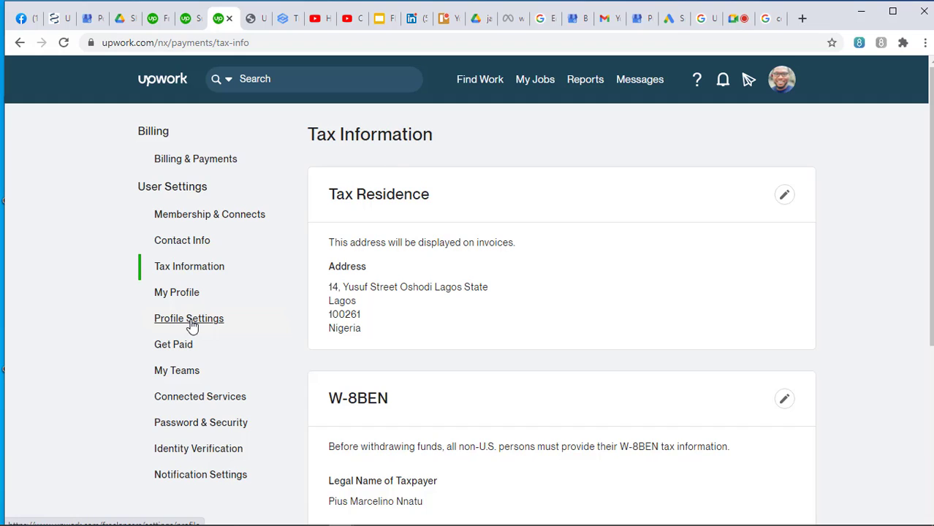
# Open the freelancer profile, inspect the hourly rate and service fee fields in the rate editor, and close it without saving.
pyautogui.click(186, 293)
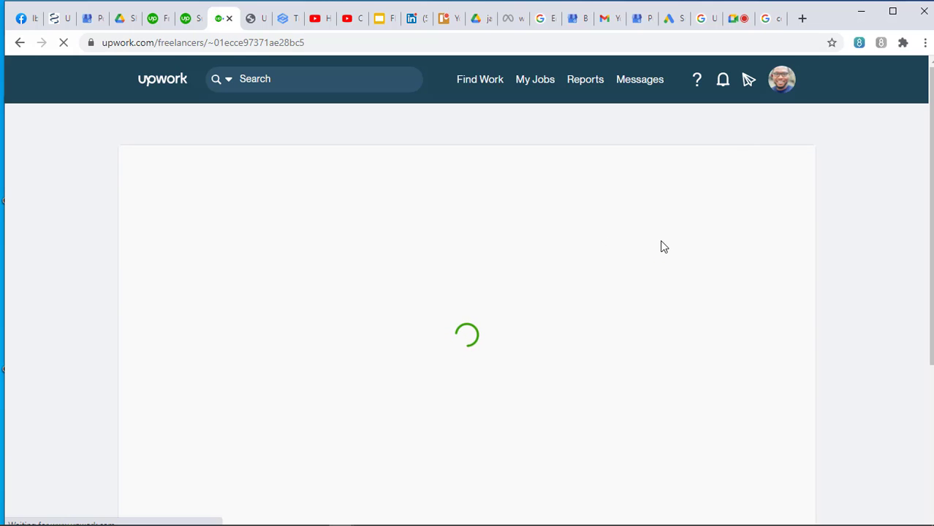
pyautogui.scroll(-1, 598, 272)
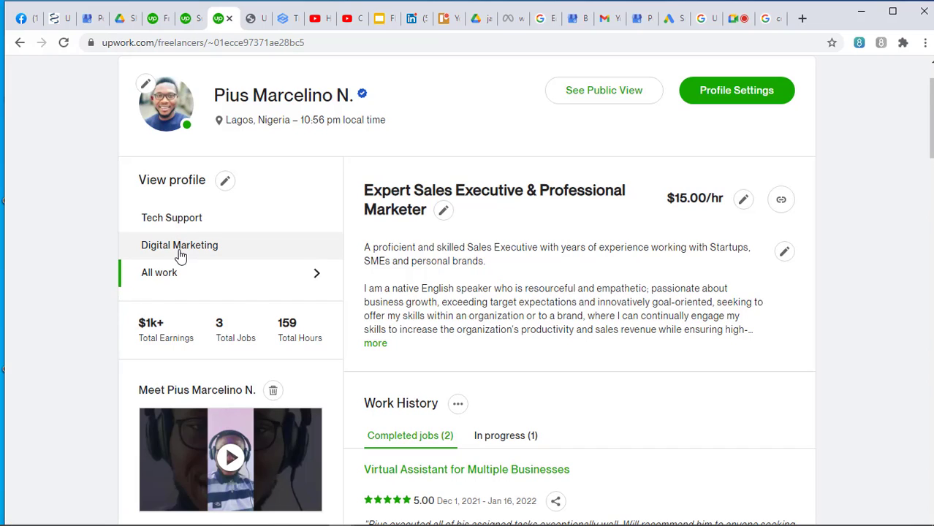
pyautogui.click(744, 201)
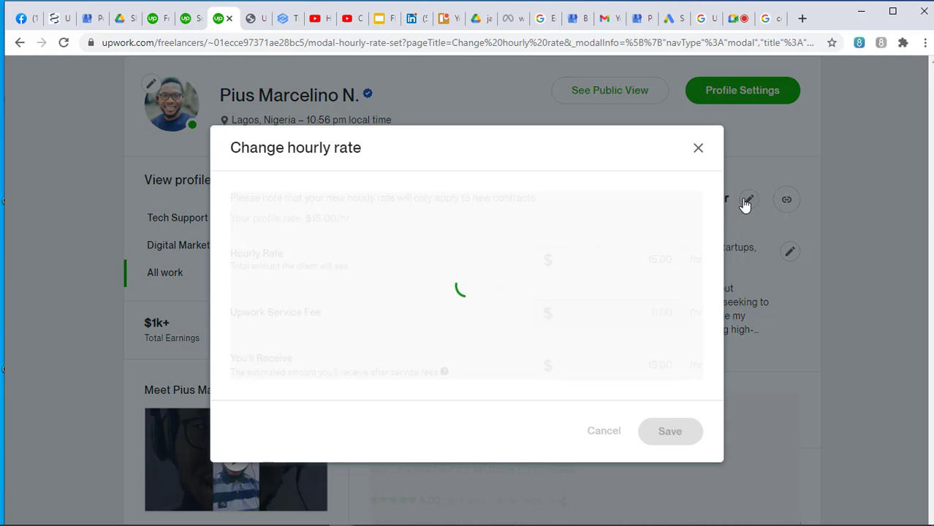
pyautogui.click(646, 277)
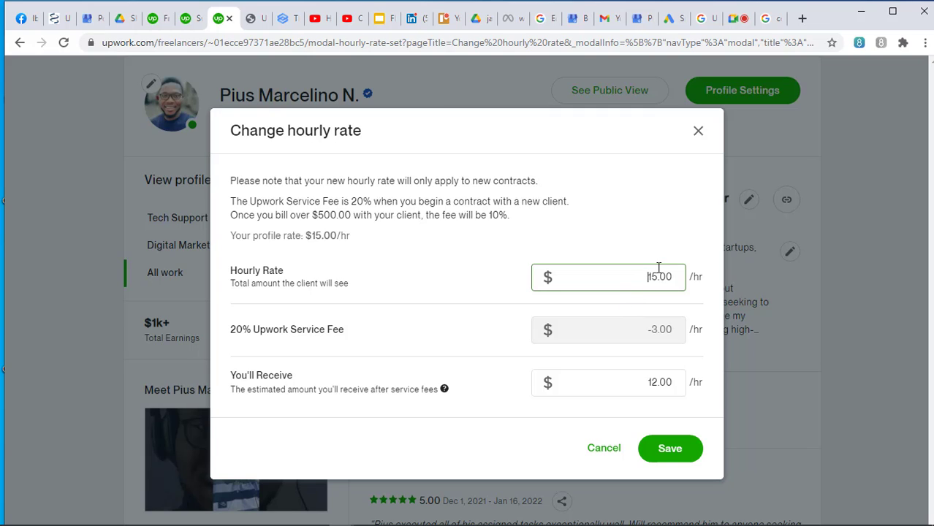
pyautogui.click(698, 131)
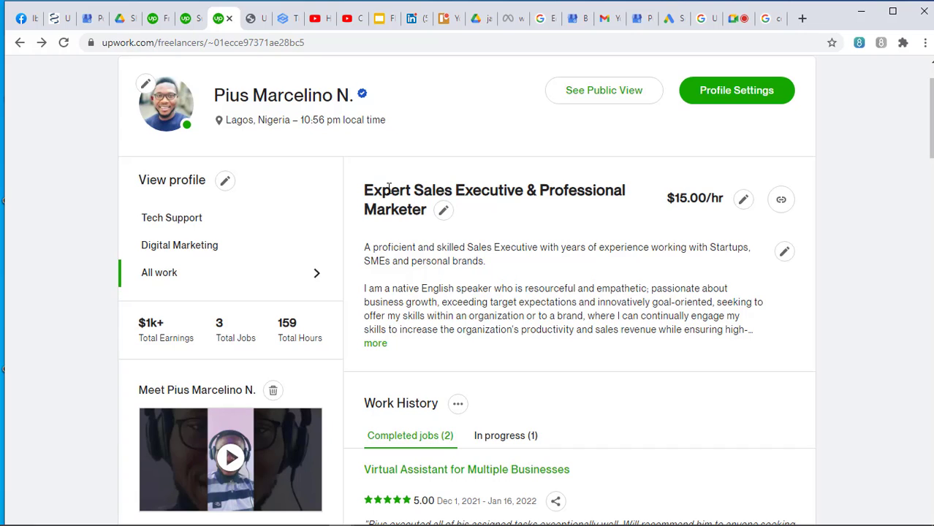
# Open the profile title for editing, look over the title field, and cancel the edit.
pyautogui.click(444, 212)
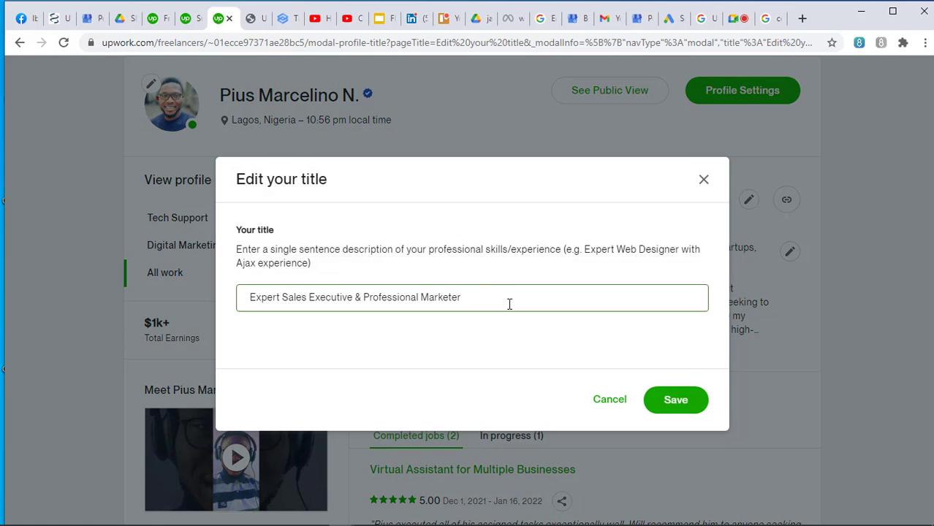
pyautogui.moveTo(484, 293); pyautogui.dragTo(228, 293)
pyautogui.click(489, 339)
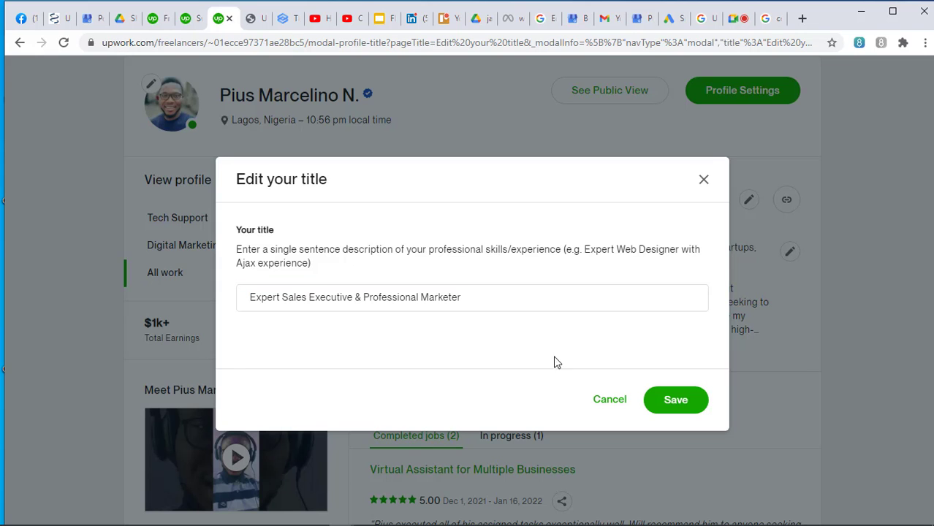
pyautogui.click(604, 400)
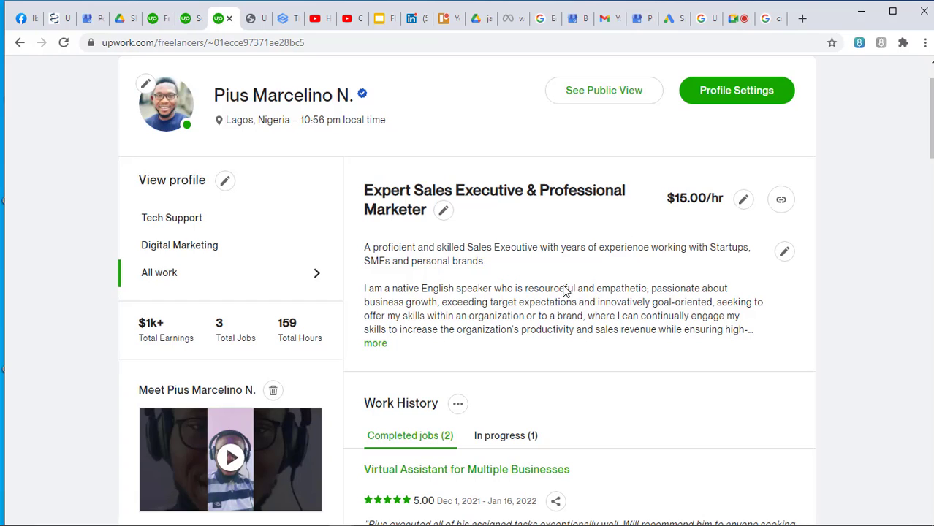
# Use the profile's link option and select the profile's full web address.
pyautogui.click(781, 205)
pyautogui.click(318, 43)
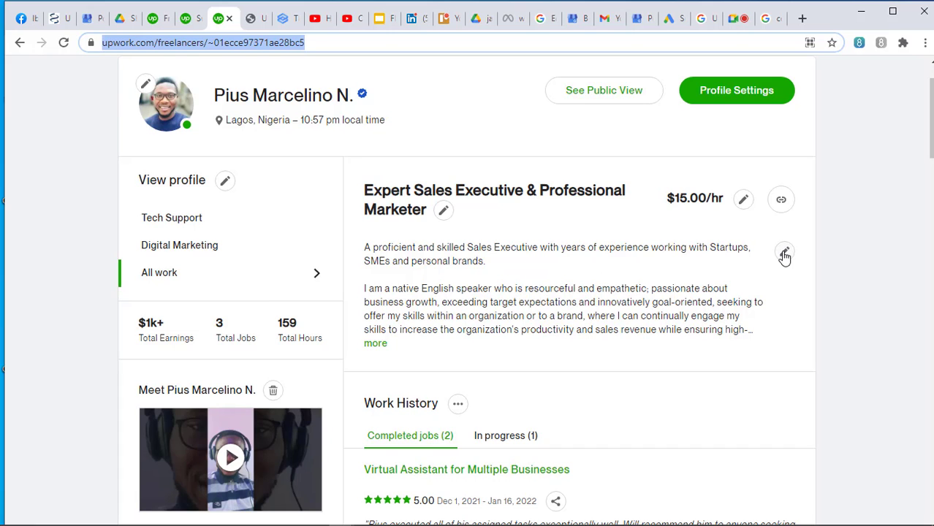
# Review the profile's Work History and its sorting options, leaving the current sort order in place.
pyautogui.scroll(-1, 785, 257)
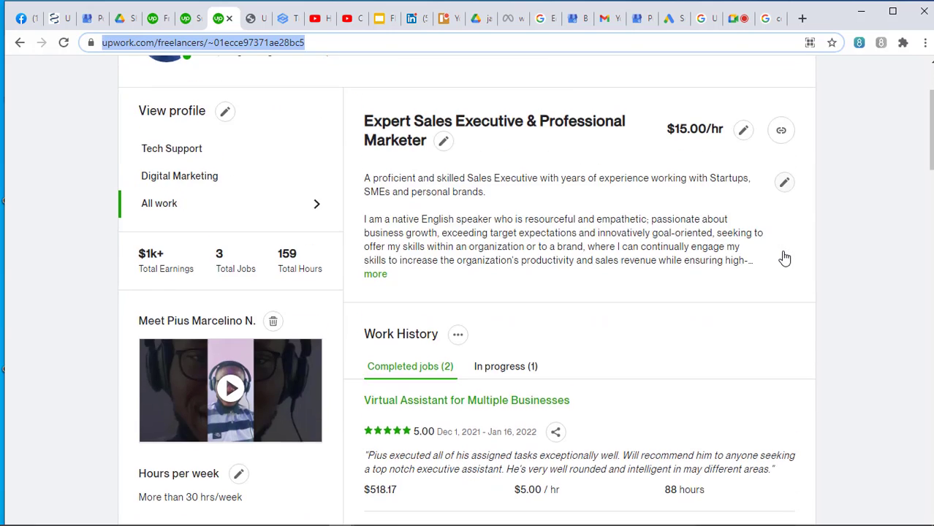
pyautogui.scroll(1, 784, 257)
pyautogui.scroll(-2, 784, 257)
pyautogui.scroll(-1, 785, 257)
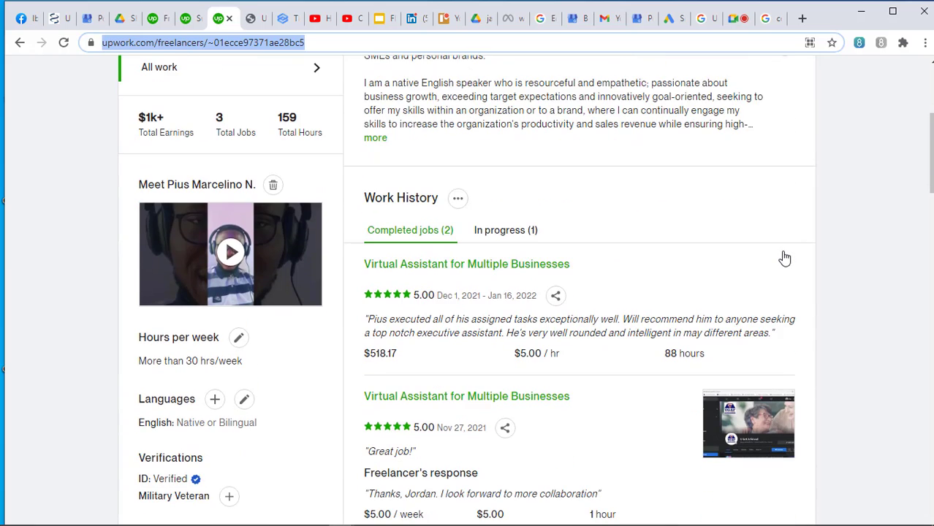
pyautogui.scroll(-1, 683, 319)
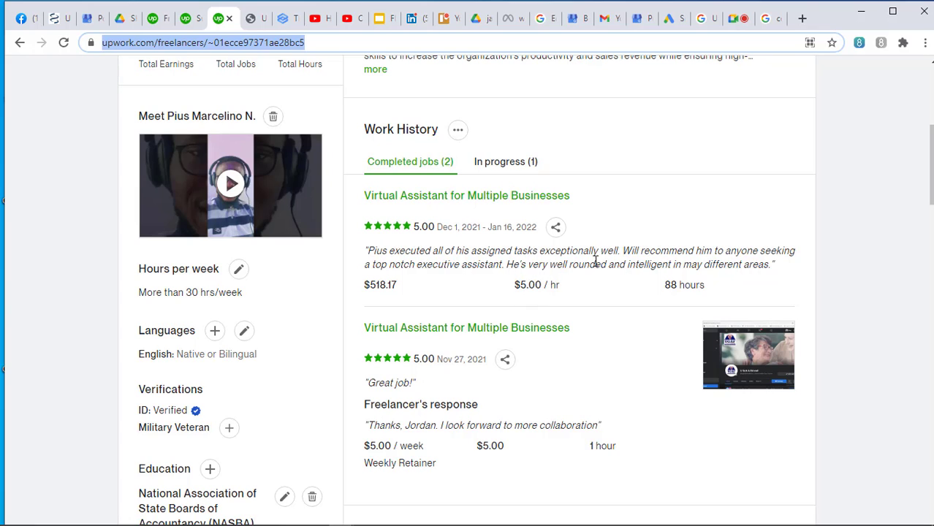
pyautogui.click(459, 136)
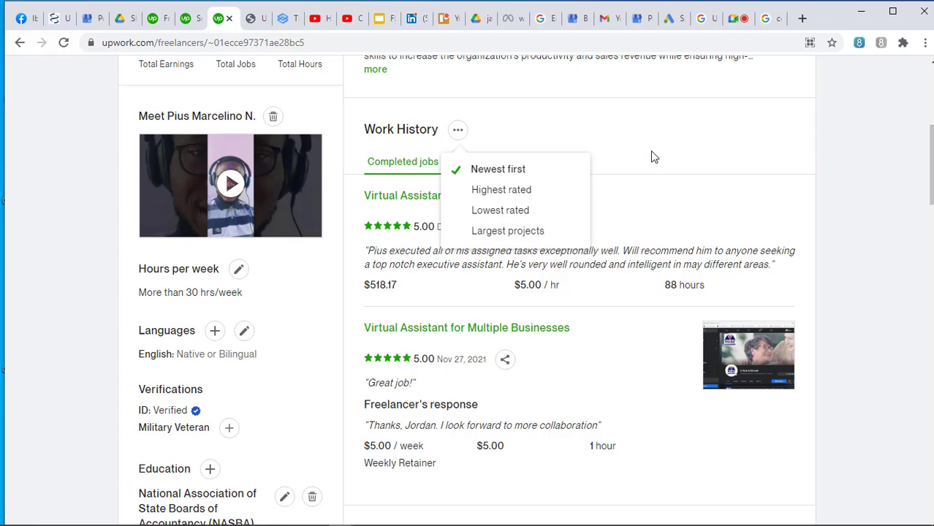
pyautogui.click(594, 205)
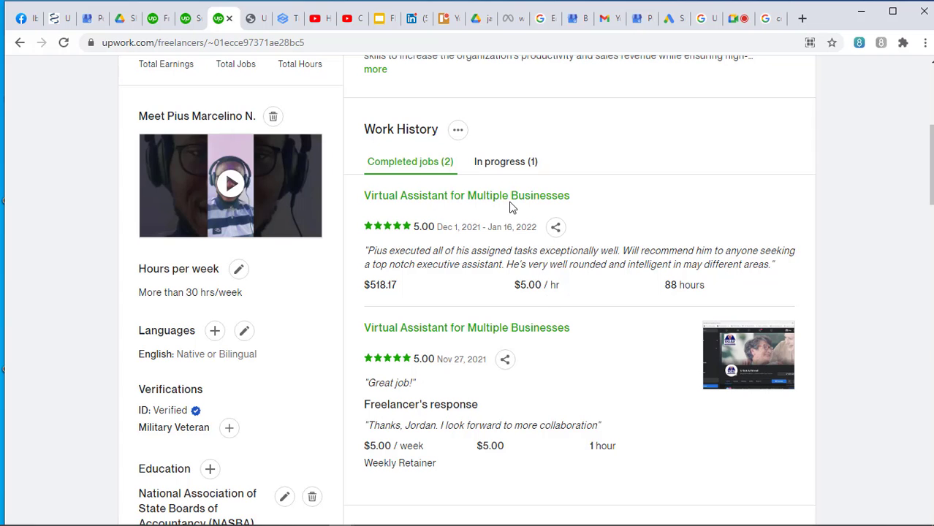
# Compare the work history of the Tech Support, All work and Digital Marketing profiles, ending on Tech Support.
pyautogui.scroll(3, 504, 205)
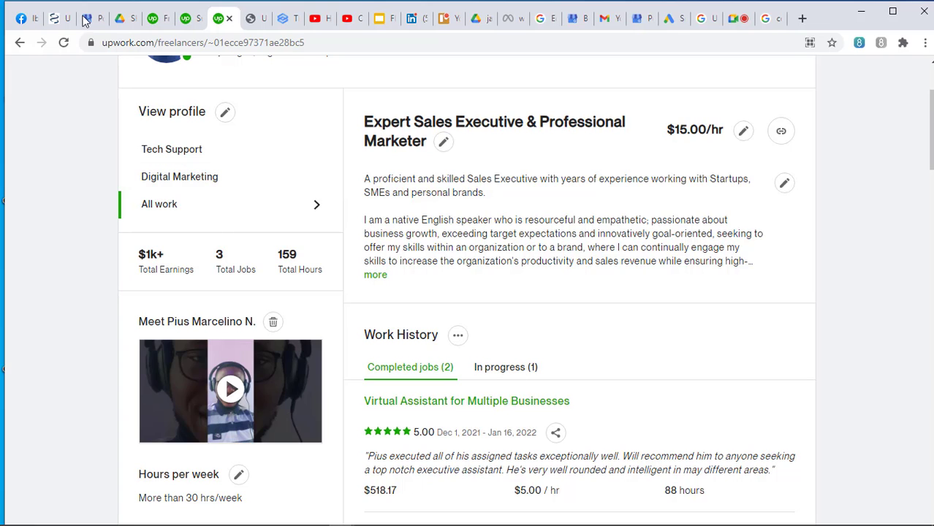
pyautogui.click(173, 151)
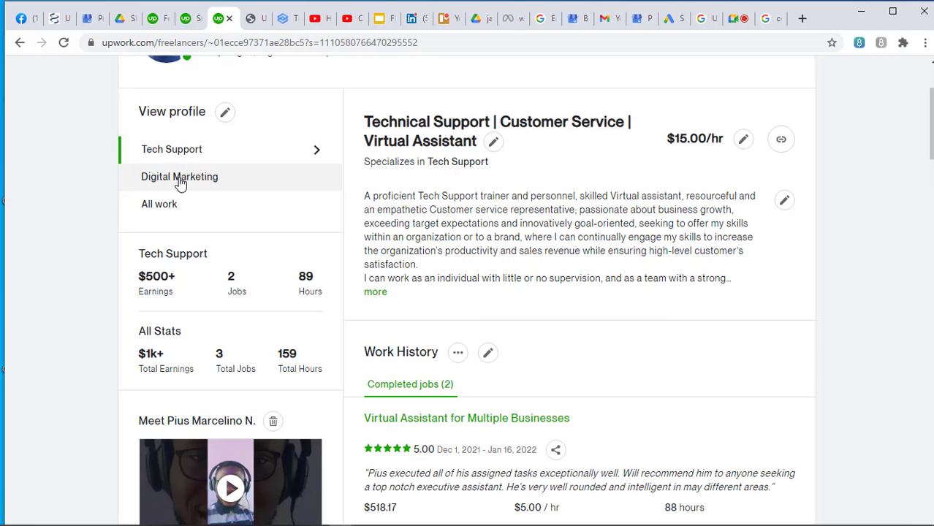
pyautogui.scroll(-3, 448, 223)
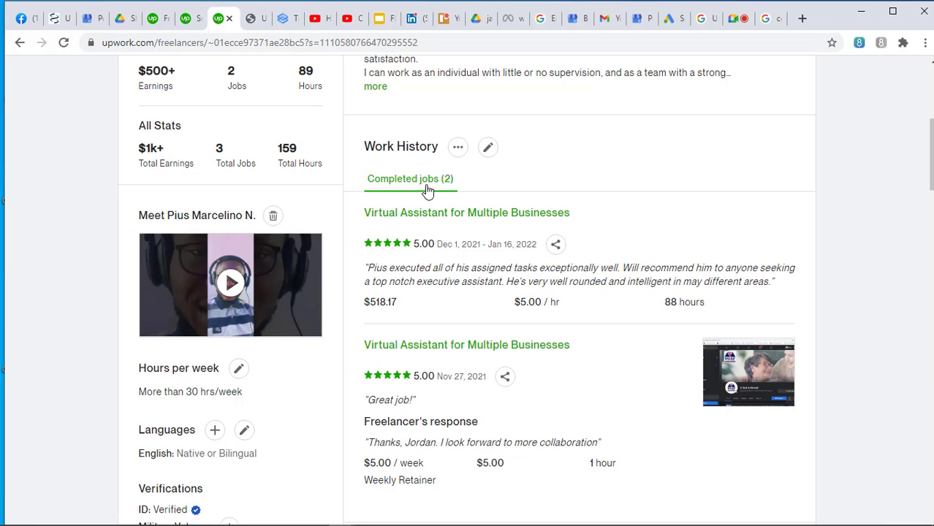
pyautogui.scroll(2, 427, 189)
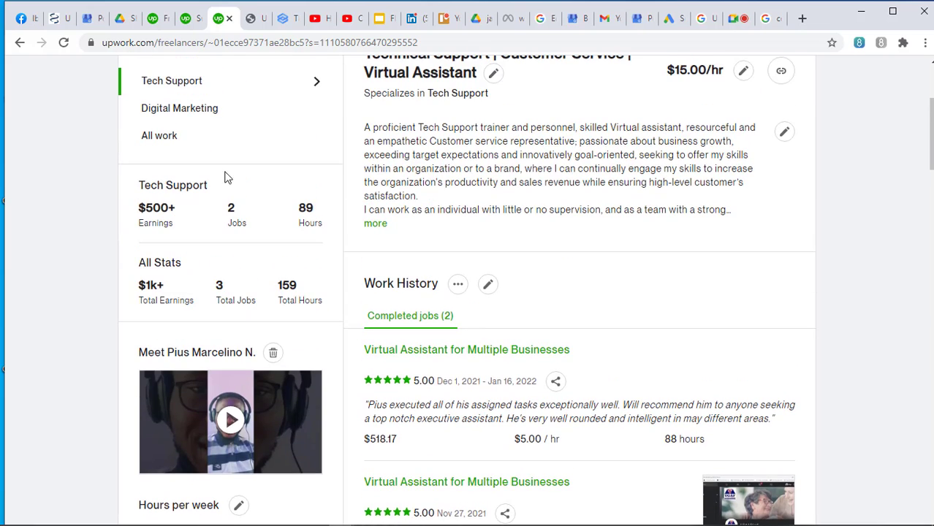
pyautogui.click(160, 140)
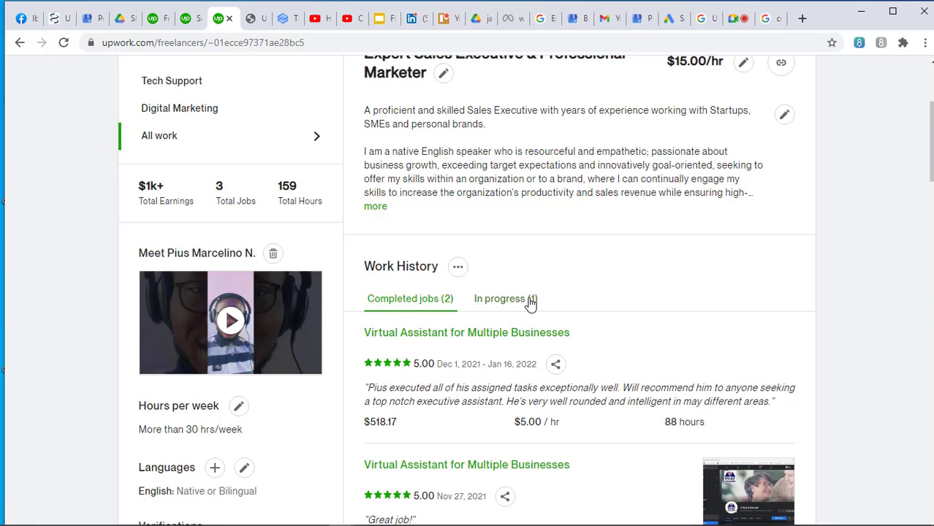
pyautogui.click(188, 83)
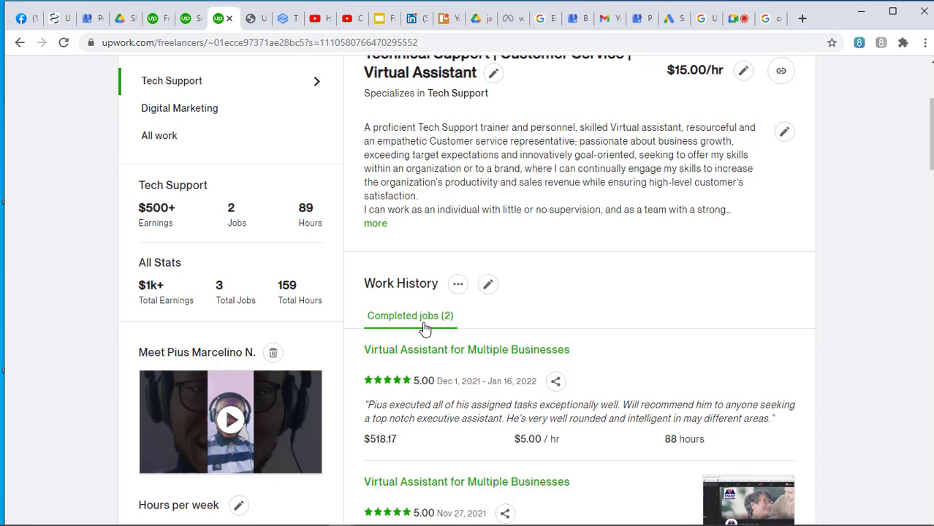
pyautogui.click(203, 117)
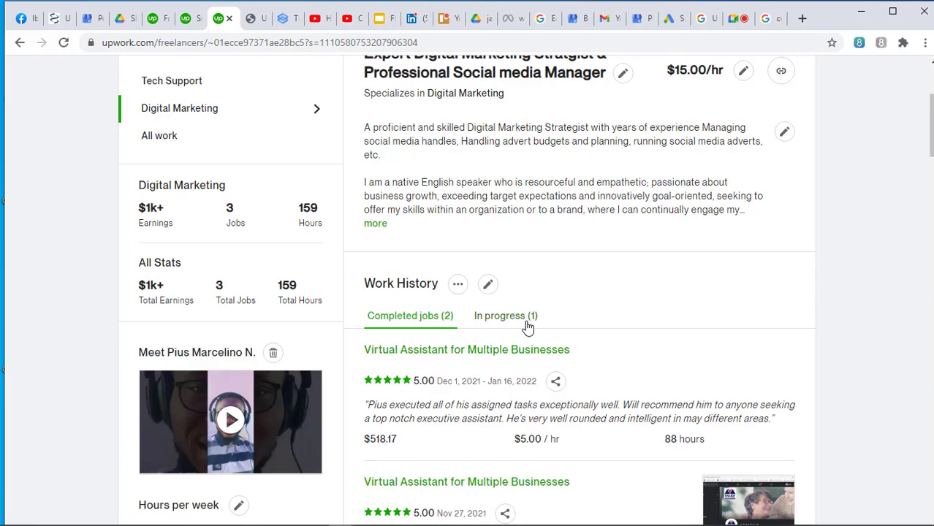
pyautogui.click(187, 83)
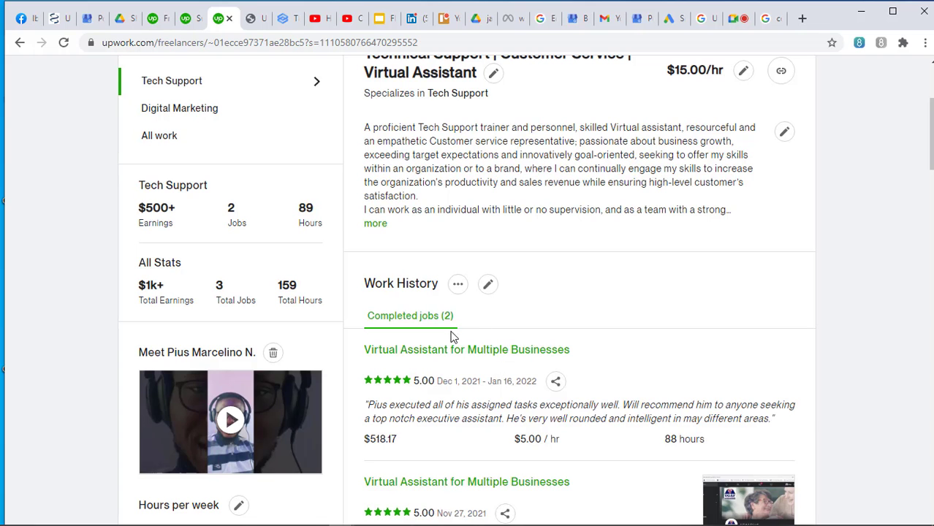
# Inspect the completed and in-progress jobs in the Tech Support work history editor and close it without saving.
pyautogui.click(489, 286)
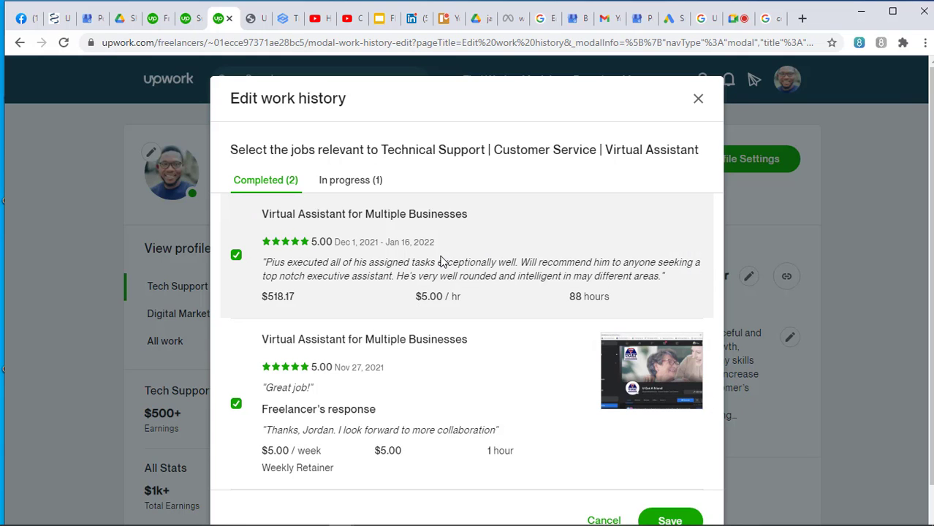
pyautogui.scroll(-1, 442, 262)
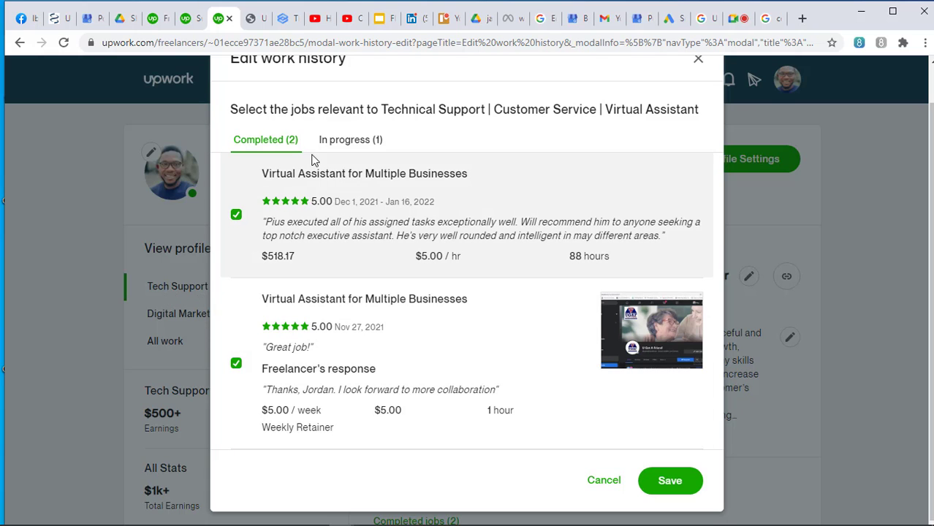
pyautogui.click(368, 139)
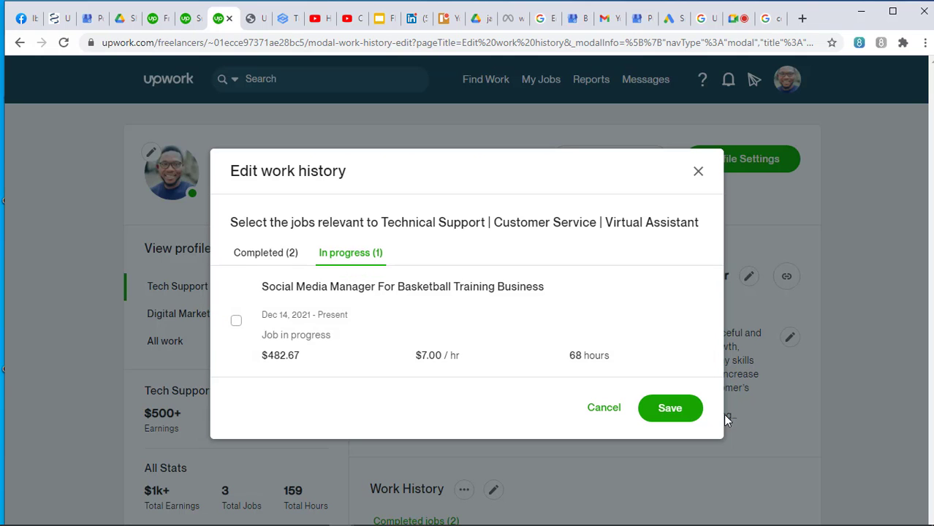
pyautogui.click(698, 175)
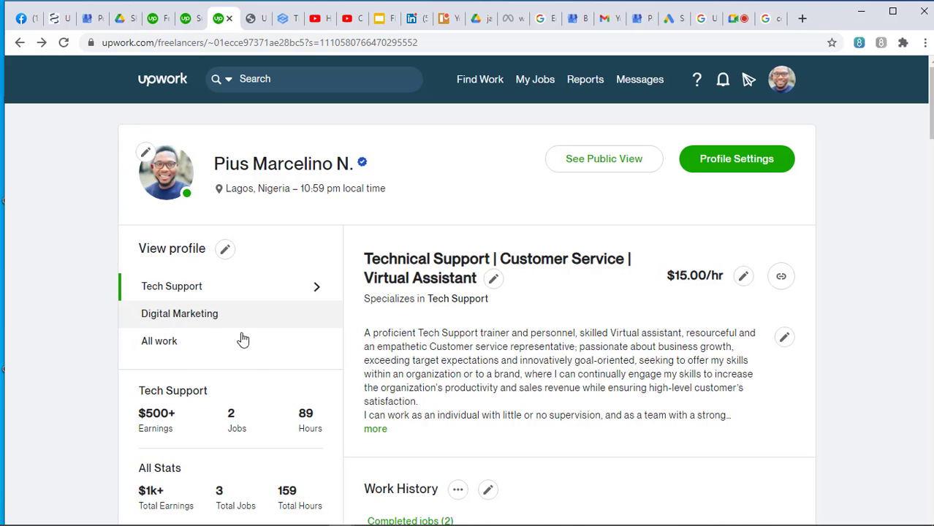
# Open the form for adding a Tech Support portfolio project, review its fields, and return to the profile without filling it in.
pyautogui.scroll(-4, 453, 343)
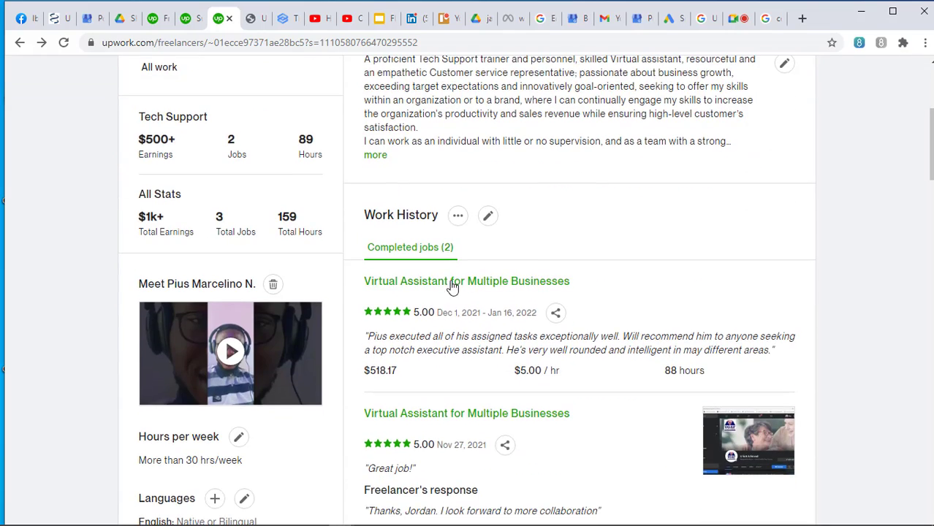
pyautogui.scroll(-6, 461, 277)
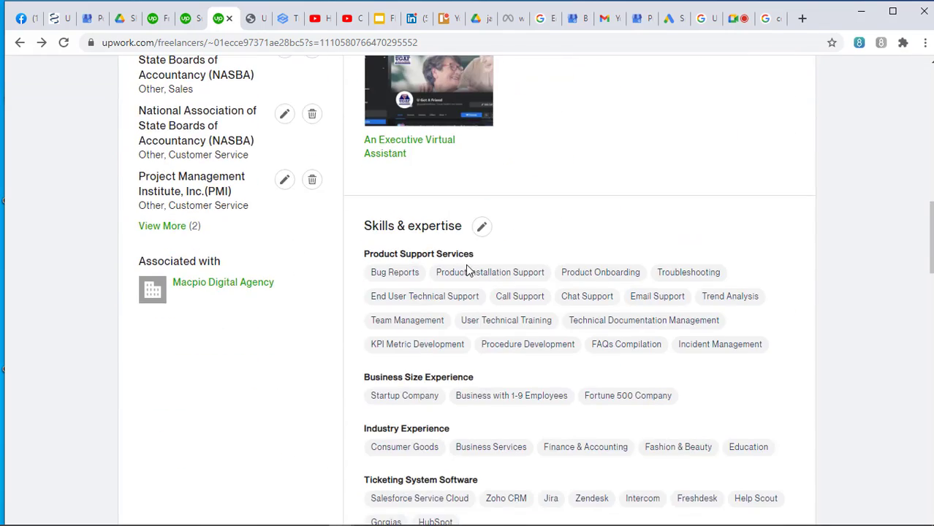
pyautogui.scroll(2, 468, 270)
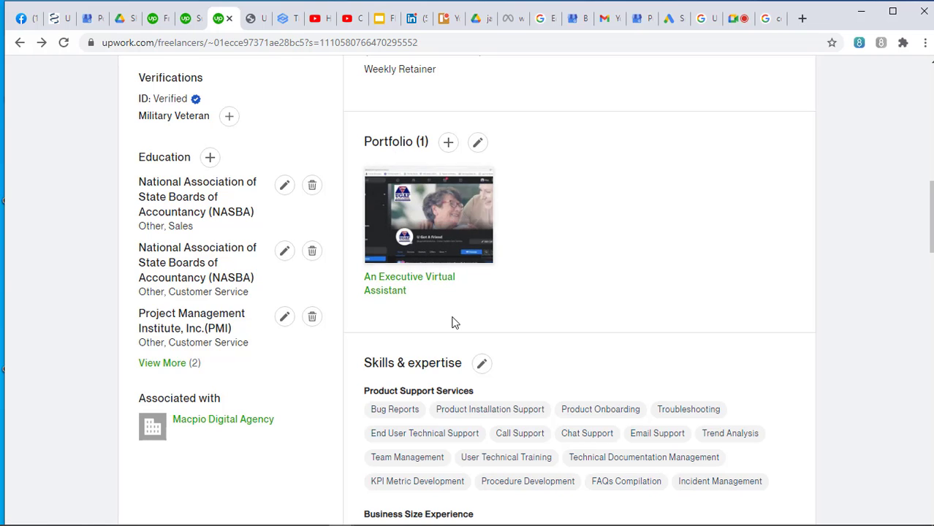
pyautogui.click(448, 143)
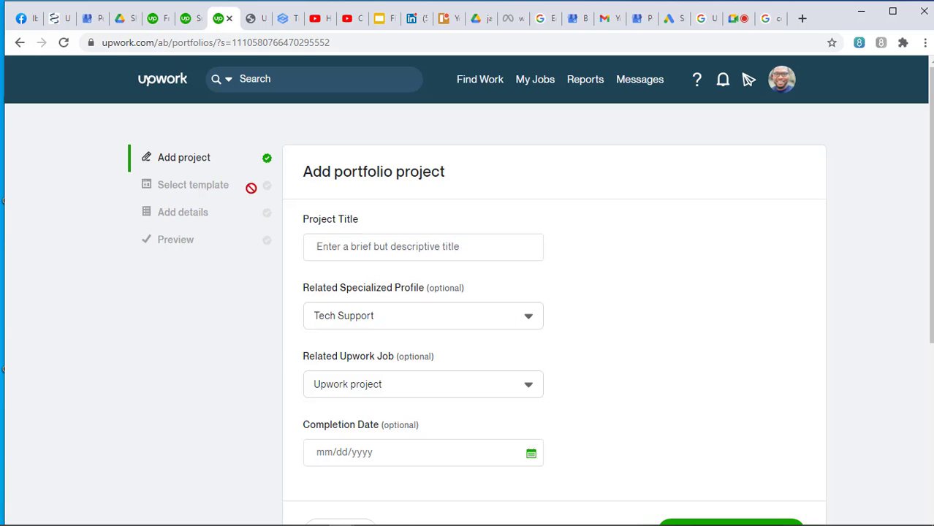
pyautogui.scroll(-2, 288, 215)
pyautogui.scroll(-2, 296, 217)
pyautogui.scroll(4, 303, 201)
pyautogui.scroll(-3, 440, 274)
pyautogui.scroll(-1, 440, 278)
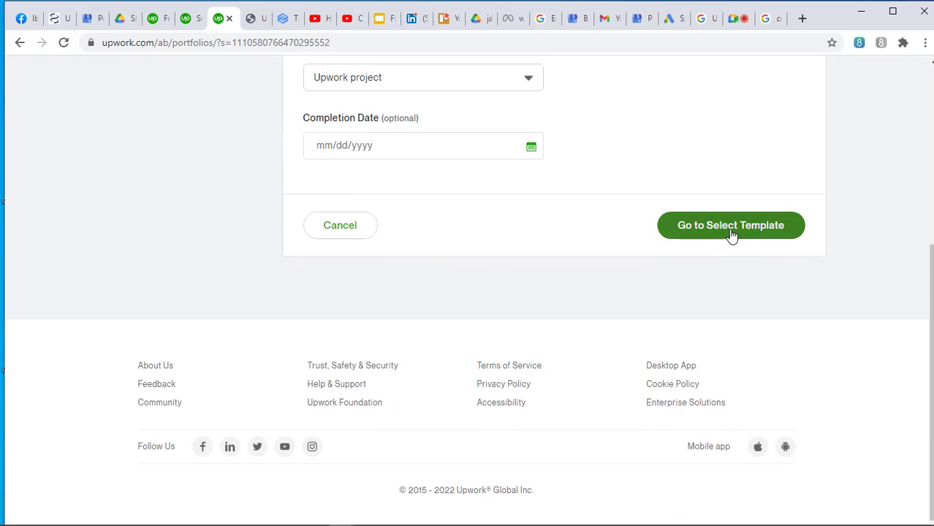
pyautogui.scroll(5, 430, 189)
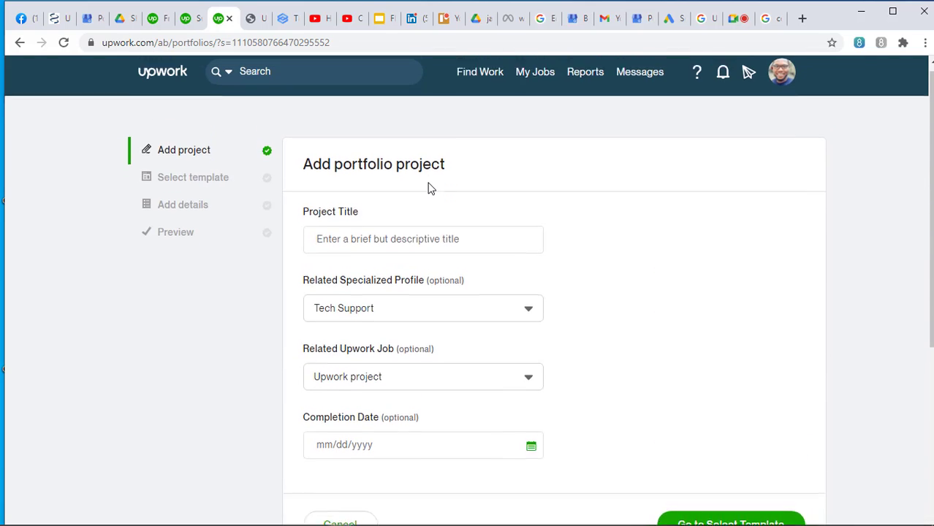
pyautogui.click(19, 43)
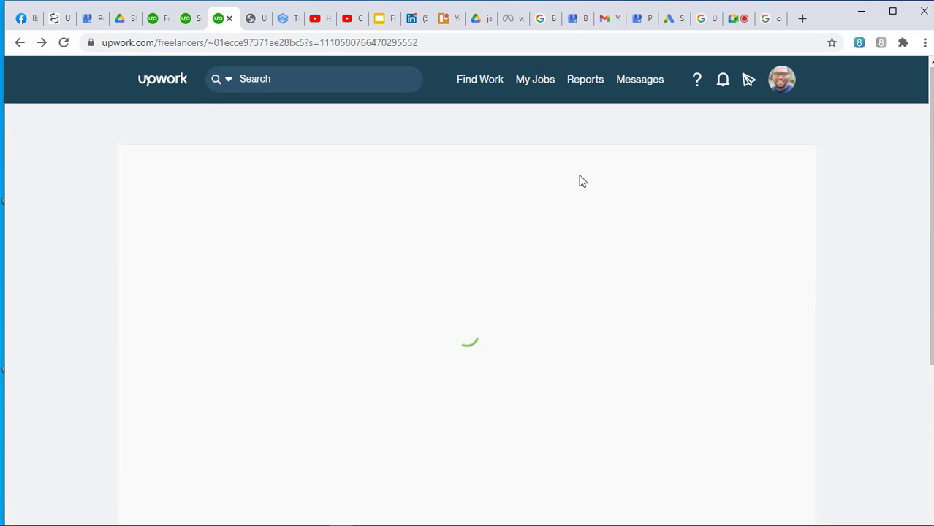
# Inspect the selection of projects for the Tech Support portfolio and close it without making changes.
pyautogui.scroll(-2, 585, 219)
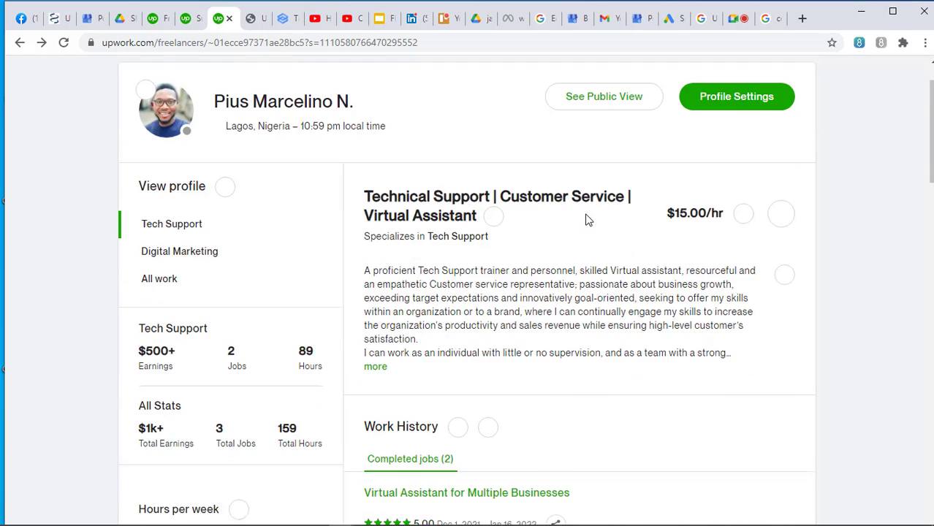
pyautogui.scroll(-10, 585, 219)
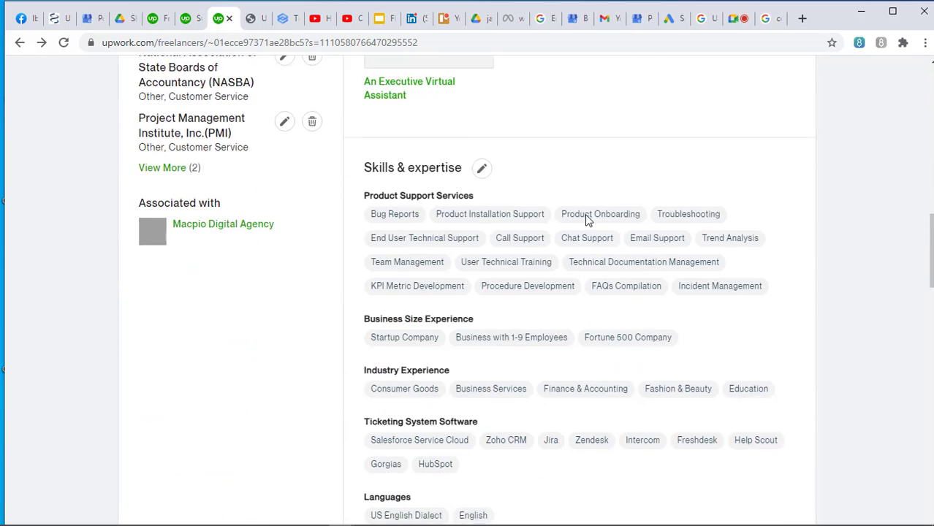
pyautogui.scroll(3, 585, 220)
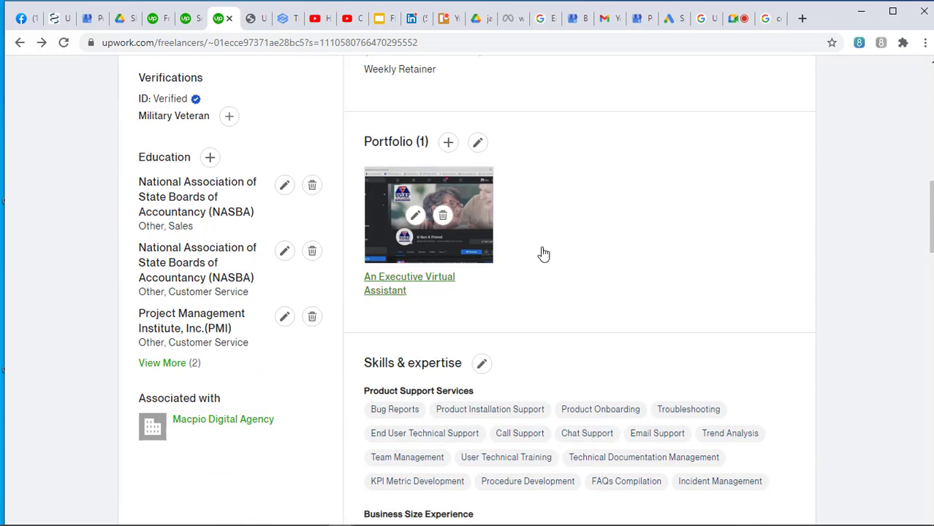
pyautogui.scroll(4, 552, 150)
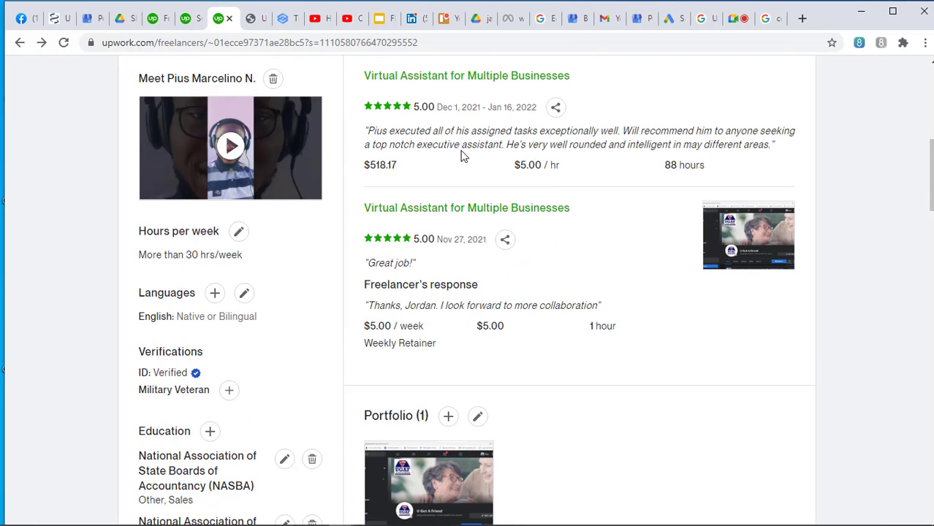
pyautogui.scroll(-3, 494, 288)
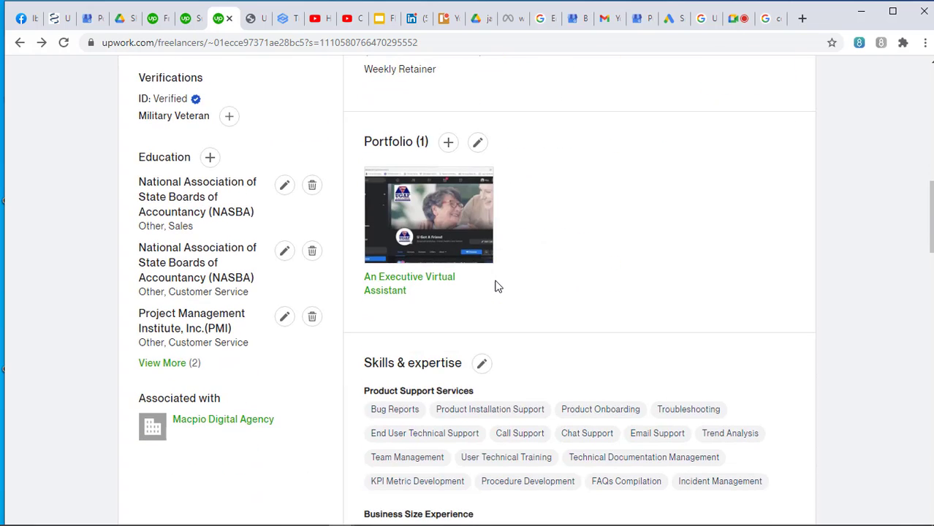
pyautogui.scroll(2, 495, 263)
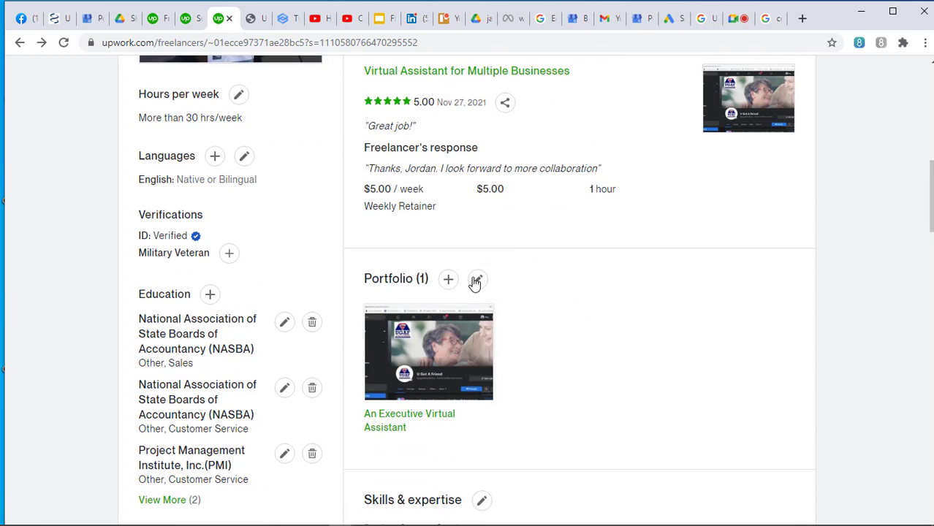
pyautogui.click(479, 286)
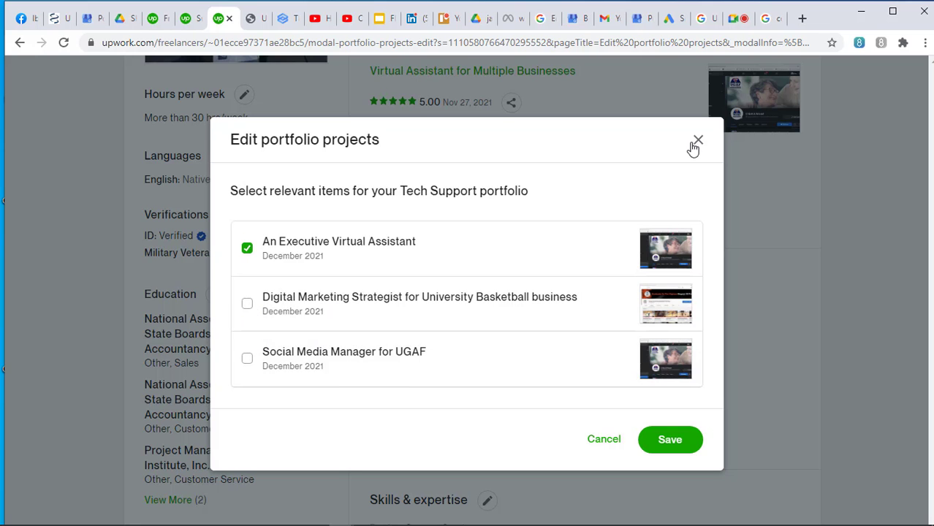
pyautogui.press('Escape')
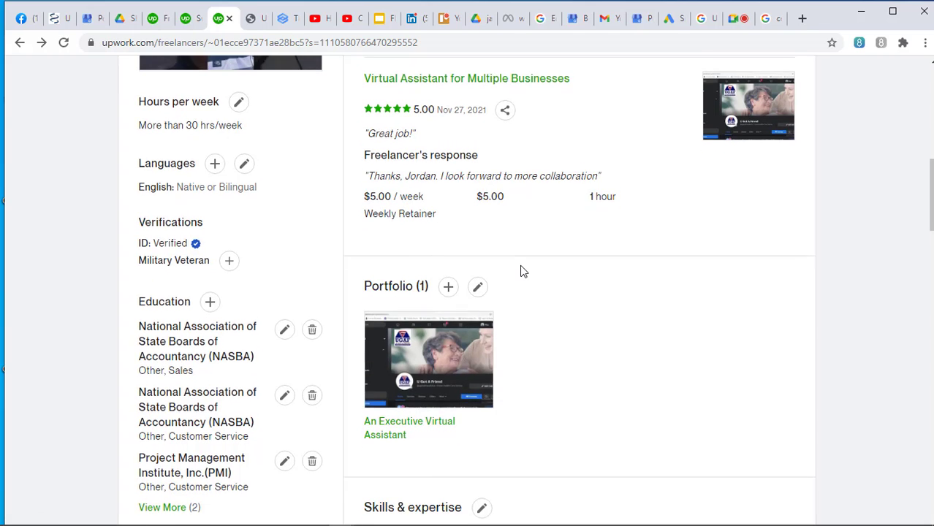
# Review the skill categories in the Tech Support skills editor, including the industry experience options, and cancel without saving.
pyautogui.scroll(-4, 520, 267)
pyautogui.scroll(-1, 521, 271)
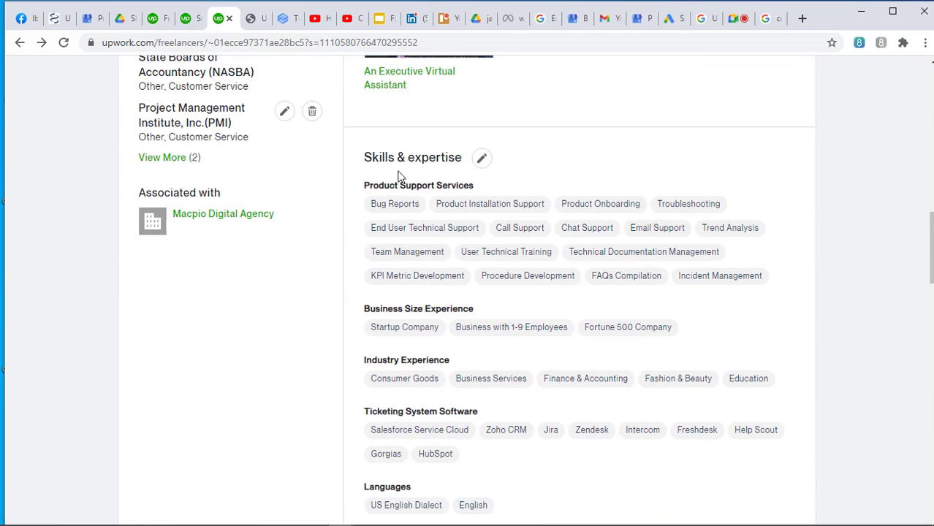
pyautogui.click(486, 161)
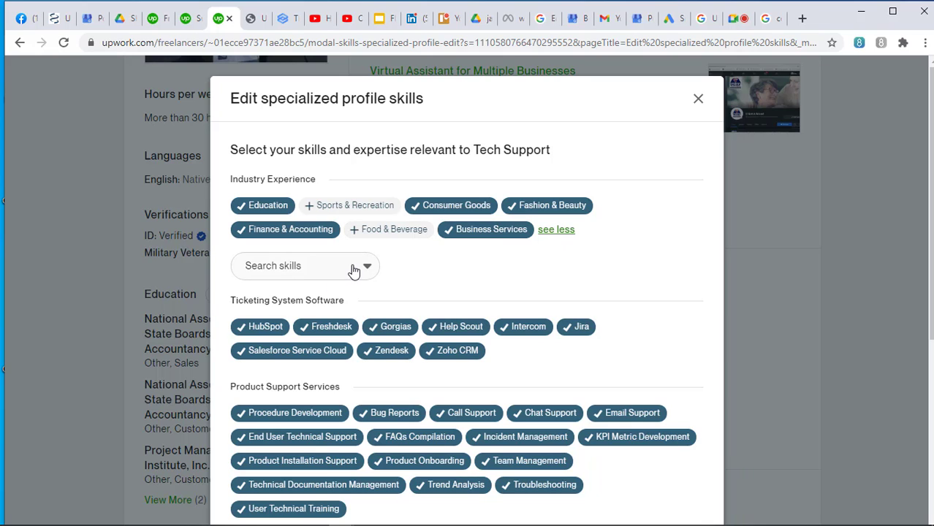
pyautogui.click(355, 271)
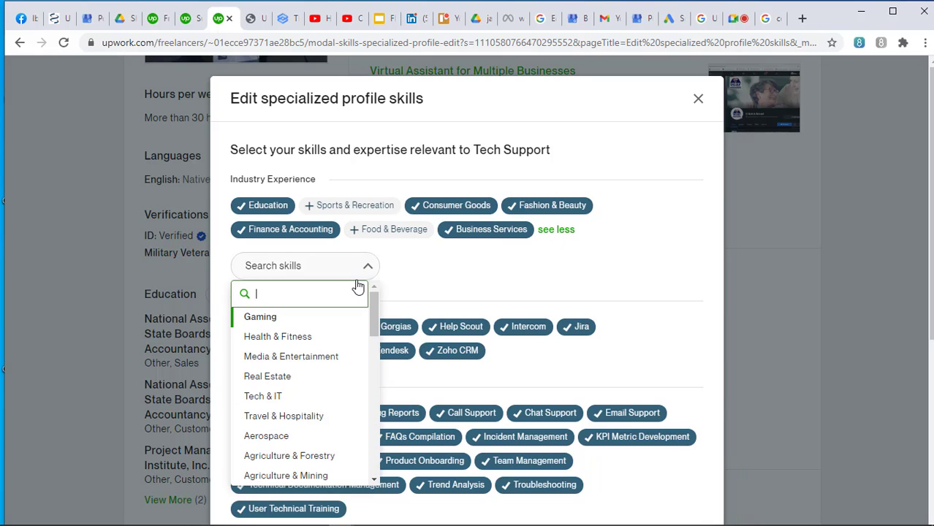
pyautogui.click(501, 265)
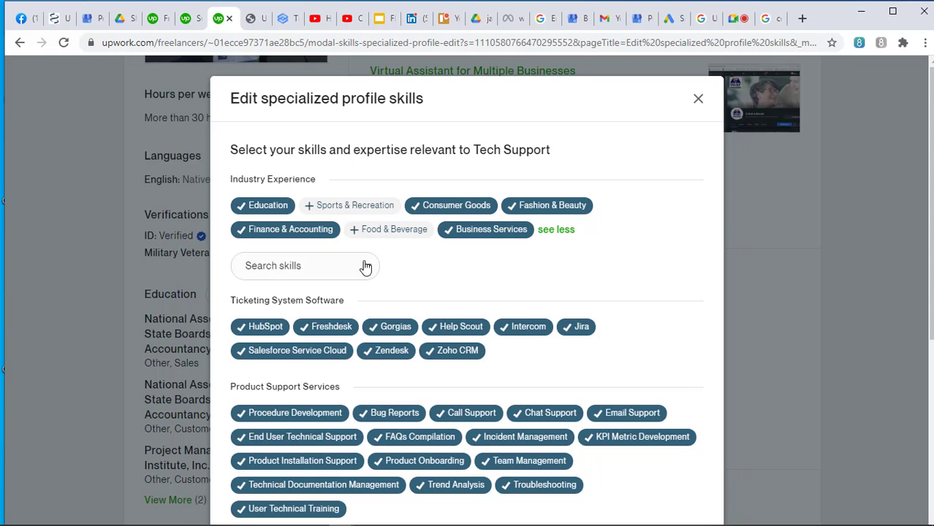
pyautogui.scroll(-1, 396, 242)
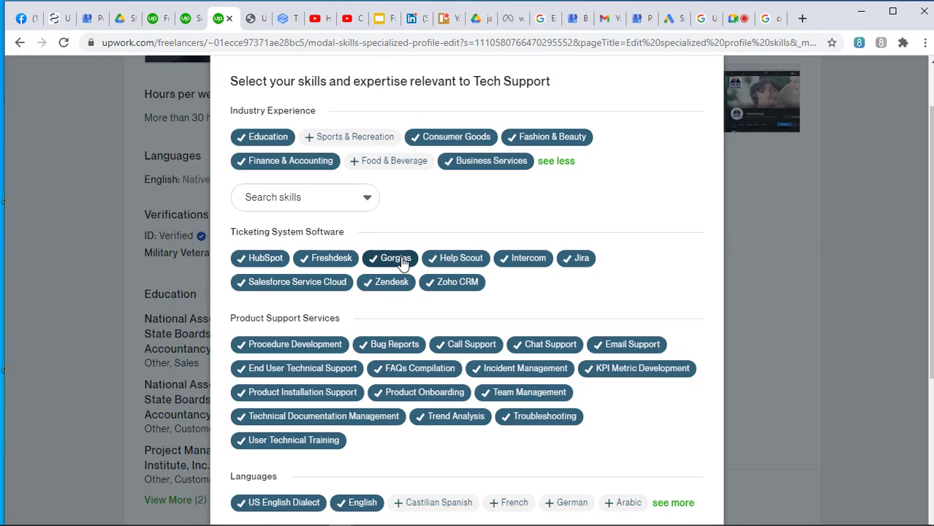
pyautogui.scroll(-2, 536, 275)
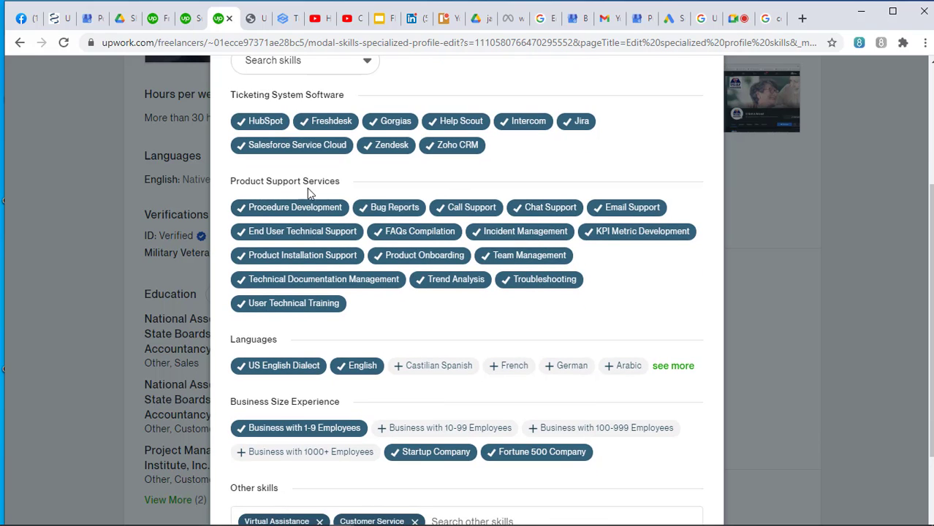
pyautogui.scroll(-2, 344, 260)
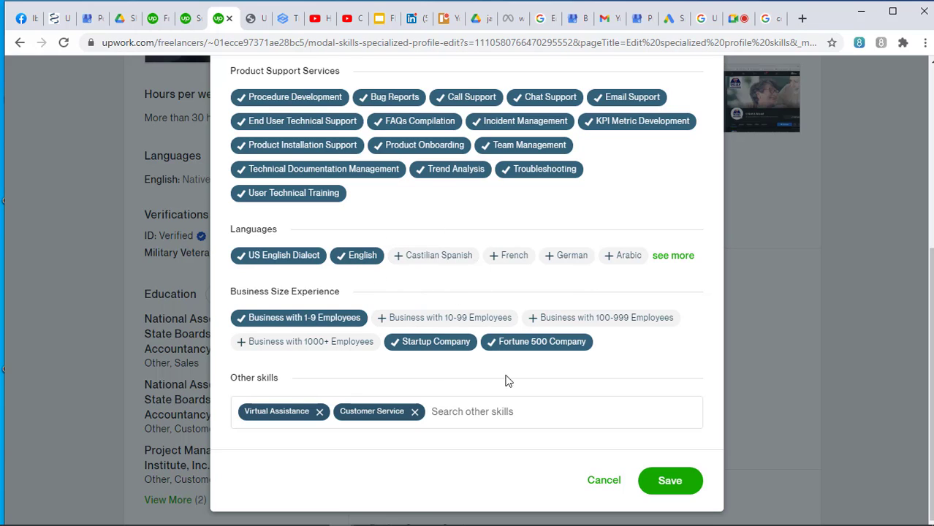
pyautogui.click(613, 486)
# Look over the profile's Project Catalog and Testimonials sections, and open the form for requesting a client testimonial.
pyautogui.scroll(-7, 615, 324)
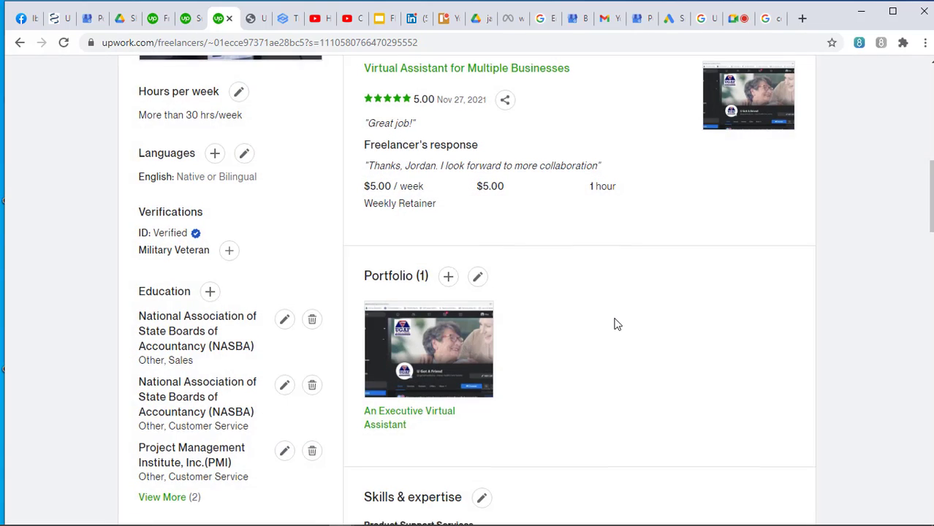
pyautogui.scroll(-3, 615, 323)
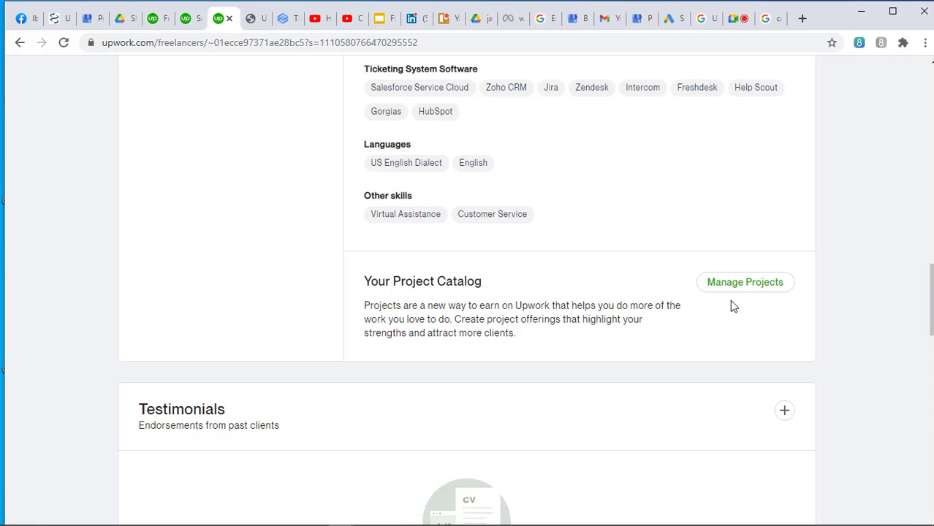
pyautogui.scroll(-1, 627, 298)
pyautogui.scroll(-3, 628, 299)
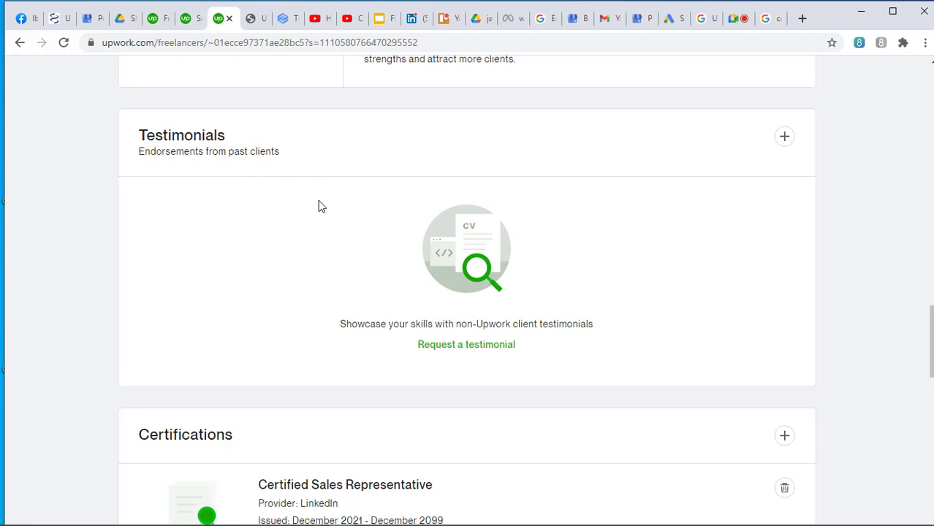
pyautogui.click(503, 346)
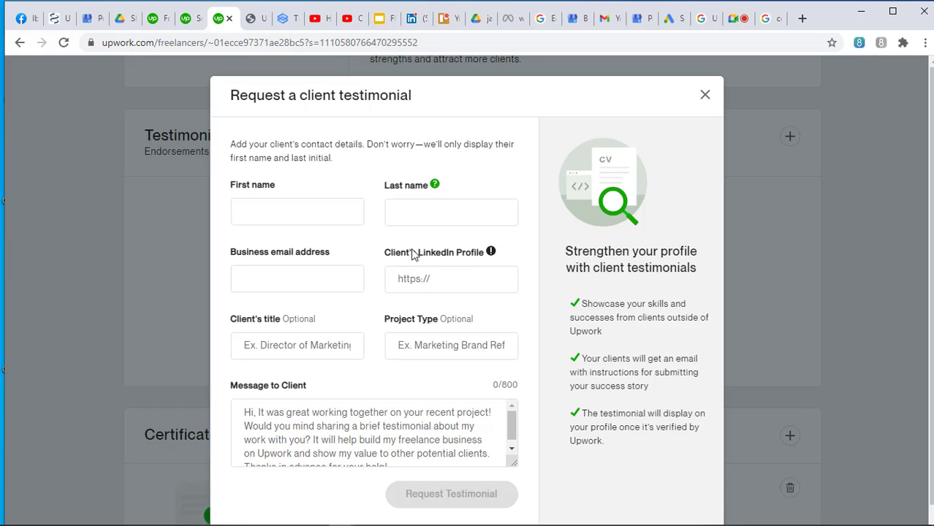
pyautogui.scroll(-1, 387, 308)
pyautogui.scroll(1, 388, 308)
pyautogui.scroll(-1, 446, 390)
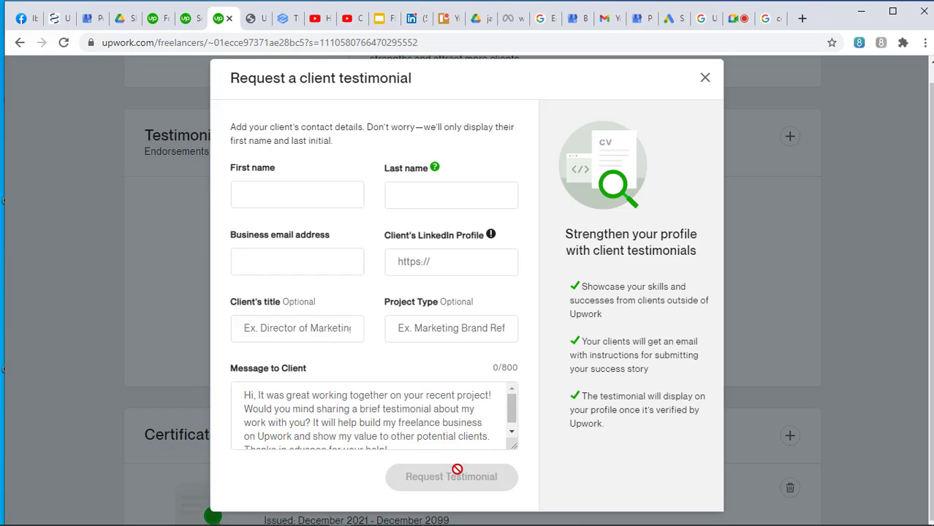
# Go through the name, LinkedIn profile and message fields of the testimonial request and close it without sending.
pyautogui.click(422, 187)
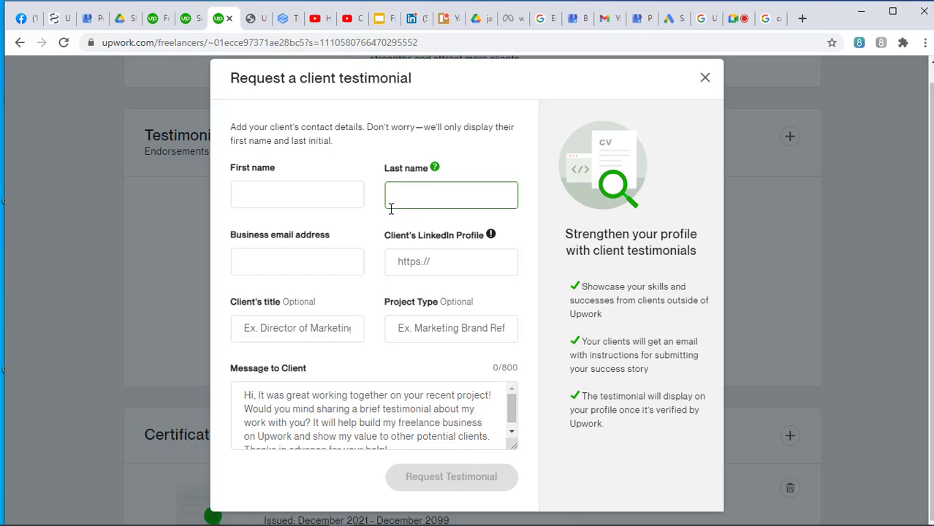
pyautogui.click(329, 193)
pyautogui.click(431, 195)
pyautogui.click(439, 223)
pyautogui.click(430, 261)
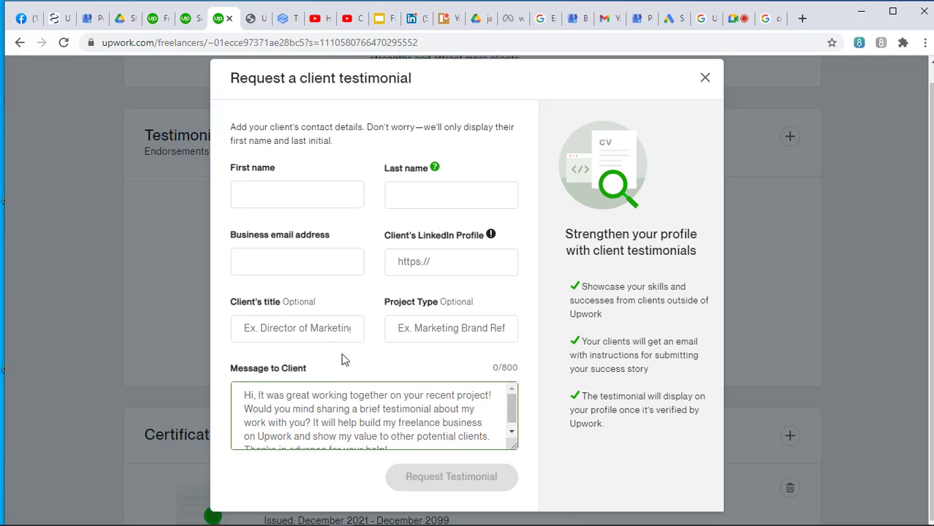
pyautogui.click(504, 388)
pyautogui.click(680, 131)
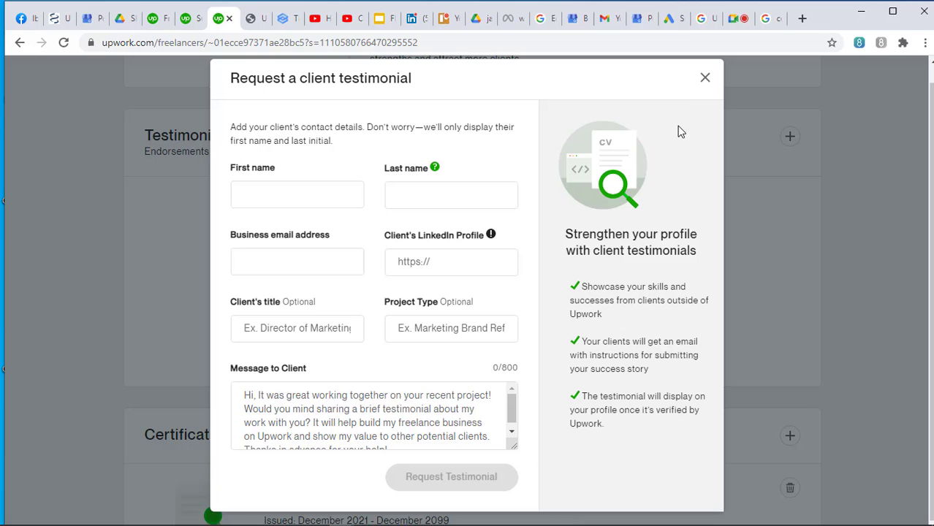
pyautogui.click(703, 78)
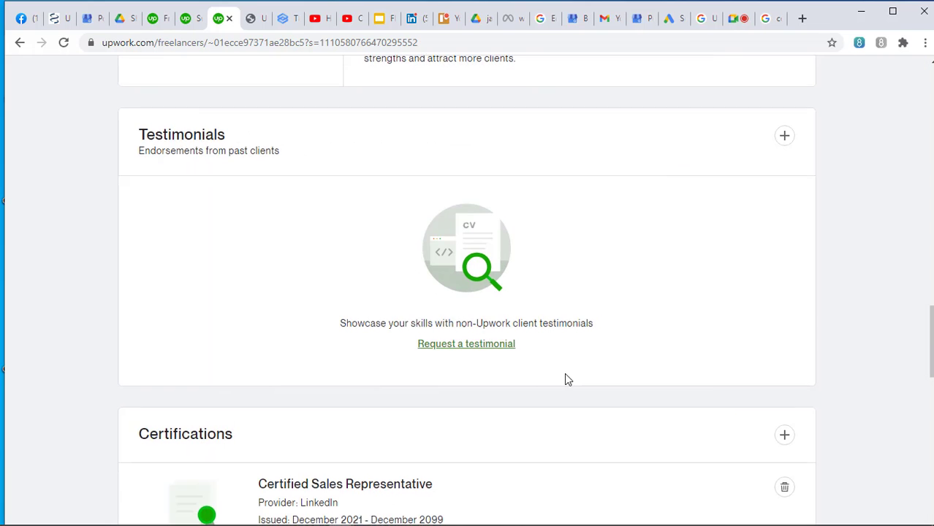
# Start adding a certification to the profile and open the list of available certifications.
pyautogui.scroll(-5, 564, 375)
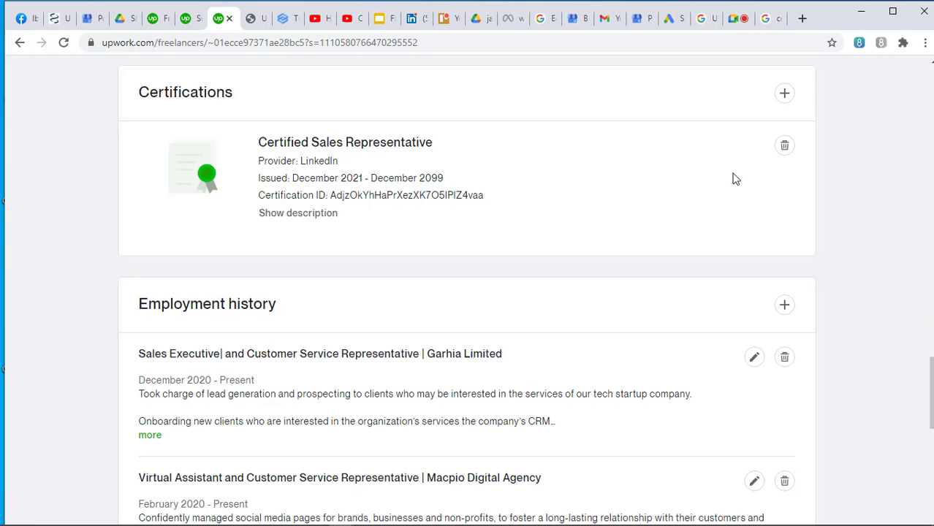
pyautogui.click(784, 95)
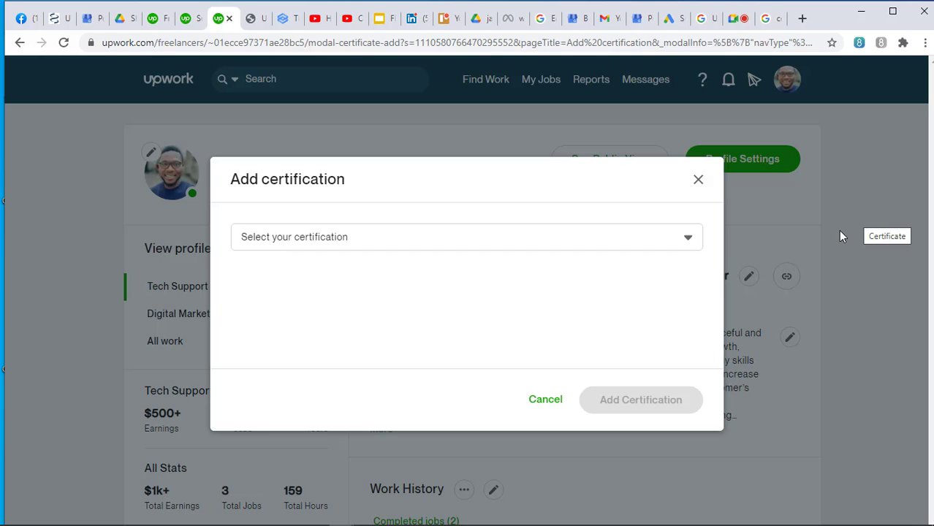
pyautogui.click(365, 247)
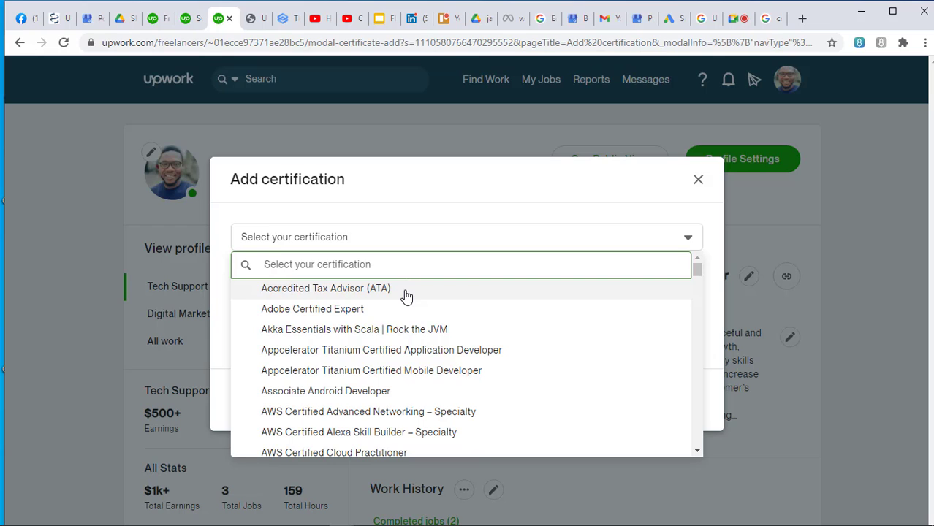
# Browse the certification list to its end and choose the option to add a custom certification.
pyautogui.scroll(-1, 406, 296)
pyautogui.scroll(-1, 406, 308)
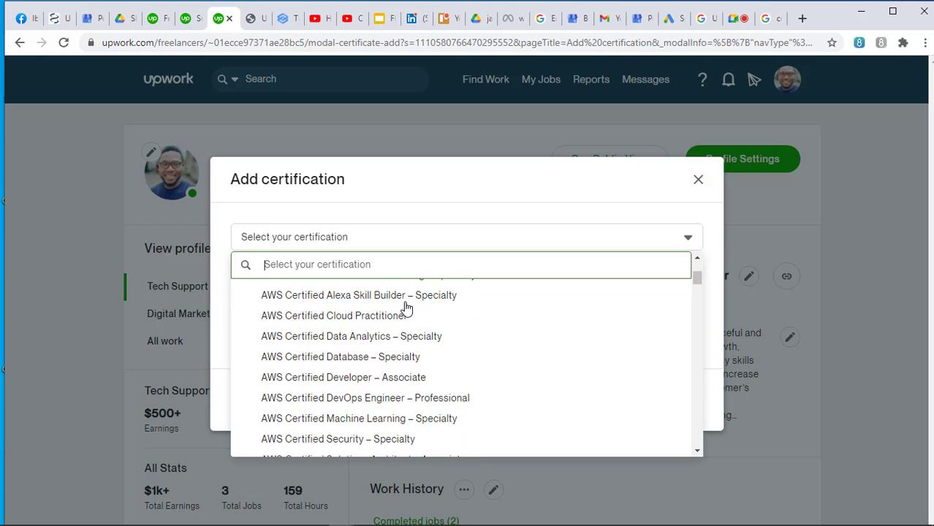
pyautogui.scroll(-1, 406, 308)
pyautogui.scroll(-6, 406, 307)
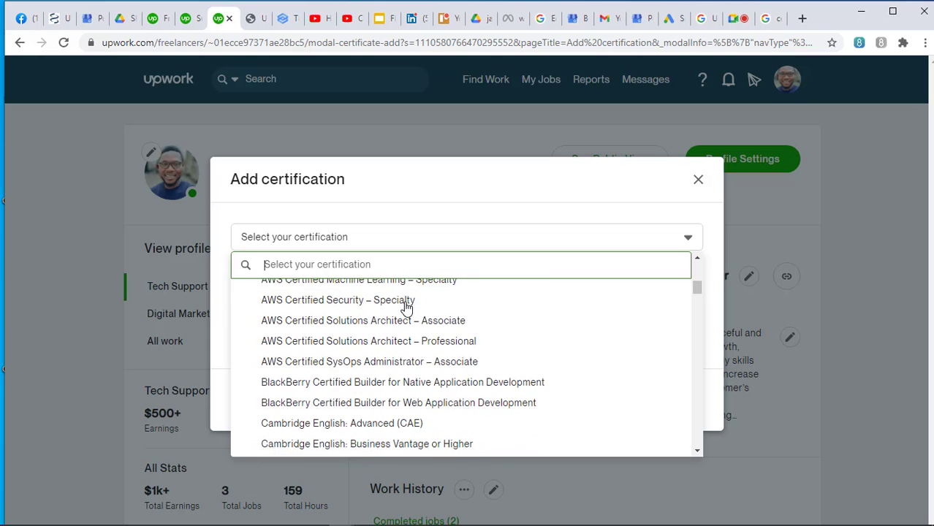
pyautogui.scroll(-3, 406, 308)
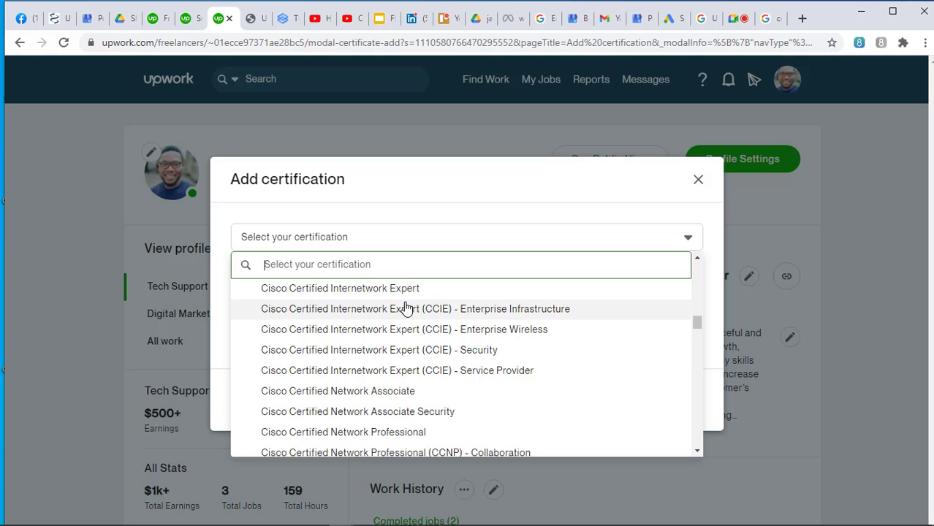
pyautogui.scroll(-3, 407, 307)
pyautogui.scroll(-3, 407, 308)
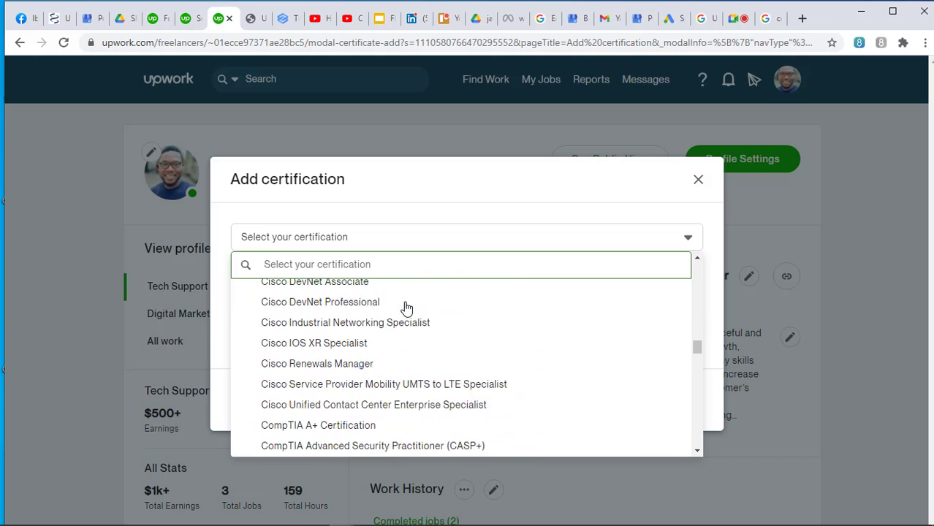
pyautogui.scroll(-1, 407, 308)
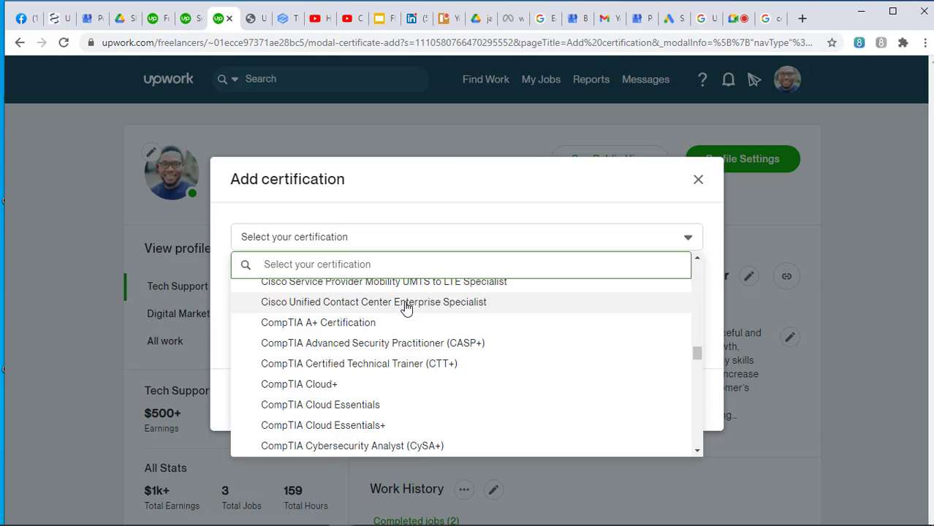
pyautogui.scroll(-15, 406, 308)
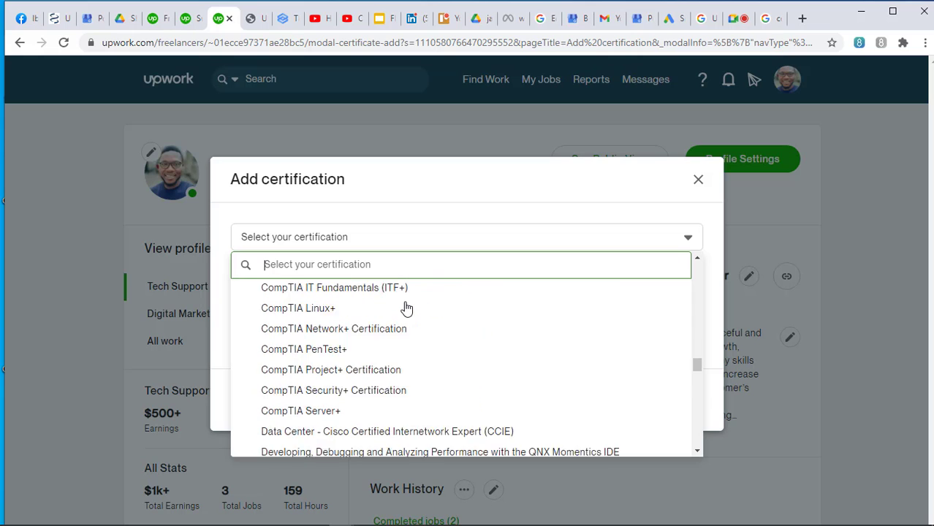
pyautogui.scroll(-4, 406, 308)
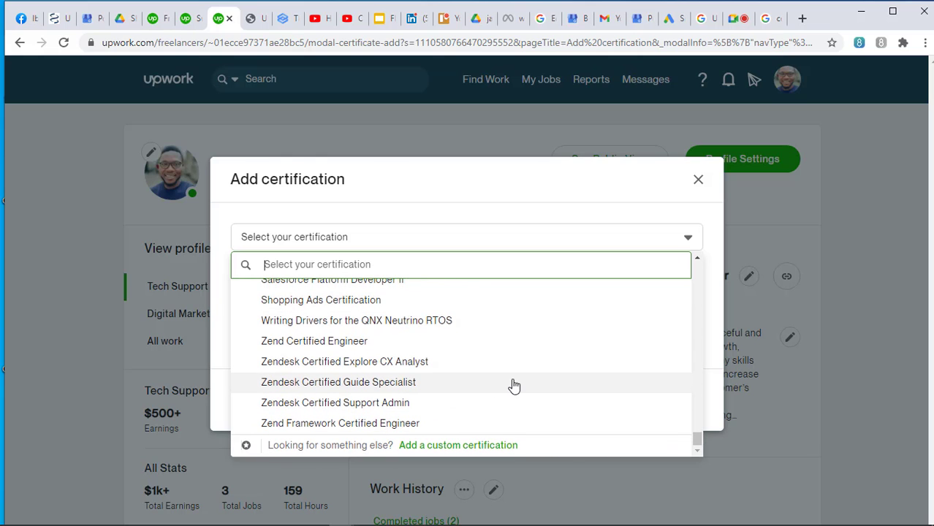
pyautogui.click(482, 447)
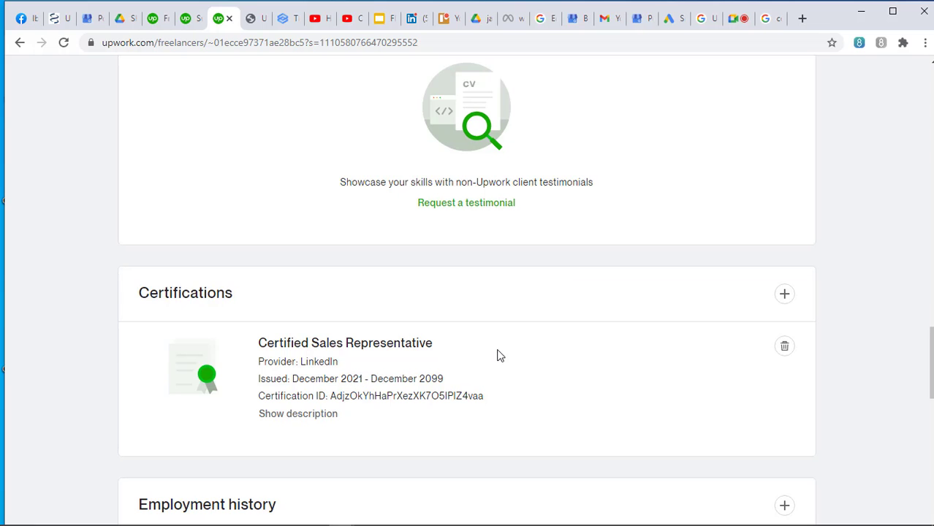
# Look over the Testimonials and Certifications sections of the freelancer profile.
pyautogui.scroll(-3, 503, 355)
pyautogui.scroll(5, 503, 356)
pyautogui.scroll(1, 505, 356)
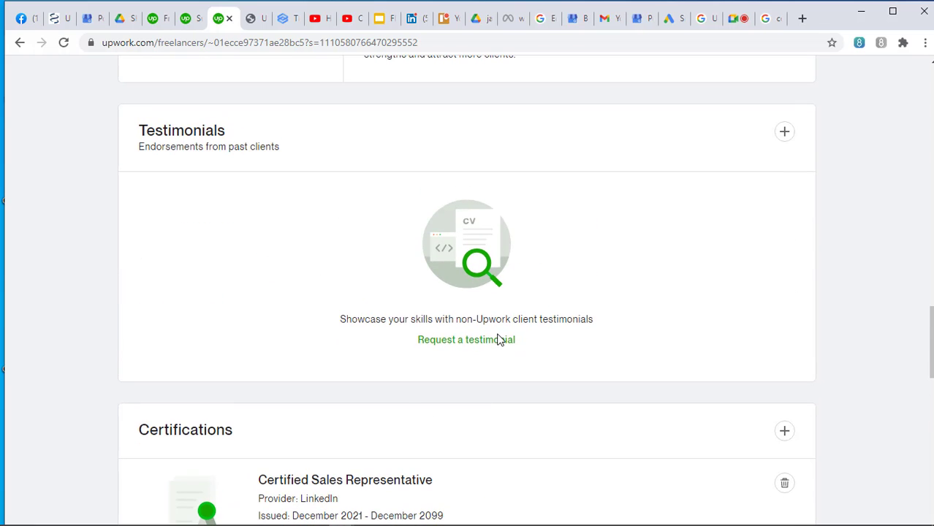
pyautogui.scroll(-1, 394, 402)
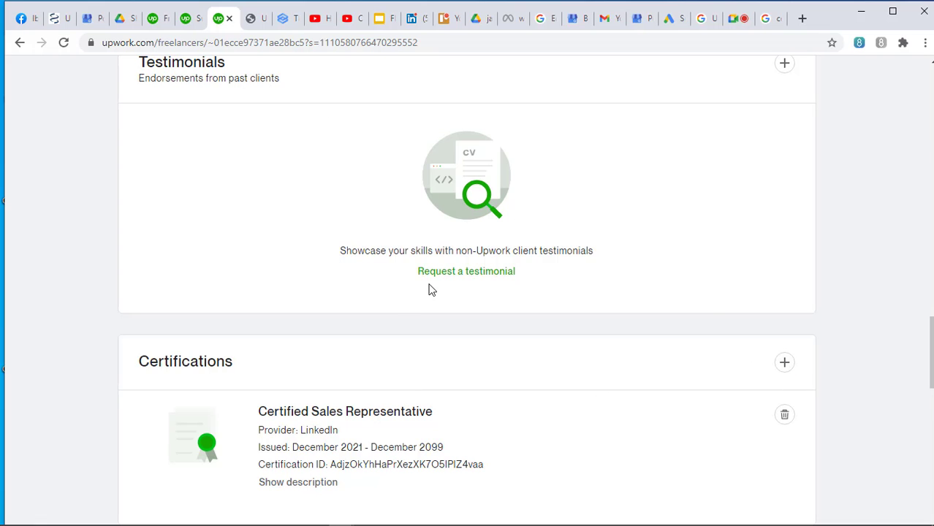
pyautogui.scroll(-2, 438, 290)
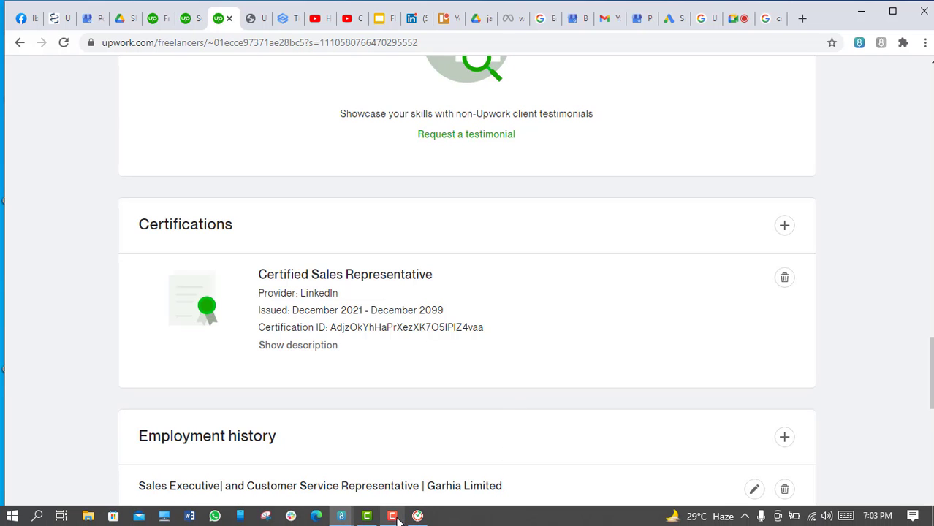
pyautogui.moveTo(426, 517)
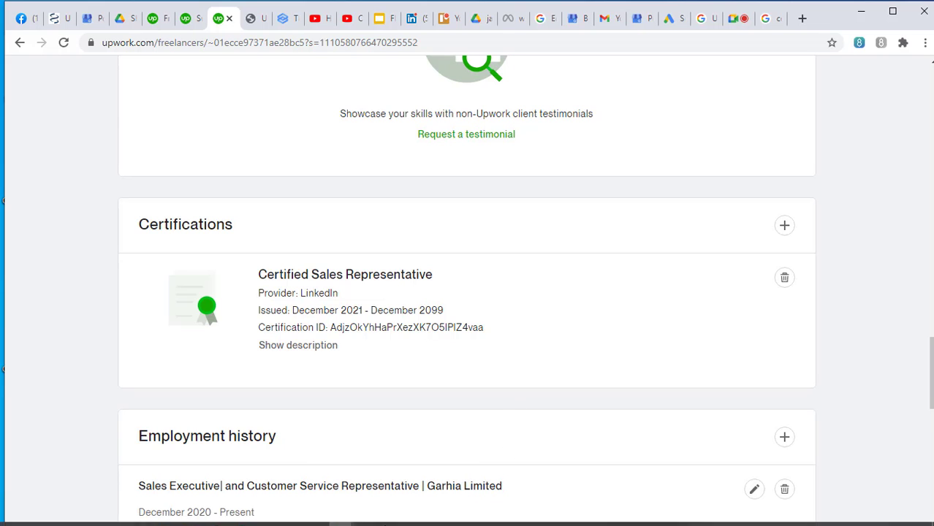
pyautogui.click(392, 517)
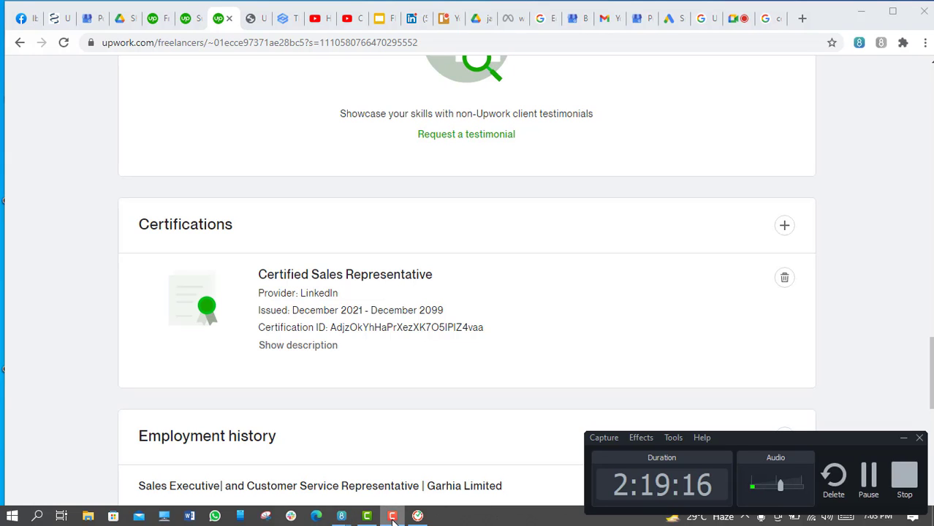
pyautogui.click(393, 516)
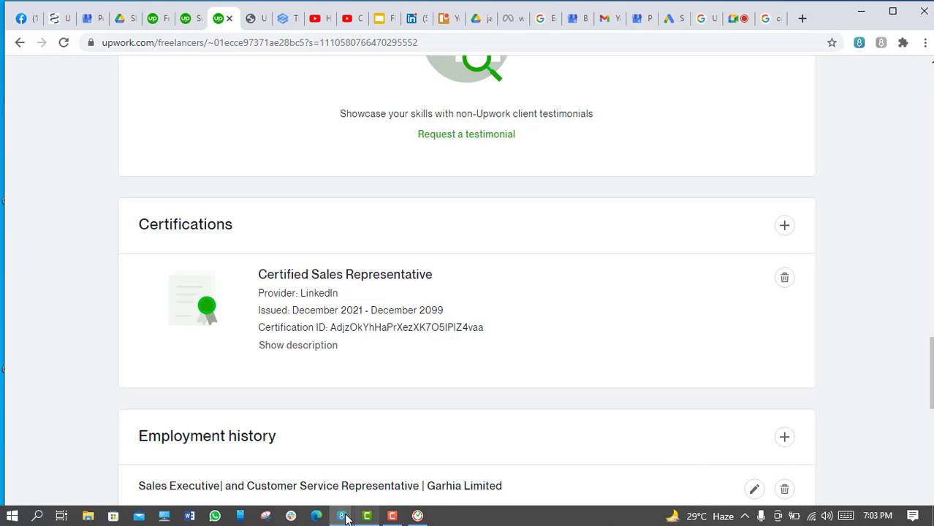
pyautogui.click(733, 20)
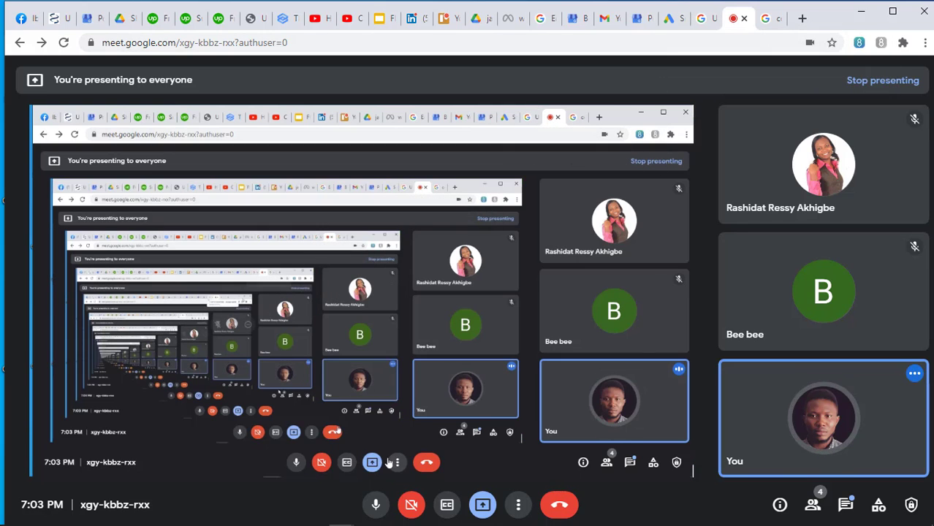
pyautogui.click(418, 517)
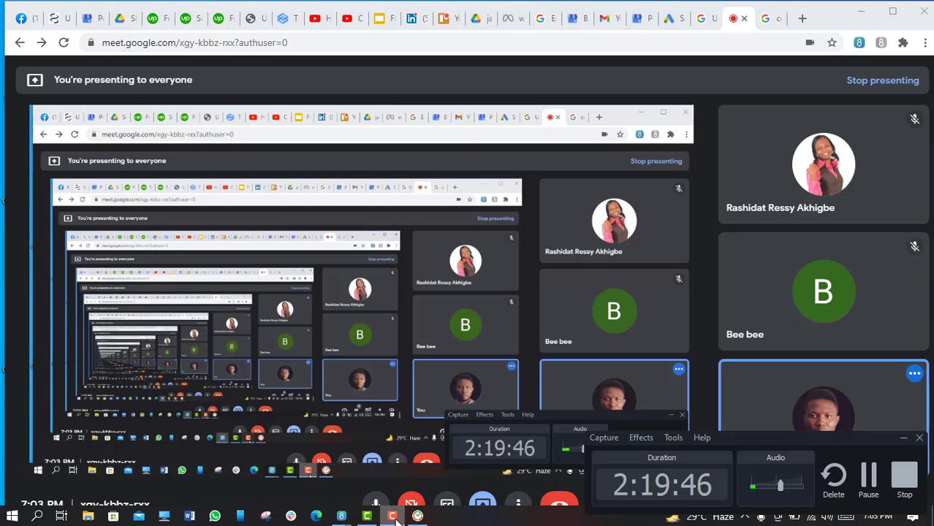
pyautogui.click(867, 478)
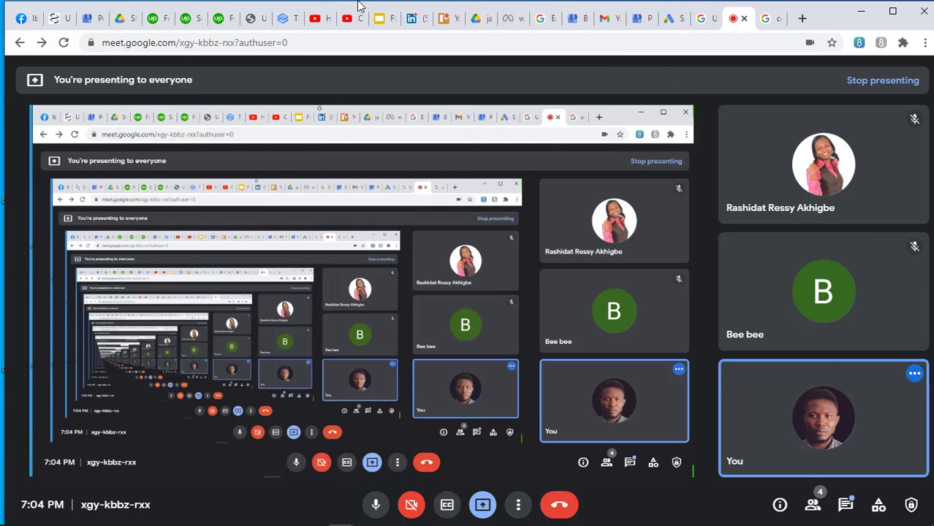
# Return to the Upwork profile, reload the page and go back to its Certifications section.
pyautogui.click(219, 19)
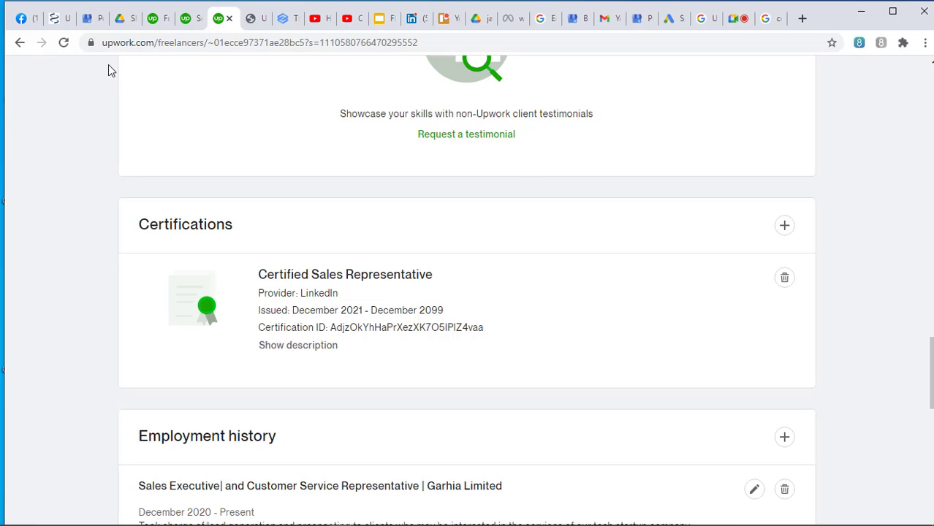
pyautogui.click(64, 43)
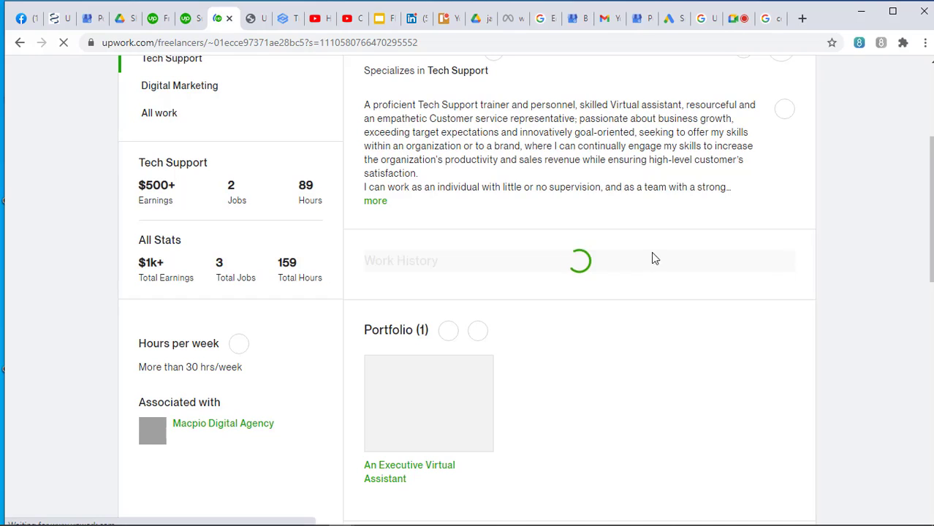
pyautogui.scroll(-15, 676, 244)
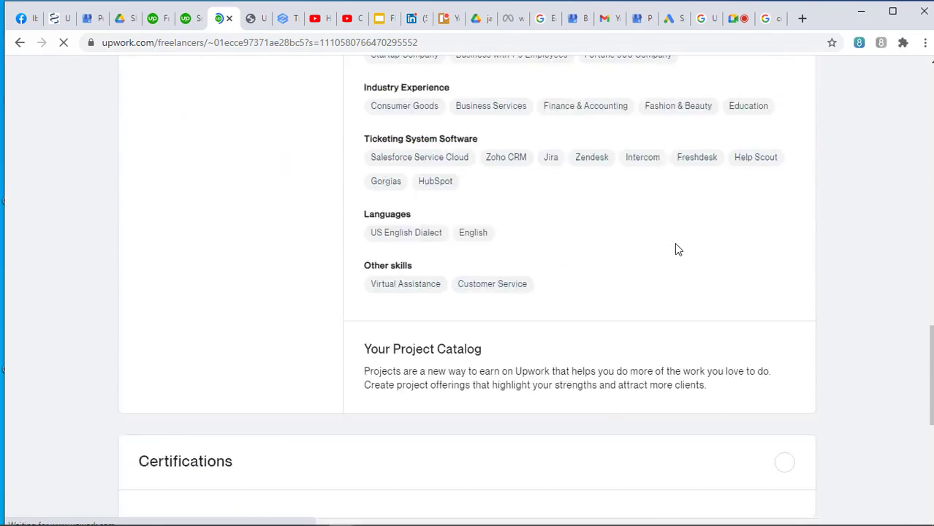
pyautogui.scroll(-3, 677, 241)
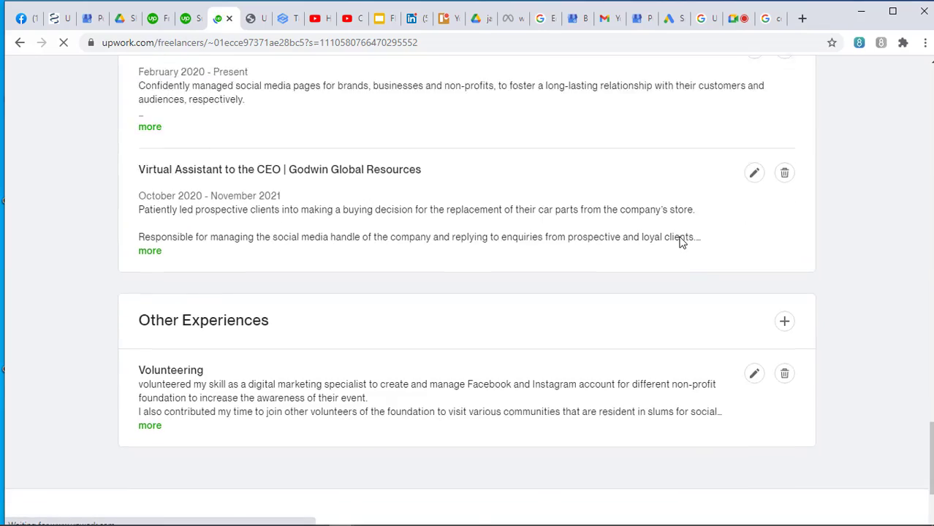
pyautogui.scroll(4, 679, 243)
pyautogui.scroll(5, 679, 242)
pyautogui.scroll(-5, 679, 244)
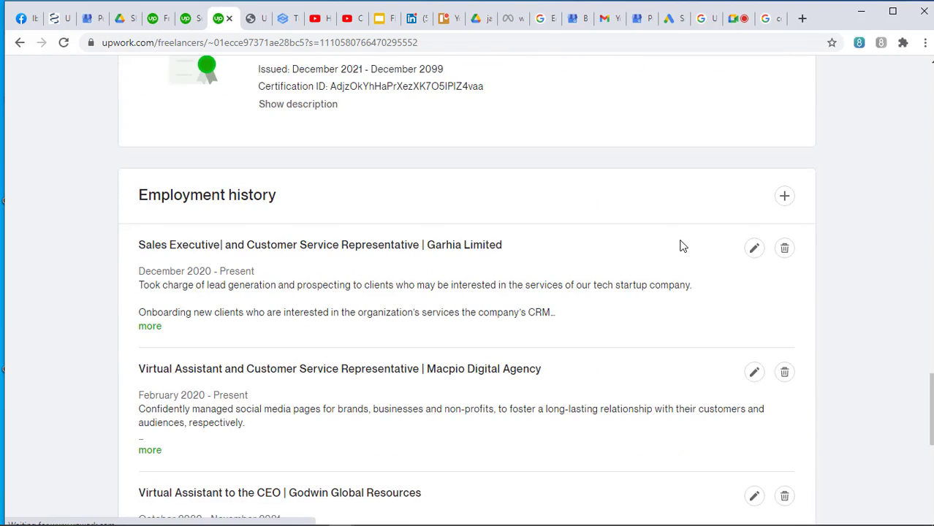
pyautogui.scroll(1, 687, 245)
pyautogui.scroll(6, 687, 245)
pyautogui.scroll(-2, 686, 246)
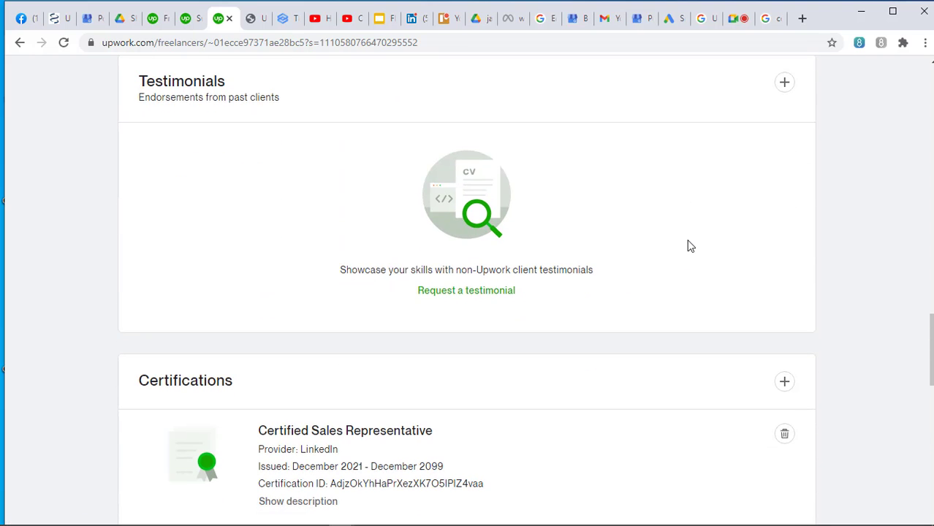
# Start adding a certification, browse the available certifications to the end and open the custom certification form.
pyautogui.click(785, 385)
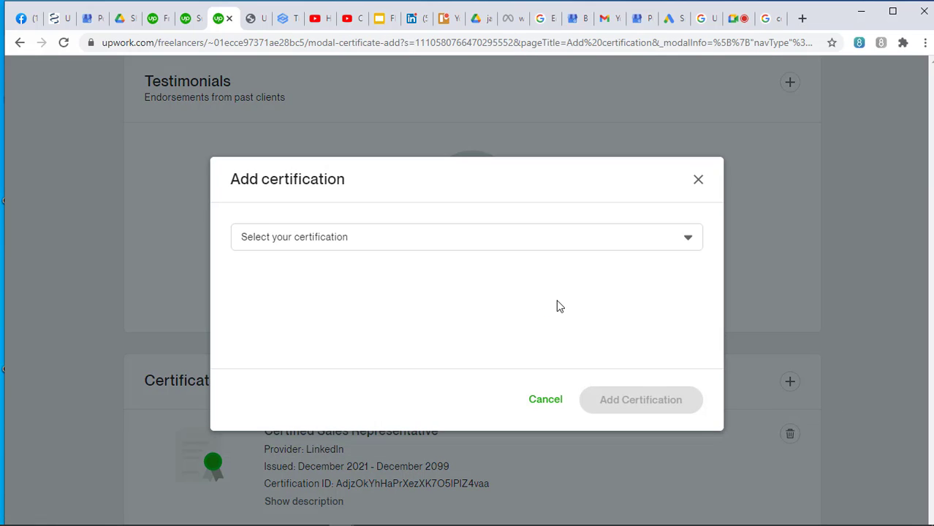
pyautogui.click(410, 237)
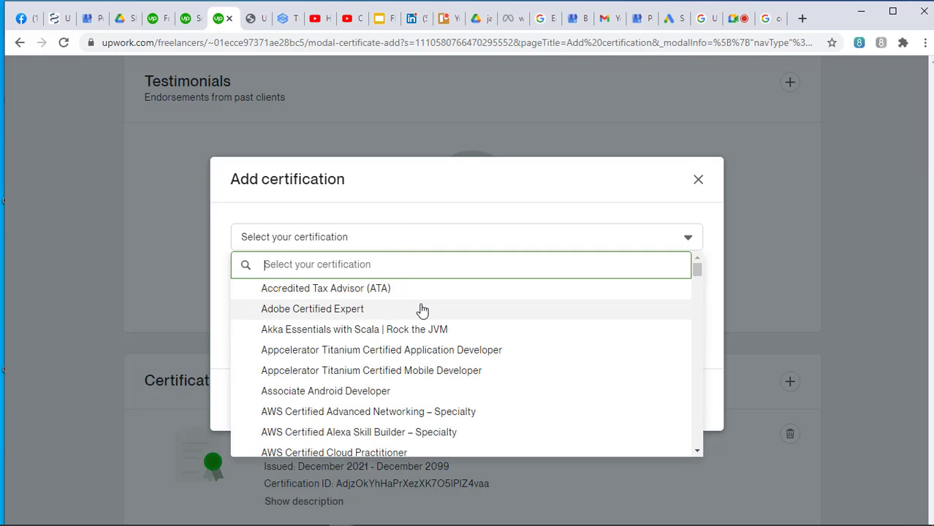
pyautogui.scroll(-3, 421, 311)
pyautogui.scroll(-15, 421, 311)
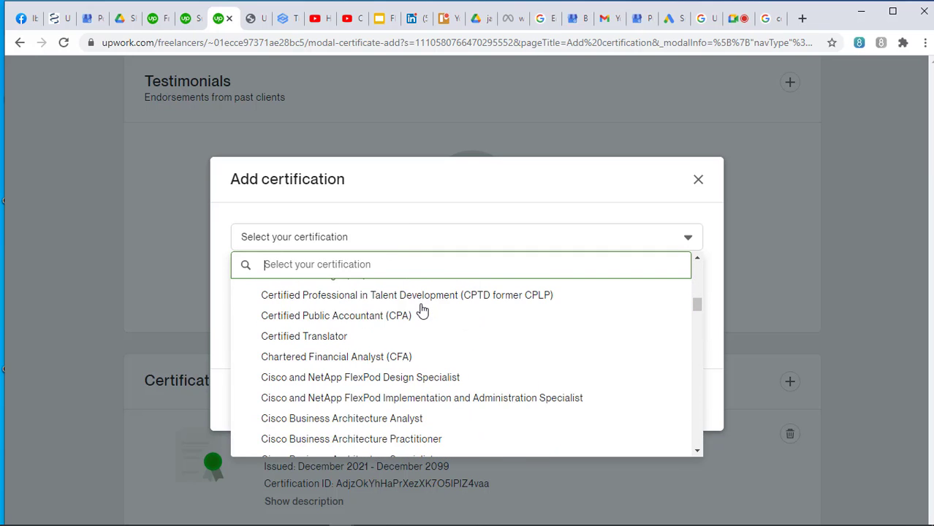
pyautogui.scroll(-20, 421, 311)
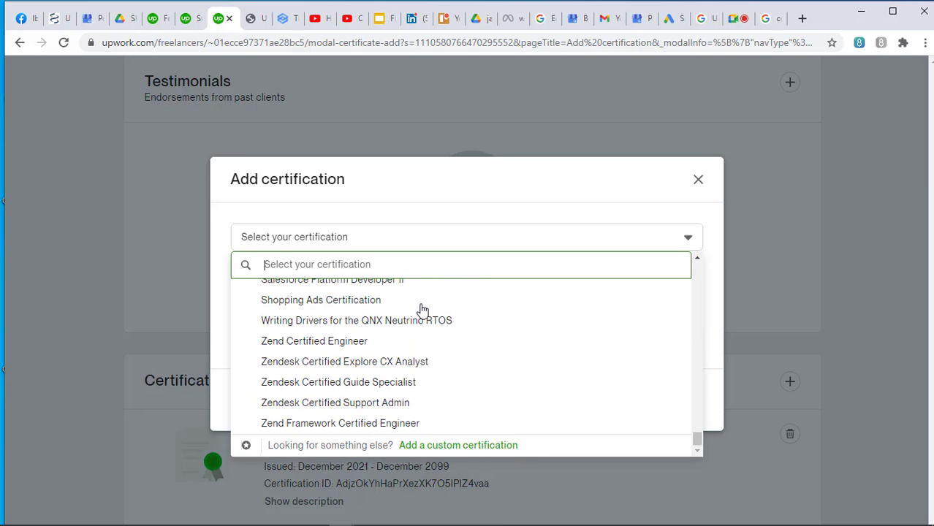
pyautogui.click(444, 447)
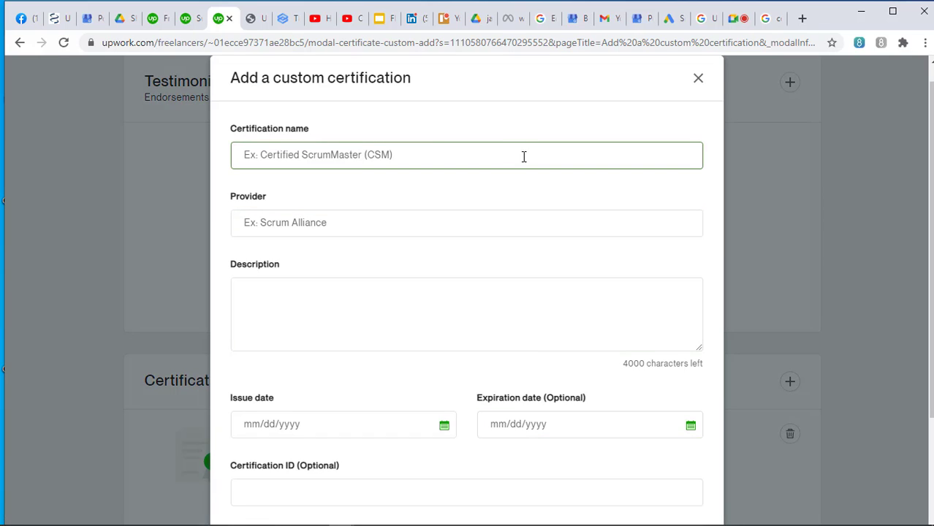
# Review the custom certification form's provider, description, date, ID and URL fields, and close it without adding anything.
pyautogui.scroll(-2, 404, 198)
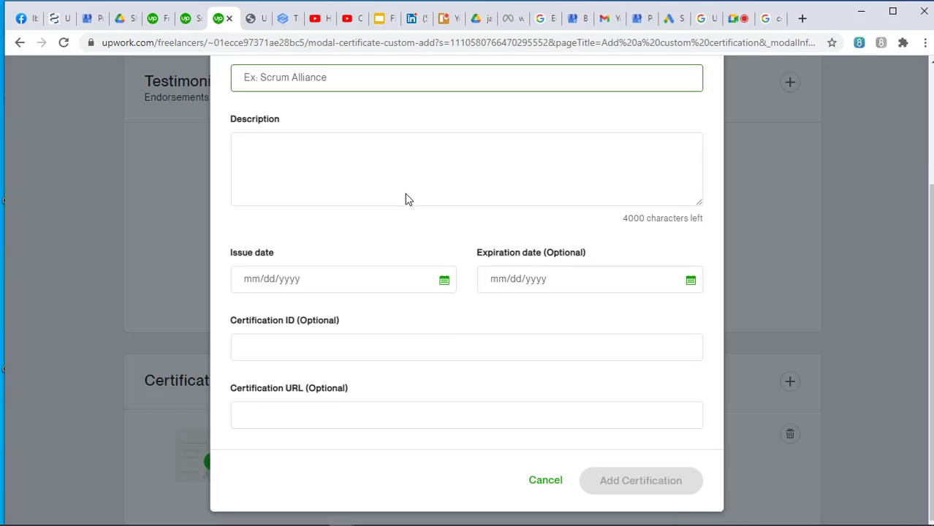
pyautogui.scroll(1, 405, 196)
pyautogui.scroll(-1, 406, 194)
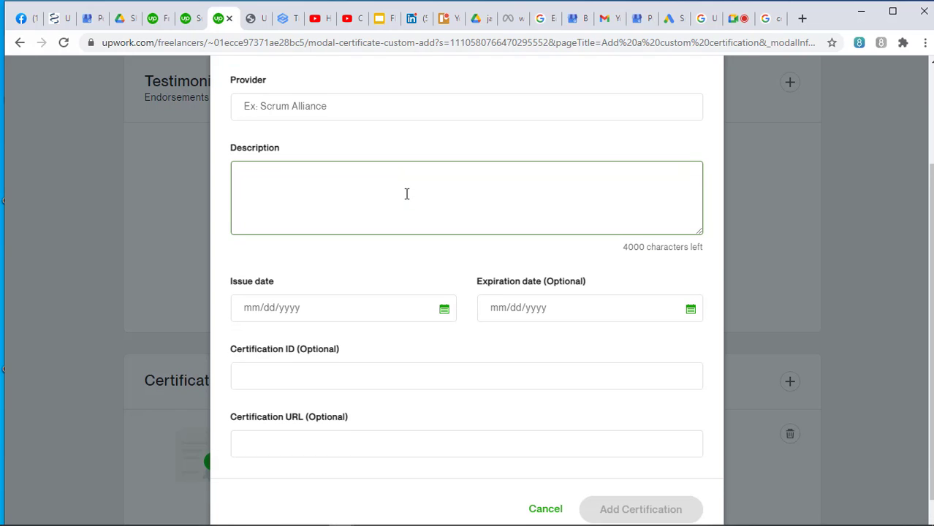
pyautogui.scroll(-1, 406, 193)
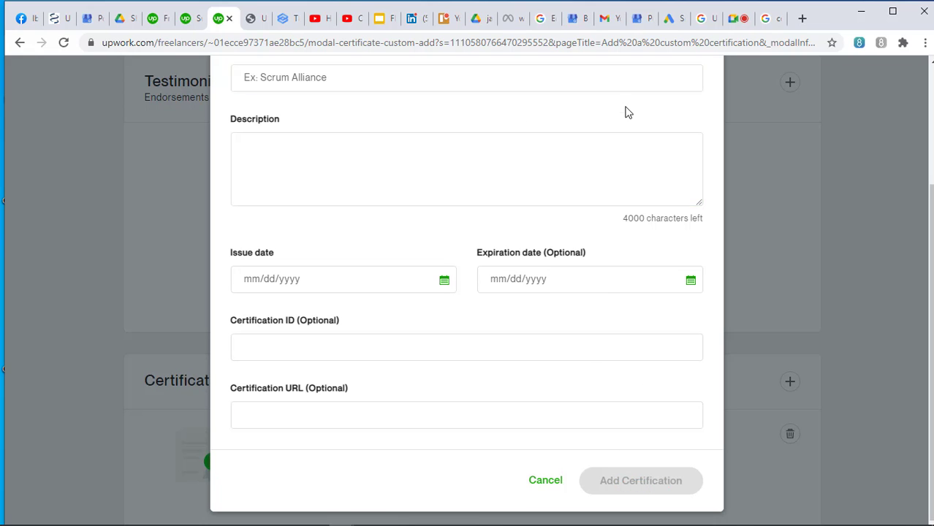
pyautogui.scroll(3, 625, 110)
pyautogui.click(699, 102)
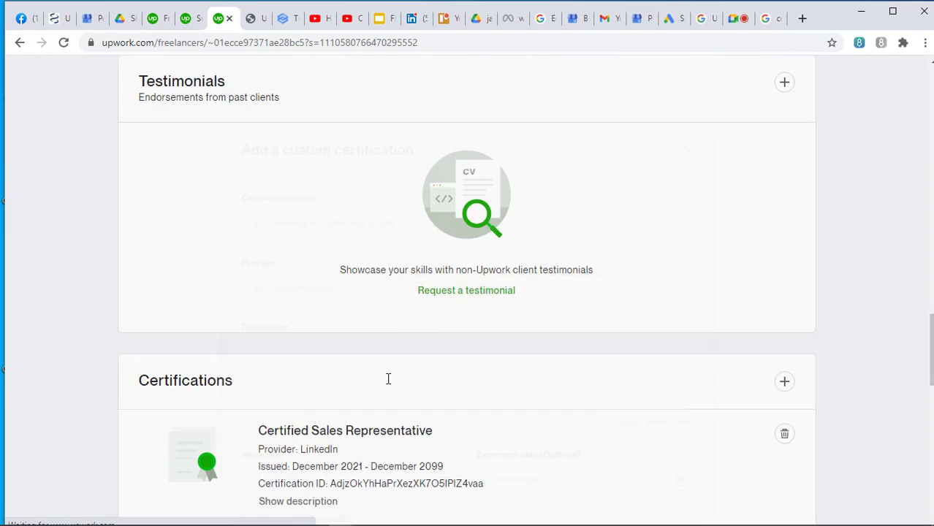
# Look over the existing Certified Sales Representative certification and the entries under Employment history.
pyautogui.scroll(-2, 329, 295)
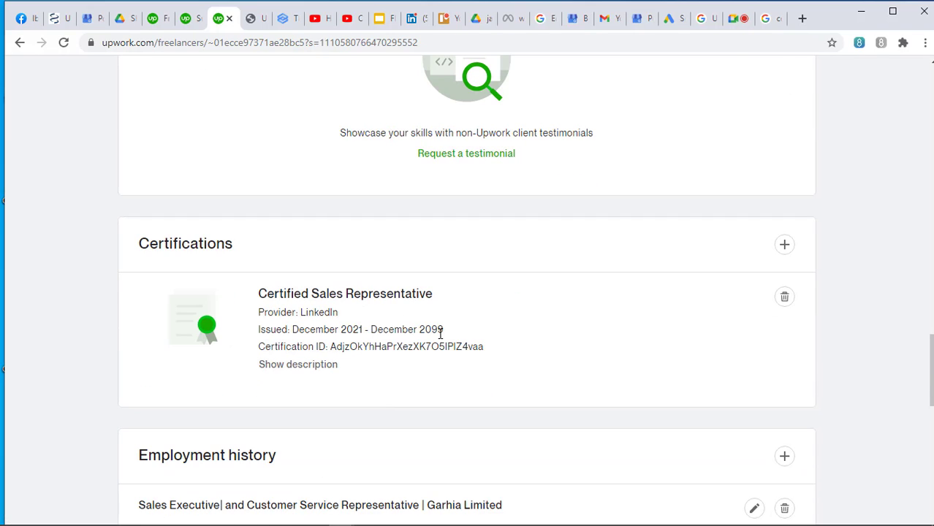
pyautogui.scroll(-4, 455, 327)
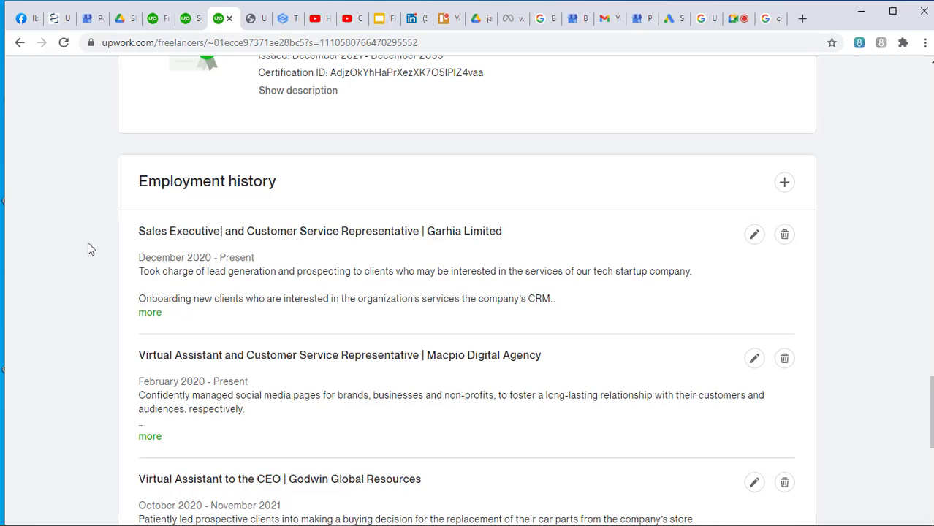
pyautogui.scroll(1, 47, 253)
pyautogui.scroll(-3, 461, 518)
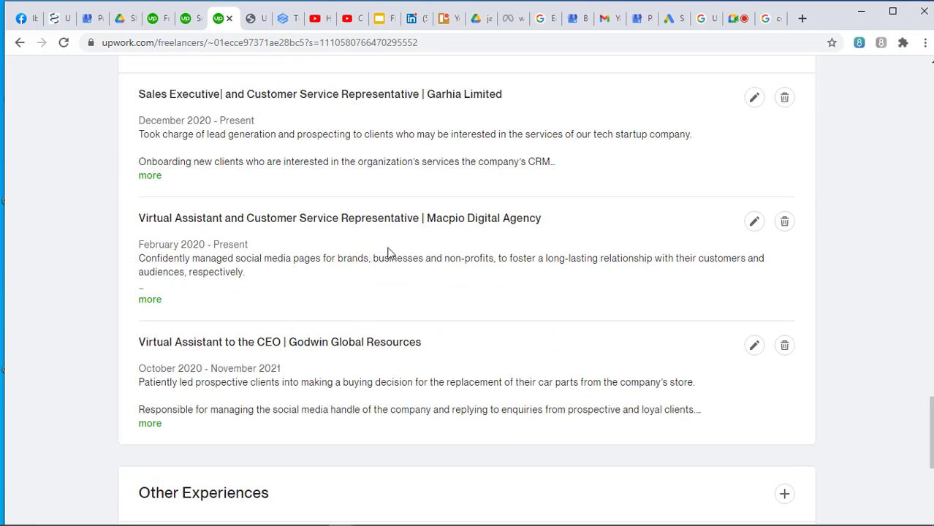
pyautogui.scroll(1, 551, 308)
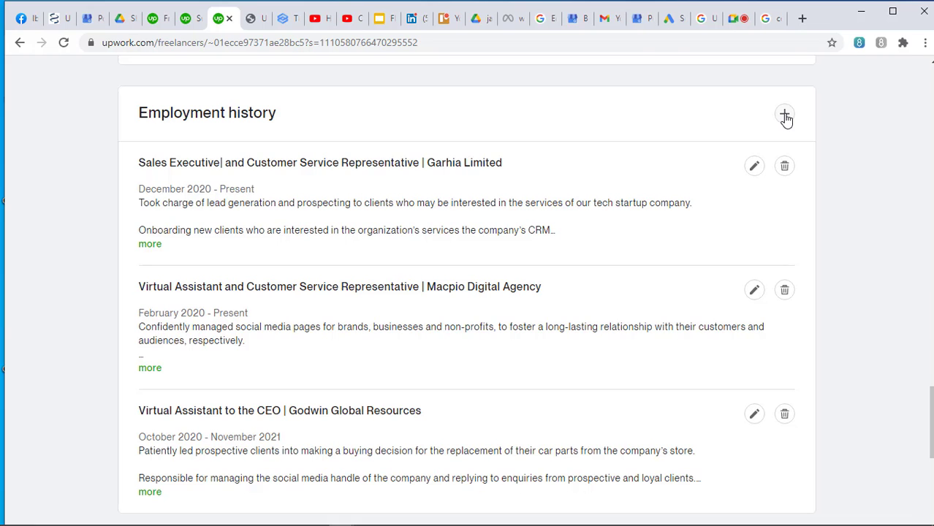
# Open the form for adding employment, review its company, location, title, period and description fields, and close it without saving.
pyautogui.click(784, 115)
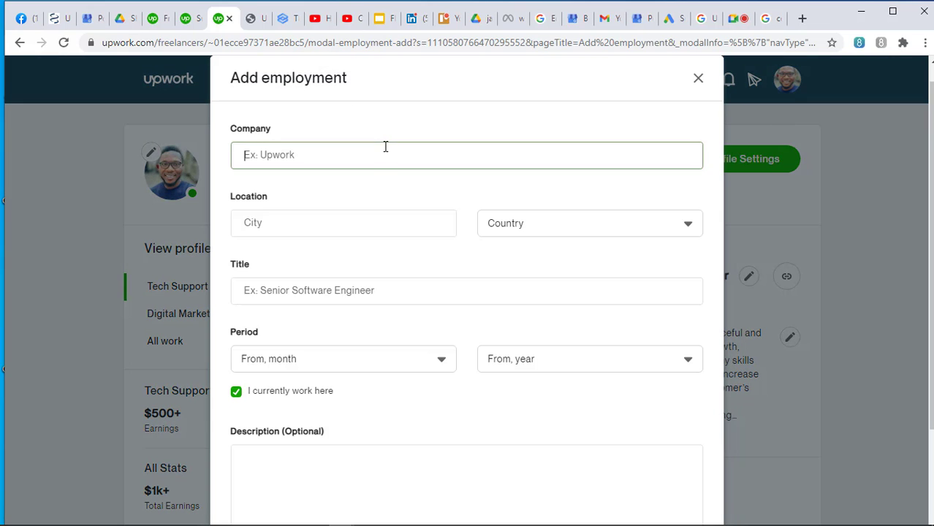
pyautogui.scroll(-2, 385, 146)
pyautogui.scroll(2, 385, 146)
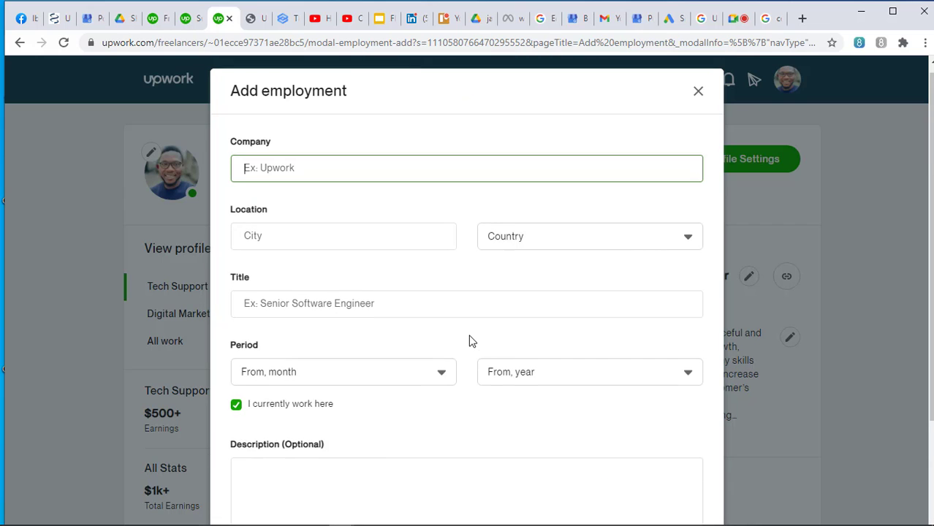
pyautogui.scroll(-2, 482, 344)
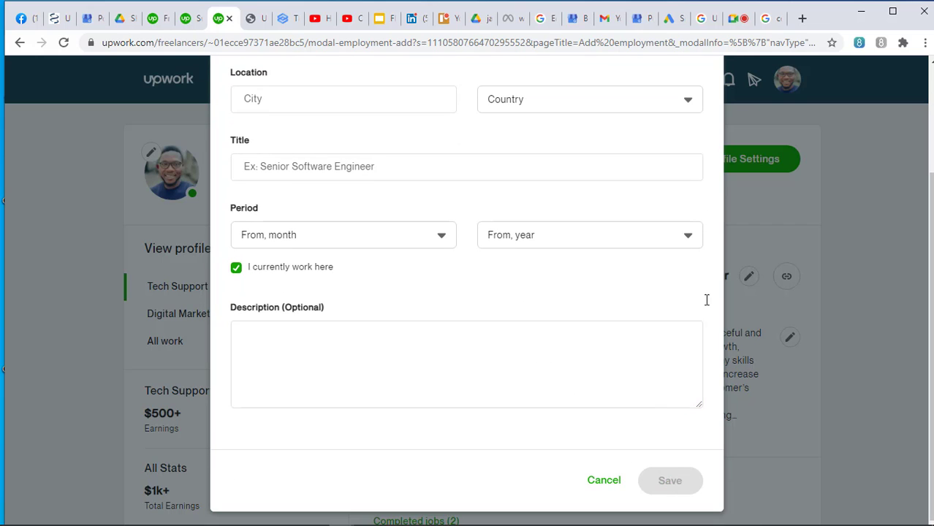
pyautogui.scroll(3, 643, 239)
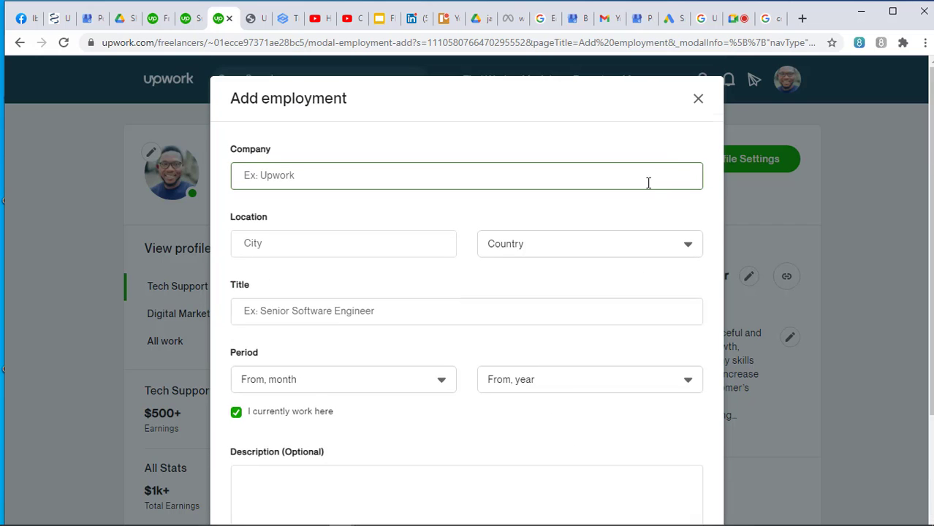
pyautogui.click(699, 100)
# Look over the Volunteering entry under Other Experiences and go back up to Employment history.
pyautogui.scroll(-10, 694, 319)
pyautogui.scroll(-5, 695, 319)
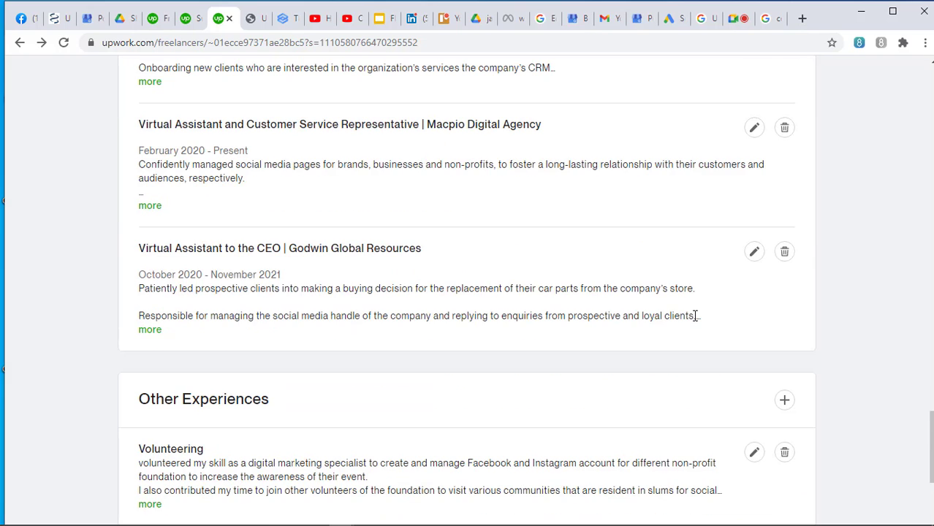
pyautogui.scroll(-3, 646, 276)
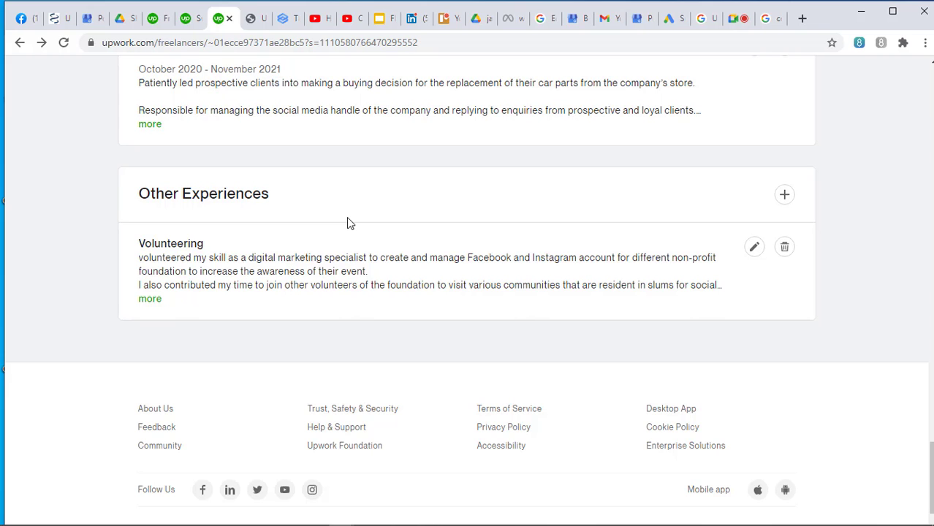
pyautogui.scroll(15, 350, 234)
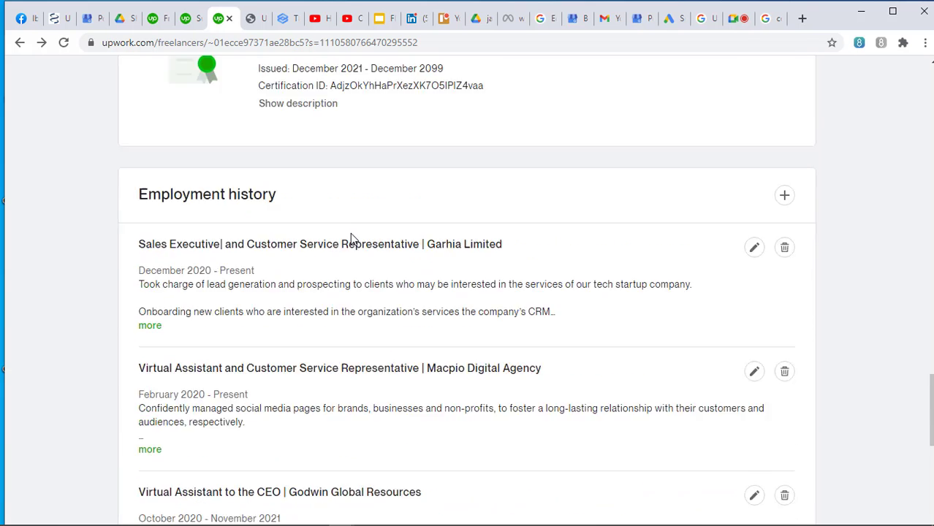
# Return to the top of the freelancer profile page.
pyautogui.scroll(15, 350, 239)
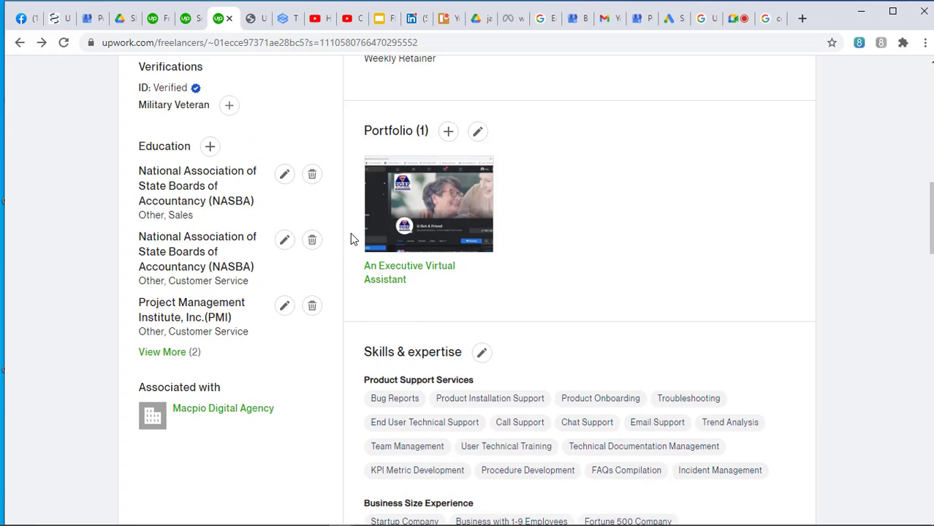
pyautogui.scroll(6, 350, 239)
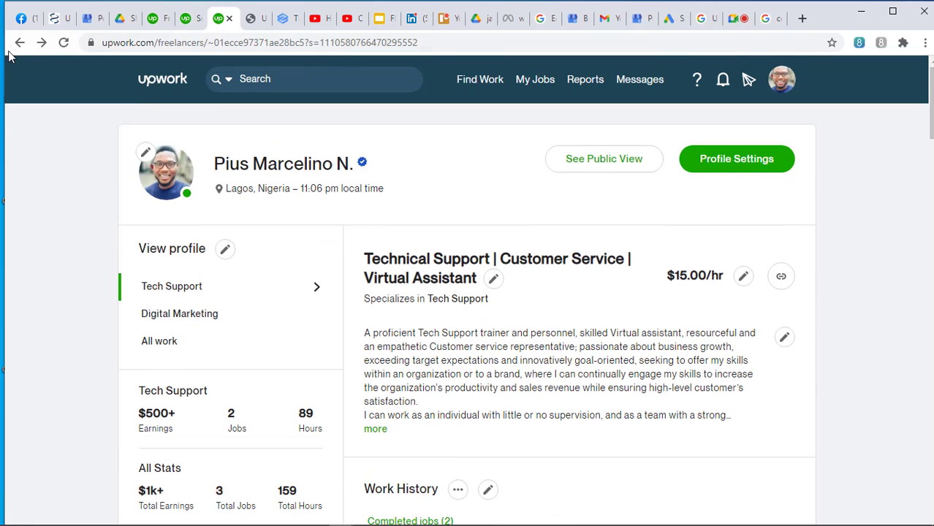
pyautogui.click(187, 19)
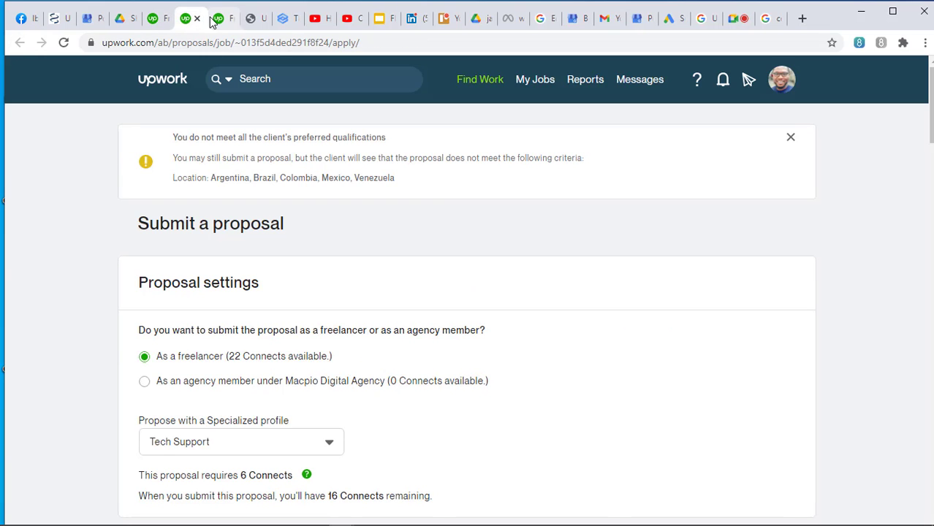
pyautogui.click(222, 20)
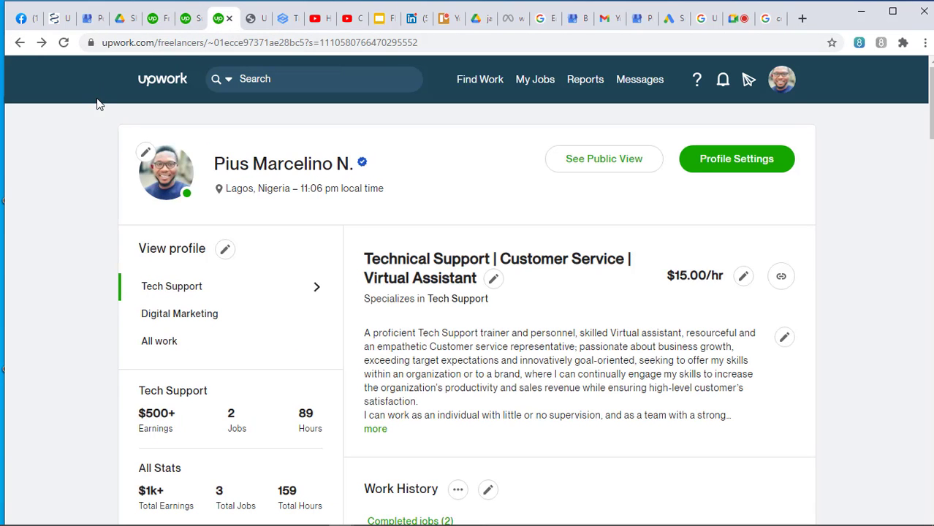
pyautogui.click(19, 42)
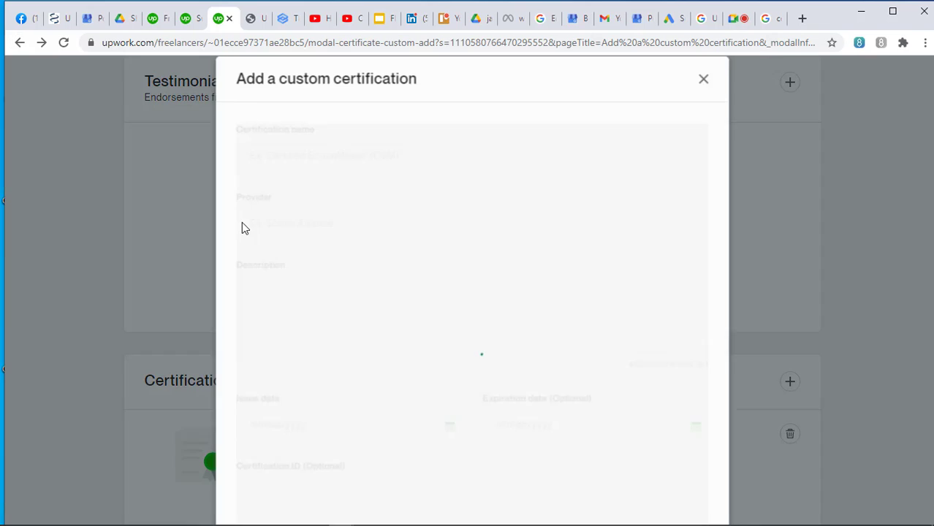
pyautogui.click(702, 79)
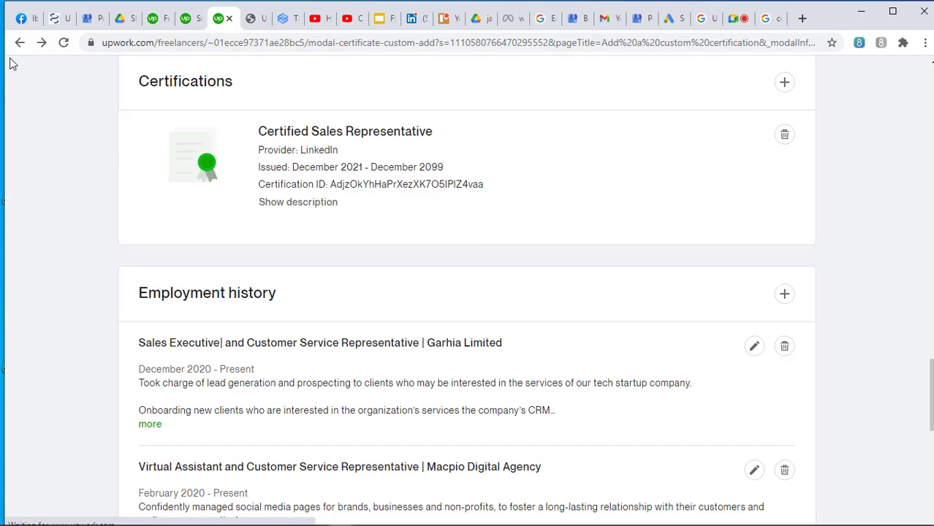
pyautogui.click(20, 43)
pyautogui.click(20, 42)
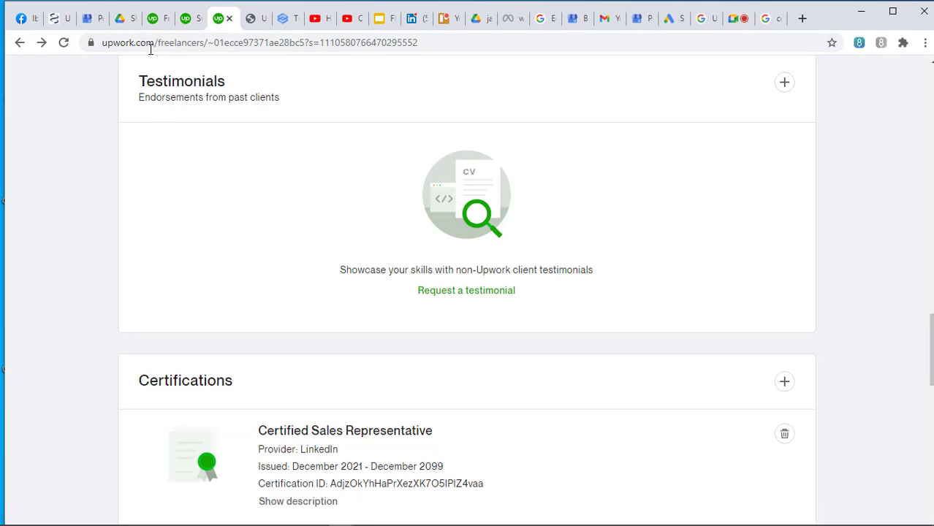
pyautogui.scroll(15, 298, 261)
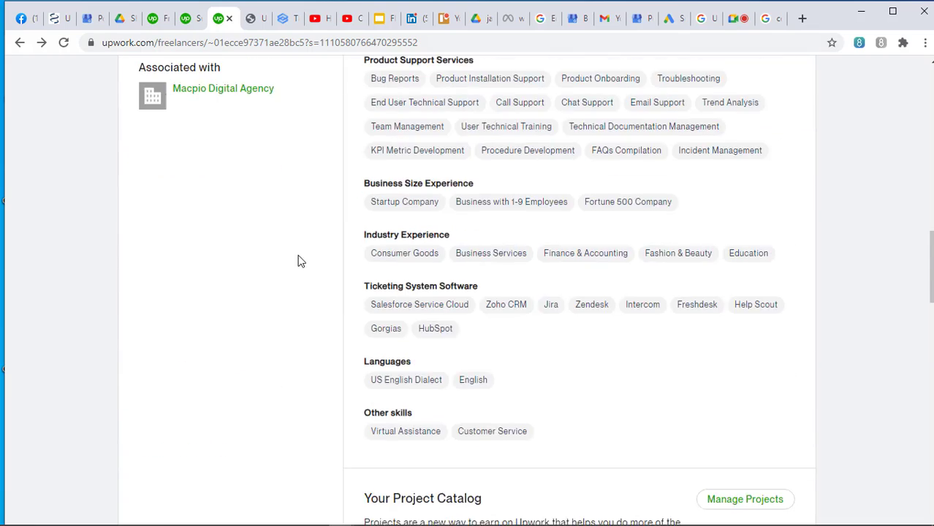
pyautogui.scroll(12, 646, 331)
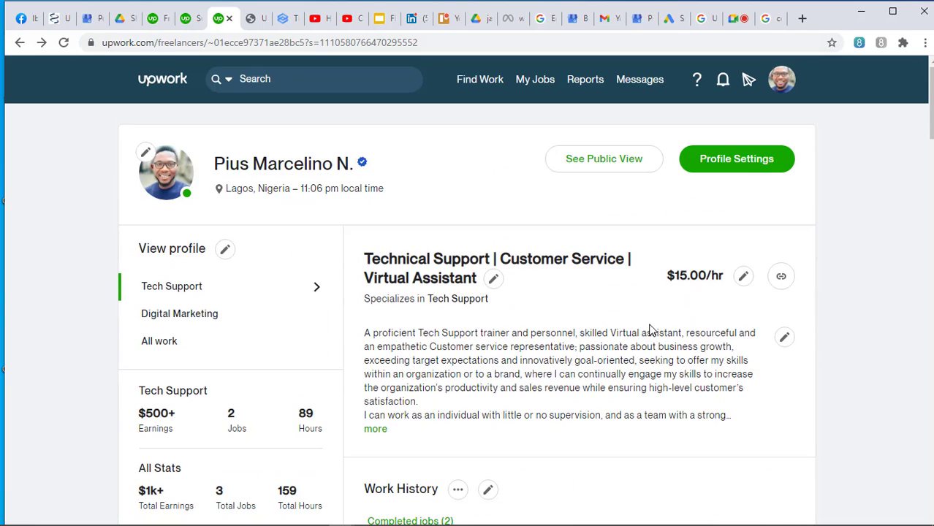
# Open the profile settings, re-entering the account password, and go to the Get Paid page.
pyautogui.click(225, 252)
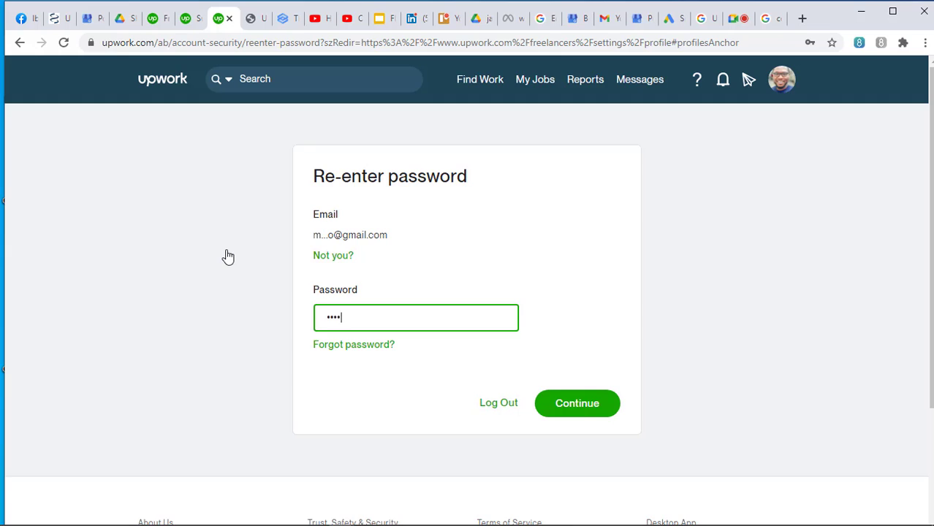
pyautogui.write('•')
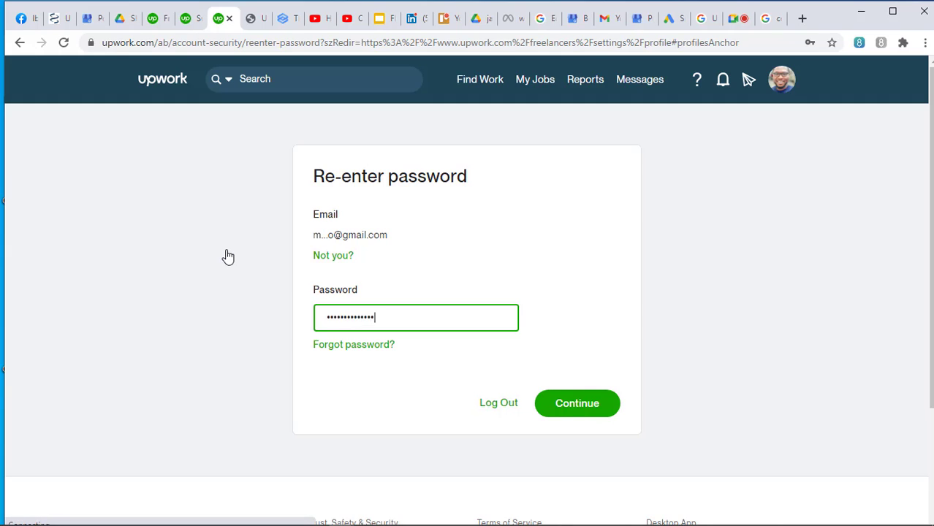
pyautogui.press('Return')
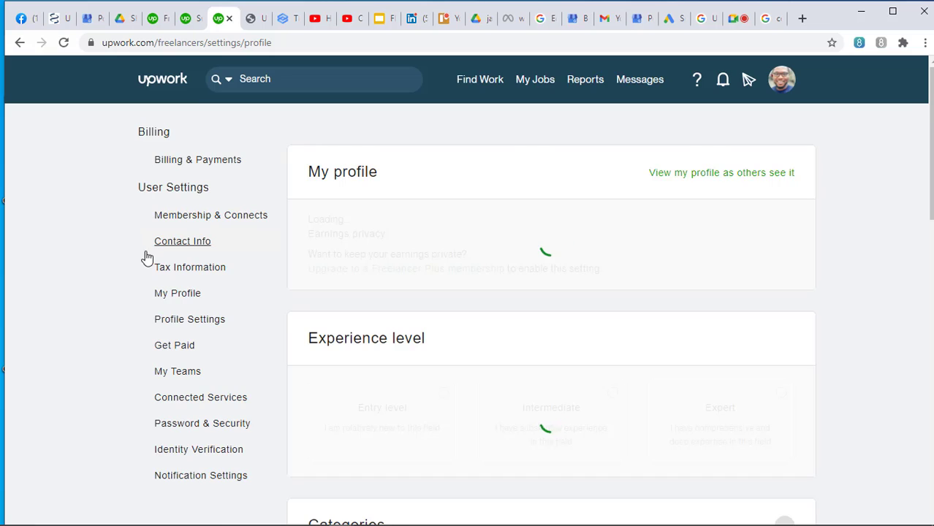
pyautogui.click(179, 347)
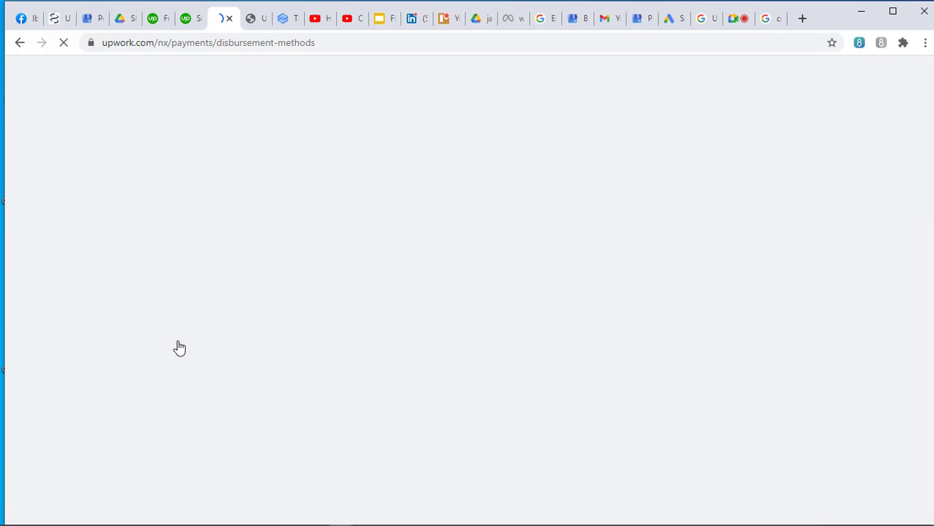
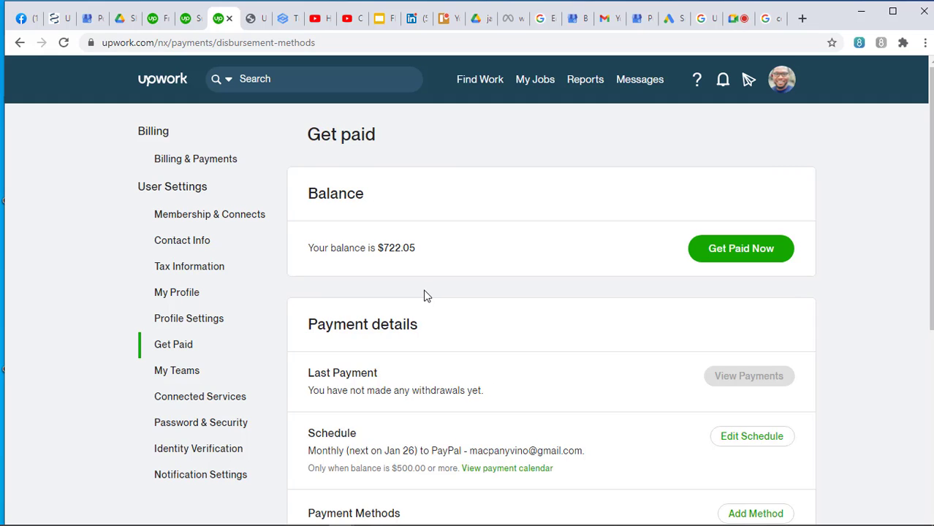
# Review the balance and payment details, and examine the withdrawal methods available when adding a payment method.
pyautogui.scroll(-1, 472, 263)
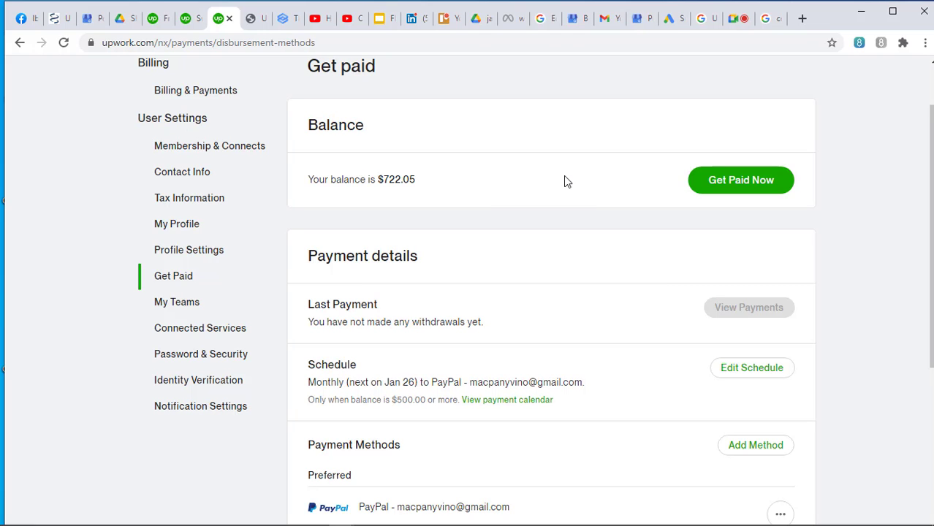
pyautogui.scroll(-2, 577, 165)
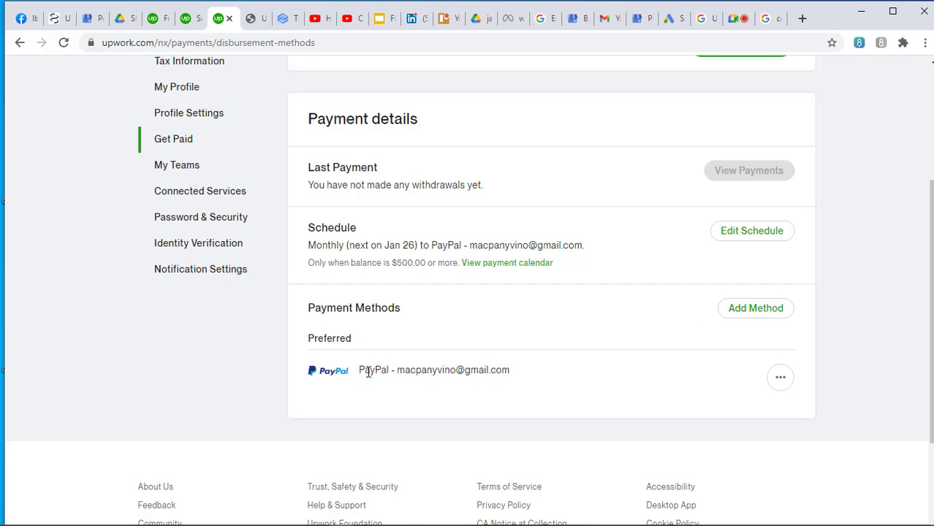
pyautogui.click(743, 315)
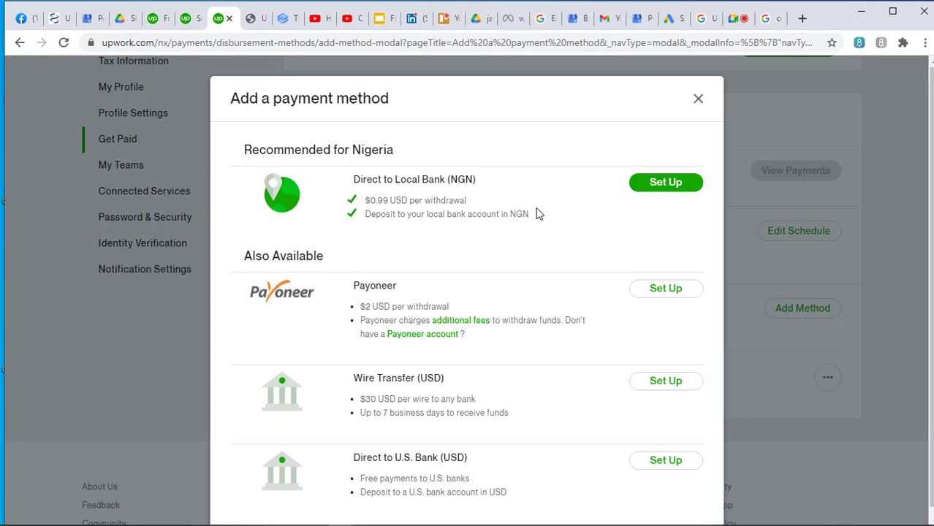
pyautogui.scroll(-1, 536, 214)
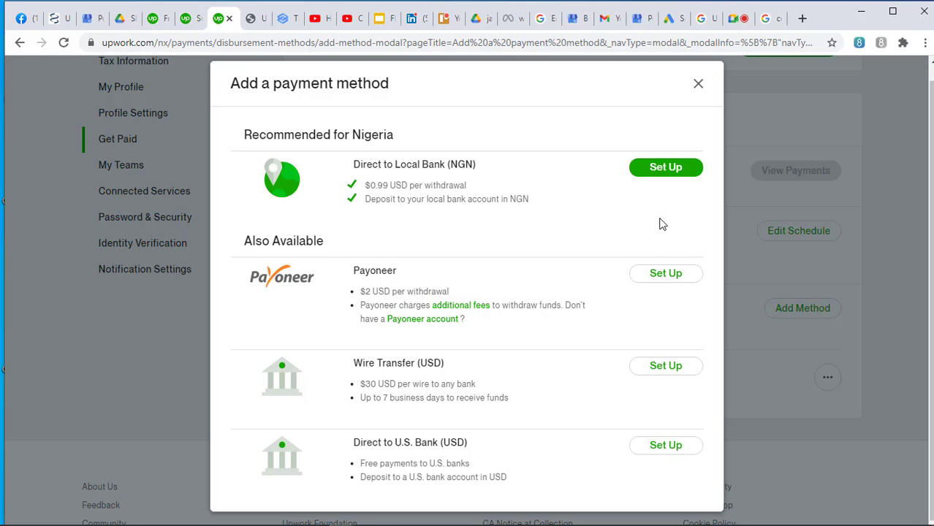
# Open the Direct to Local Bank (NGN) setup, re-entering the account password, review its SWIFT code form and go back without adding a bank.
pyautogui.click(646, 171)
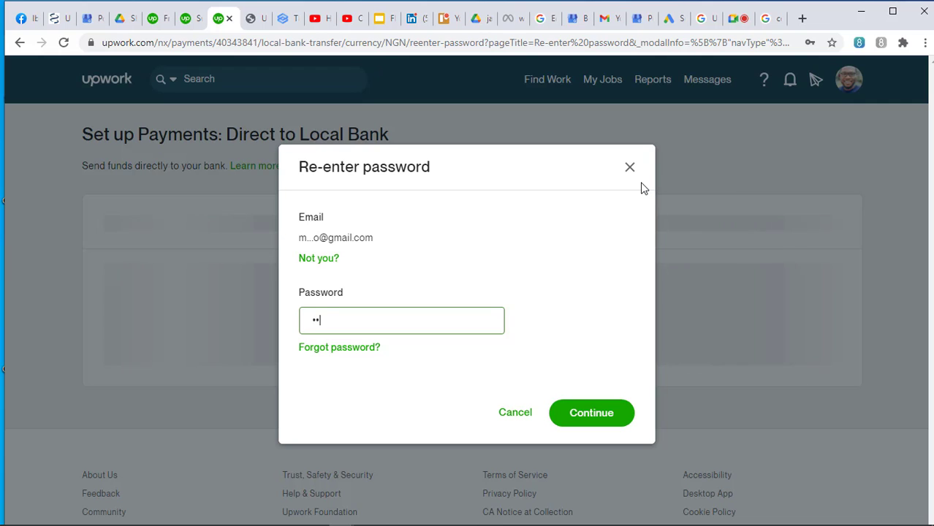
pyautogui.write('•••••••••')
pyautogui.press('Return')
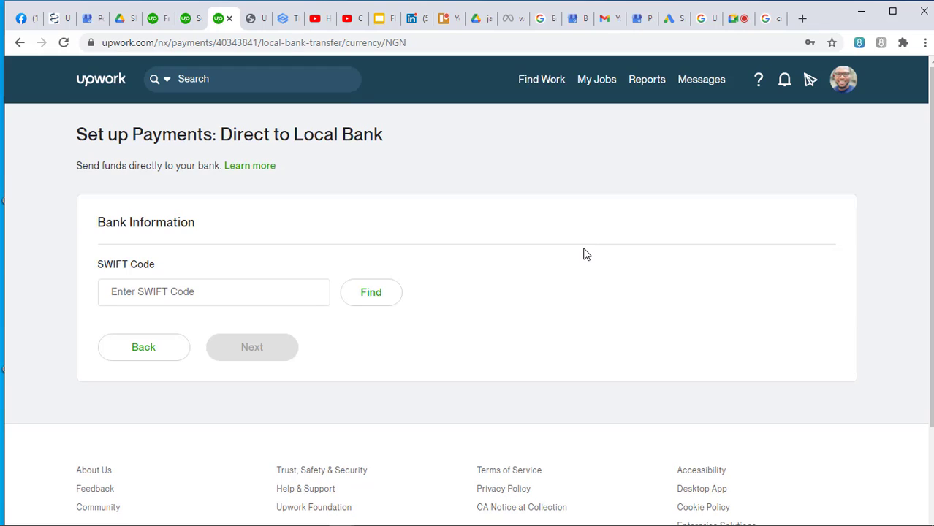
pyautogui.click(252, 287)
pyautogui.click(143, 354)
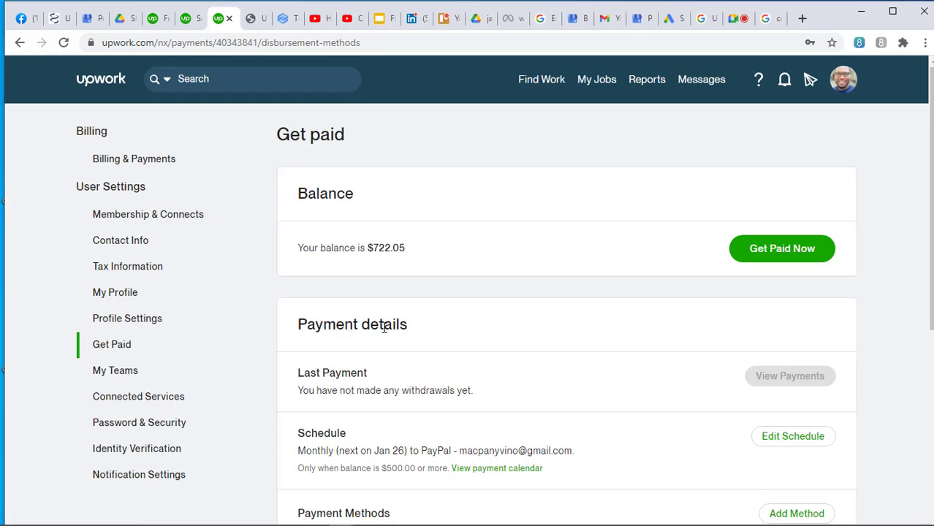
# Open the Payoneer setup from the payment methods, look over its sign-up form, and return to the Get Paid page without registering.
pyautogui.scroll(-5, 596, 388)
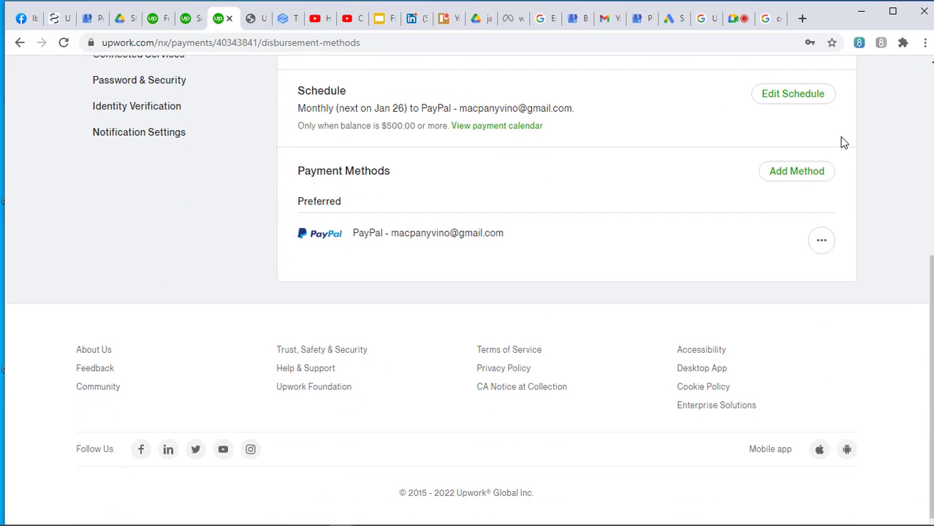
pyautogui.click(800, 180)
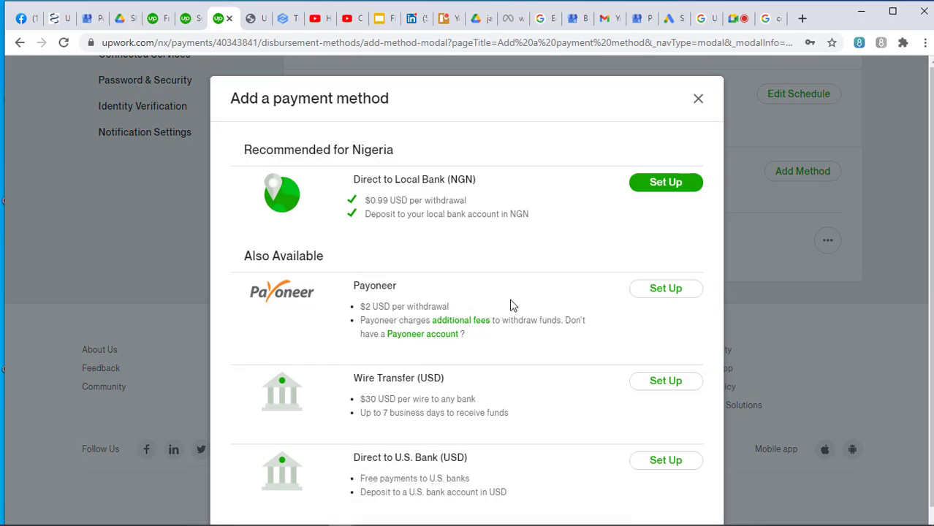
pyautogui.click(658, 292)
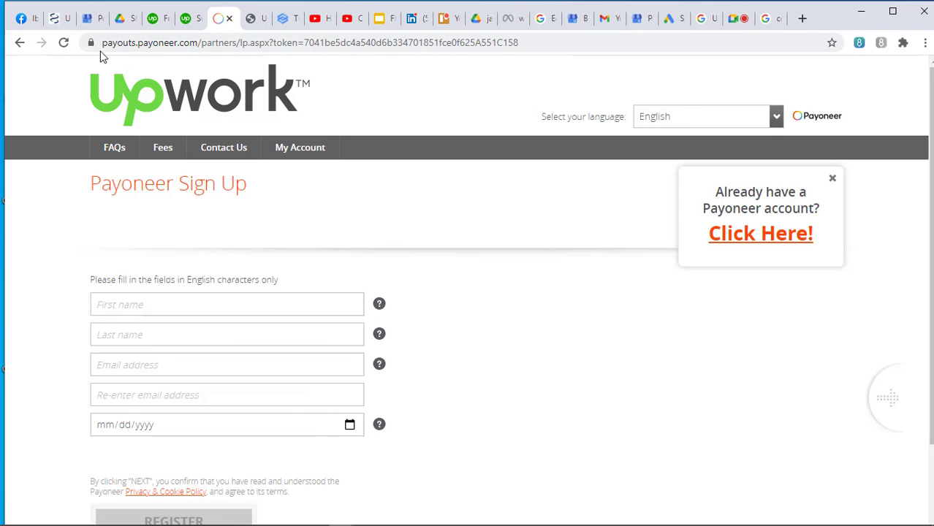
pyautogui.click(188, 22)
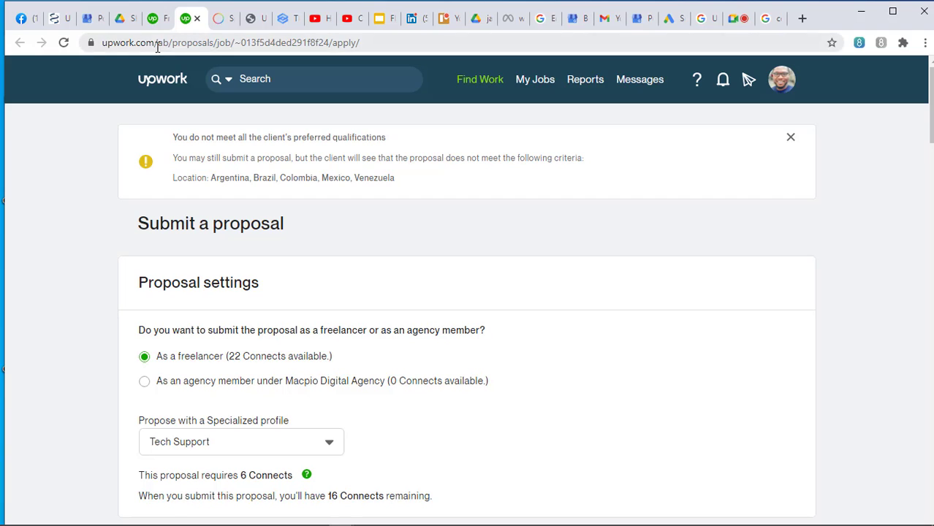
pyautogui.click(223, 20)
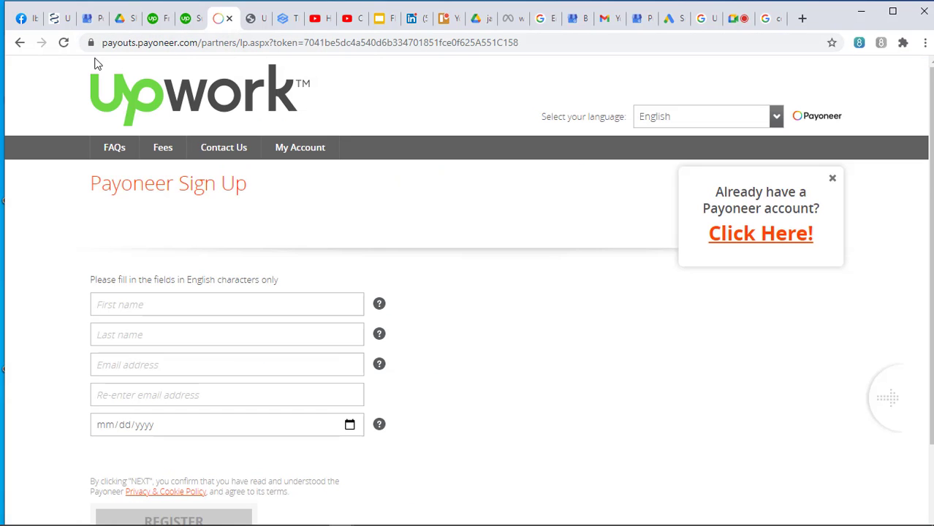
pyautogui.click(20, 42)
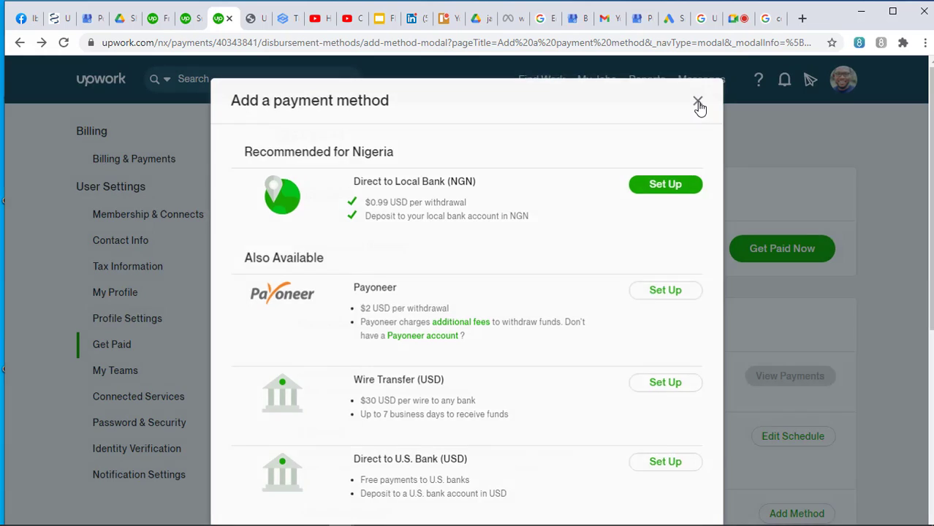
pyautogui.click(698, 100)
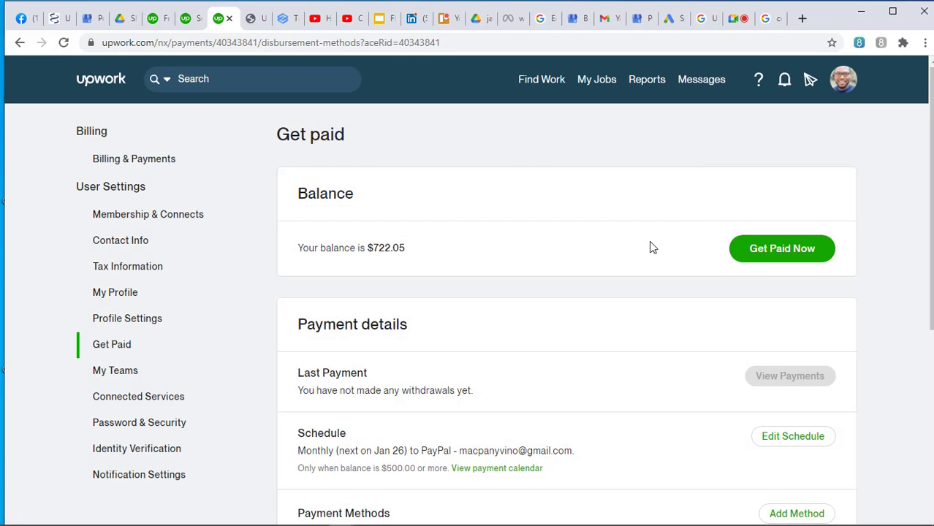
# Look over the last payment, payment schedule and preferred PayPal method under Payment details.
pyautogui.scroll(-1, 652, 248)
pyautogui.scroll(-1, 650, 247)
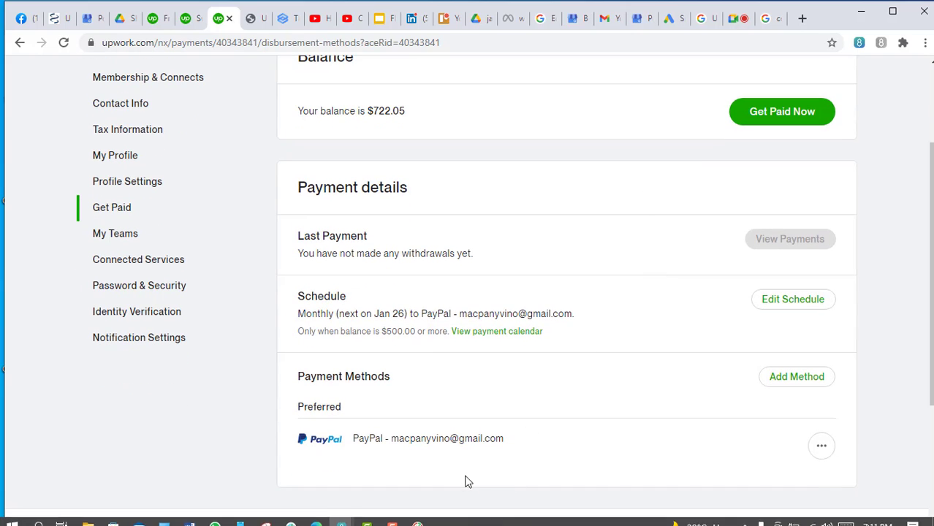
pyautogui.click(391, 517)
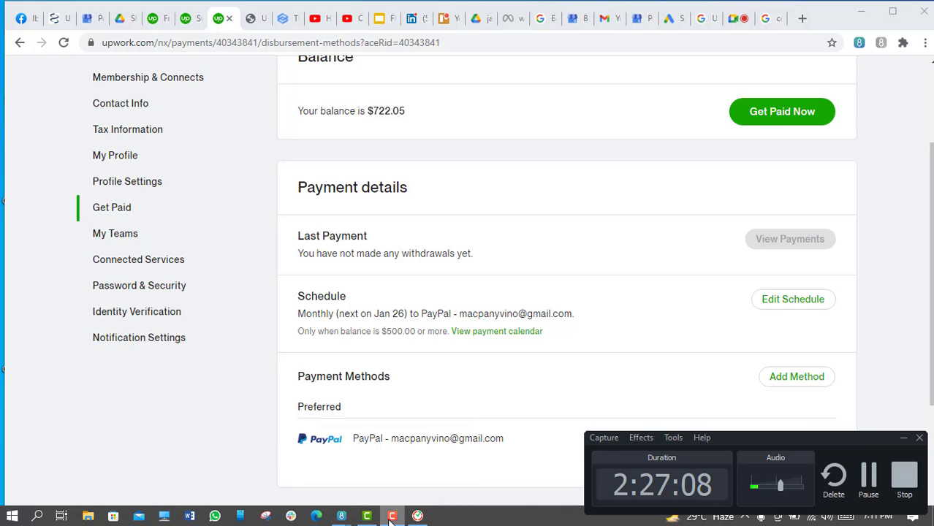
pyautogui.click(391, 516)
pyautogui.scroll(-3, 534, 267)
pyautogui.scroll(3, 535, 268)
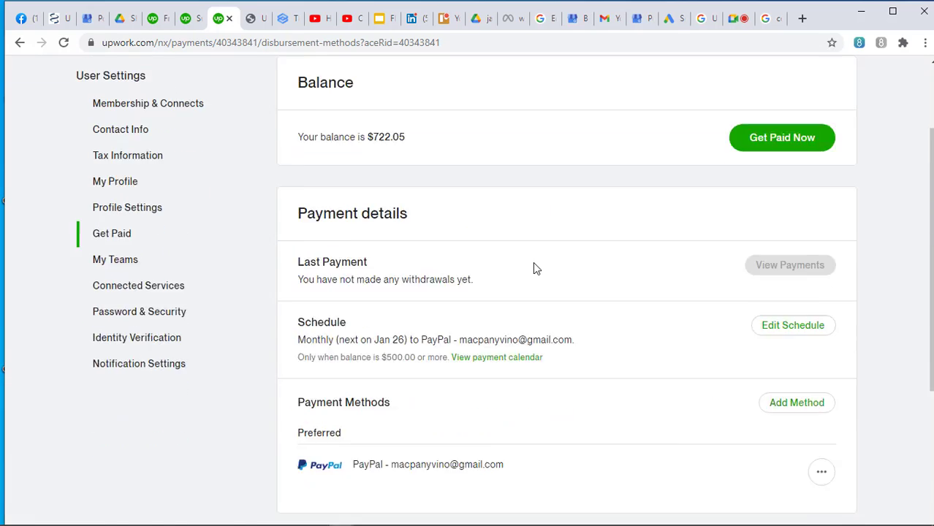
pyautogui.scroll(-2, 546, 266)
pyautogui.scroll(1, 605, 190)
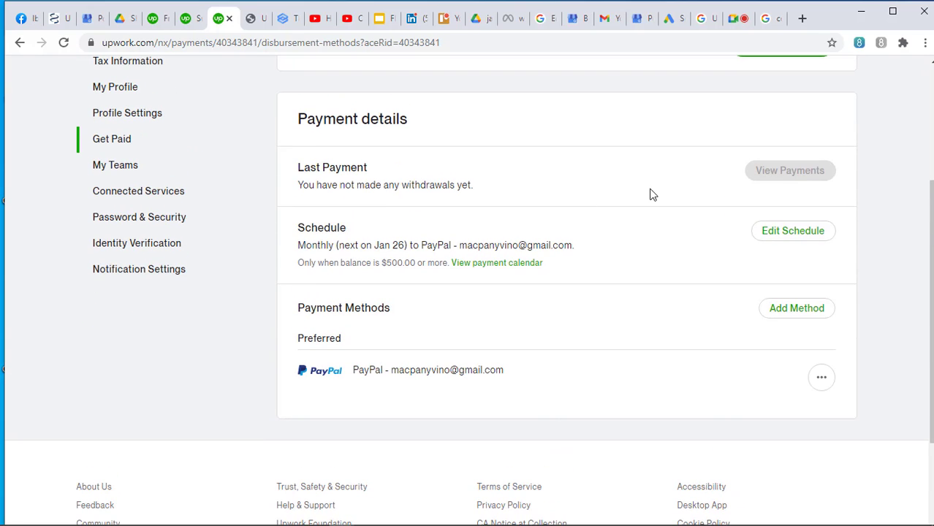
# Review the My Teams and Connected Services settings, and open the Password & Security page.
pyautogui.click(134, 169)
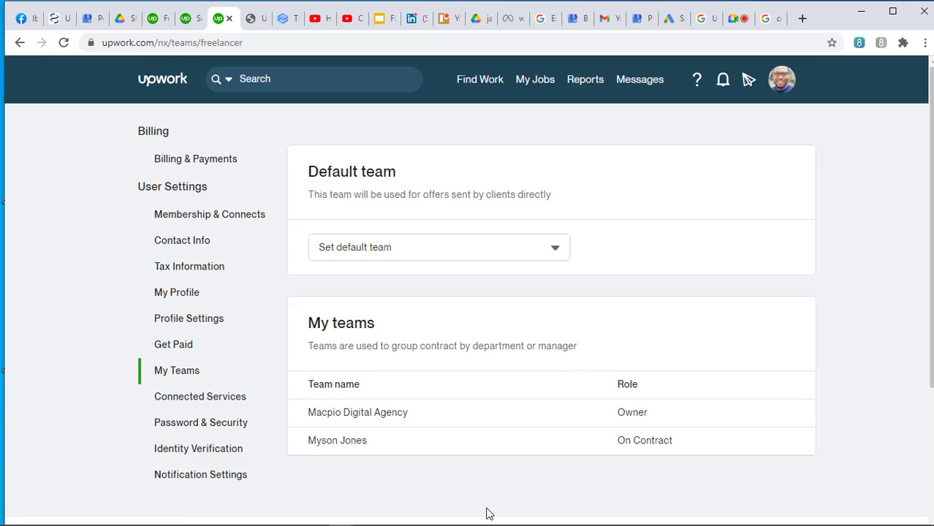
pyautogui.click(216, 402)
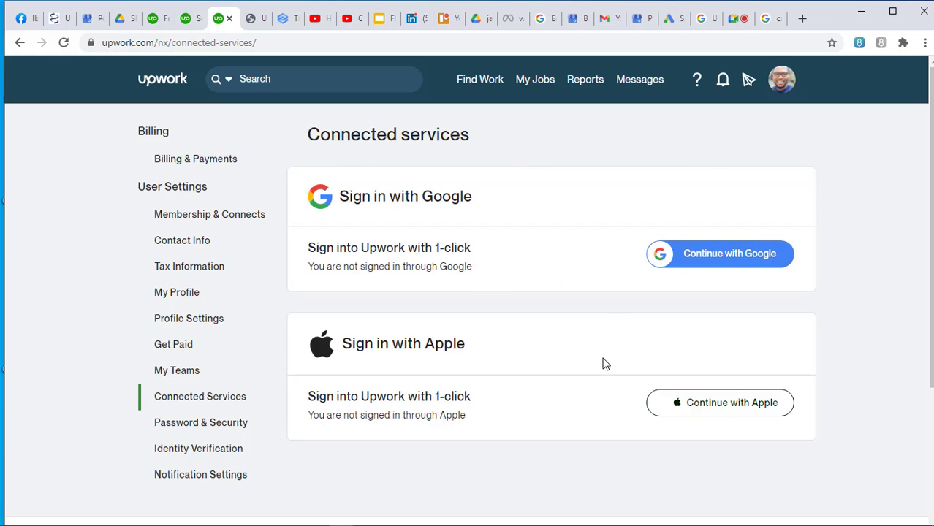
pyautogui.click(217, 430)
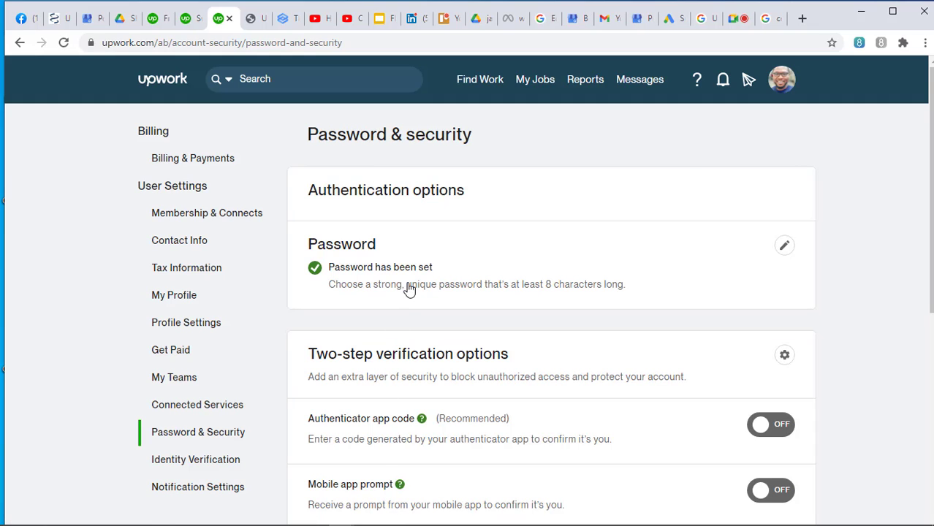
# Look over the two-step verification options, then review the Identity Verification page.
pyautogui.scroll(-2, 409, 290)
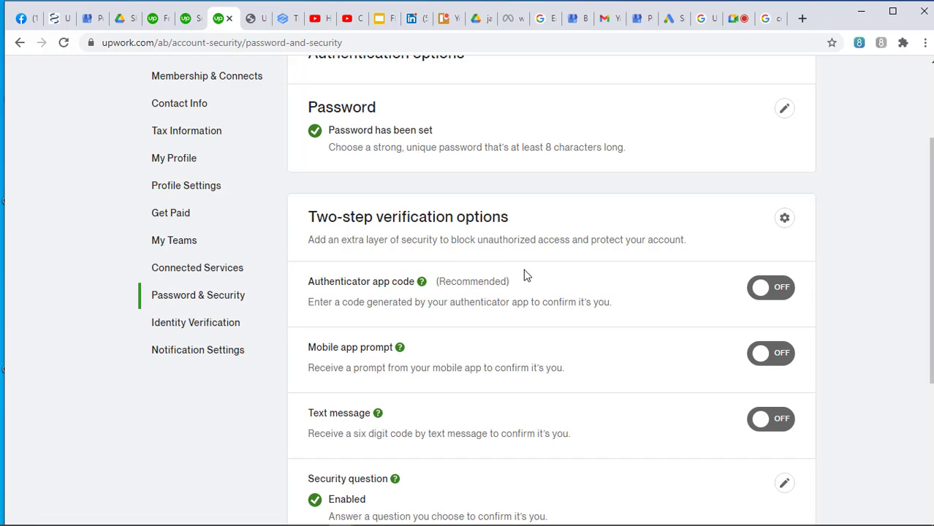
pyautogui.click(187, 330)
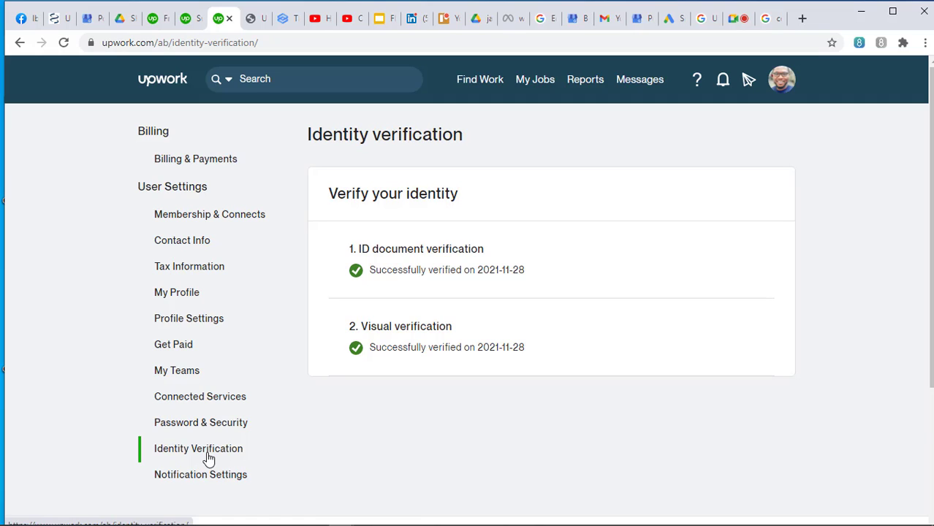
pyautogui.scroll(-2, 209, 458)
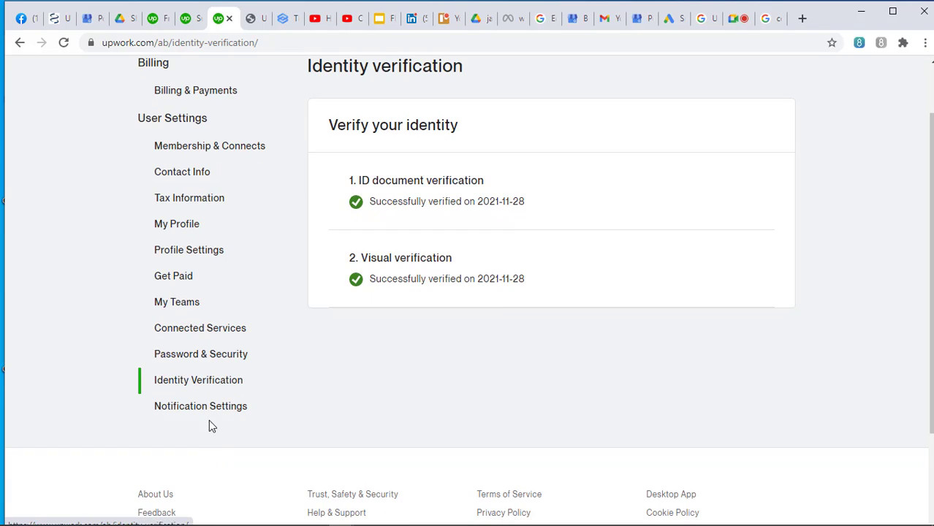
# Review the Notification Settings for desktop, mobile and email messages and the other Upwork email updates, then return to the page's beginning.
pyautogui.click(211, 412)
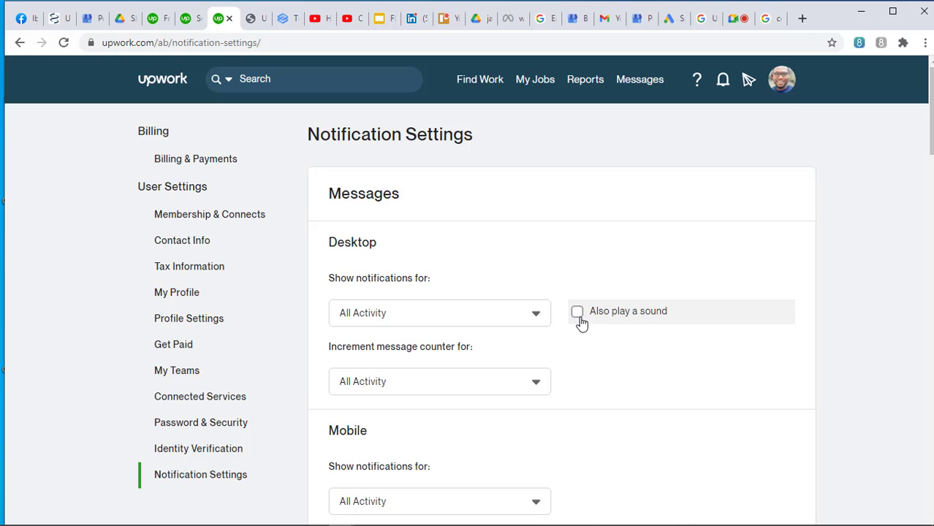
pyautogui.scroll(-1, 567, 320)
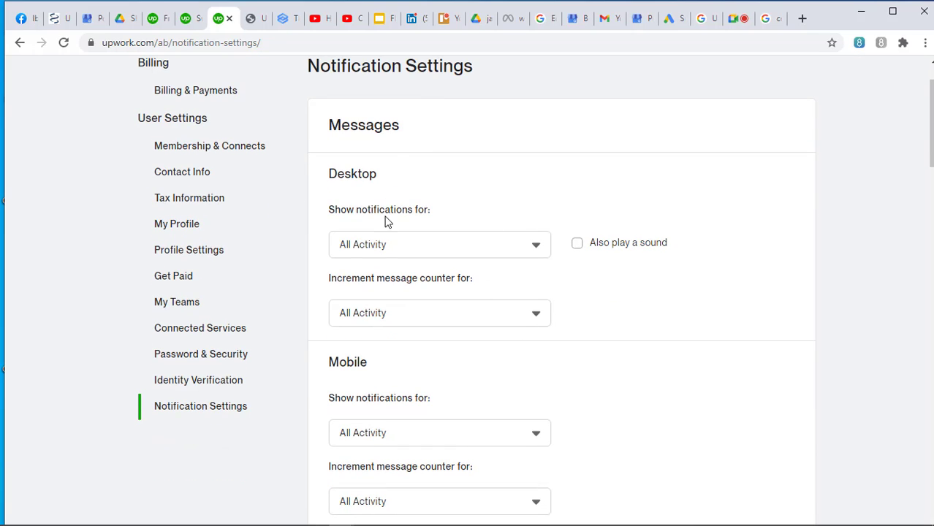
pyautogui.scroll(-1, 413, 309)
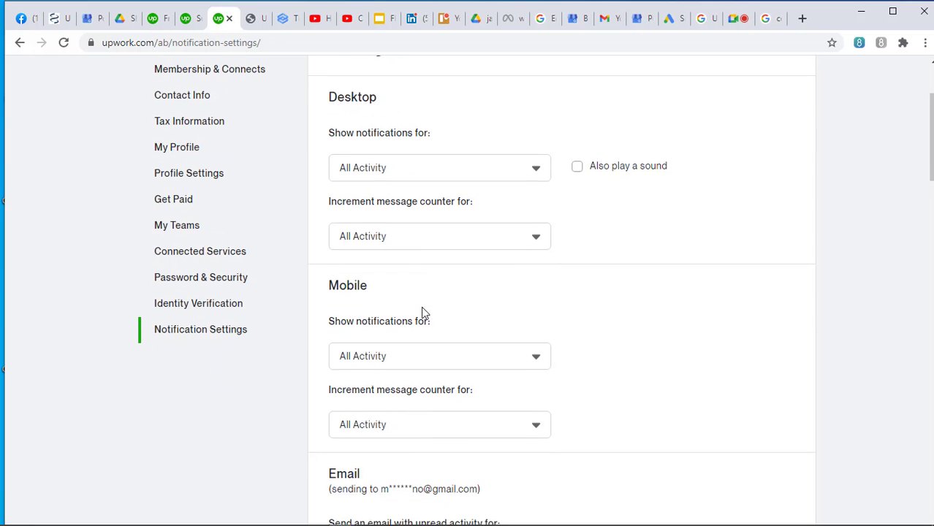
pyautogui.scroll(-2, 400, 380)
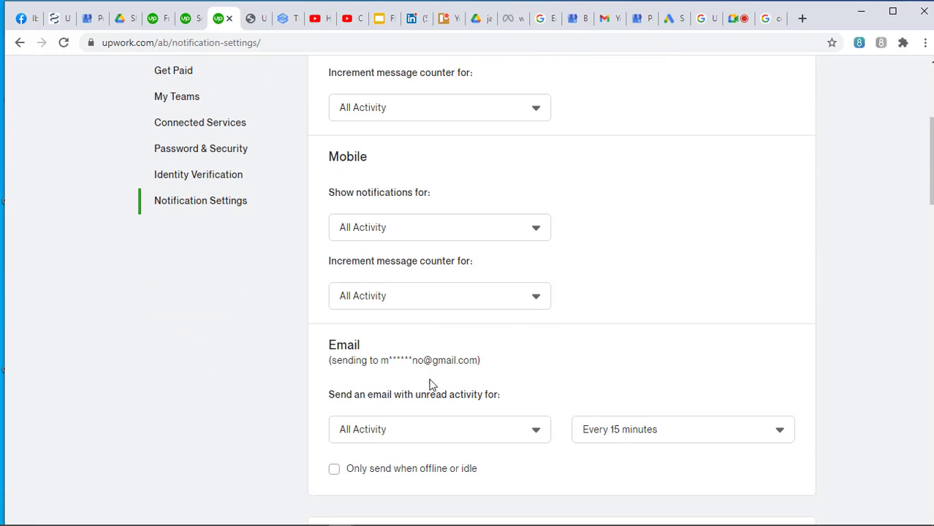
pyautogui.scroll(-3, 520, 396)
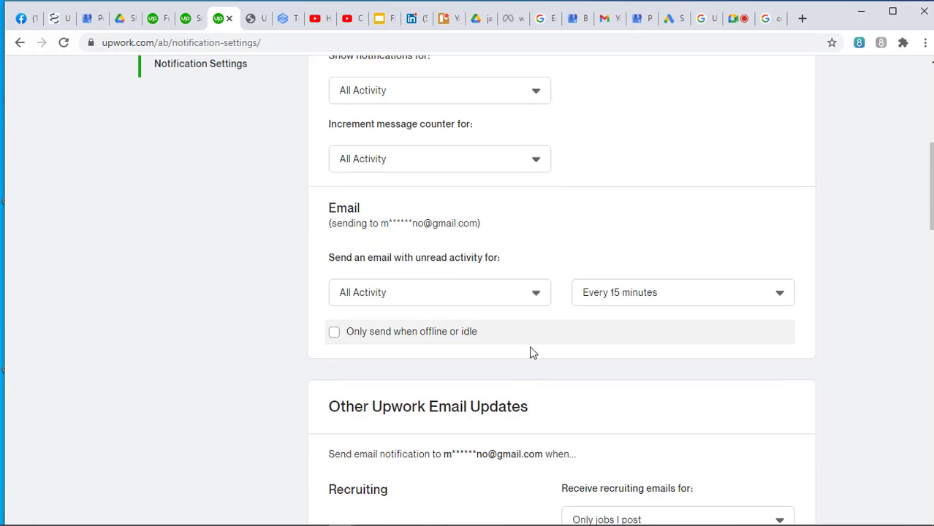
pyautogui.scroll(-4, 533, 357)
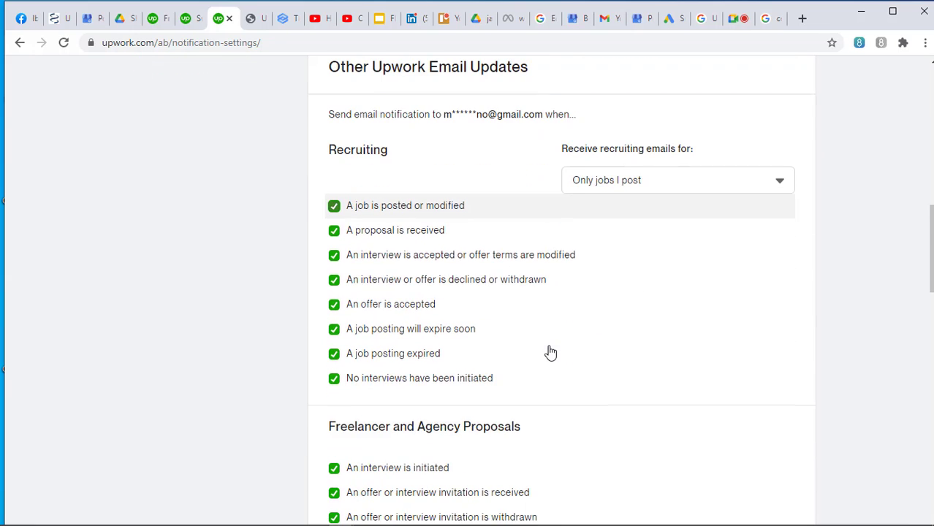
pyautogui.scroll(-7, 522, 203)
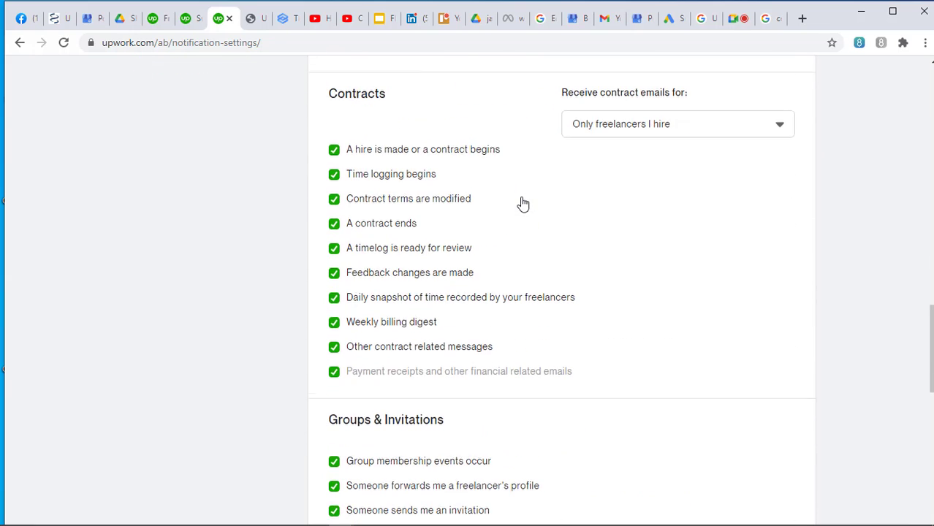
pyautogui.scroll(-5, 522, 203)
pyautogui.scroll(13, 522, 204)
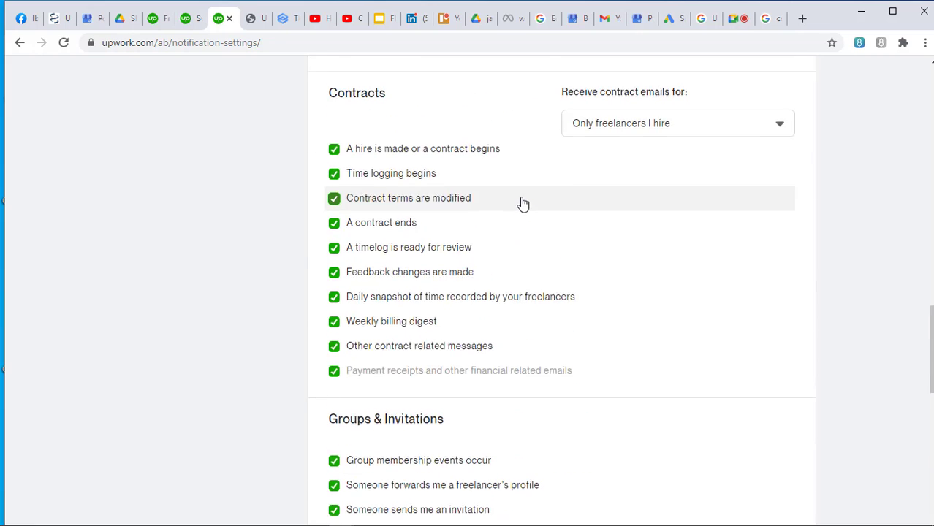
pyautogui.scroll(7, 523, 203)
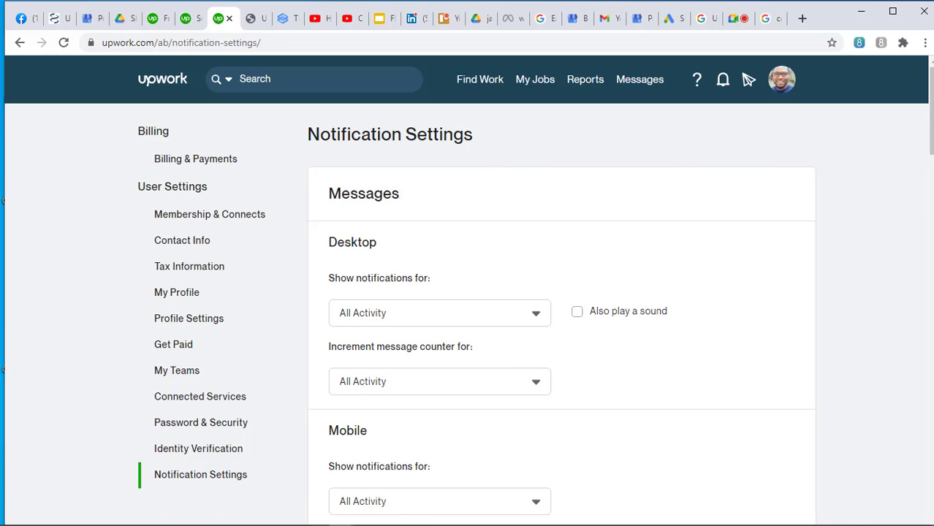
# Open the My Stats page to view the client satisfaction figures.
pyautogui.moveTo(409, 523)
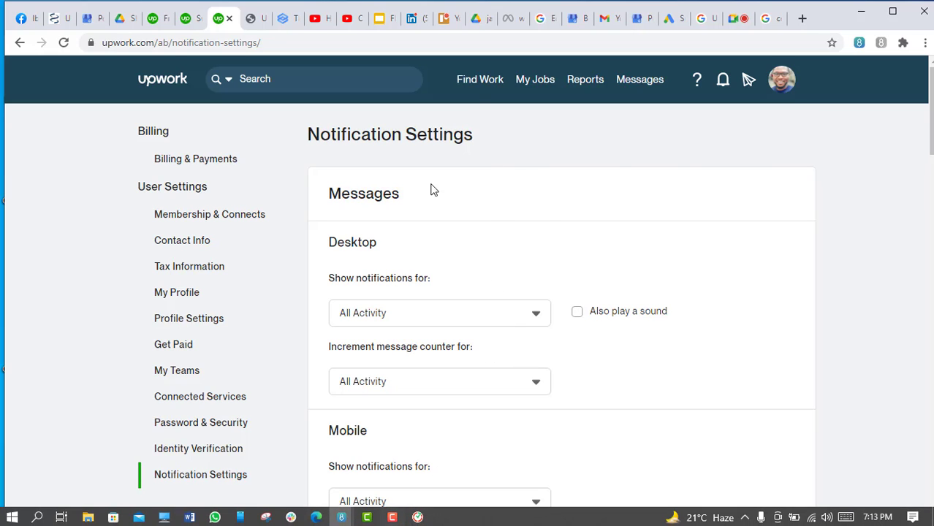
pyautogui.moveTo(484, 78)
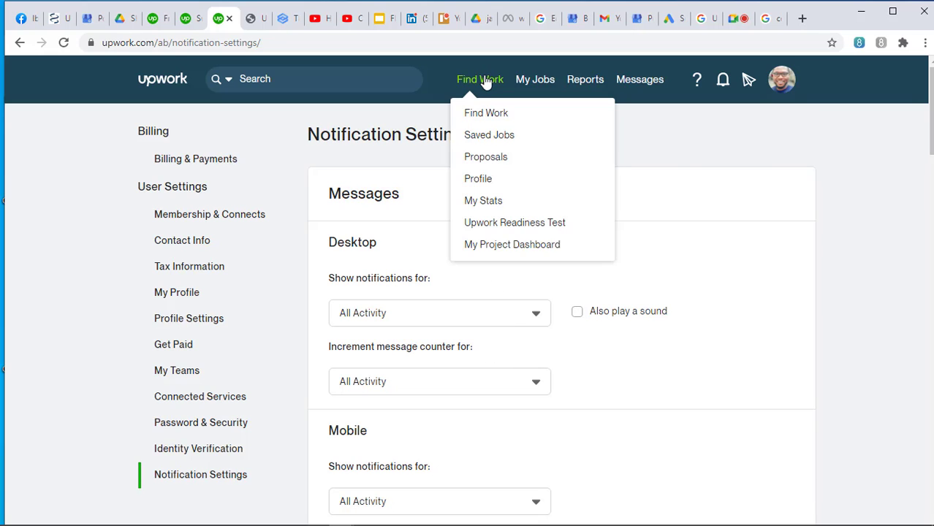
pyautogui.click(488, 200)
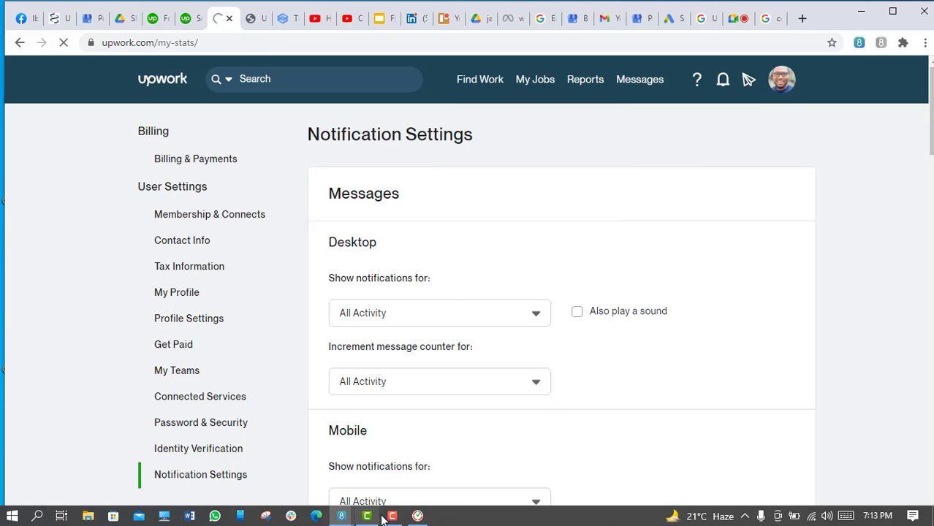
pyautogui.moveTo(392, 517)
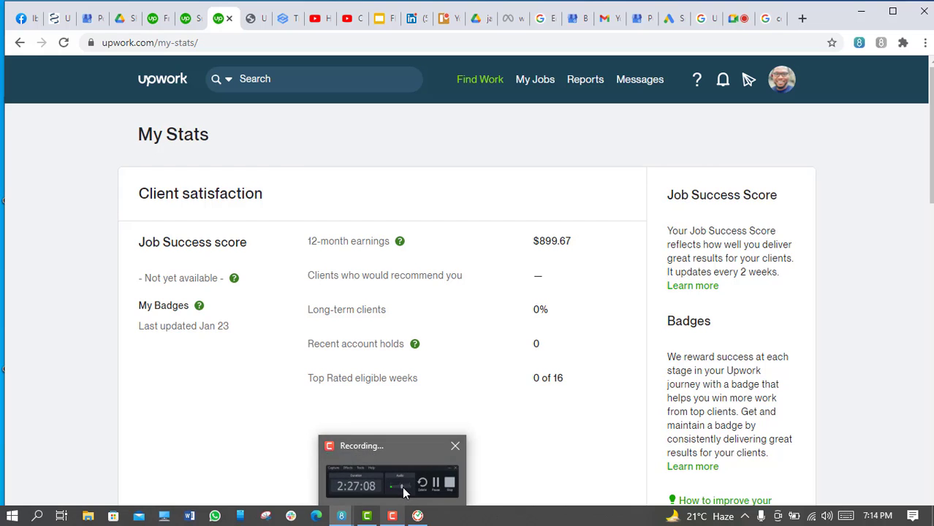
pyautogui.click(402, 486)
pyautogui.click(864, 476)
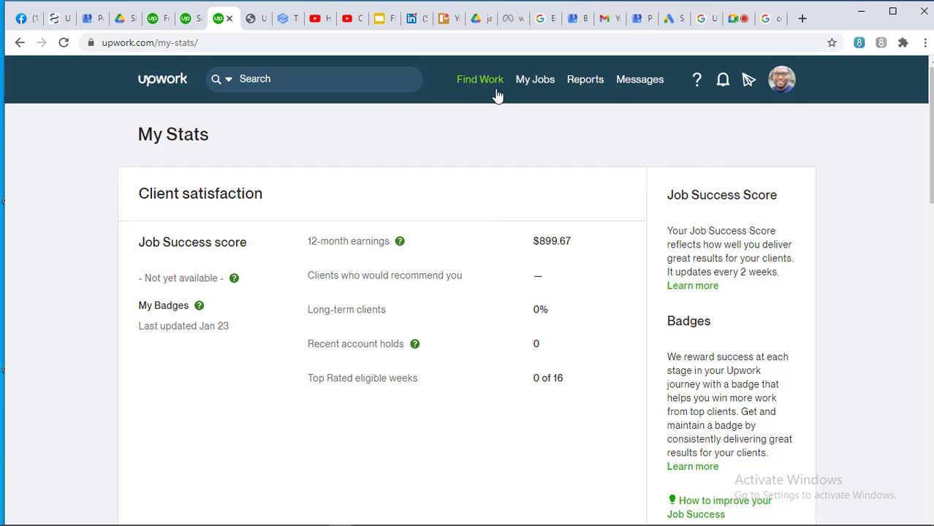
# Open the Upwork Readiness Test page and review its description and the table of past test results.
pyautogui.moveTo(497, 92)
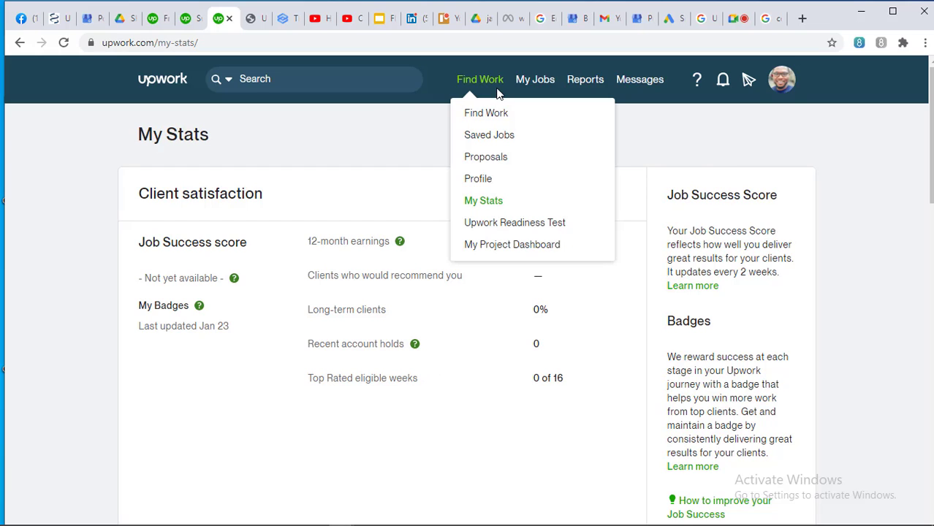
pyautogui.click(502, 223)
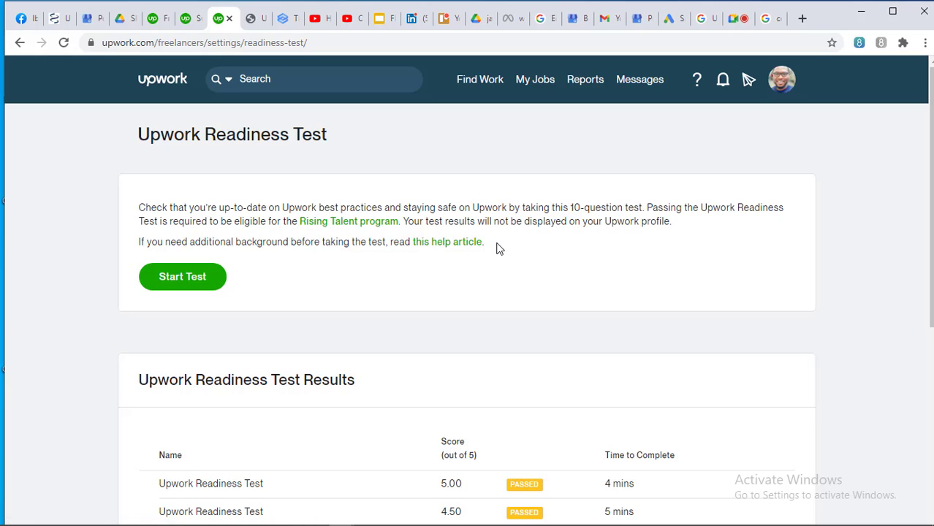
pyautogui.scroll(-1, 496, 249)
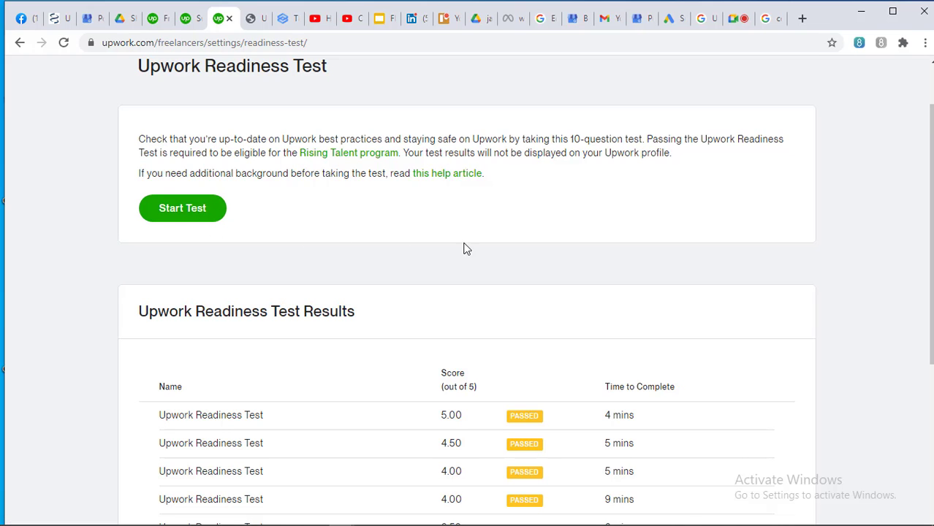
pyautogui.scroll(-3, 534, 253)
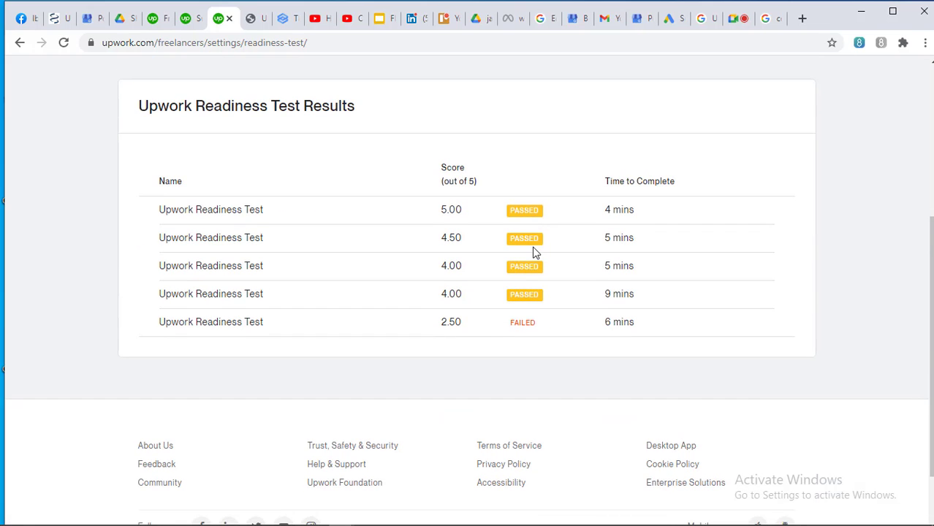
pyautogui.scroll(2, 533, 252)
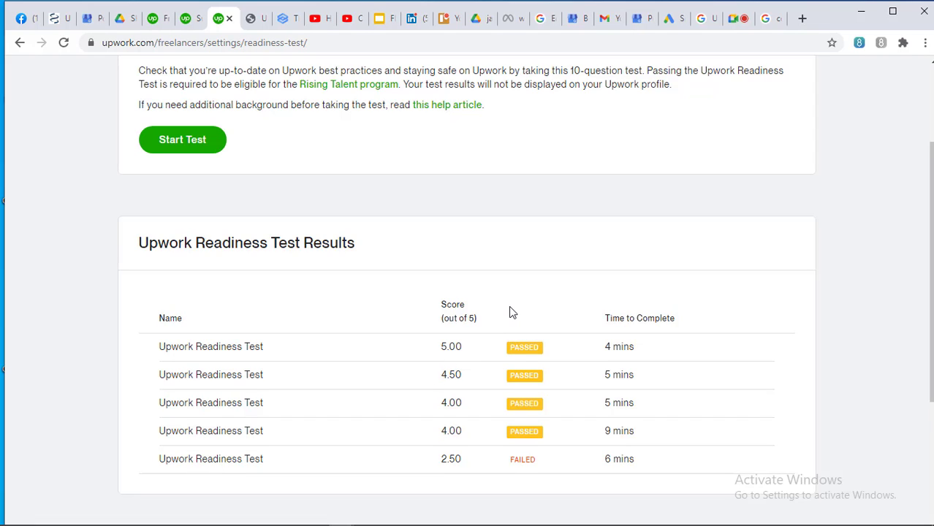
pyautogui.scroll(3, 510, 308)
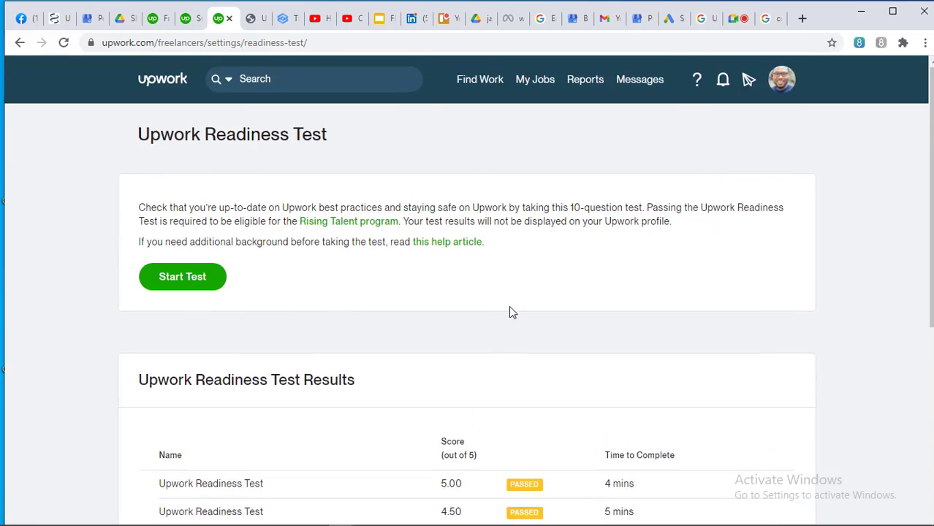
# Open My Project Dashboard and look over the Projects overview.
pyautogui.moveTo(480, 81)
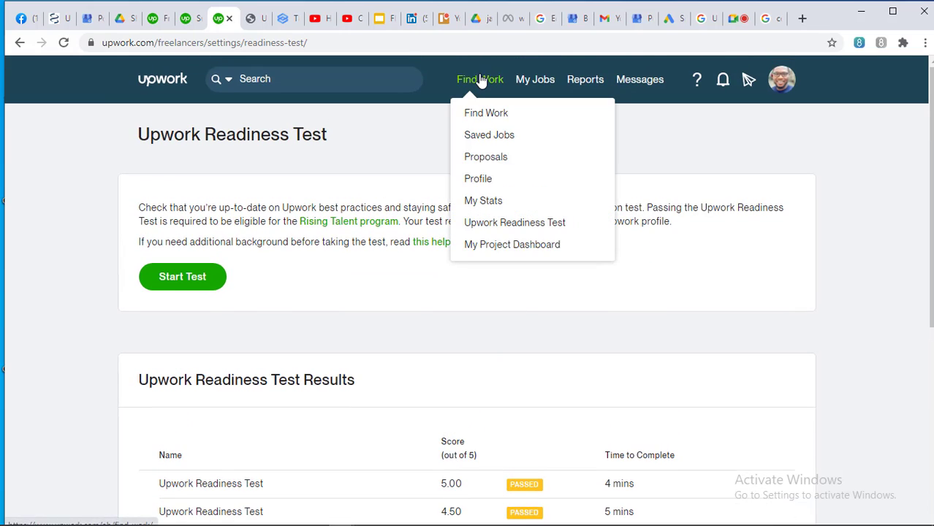
pyautogui.click(508, 245)
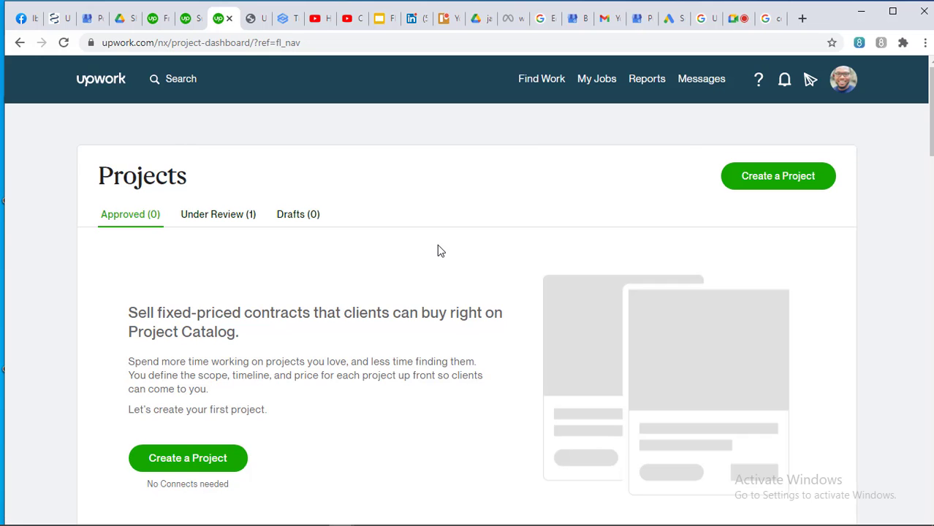
pyautogui.scroll(-1, 438, 246)
pyautogui.scroll(1, 440, 250)
# Open the My Jobs page and show the additional actions for the active Social Media Manager contract.
pyautogui.moveTo(595, 86)
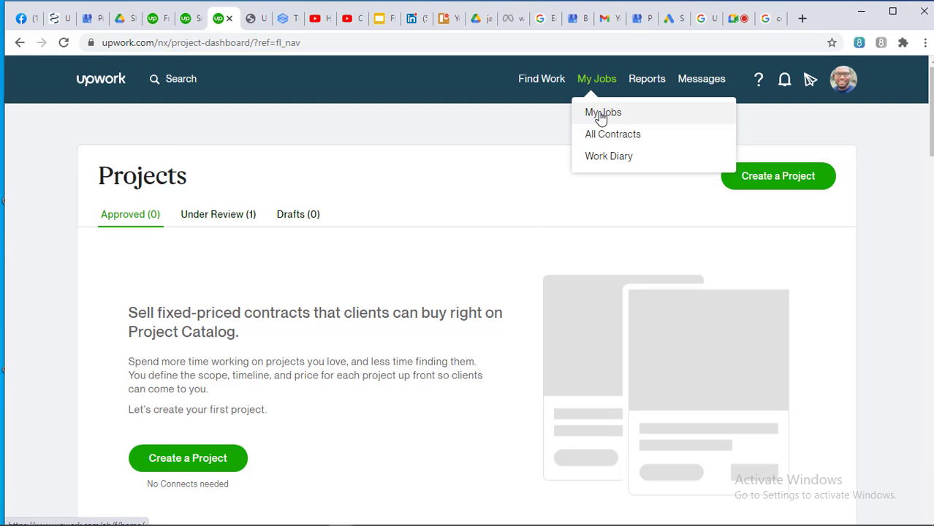
pyautogui.click(600, 115)
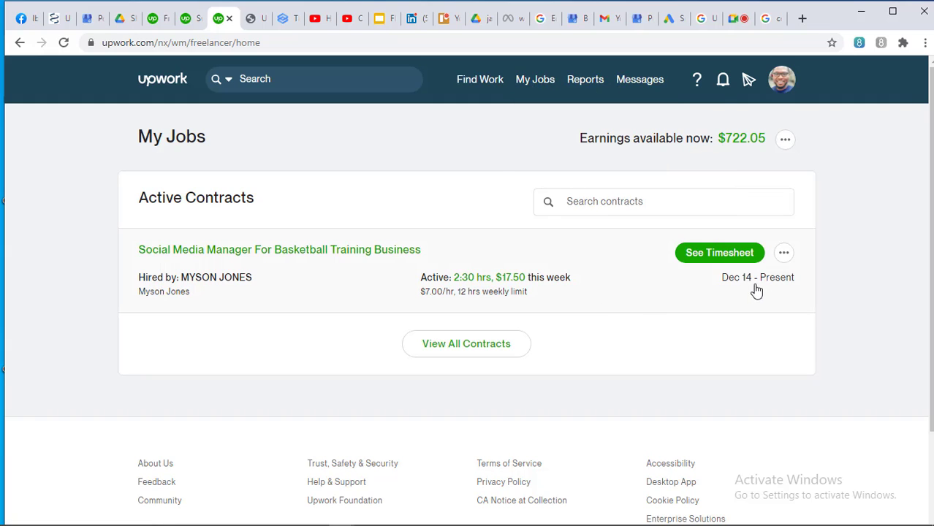
pyautogui.click(784, 254)
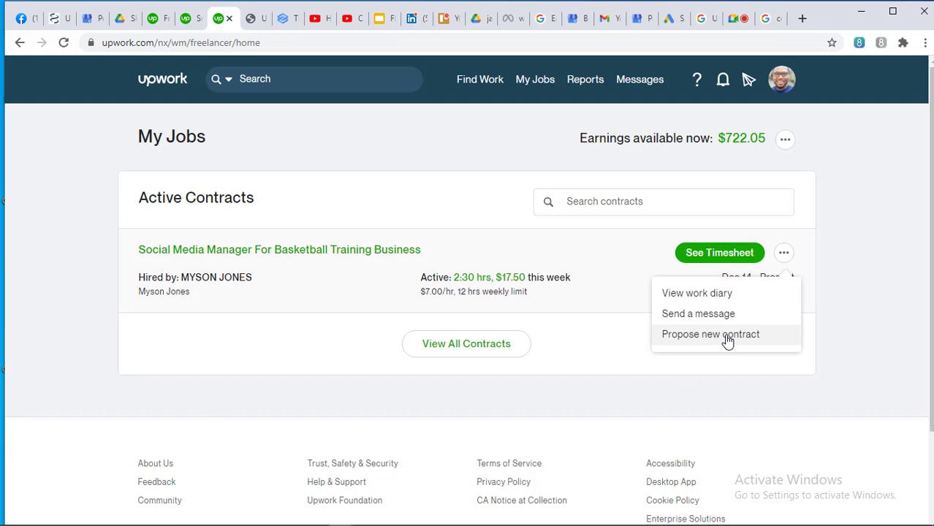
# Open the Social Media Manager For Basketball Training Business contract and review its Time & Earnings and Messages & Files sections.
pyautogui.click(398, 249)
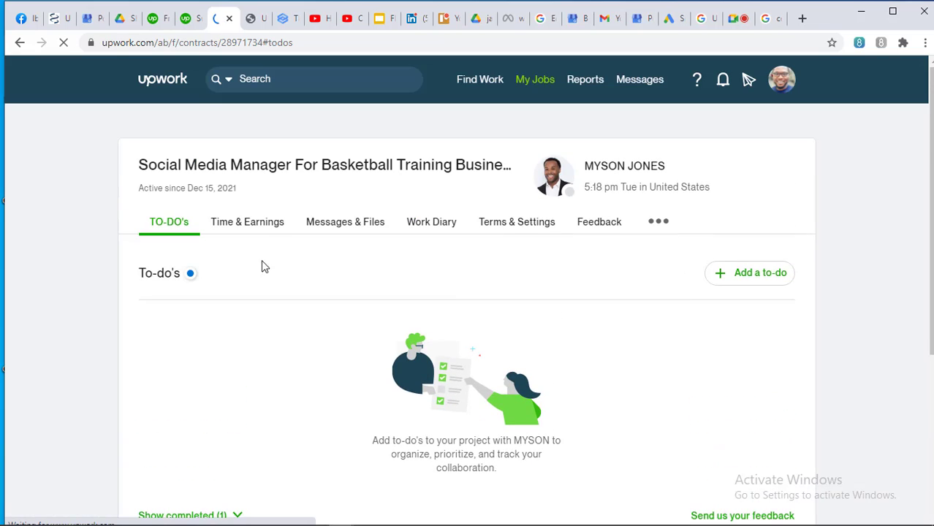
pyautogui.click(266, 224)
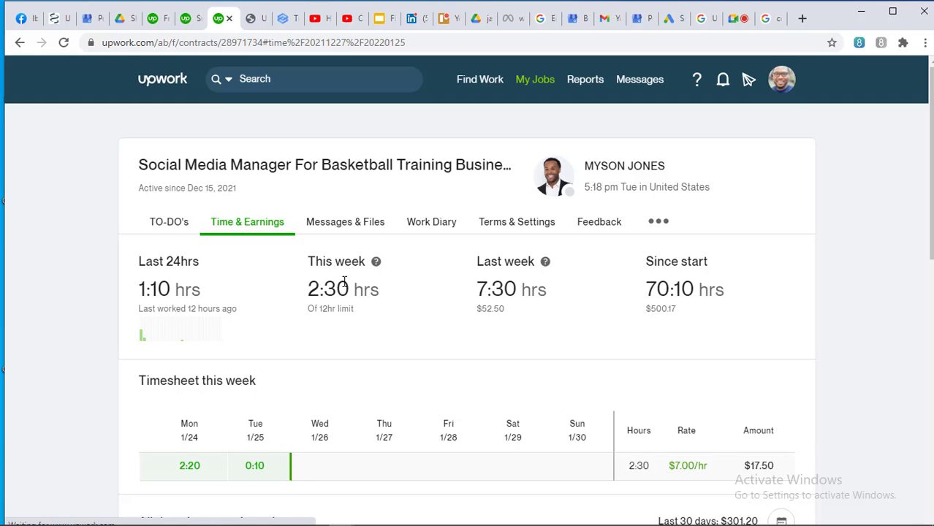
pyautogui.click(347, 229)
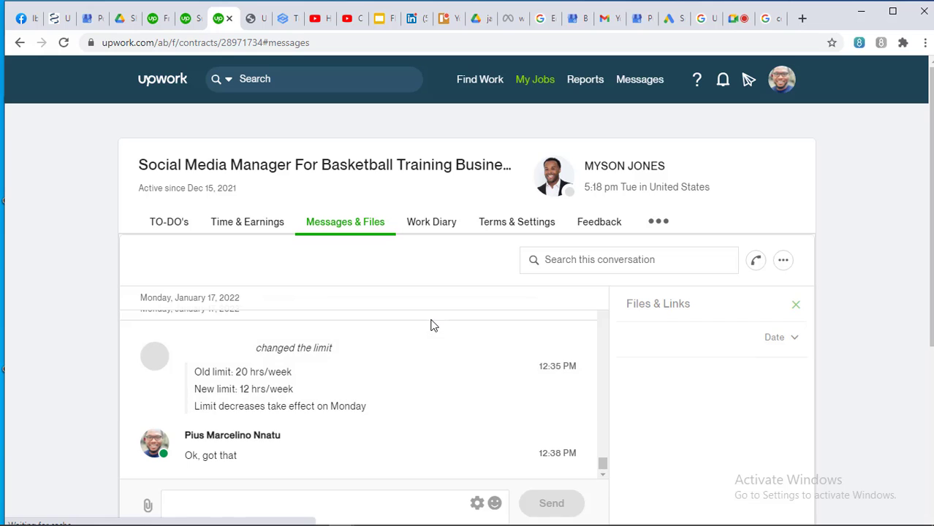
pyautogui.scroll(-1, 431, 323)
pyautogui.scroll(2, 432, 324)
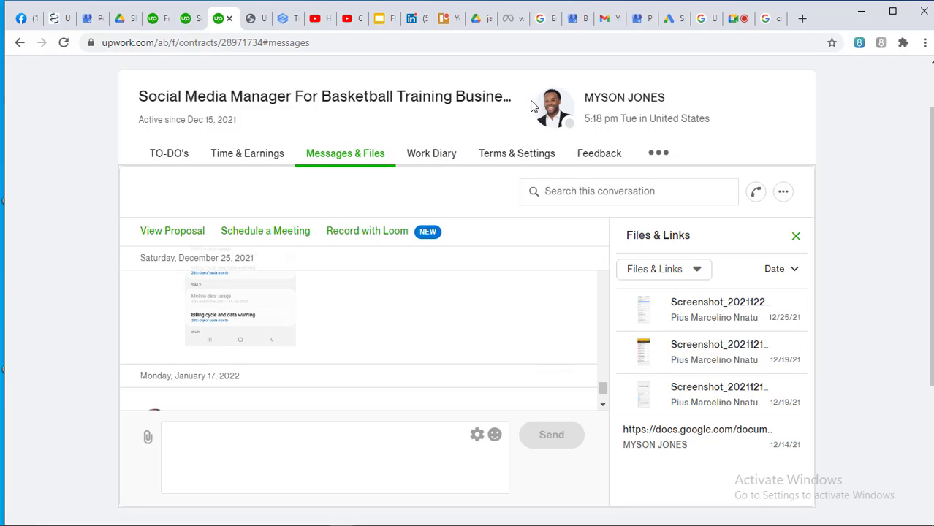
# Open the contract's Work Diary and enlarge the tracked 10:10 am screenshot.
pyautogui.click(434, 156)
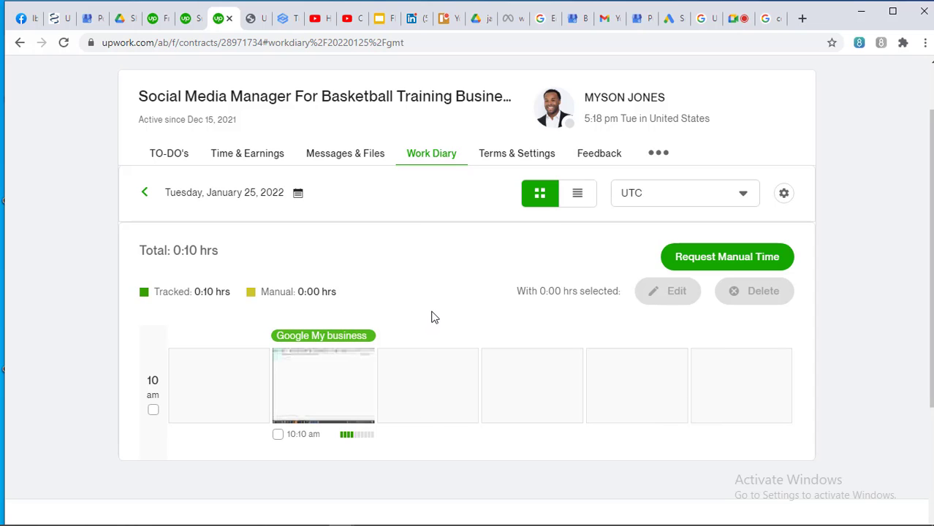
pyautogui.scroll(-1, 431, 317)
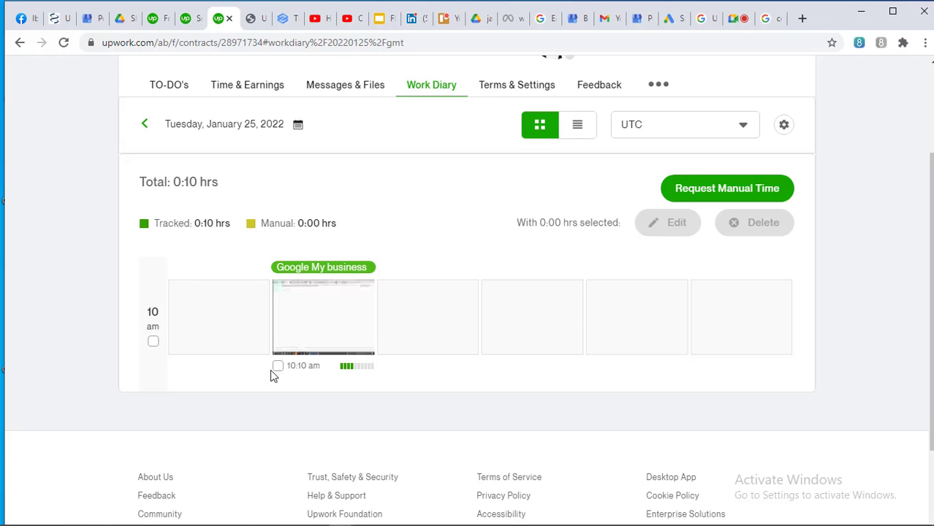
pyautogui.click(323, 326)
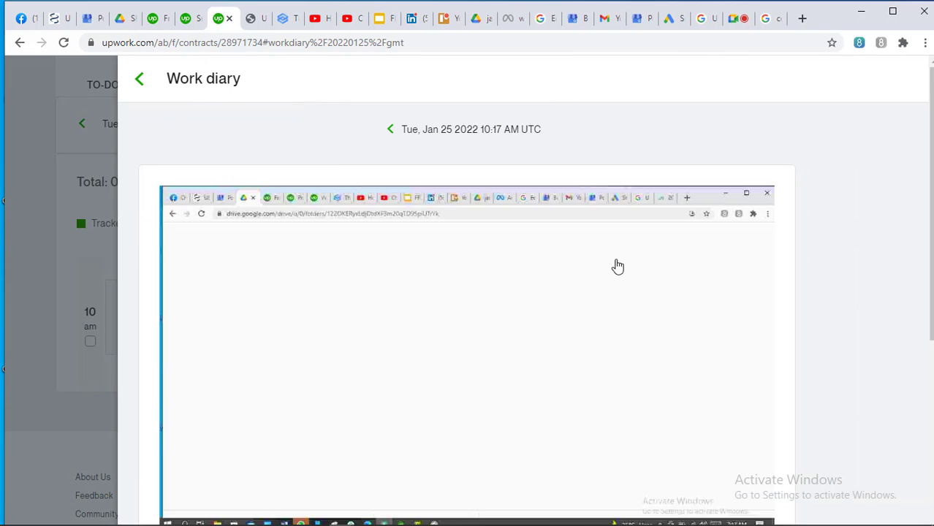
# Examine the tracked screenshot's memo, active window, activity level and keyboard and mouse counts, and return to the Work Diary.
pyautogui.scroll(-3, 513, 322)
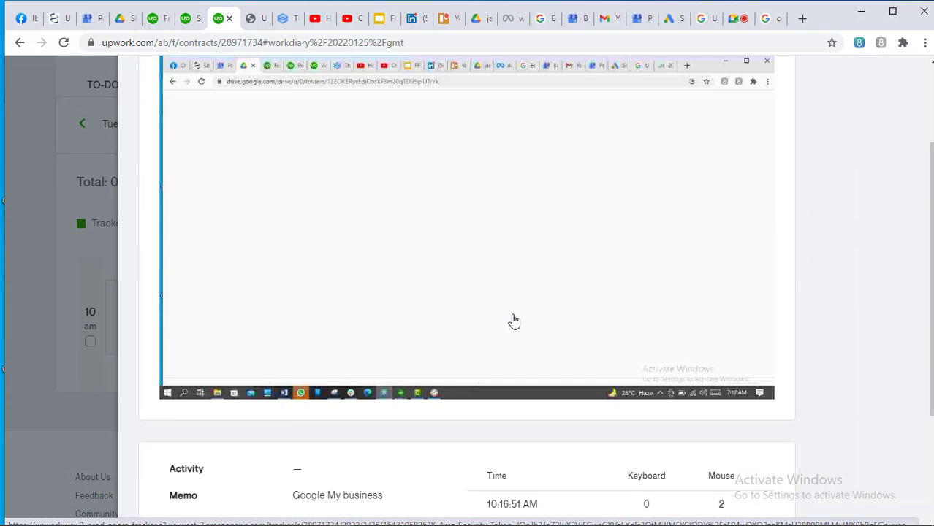
pyautogui.scroll(-3, 513, 322)
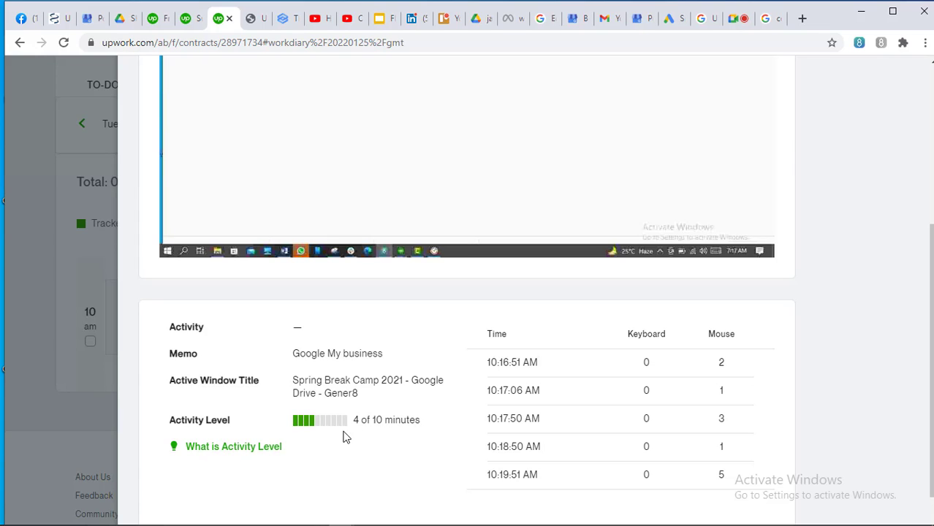
pyautogui.moveTo(340, 423)
pyautogui.scroll(-1, 588, 363)
pyautogui.scroll(4, 587, 359)
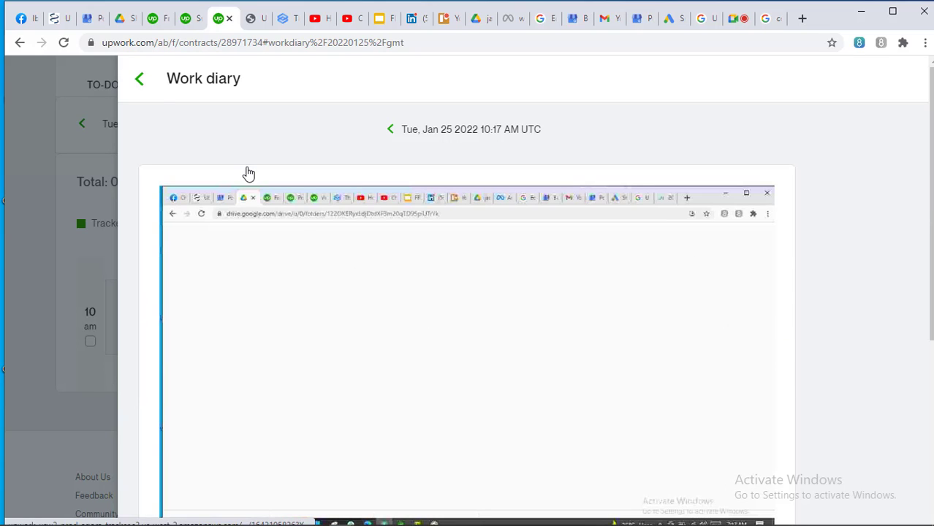
pyautogui.click(141, 86)
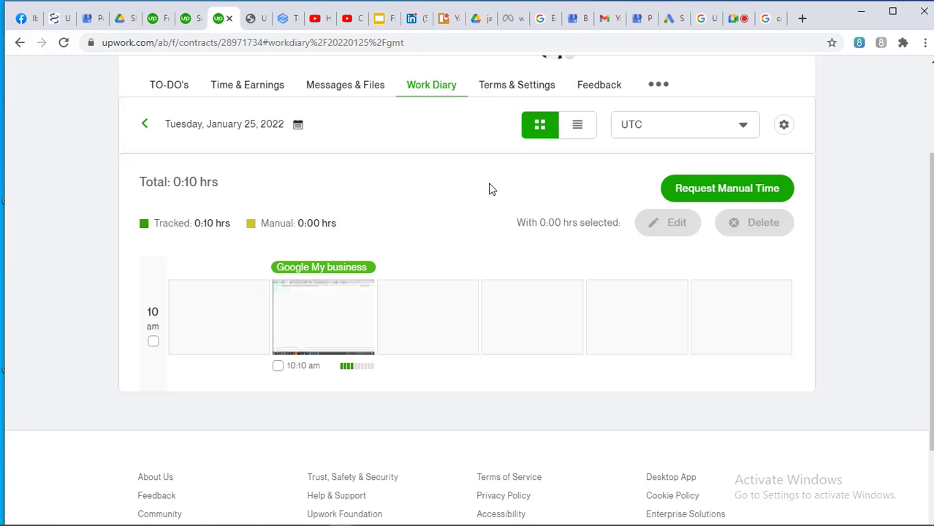
# Open the contract's Terms & Settings and review its rate and limits, activity codes and contract details.
pyautogui.scroll(2, 490, 177)
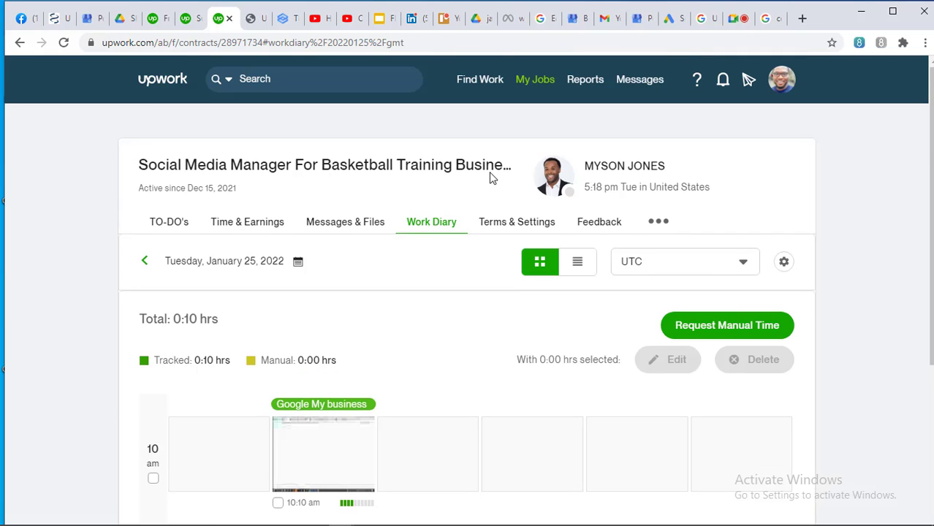
pyautogui.click(509, 222)
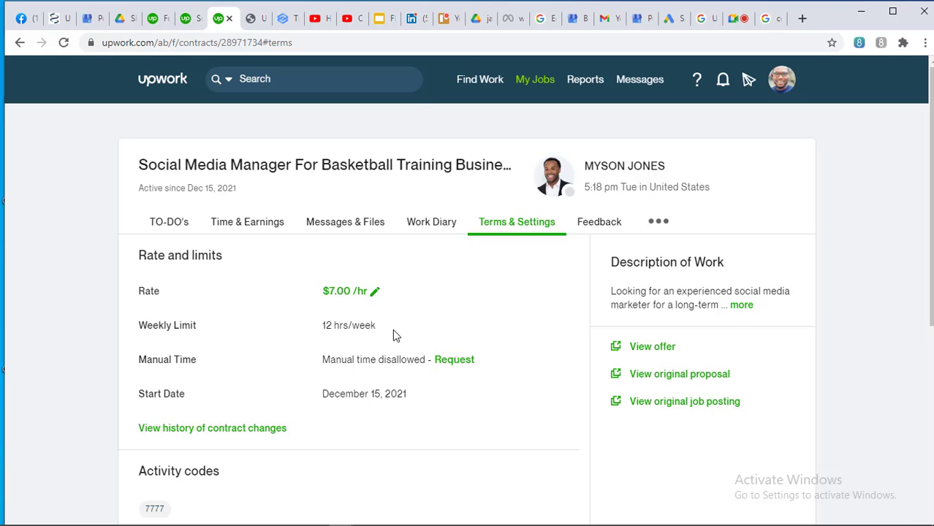
pyautogui.scroll(-1, 427, 336)
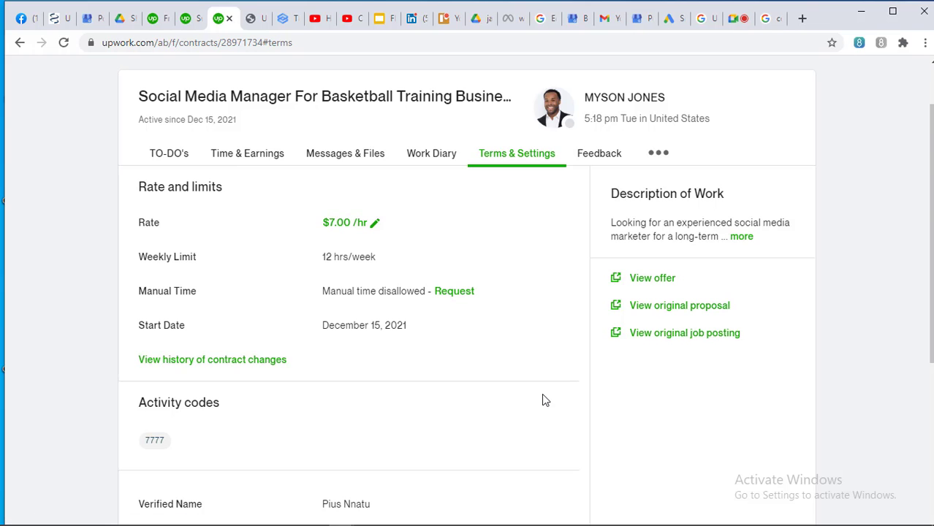
pyautogui.scroll(-2, 543, 394)
pyautogui.scroll(-2, 543, 399)
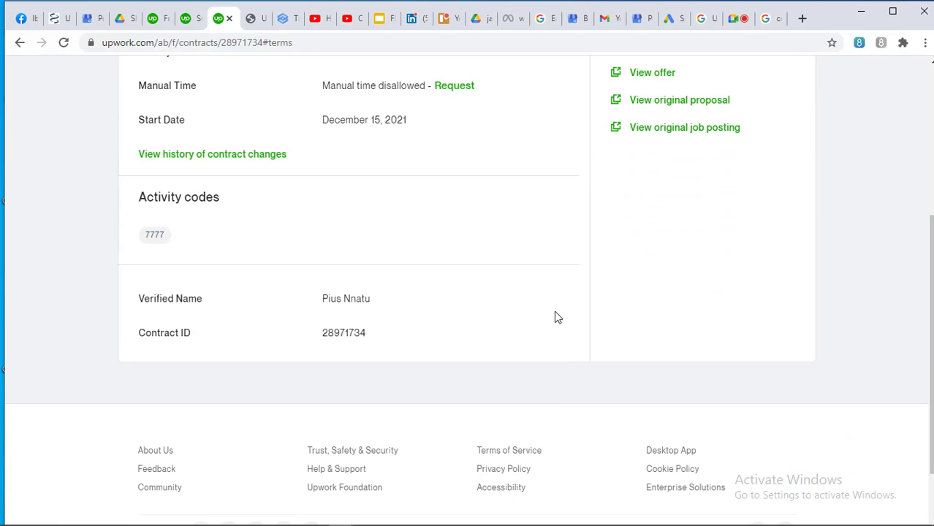
pyautogui.scroll(5, 555, 317)
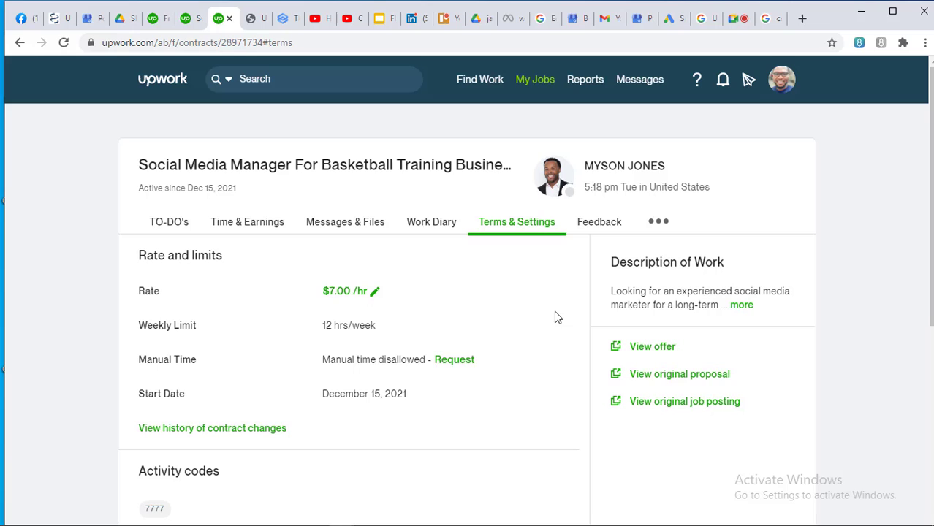
# Open the contract's Feedback section and send the client a feedback request.
pyautogui.click(597, 227)
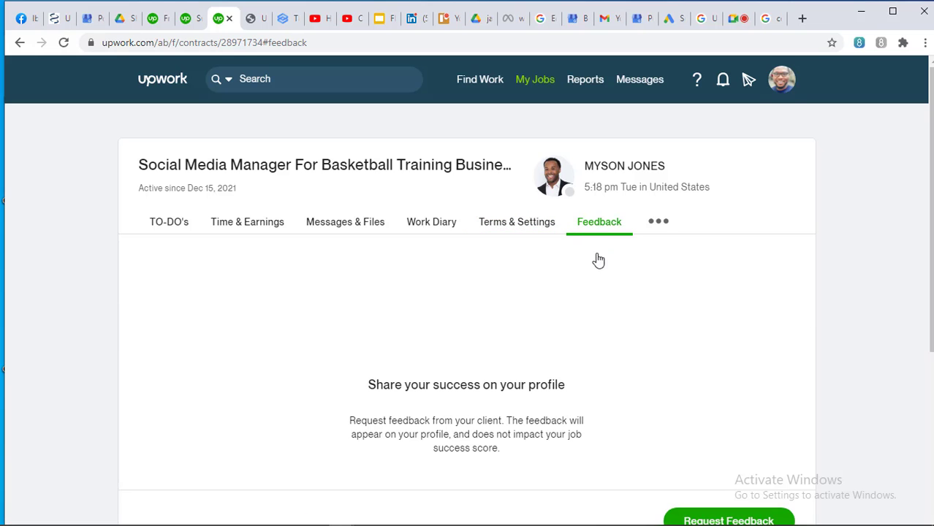
pyautogui.scroll(-3, 629, 324)
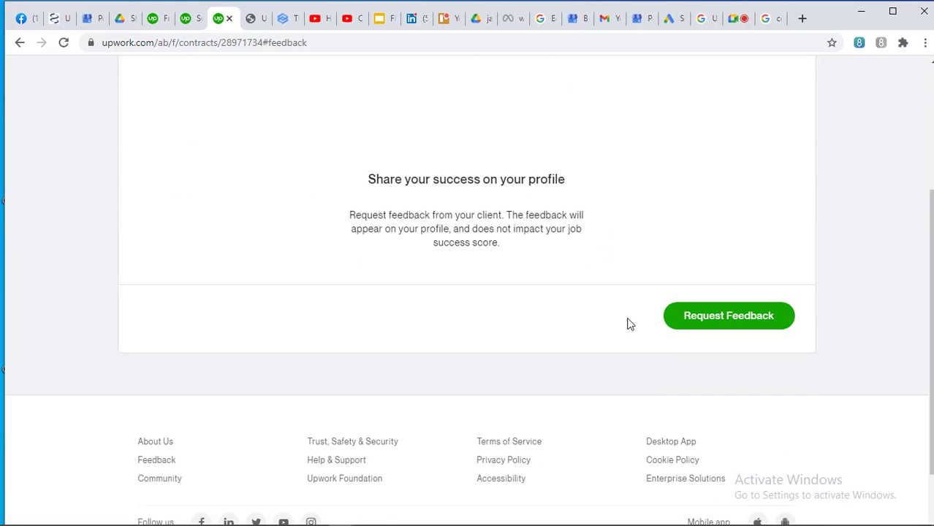
pyautogui.scroll(1, 629, 324)
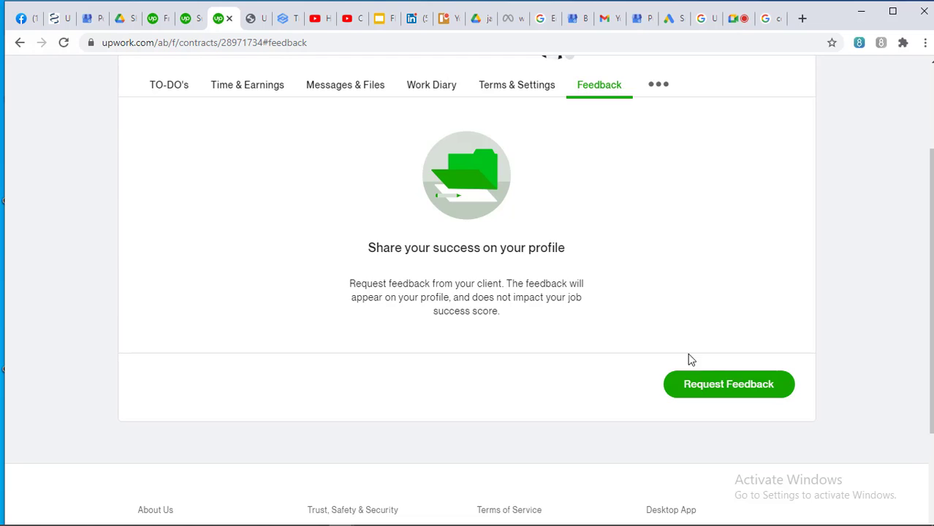
pyautogui.click(725, 387)
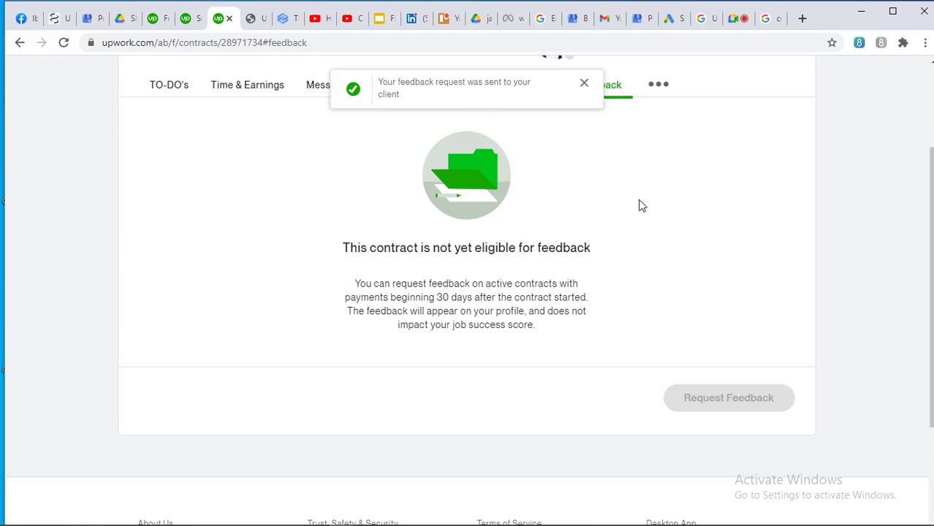
pyautogui.scroll(-2, 607, 292)
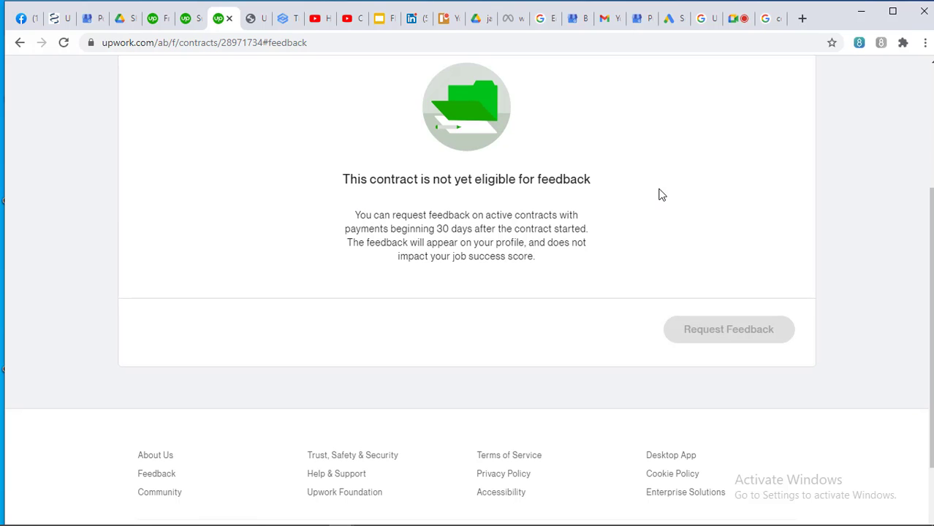
pyautogui.scroll(4, 660, 195)
pyautogui.scroll(-2, 665, 204)
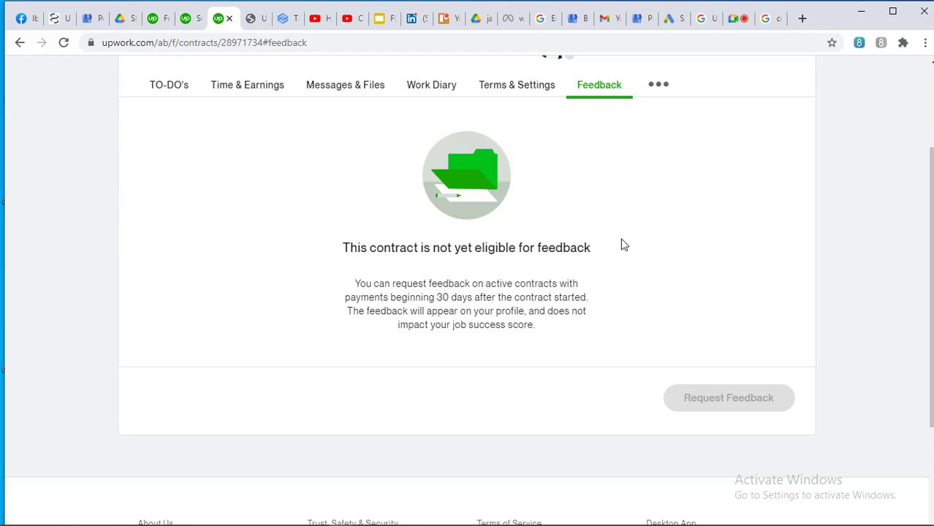
pyautogui.scroll(1, 611, 247)
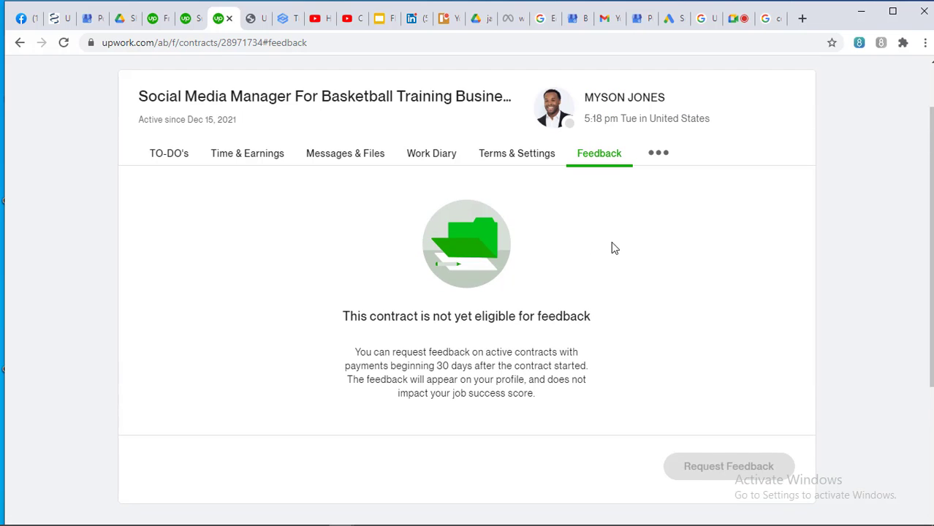
# Show the contract's additional actions, such as proposing a new contract or giving a refund, and close the list.
pyautogui.click(657, 154)
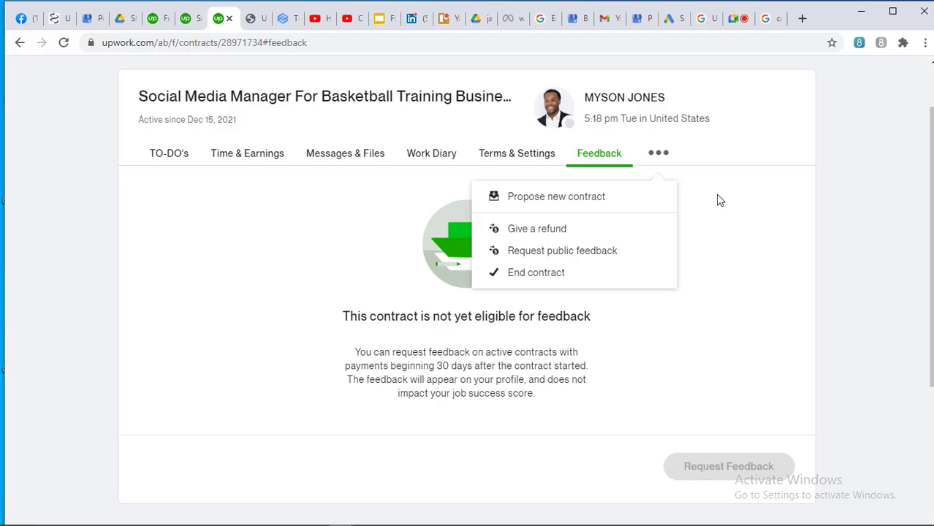
pyautogui.click(720, 163)
pyautogui.scroll(1, 694, 241)
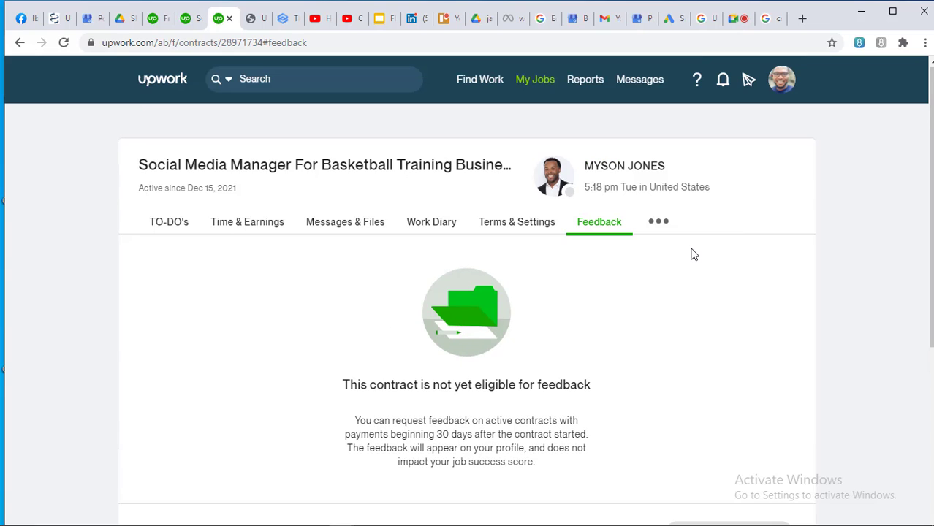
# View the Reports Overview timesheet and the My Reports page, and show the other report types available.
pyautogui.moveTo(536, 86)
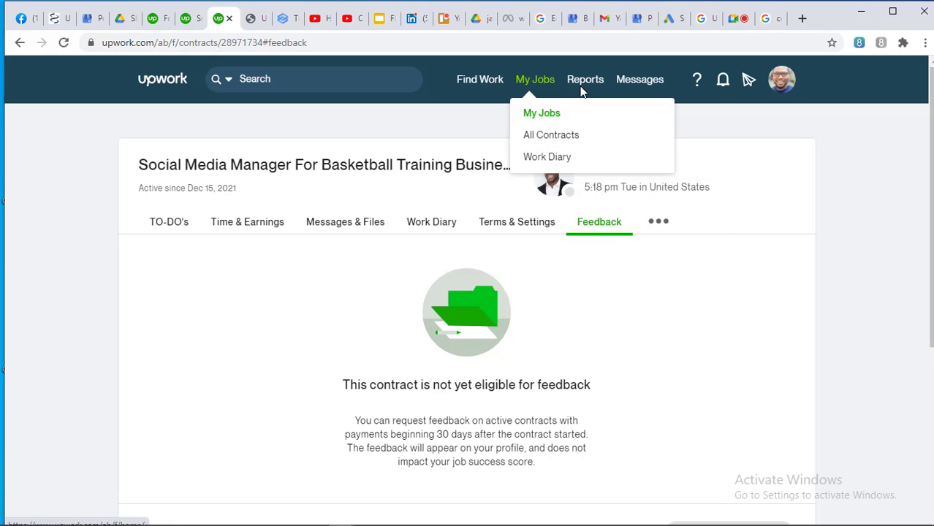
pyautogui.moveTo(592, 80)
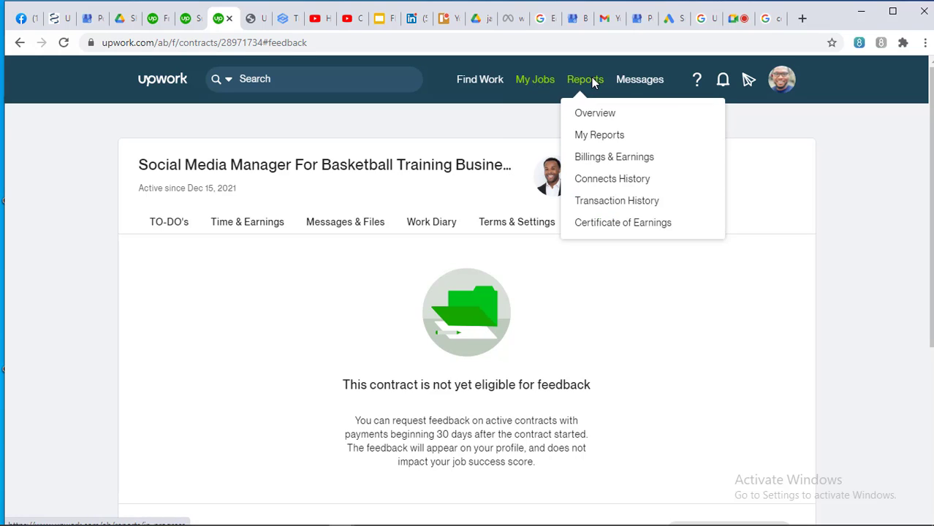
pyautogui.click(596, 115)
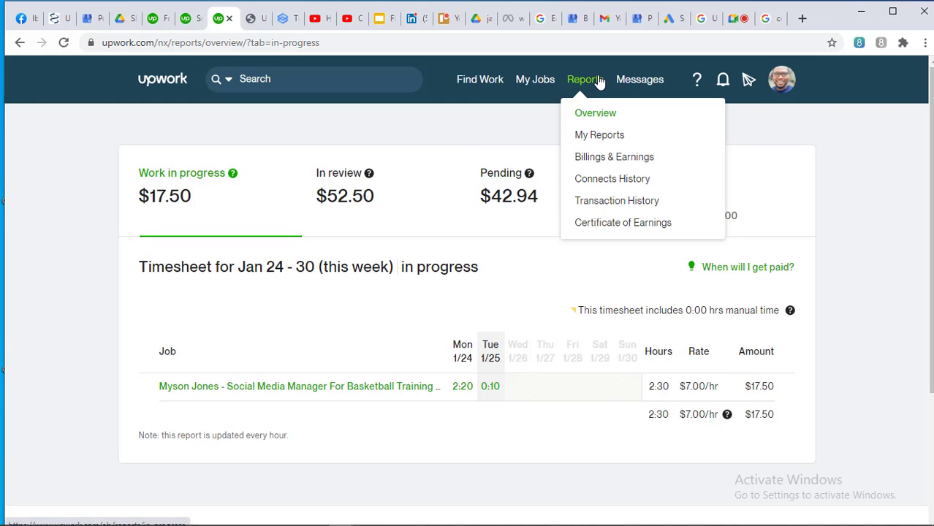
pyautogui.click(597, 136)
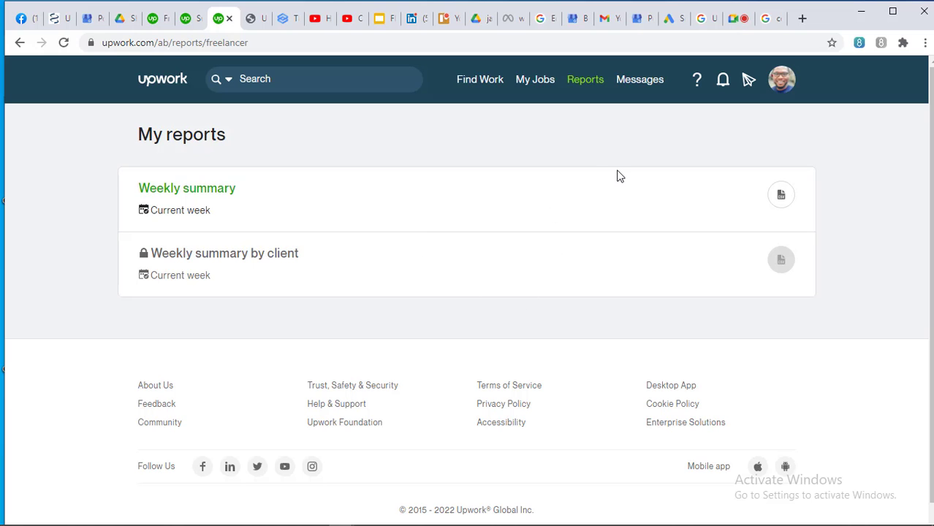
pyautogui.moveTo(581, 83)
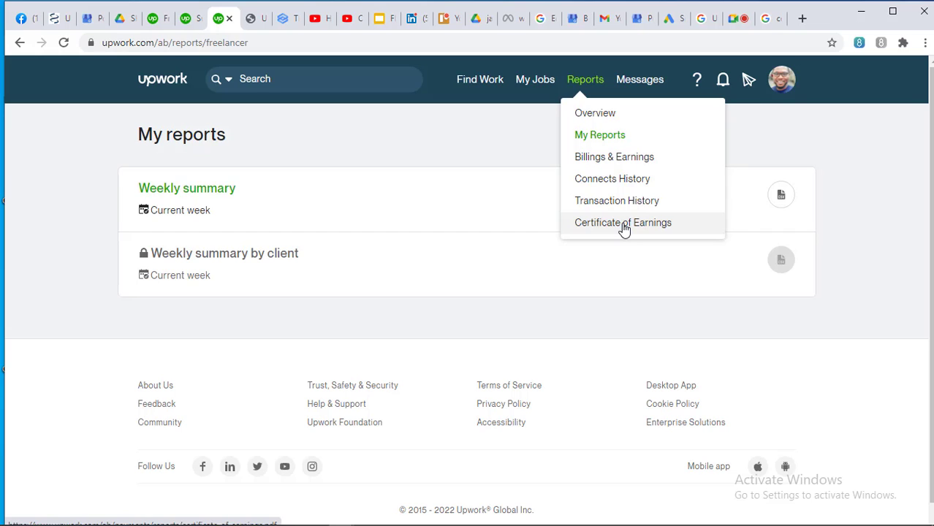
# Open Messages and look through the full list of recent client conversations.
pyautogui.click(646, 86)
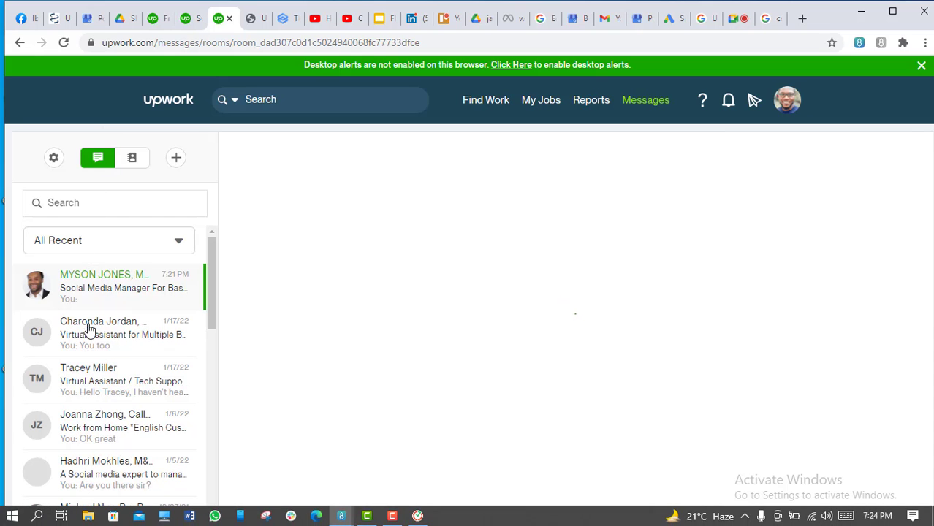
pyautogui.scroll(-4, 84, 274)
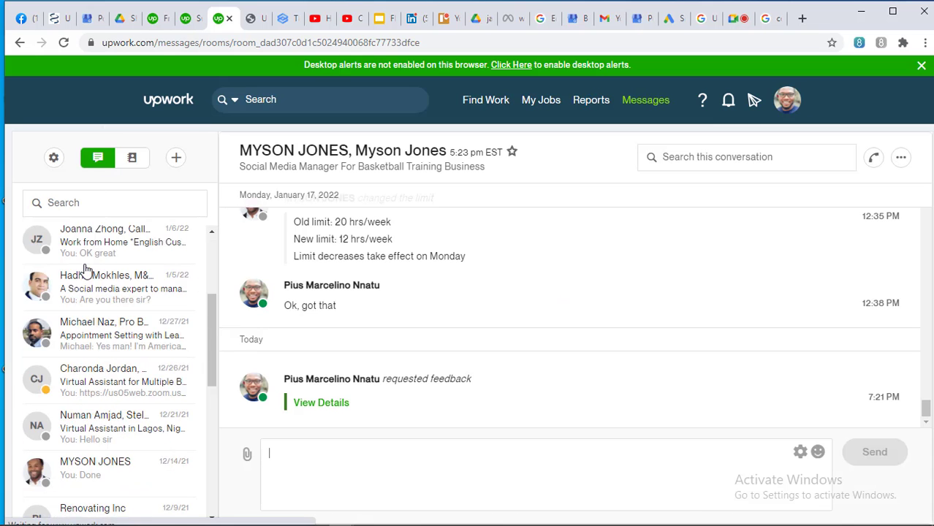
pyautogui.scroll(-5, 82, 277)
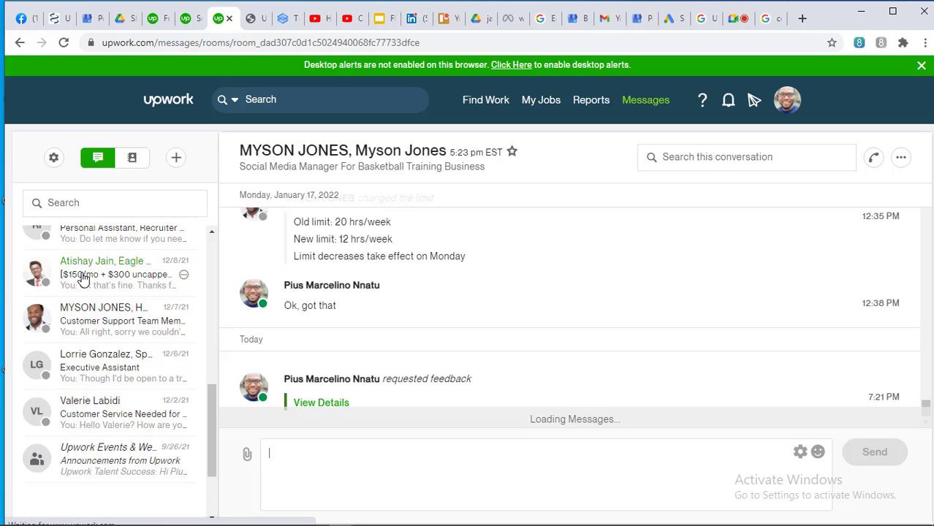
pyautogui.scroll(5, 81, 287)
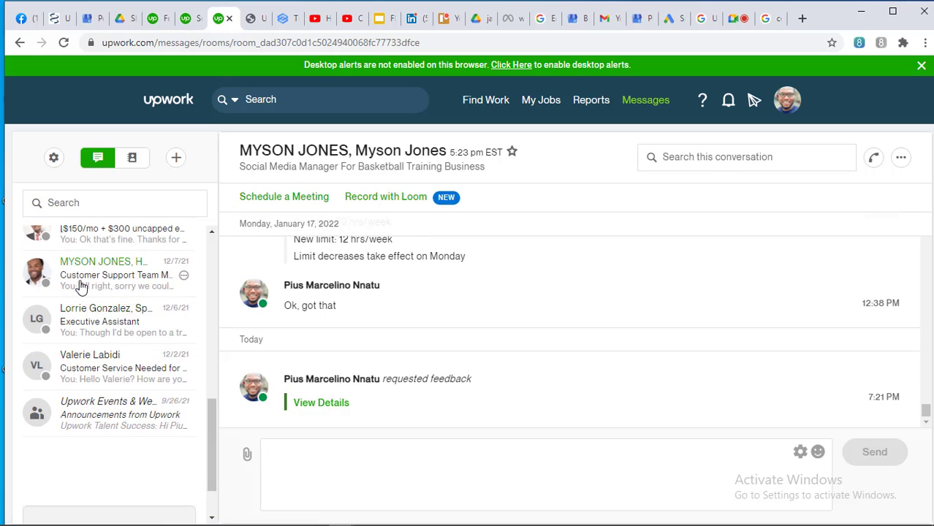
pyautogui.scroll(5, 80, 286)
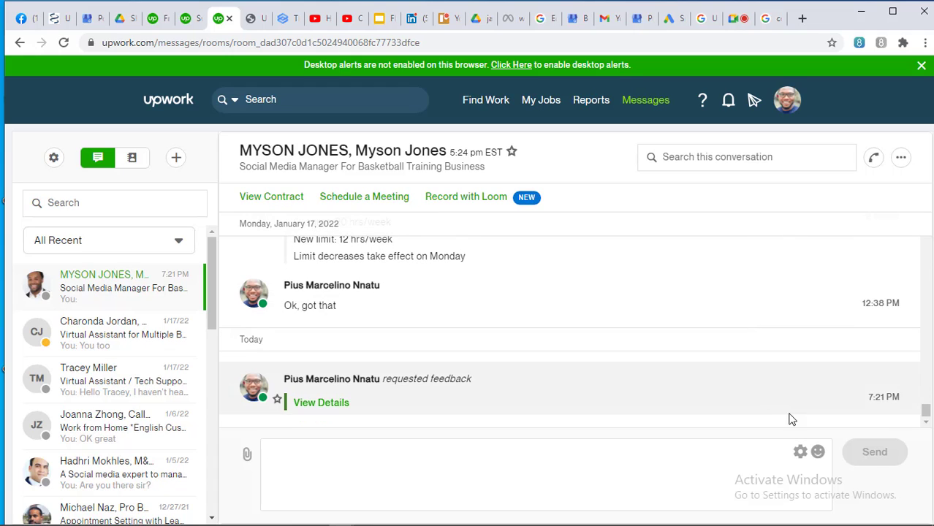
# Show the message box's Enter key settings and the conversation's additional options, closing both.
pyautogui.click(801, 455)
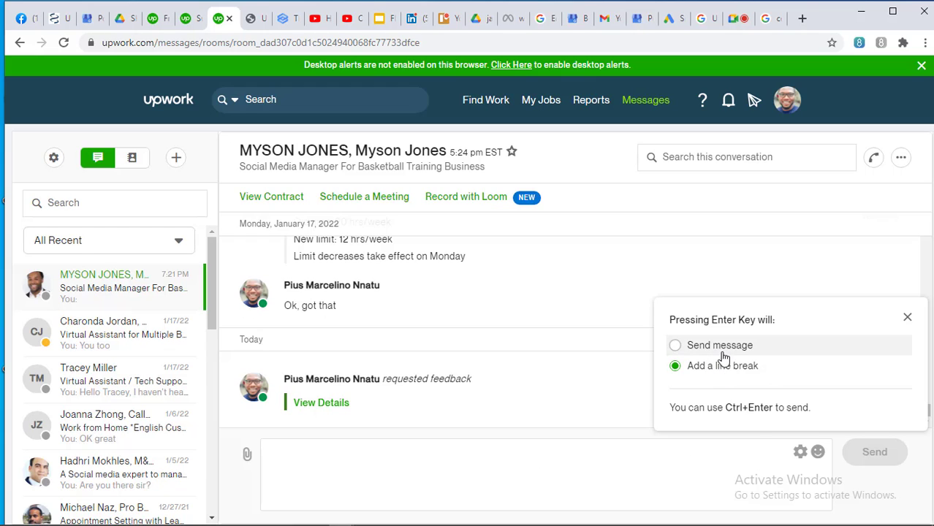
pyautogui.click(908, 320)
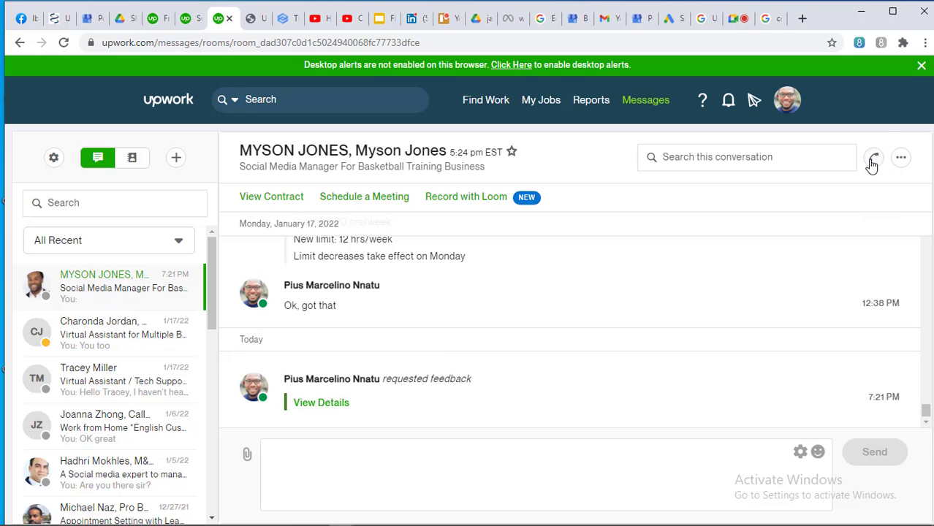
pyautogui.click(900, 162)
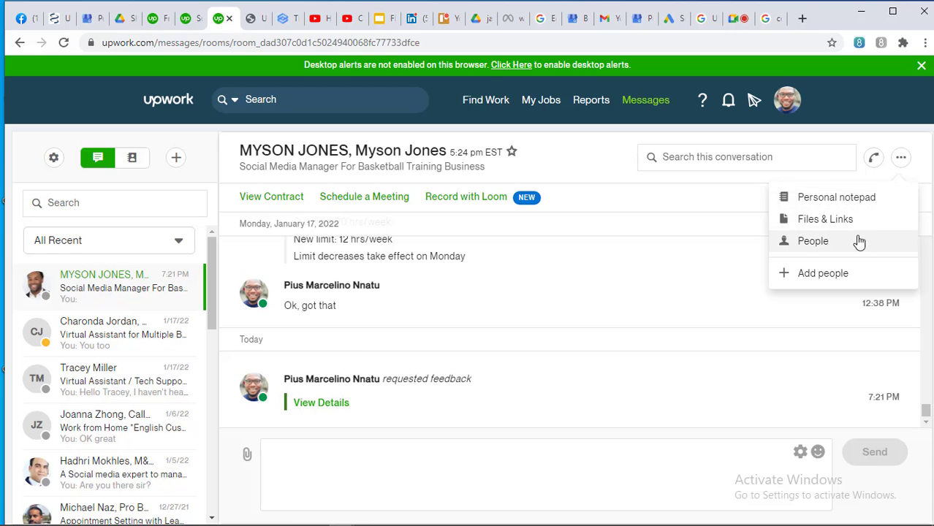
pyautogui.click(626, 203)
# Look back through the Social Media Manager conversation's earlier messages and return to the Upwork home page with Best Matches.
pyautogui.moveTo(601, 107)
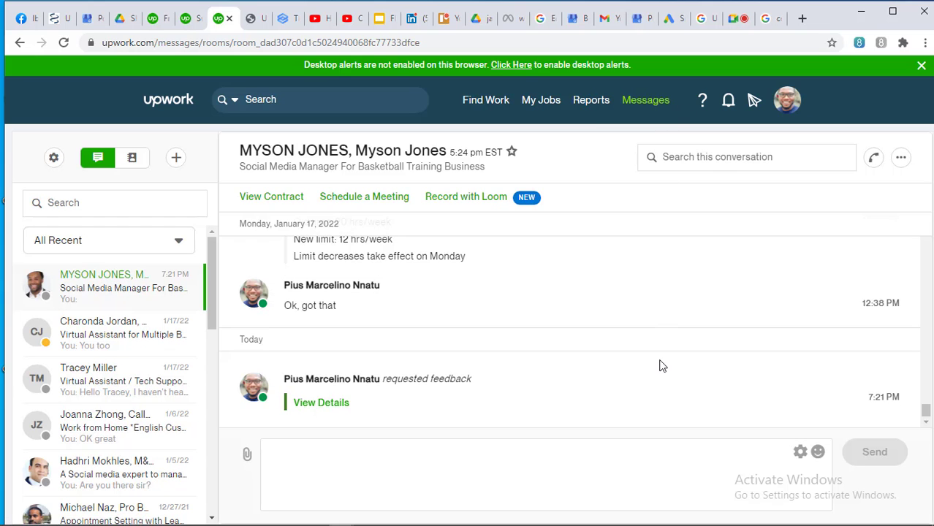
pyautogui.scroll(15, 660, 365)
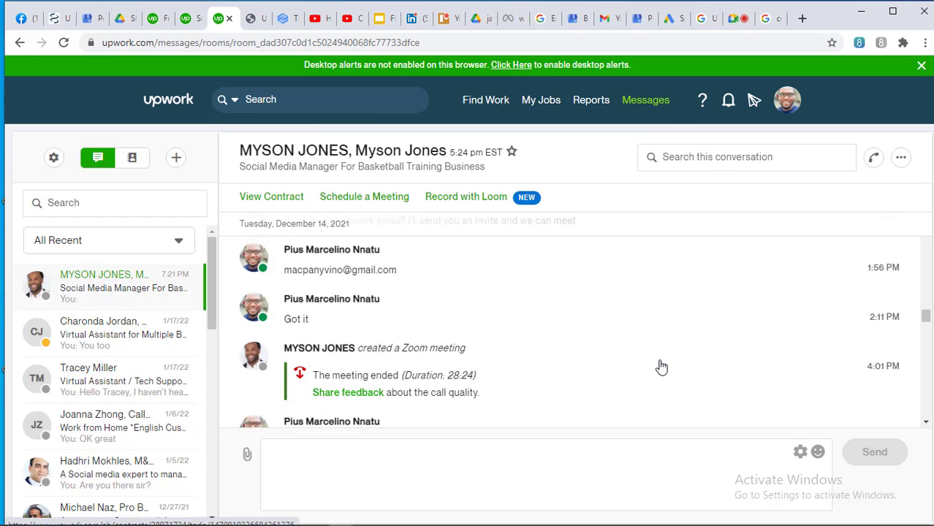
pyautogui.scroll(5, 660, 366)
pyautogui.scroll(-15, 662, 367)
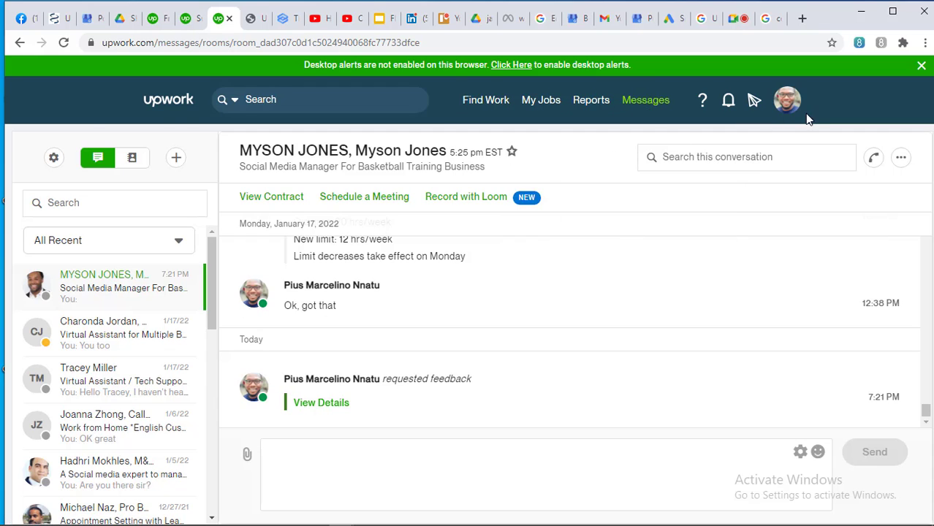
pyautogui.click(164, 106)
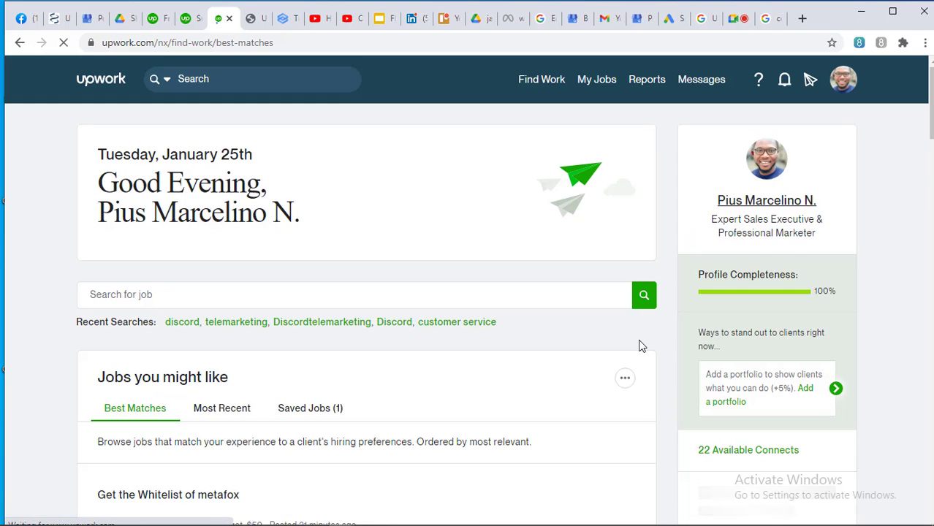
# Minimize the browser, launch the Upwork desktop app from the Windows desktop, and refresh the desktop while it loads.
pyautogui.click(861, 11)
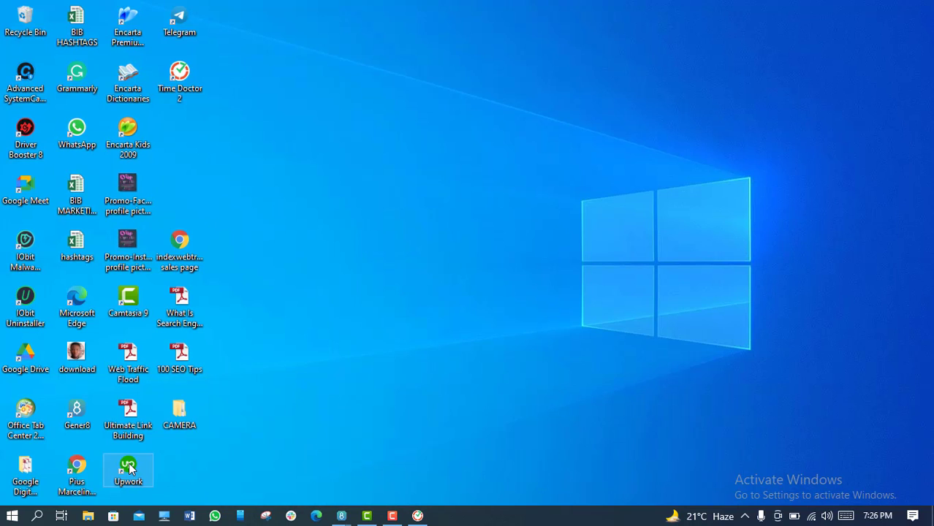
pyautogui.doubleClick(129, 468)
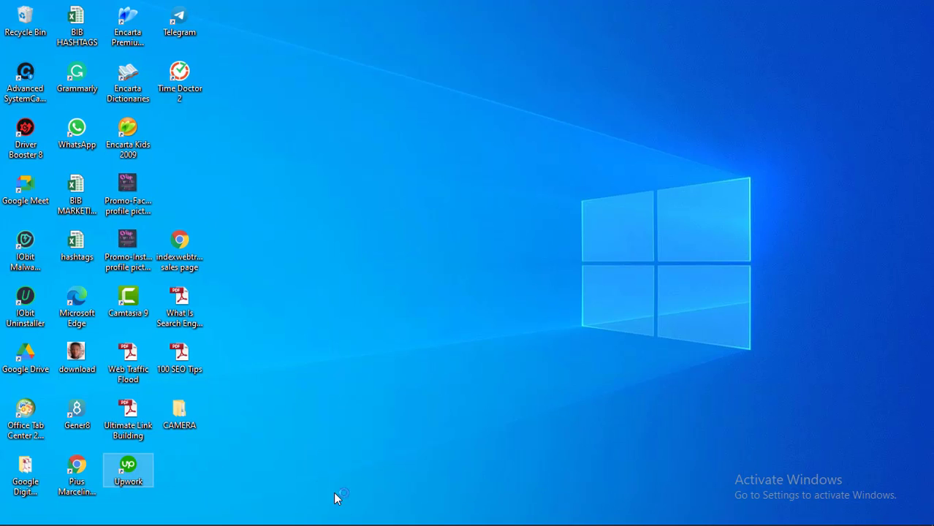
pyautogui.moveTo(371, 517)
pyautogui.rightClick(788, 52)
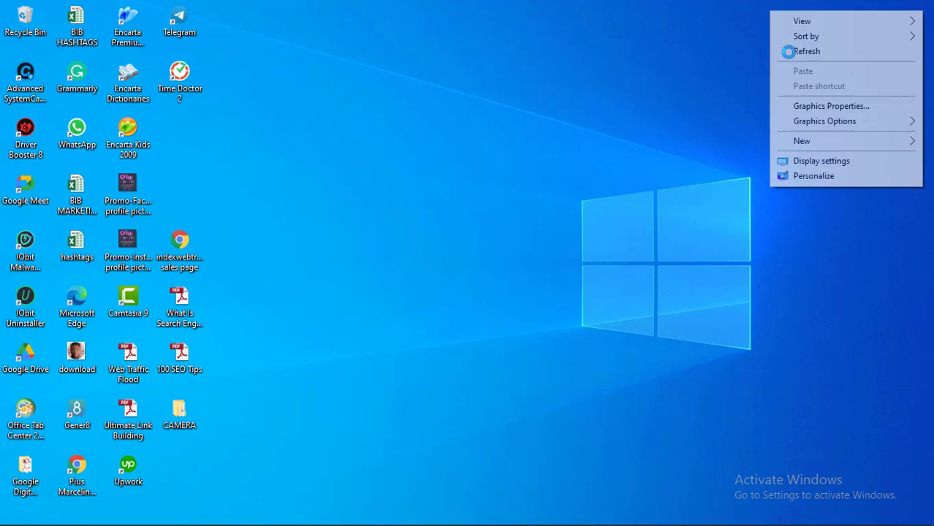
pyautogui.click(788, 51)
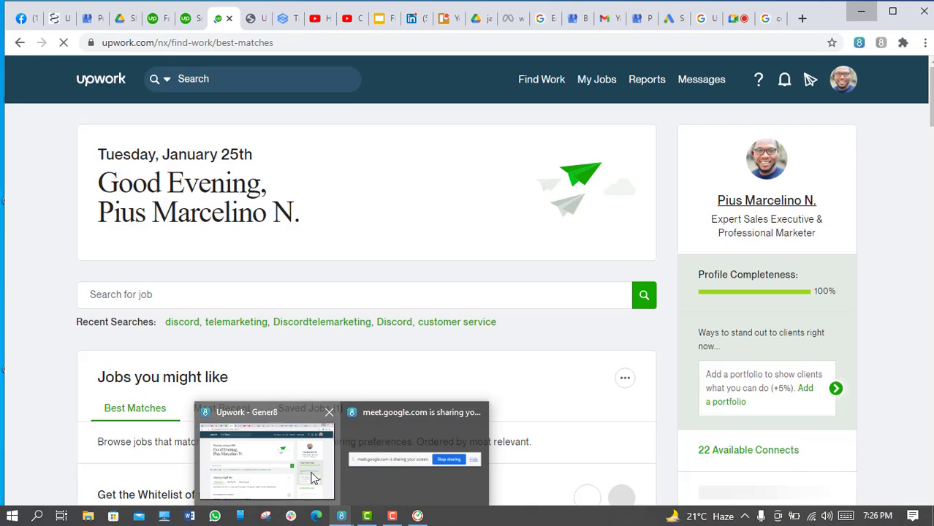
# Return to the browser and view the Google Meet call that is presenting the screen.
pyautogui.click(312, 478)
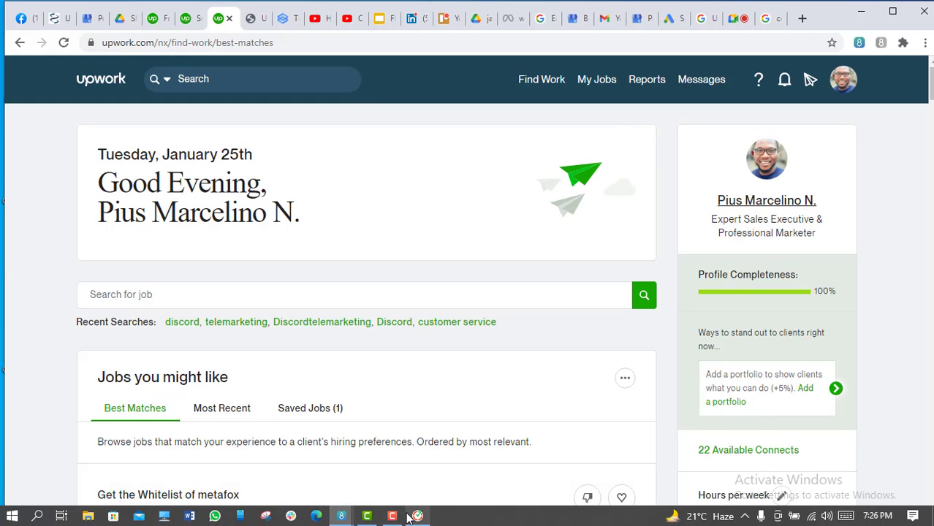
pyautogui.moveTo(341, 522)
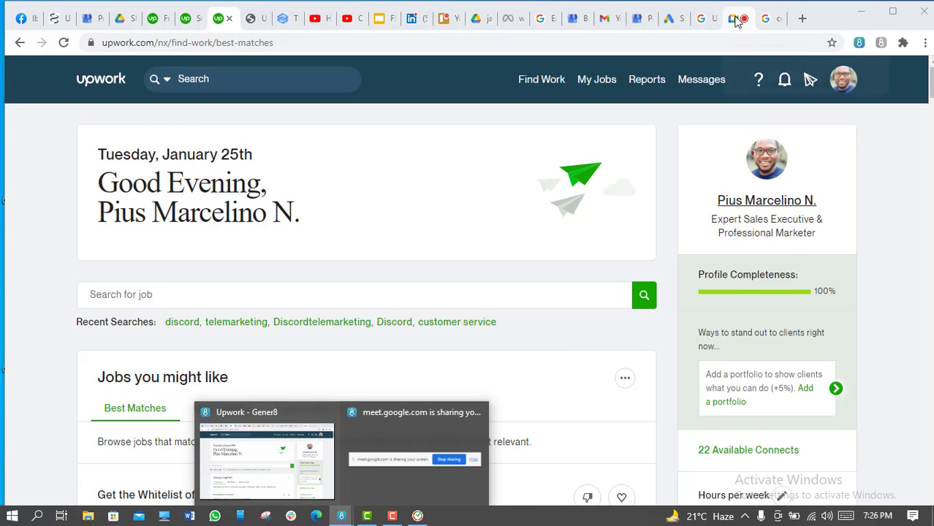
pyautogui.click(859, 14)
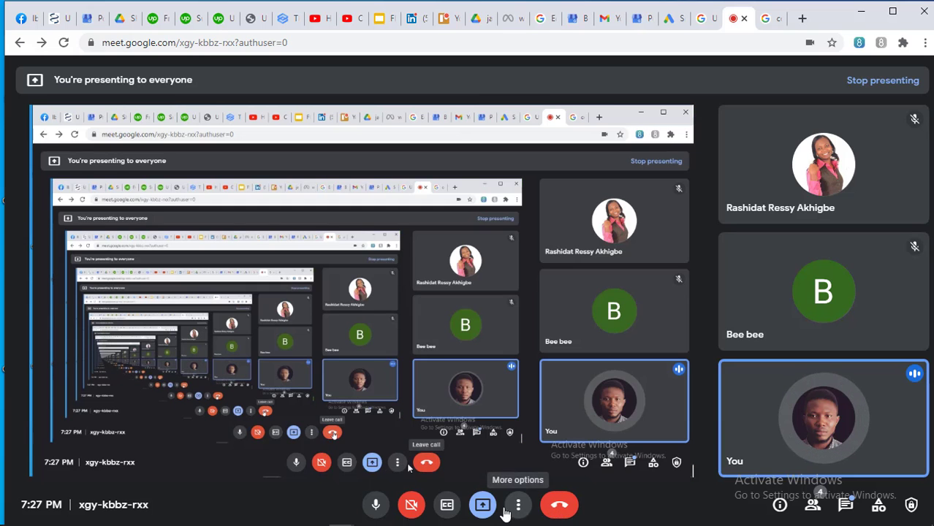
pyautogui.moveTo(448, 518)
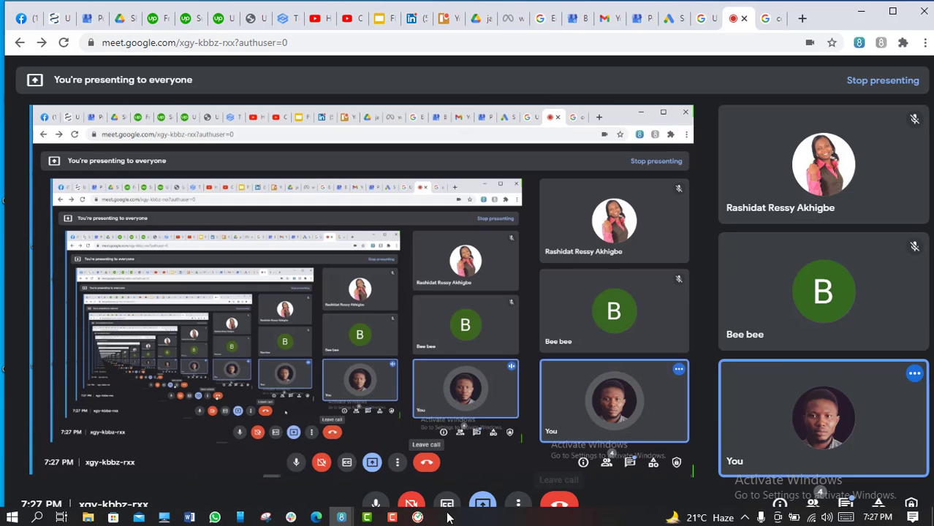
pyautogui.click(368, 517)
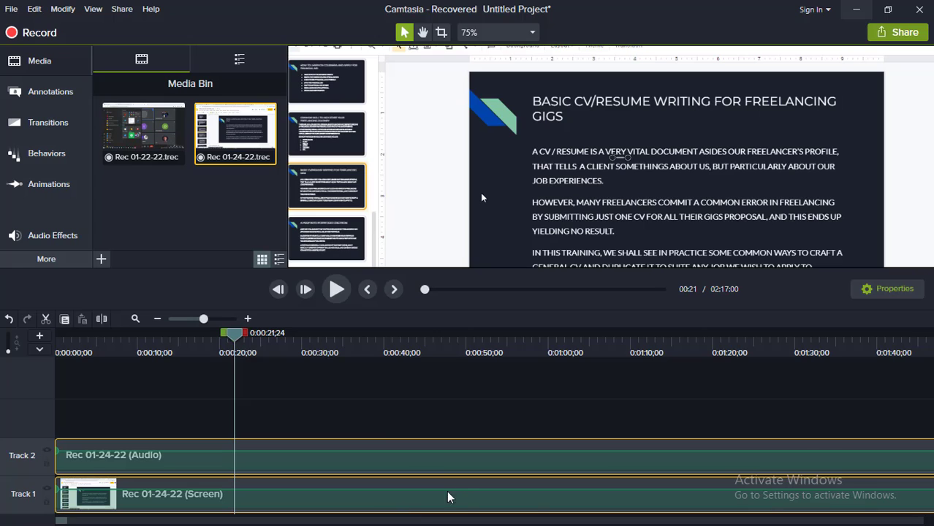
pyautogui.hotkey('alt', 'Tab')
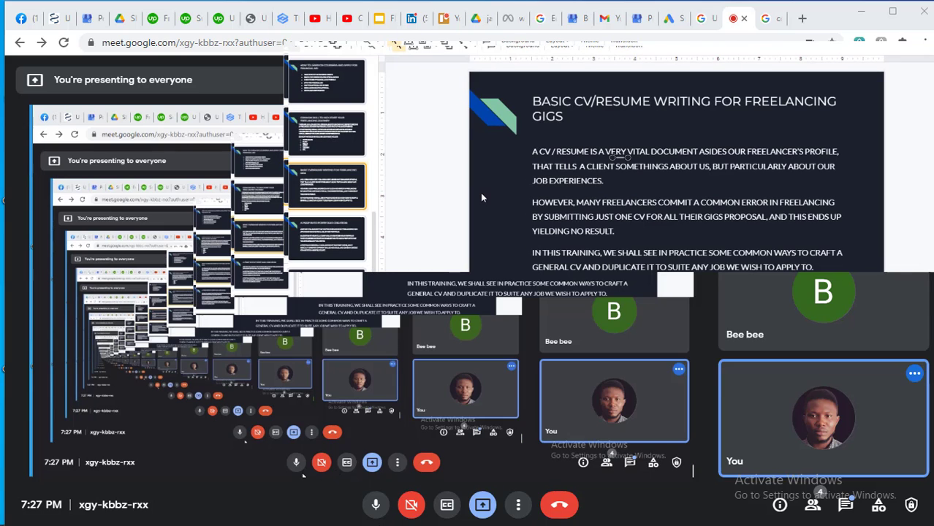
pyautogui.hotkey('alt', 'Tab')
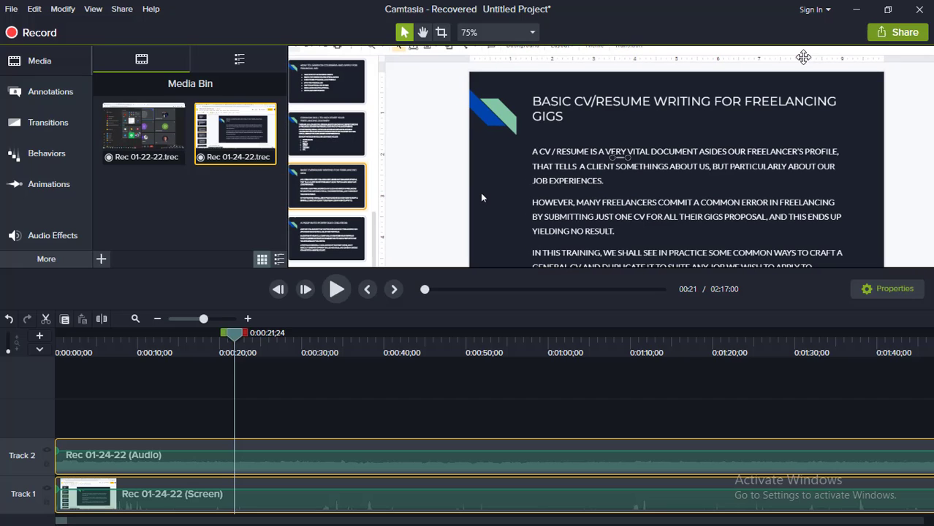
pyautogui.click(856, 9)
# Check the screen recorder's controls, bring up the loading Upwork app, and minimize the browser.
pyautogui.moveTo(385, 517)
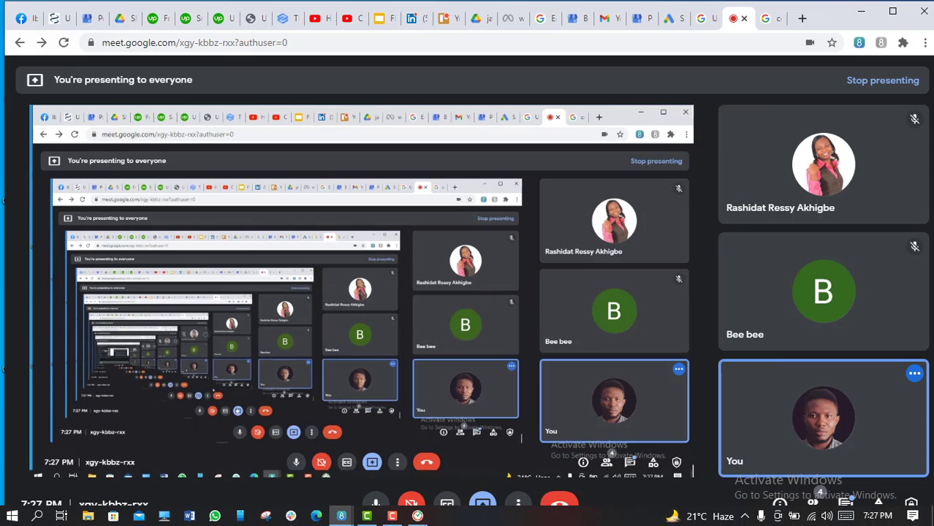
pyautogui.click(391, 515)
pyautogui.click(392, 516)
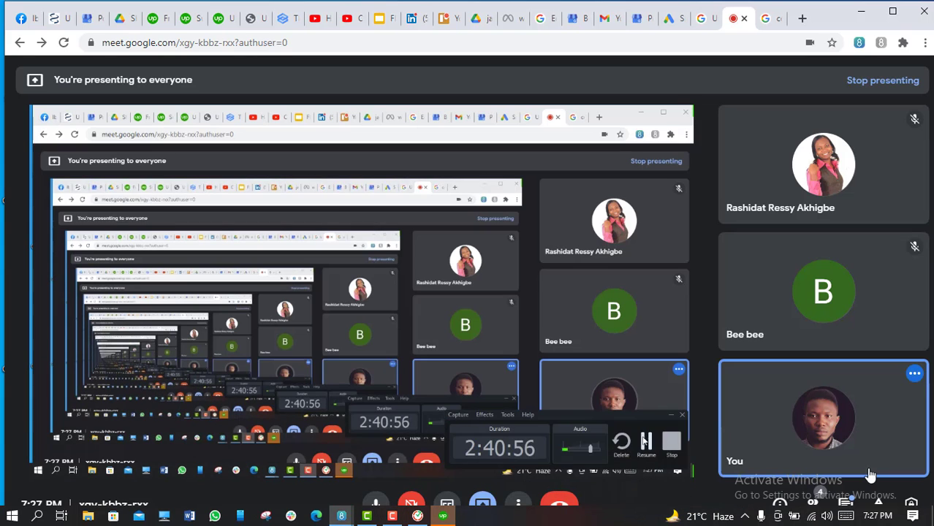
pyautogui.click(442, 516)
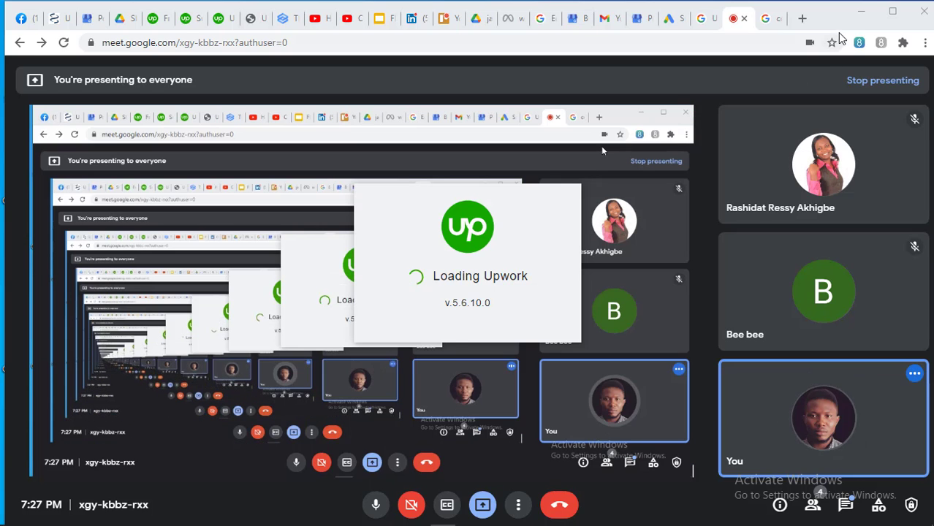
pyautogui.click(863, 12)
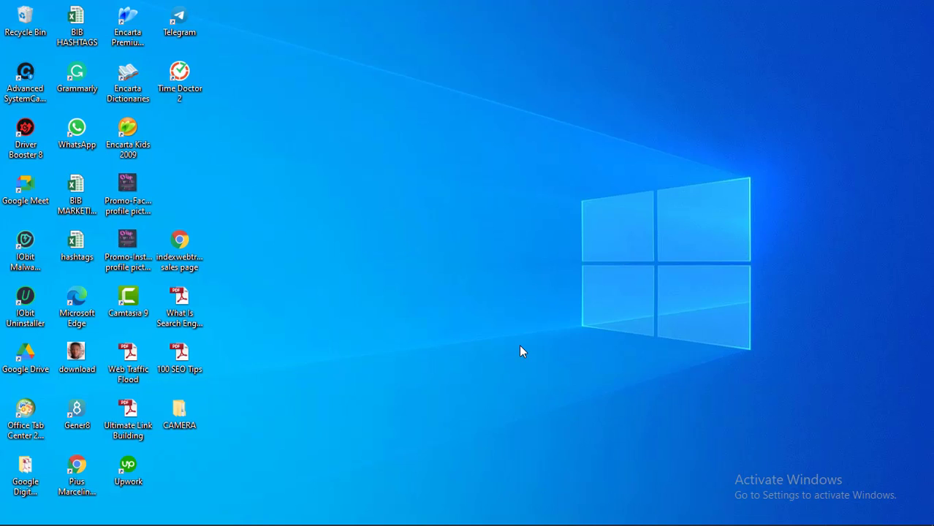
pyautogui.moveTo(462, 518)
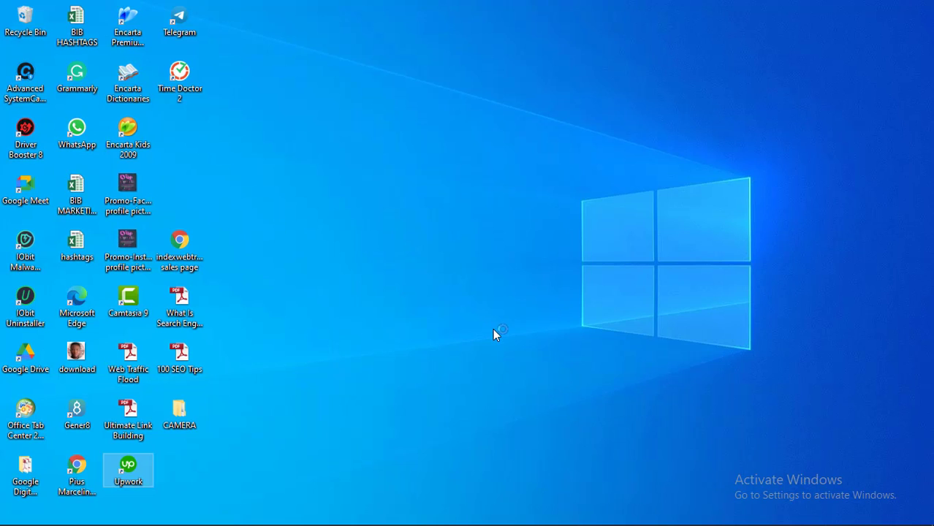
pyautogui.rightClick(724, 3)
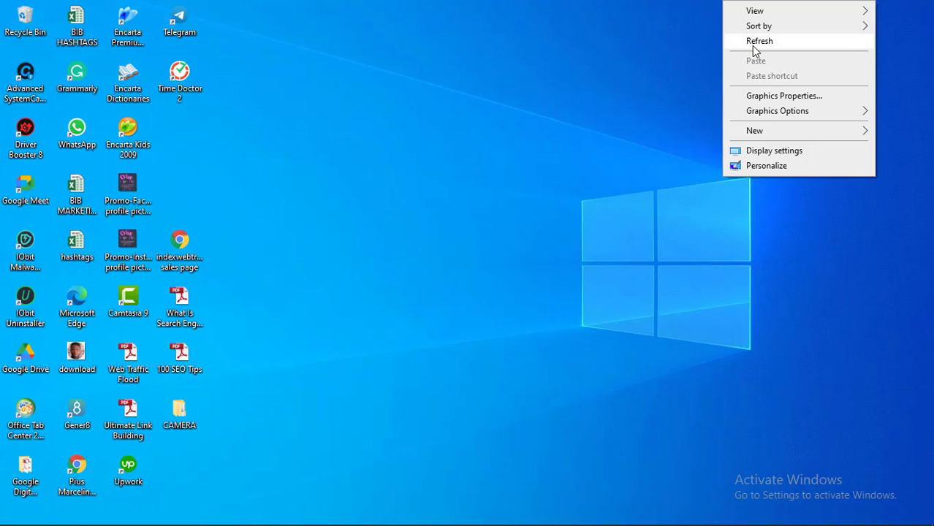
pyautogui.click(753, 46)
pyautogui.rightClick(745, 6)
pyautogui.click(760, 41)
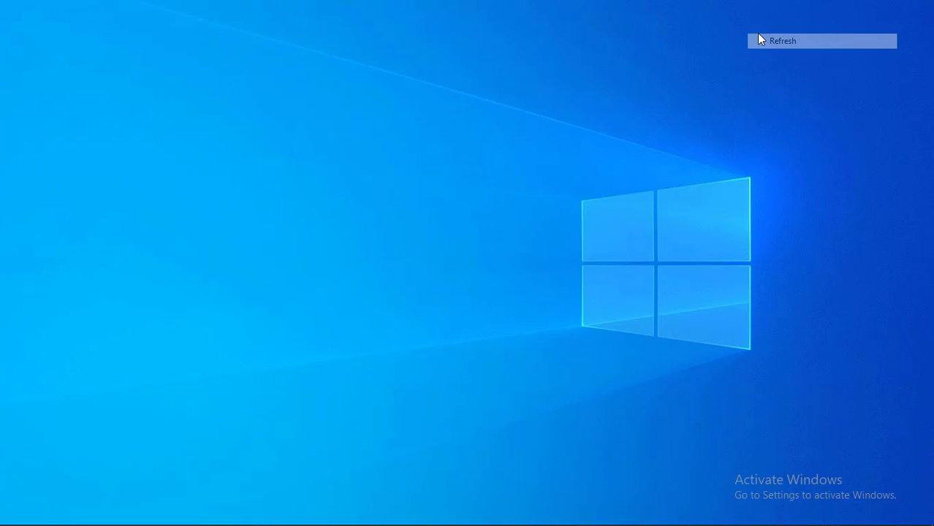
pyautogui.rightClick(763, 7)
pyautogui.click(803, 39)
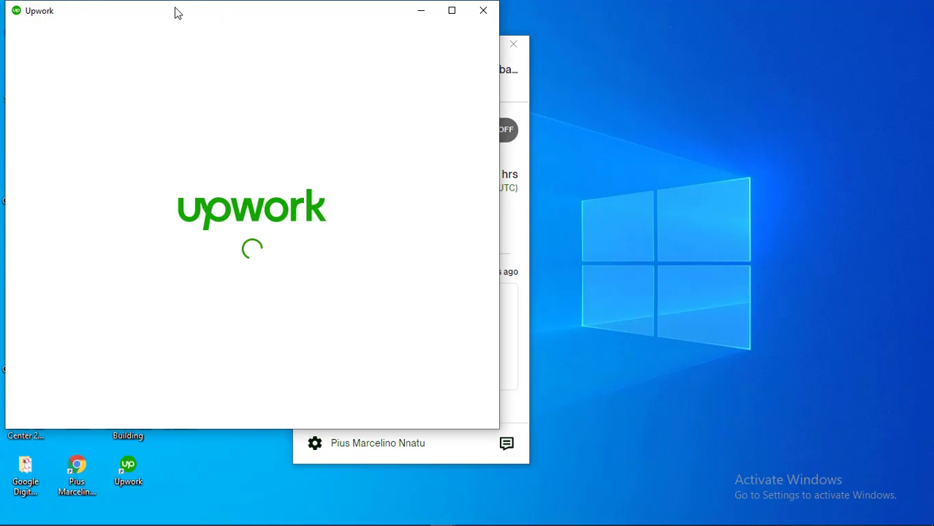
# Arrange the Upwork time tracker and Messages windows side by side on the desktop.
pyautogui.moveTo(174, 12); pyautogui.dragTo(628, 51)
pyautogui.moveTo(415, 42); pyautogui.dragTo(277, 43)
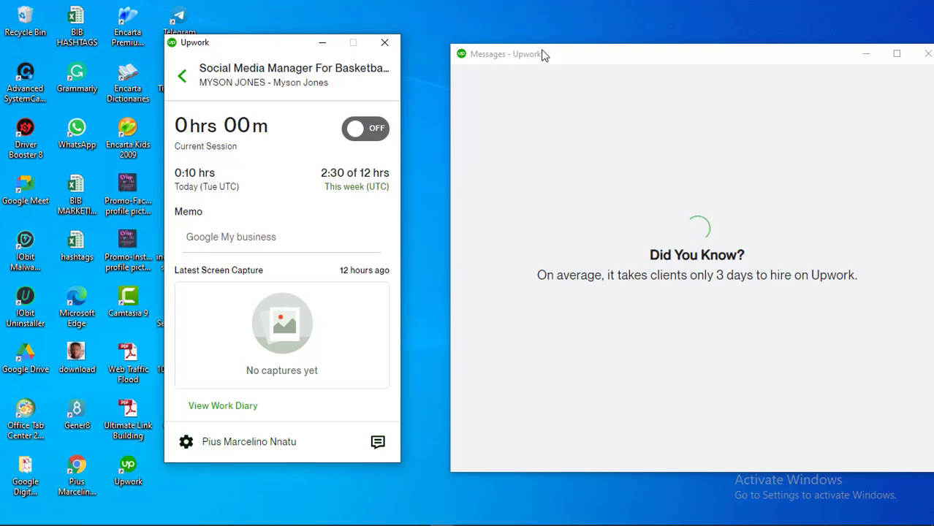
pyautogui.moveTo(542, 54); pyautogui.dragTo(493, 44)
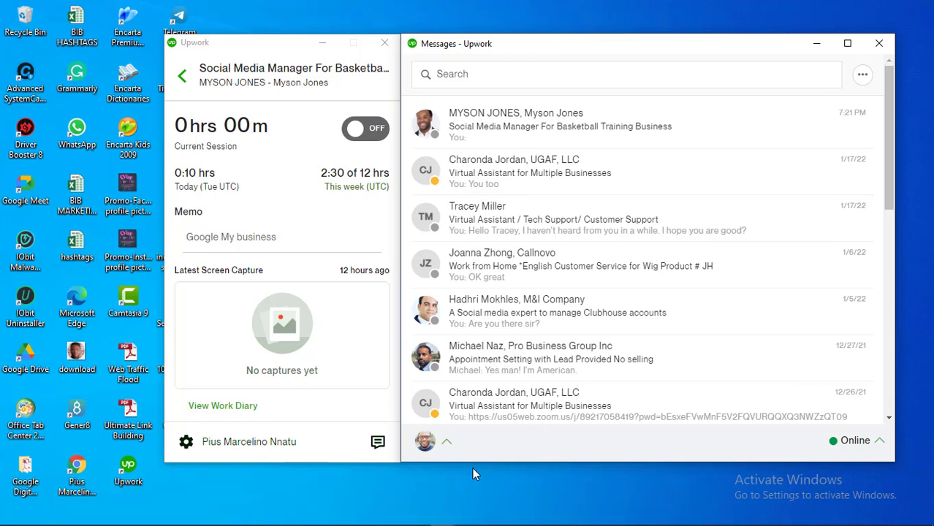
pyautogui.moveTo(409, 522)
# Show the Social Media Manager contract's memo in the time tracker and open its work diary from the latest screen capture.
pyautogui.click(270, 76)
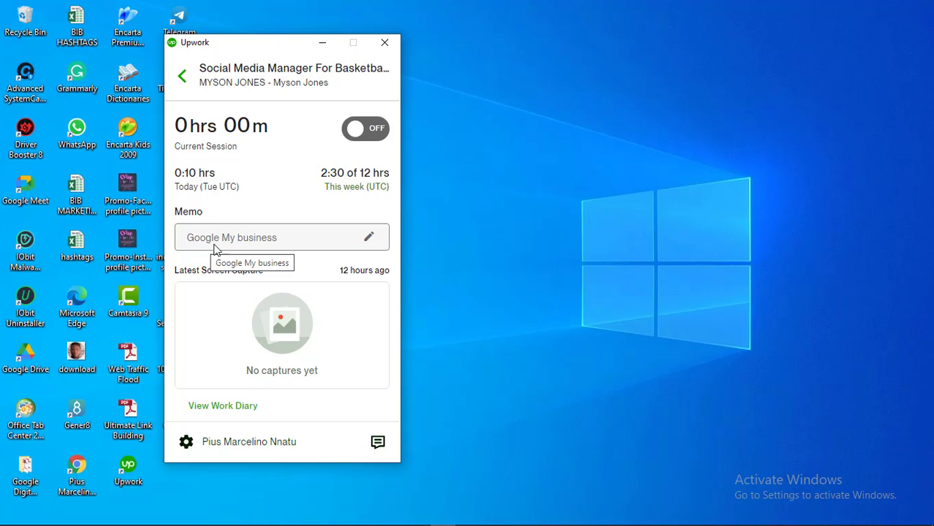
pyautogui.click(241, 238)
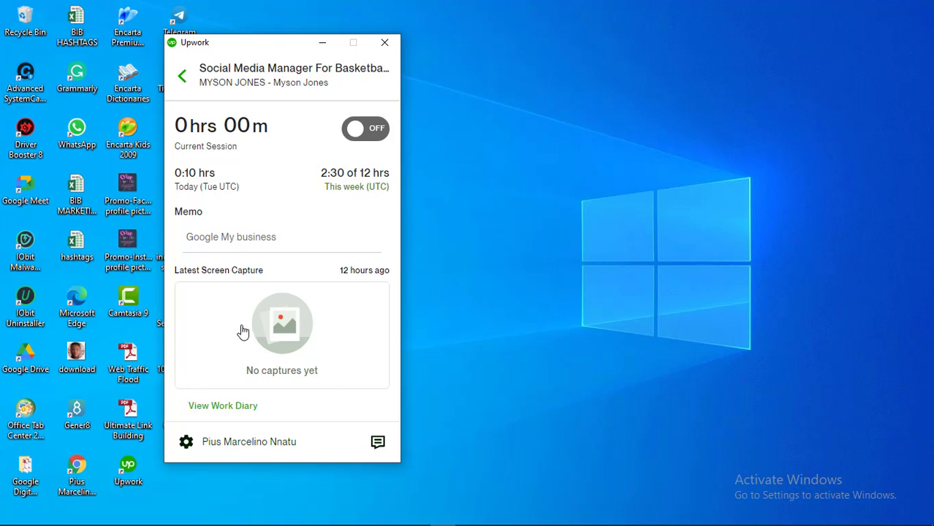
pyautogui.click(327, 304)
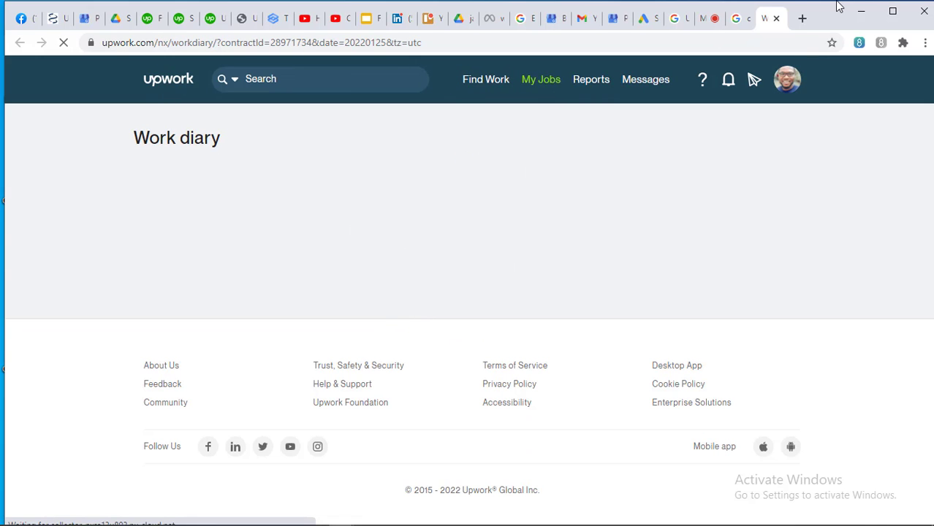
# Go back to the time tracker window on the desktop, and bring the Work diary page up again in the browser.
pyautogui.click(860, 11)
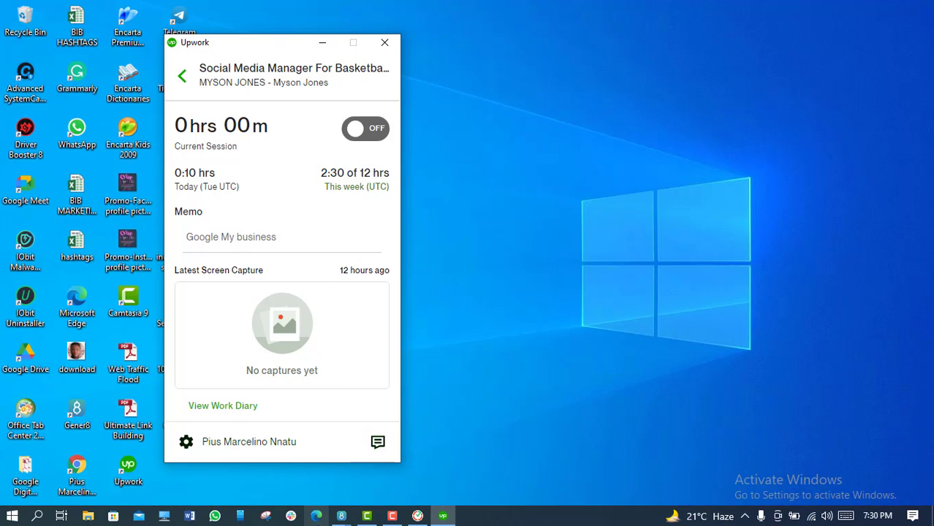
pyautogui.moveTo(419, 517)
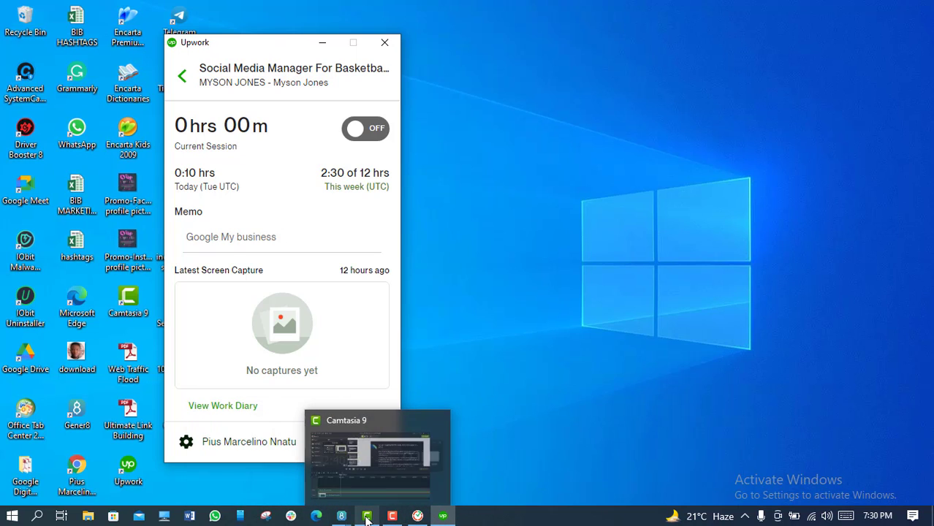
pyautogui.moveTo(341, 517)
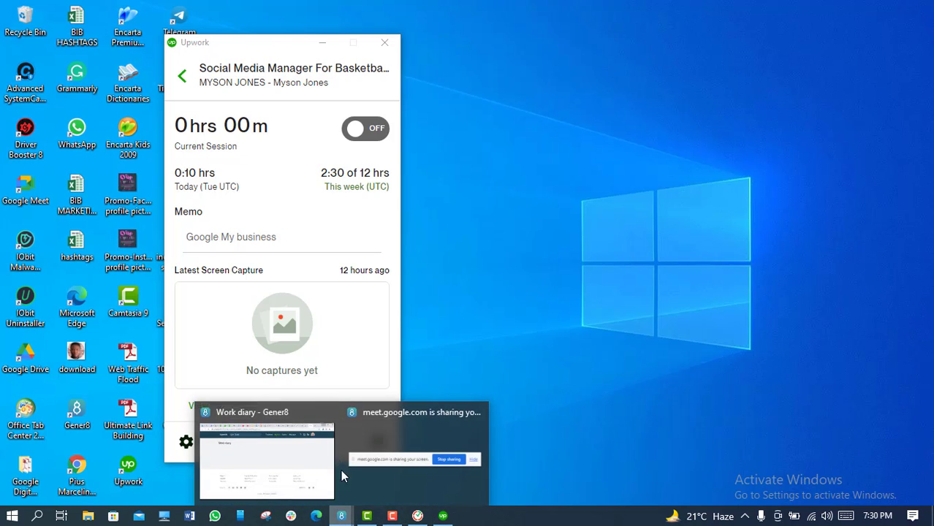
pyautogui.click(304, 454)
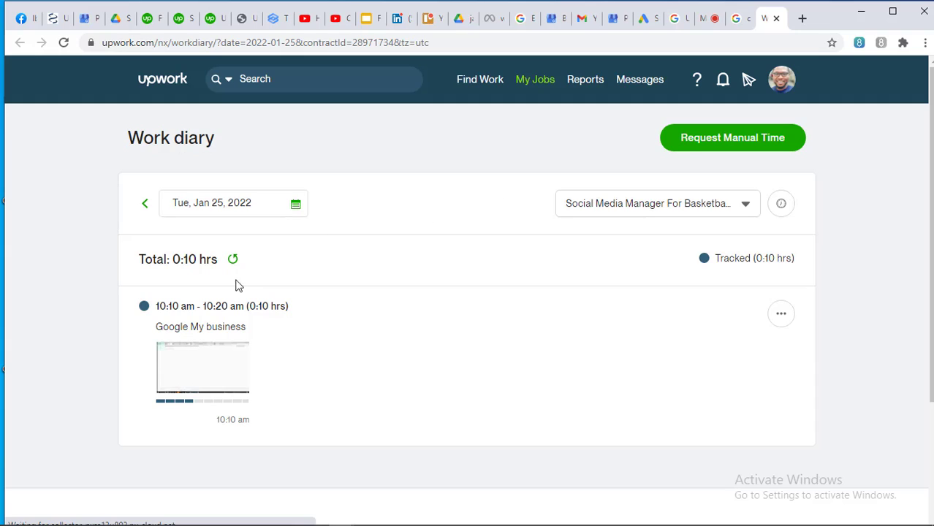
# Select the 10:10 am capture in the work diary to show its Edit and Remove options, and deselect it.
pyautogui.moveTo(183, 383)
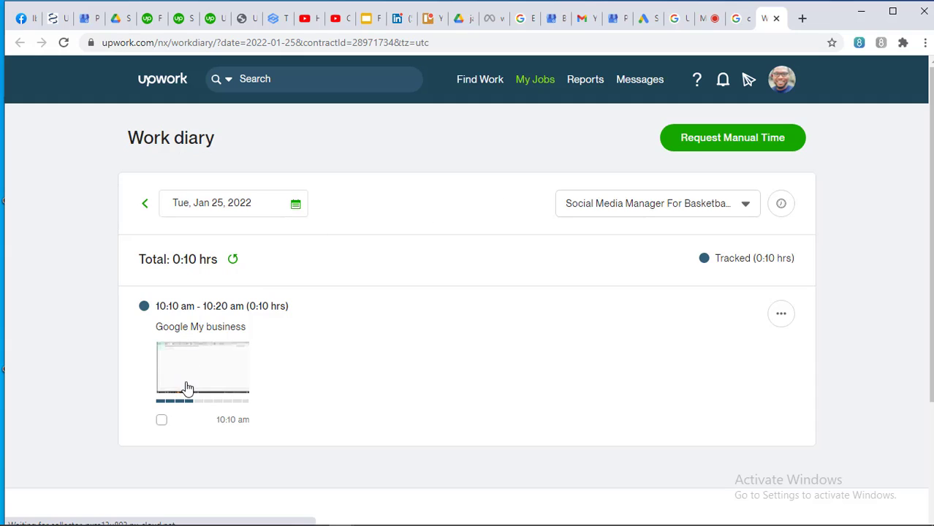
pyautogui.click(161, 424)
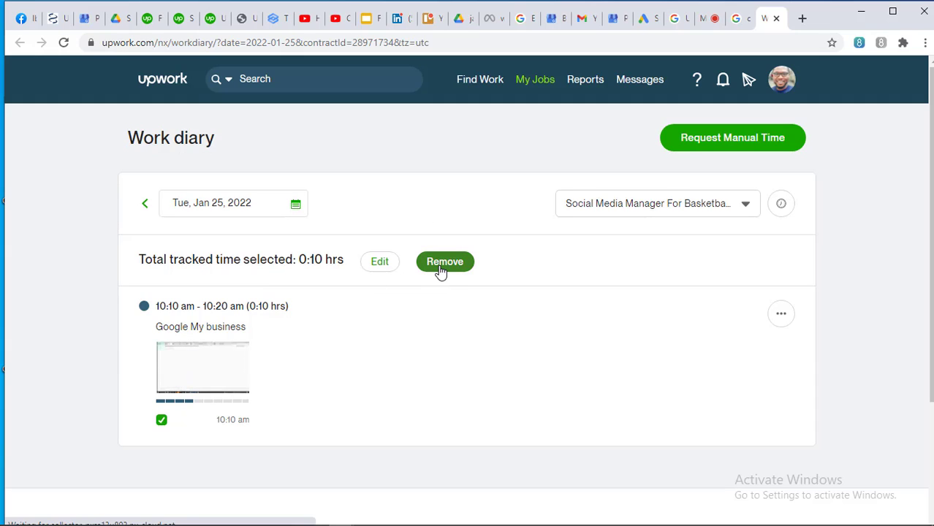
pyautogui.click(161, 423)
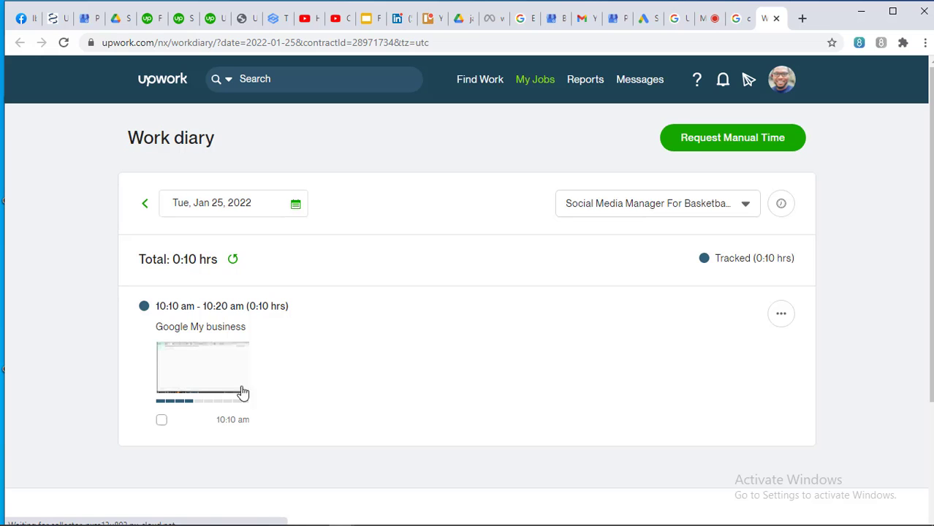
# Minimize the browser and the time tracker window, and reopen the Tue, Jan 25, 2022 work diary.
pyautogui.click(863, 11)
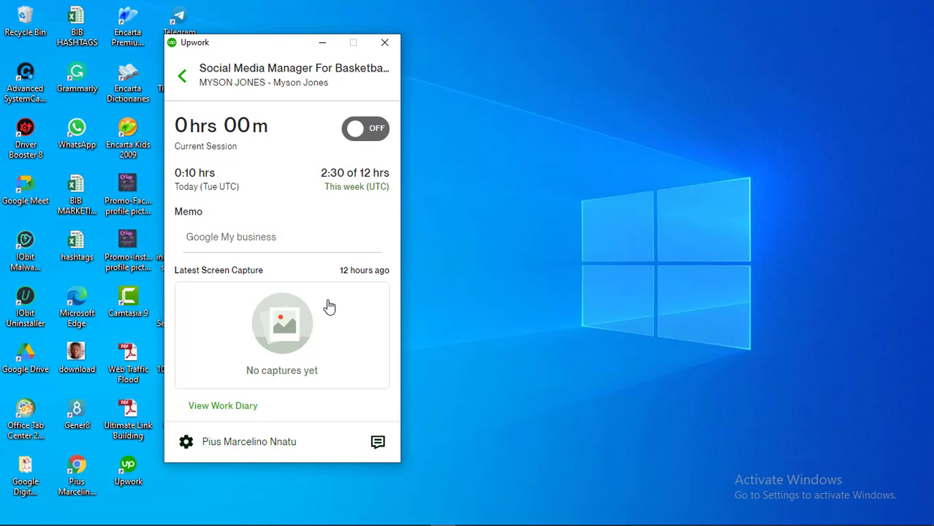
pyautogui.click(322, 45)
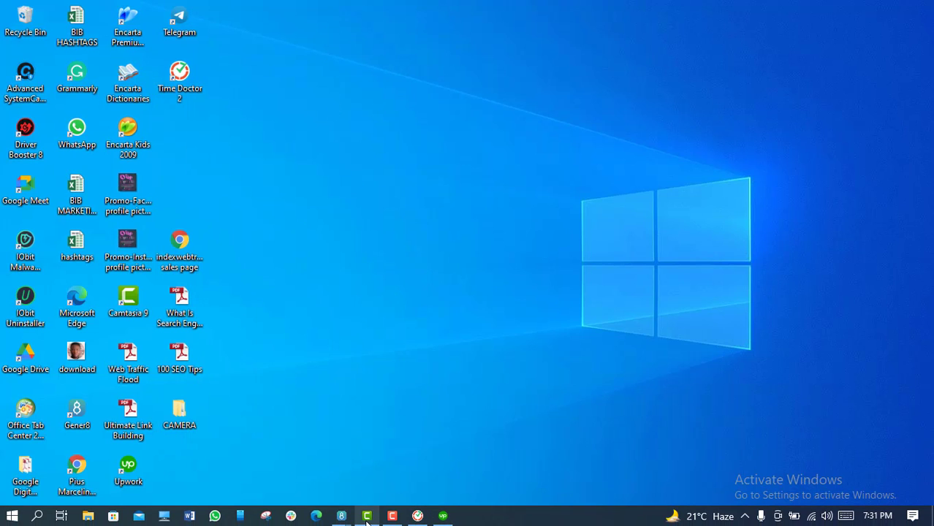
pyautogui.moveTo(362, 522)
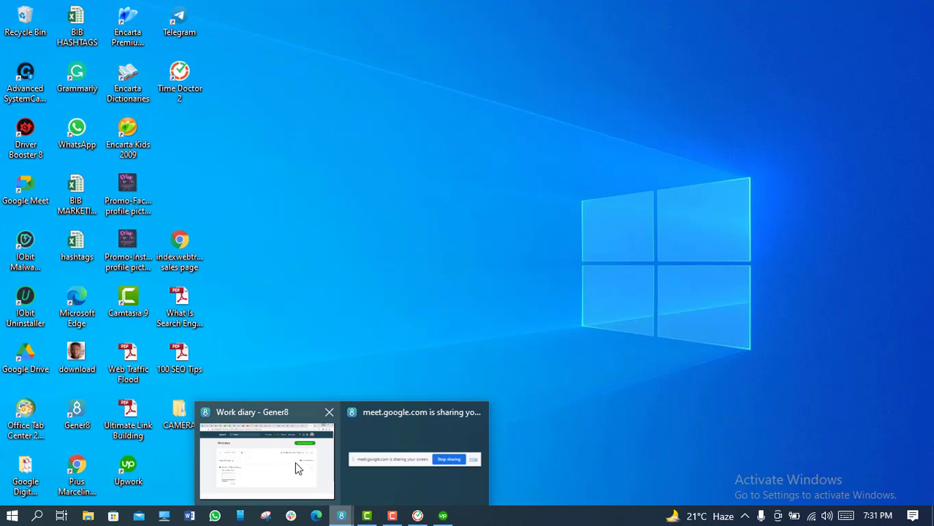
pyautogui.click(294, 462)
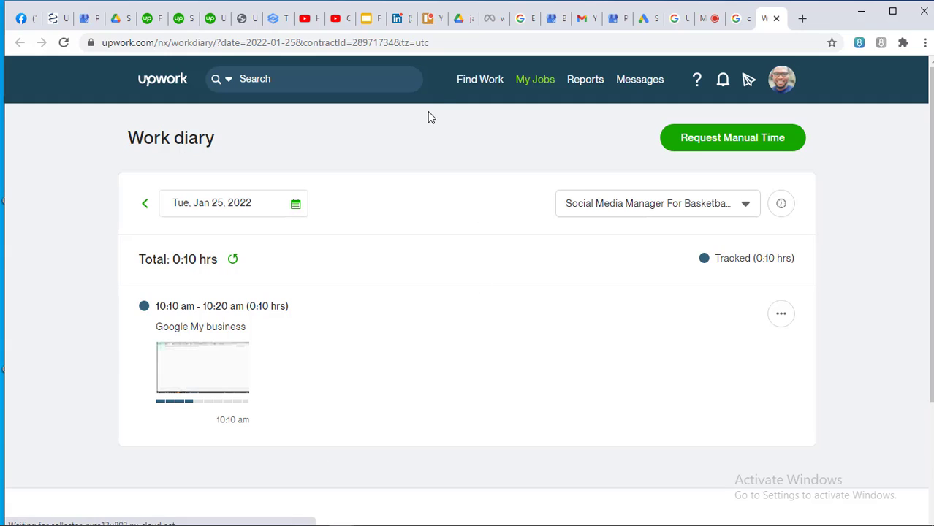
# Leave the work diary for the Find Work job feed, and switch to the ongoing Google Meet call.
pyautogui.moveTo(472, 87)
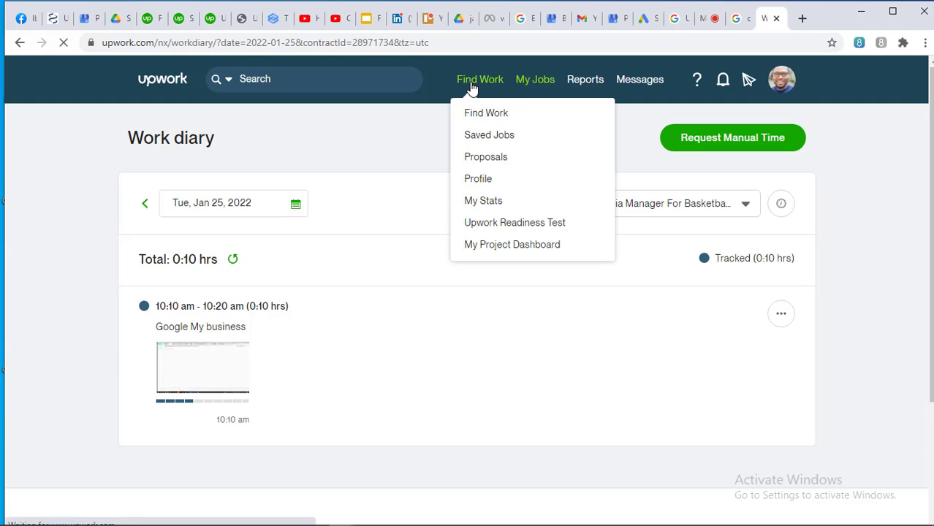
pyautogui.moveTo(508, 91)
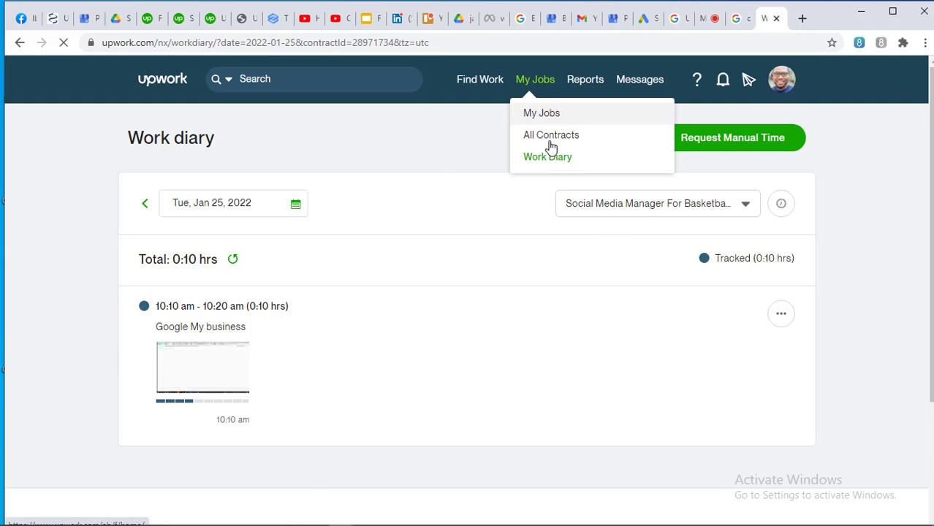
pyautogui.click(479, 79)
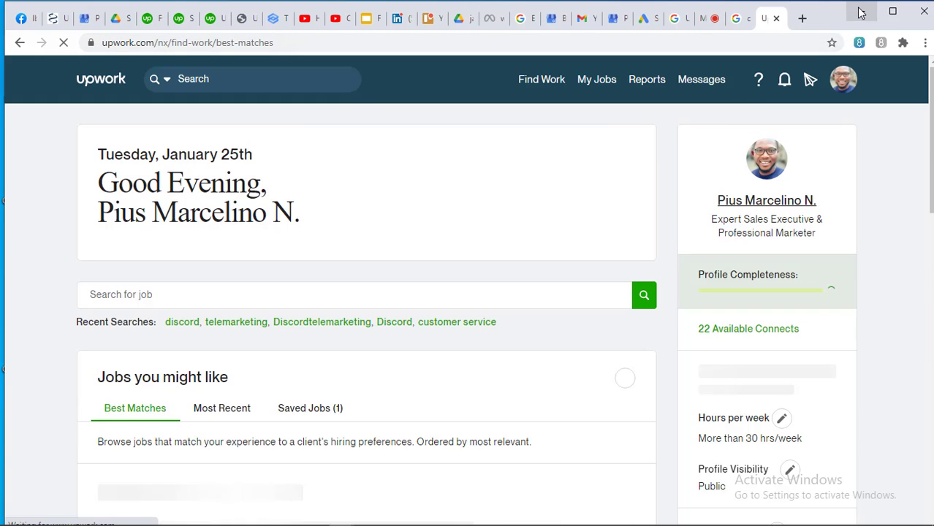
pyautogui.click(710, 19)
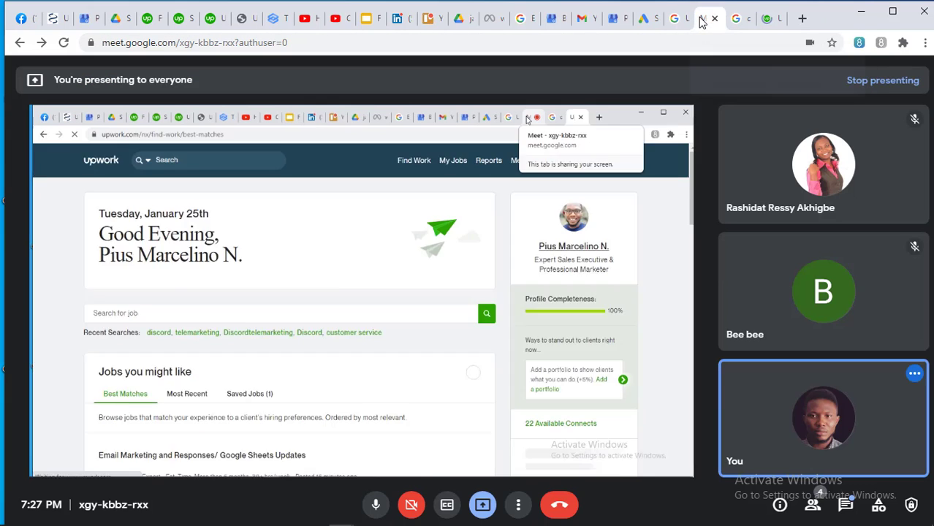
pyautogui.moveTo(728, 256)
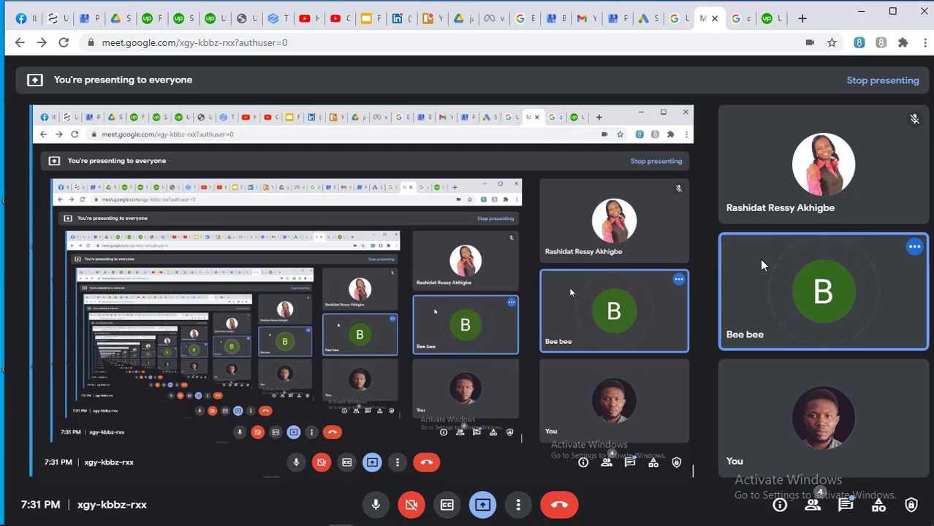
pyautogui.moveTo(792, 289)
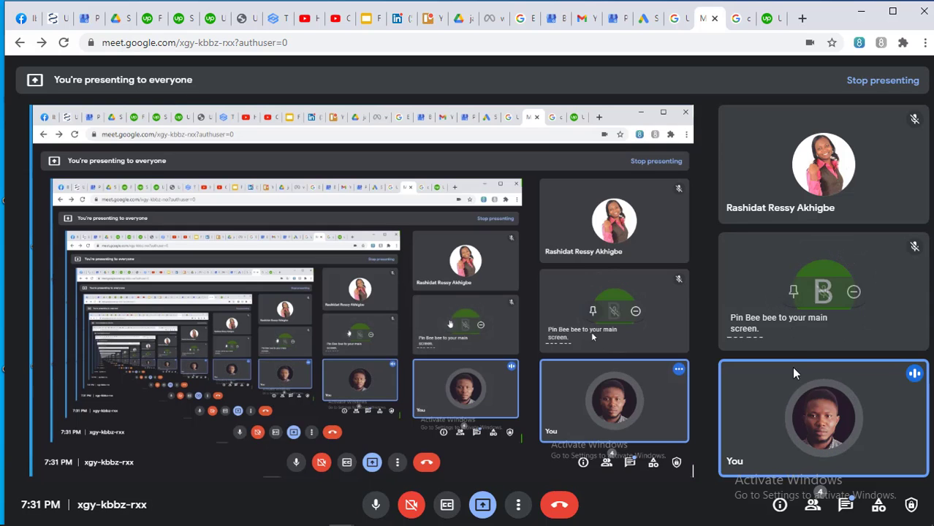
pyautogui.moveTo(758, 392)
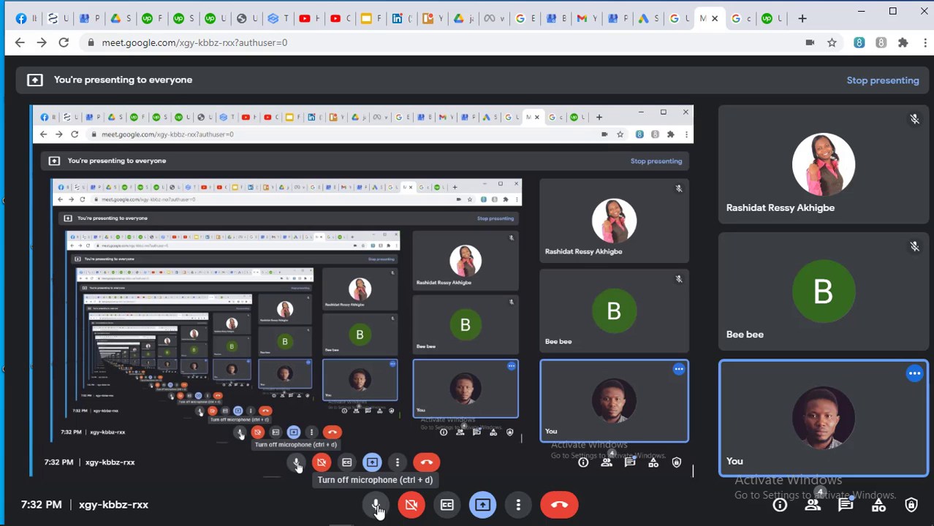
pyautogui.moveTo(384, 522)
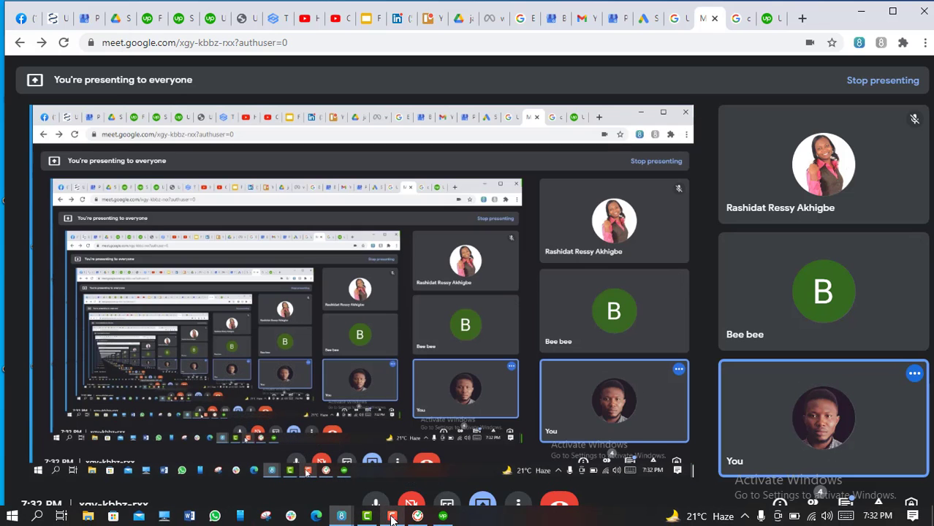